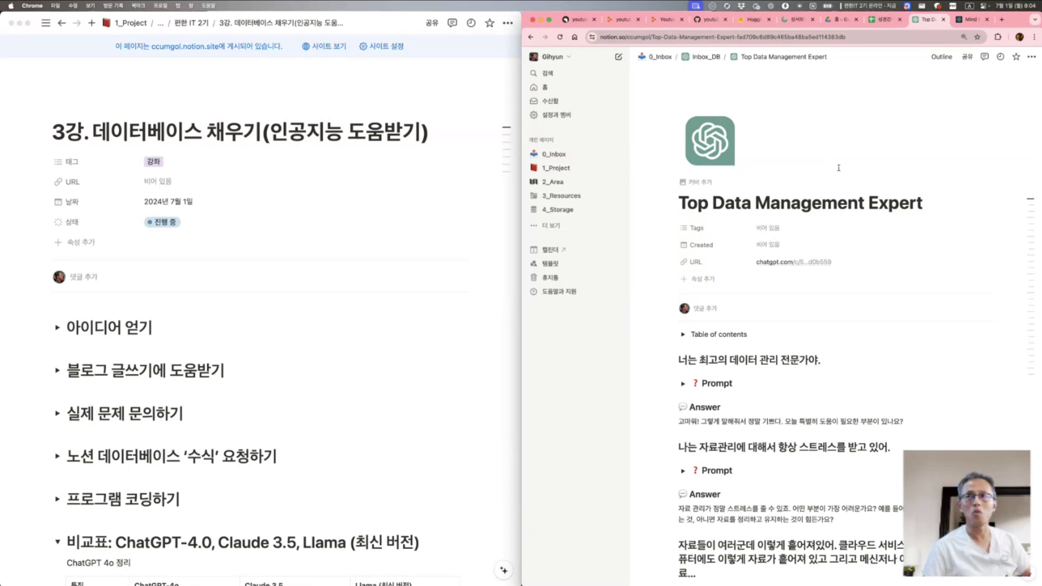
- Step through the sidebar pages 0_Inbox, 1_Project, 2_Area and 3_Resources in the right Notion window
{"action": "left_click", "coordinate": [197, 167]}
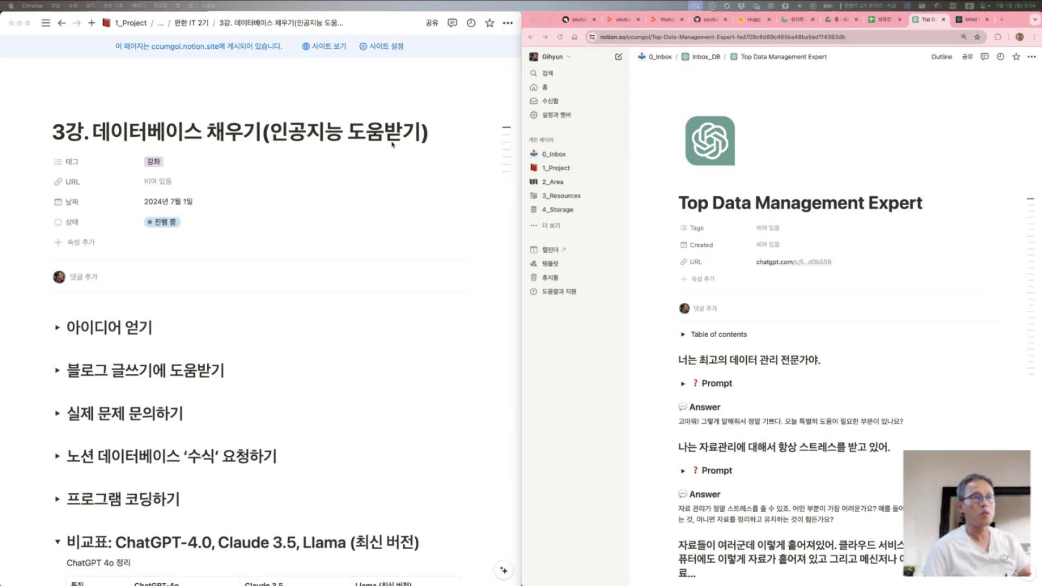
{"action": "left_click", "coordinate": [337, 72]}
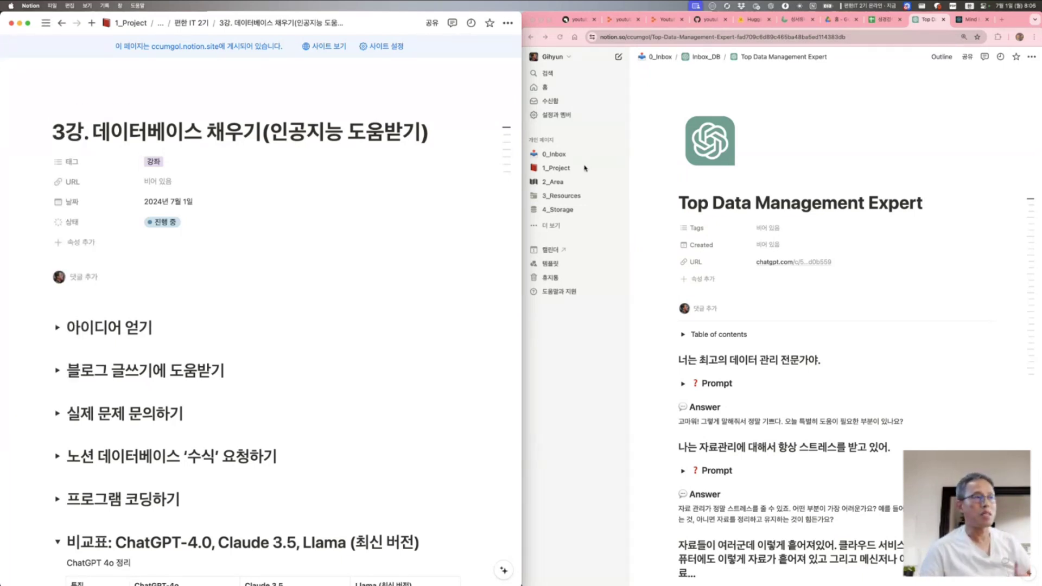
{"action": "left_click", "coordinate": [634, 211]}
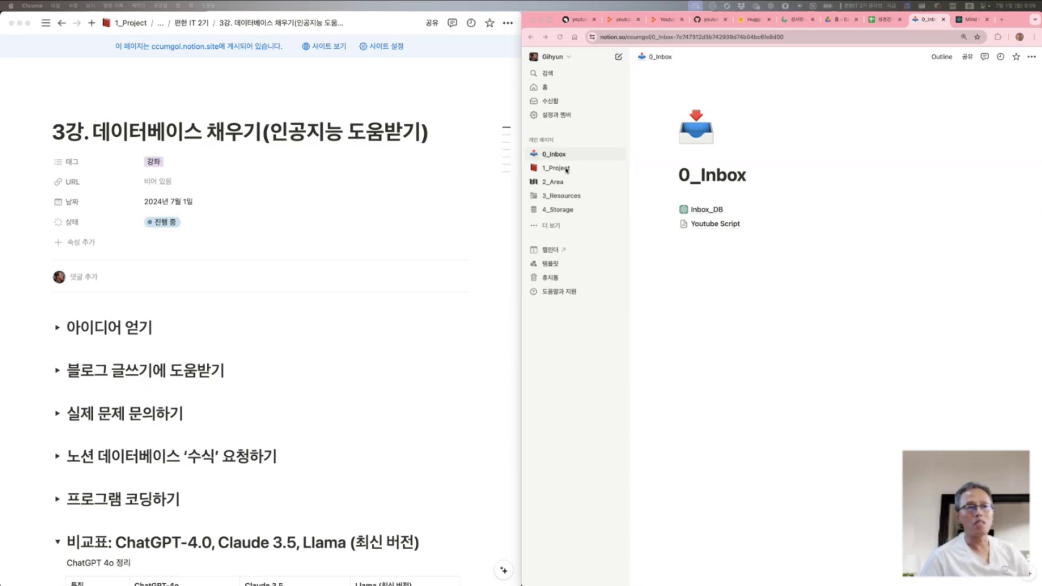
{"action": "left_click", "coordinate": [567, 170]}
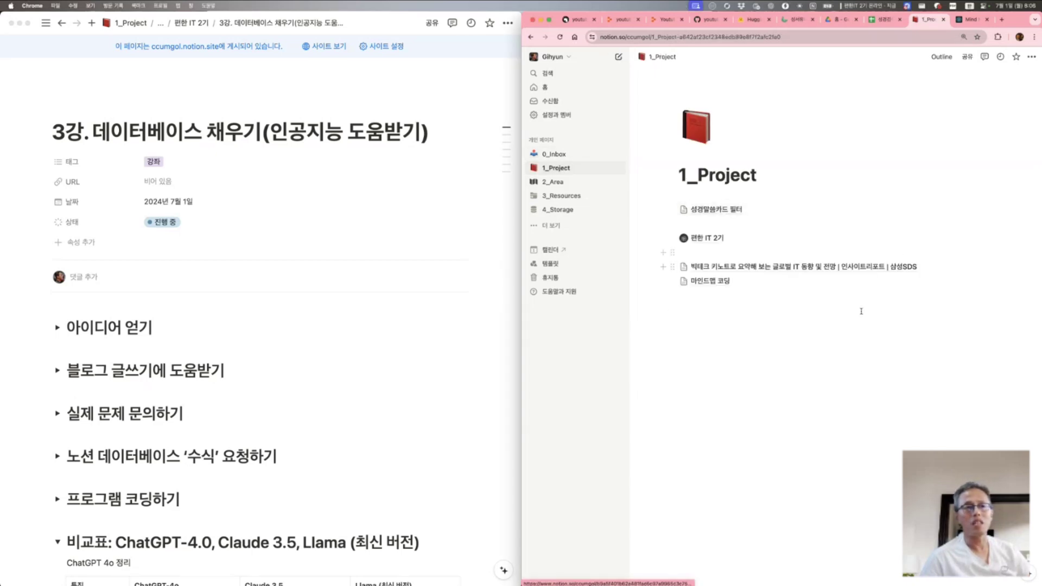
{"action": "mouse_move", "coordinate": [692, 219]}
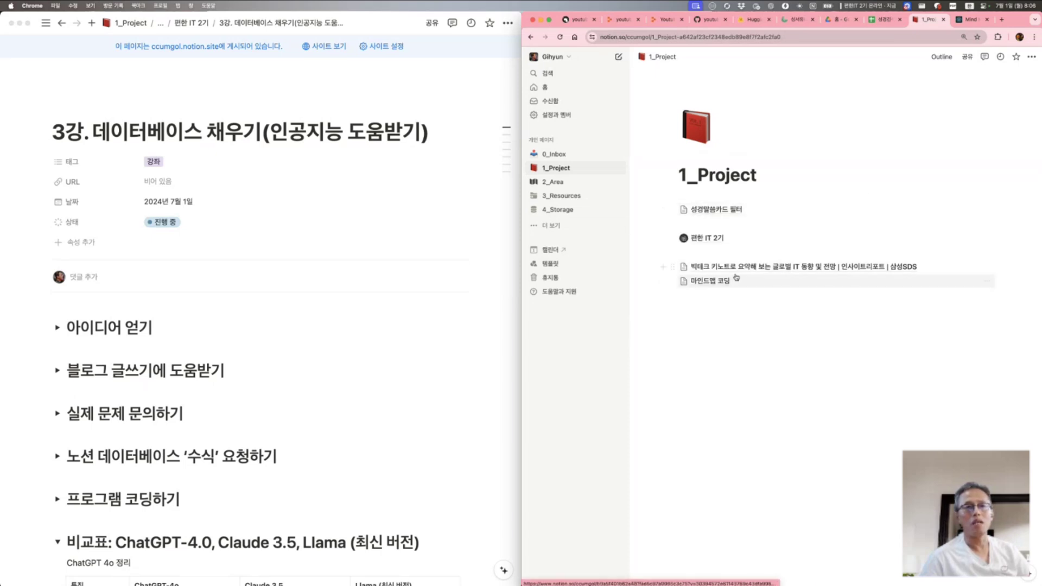
{"action": "mouse_move", "coordinate": [736, 280]}
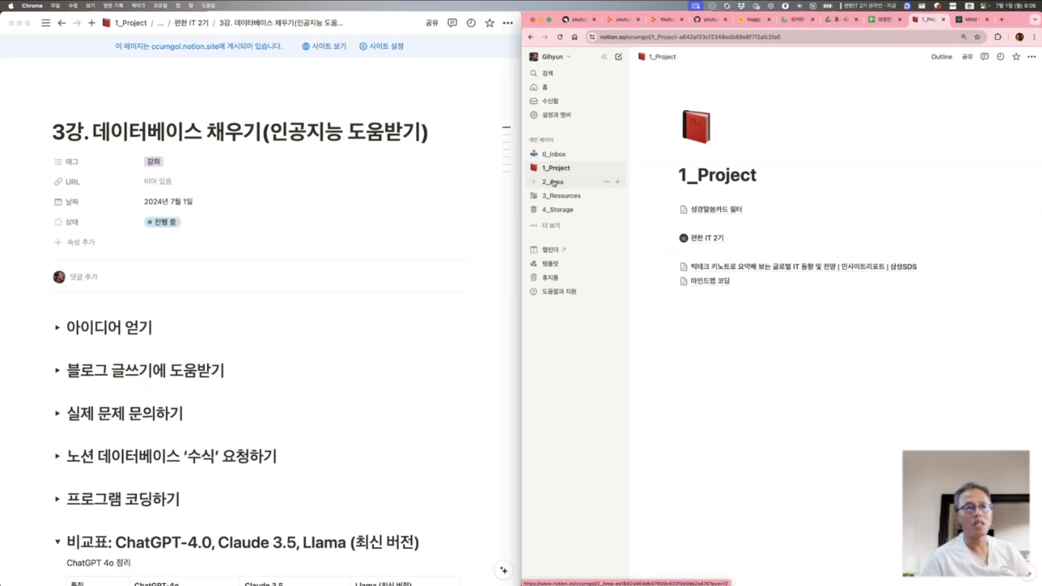
{"action": "left_click", "coordinate": [557, 185]}
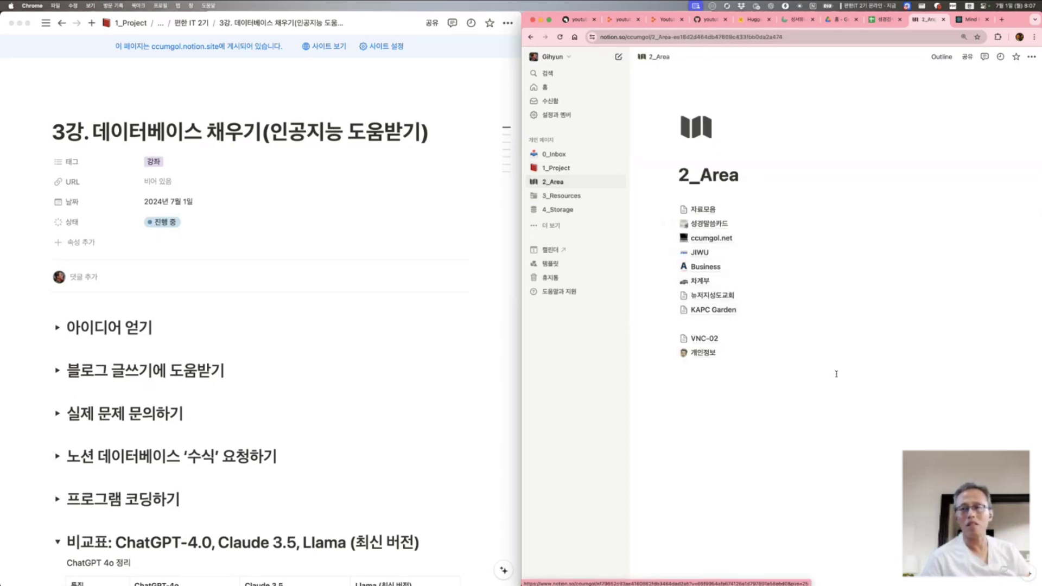
{"action": "left_click", "coordinate": [560, 198]}
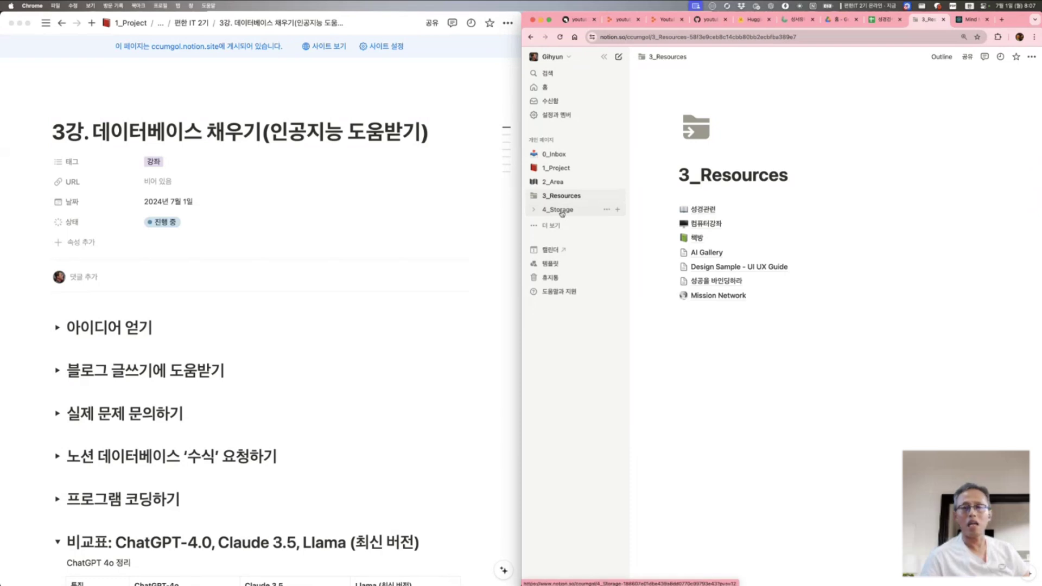
- Open 4_Storage and scroll through stored pages such as PSP, BookShelf and Logo Inspiration Pack
{"action": "left_click", "coordinate": [562, 210]}
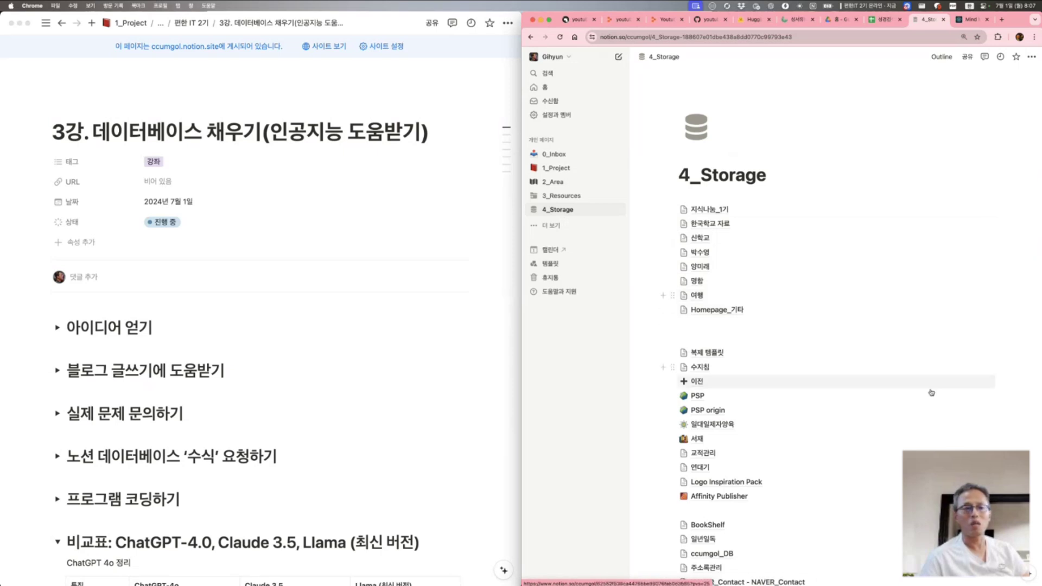
{"action": "mouse_move", "coordinate": [874, 412]}
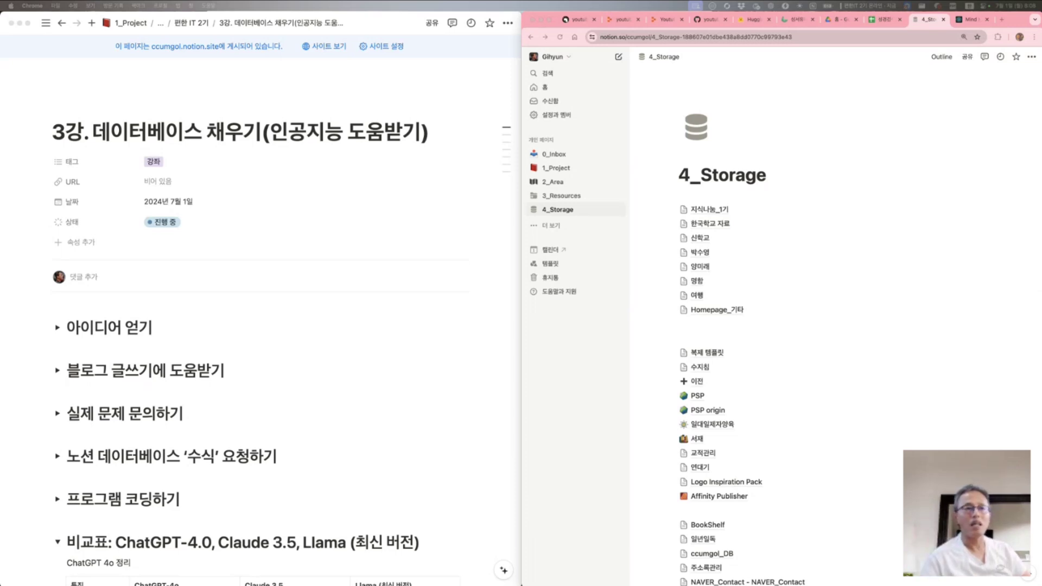
{"action": "scroll", "coordinate": [734, 451], "scroll_direction": "down", "scroll_amount": 3}
{"action": "scroll", "coordinate": [734, 451], "scroll_direction": "up", "scroll_amount": 3}
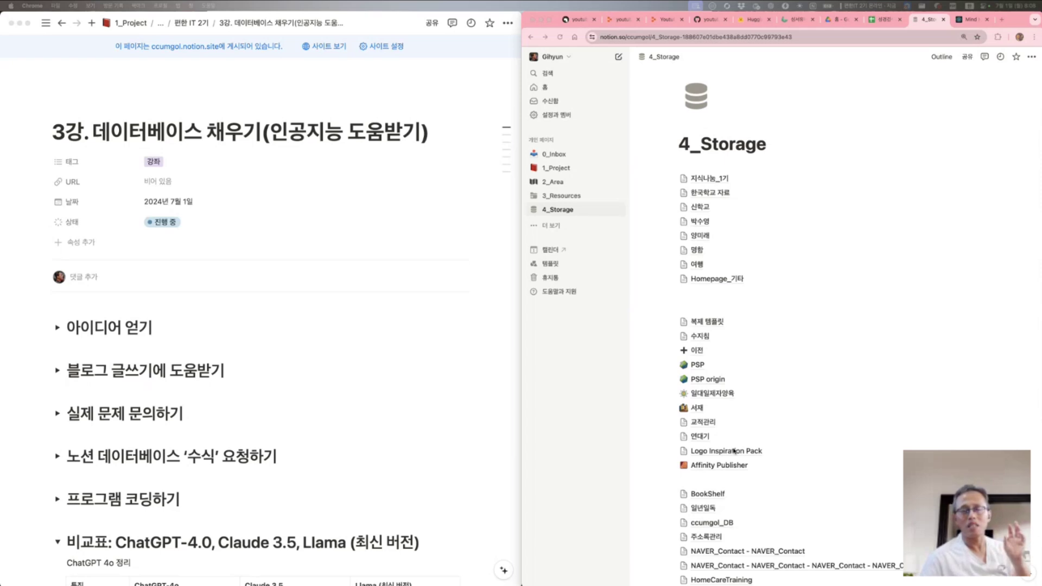
{"action": "scroll", "coordinate": [737, 449], "scroll_direction": "up", "scroll_amount": 1}
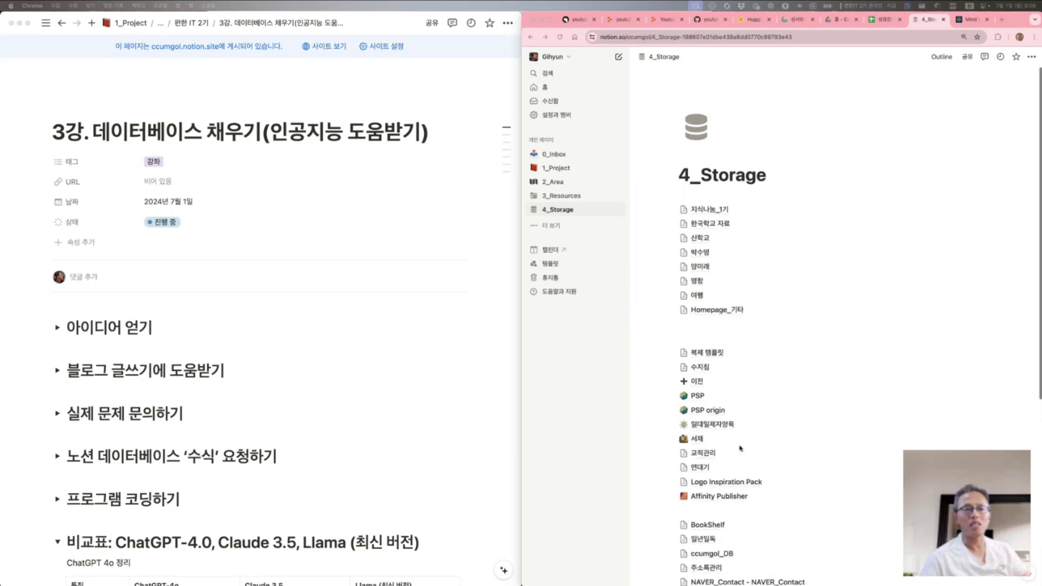
{"action": "scroll", "coordinate": [741, 448], "scroll_direction": "down", "scroll_amount": 5}
{"action": "scroll", "coordinate": [773, 468], "scroll_direction": "up", "scroll_amount": 5}
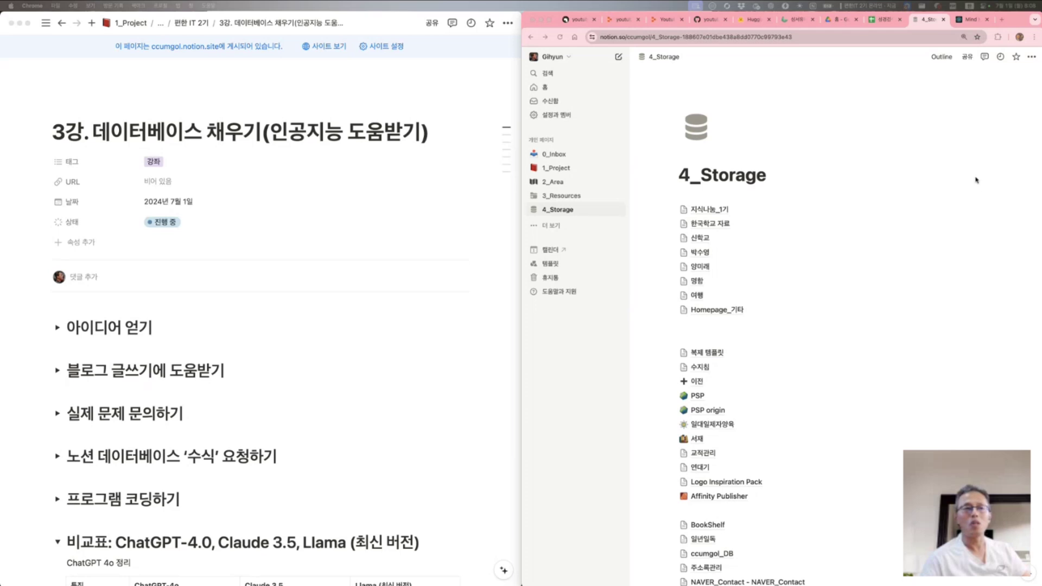
- Revisit the 2_Area and 1_Project pages on the way back to 0_Inbox
{"action": "left_click", "coordinate": [559, 182]}
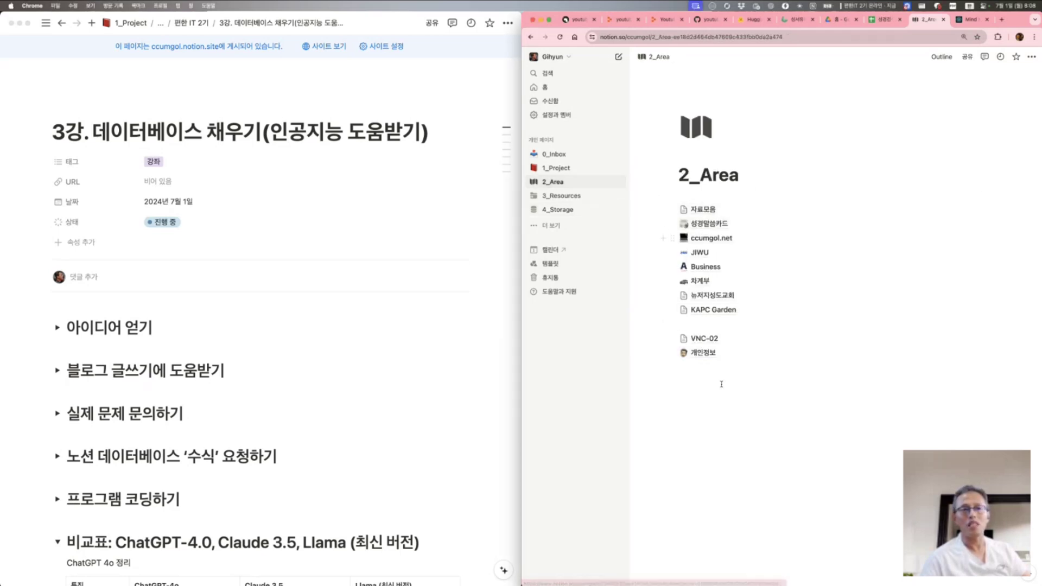
{"action": "mouse_move", "coordinate": [701, 274]}
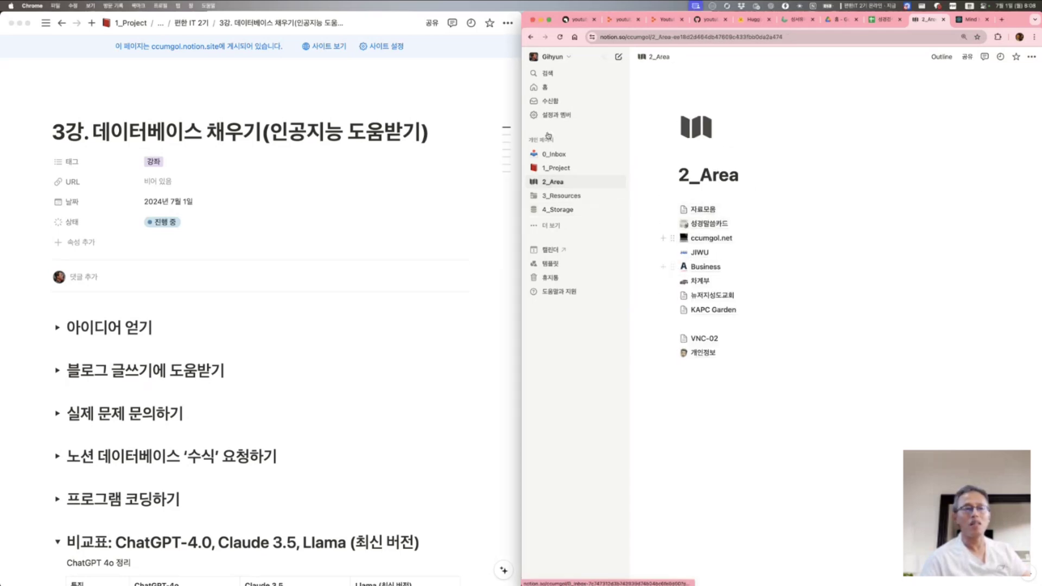
{"action": "left_click", "coordinate": [560, 169]}
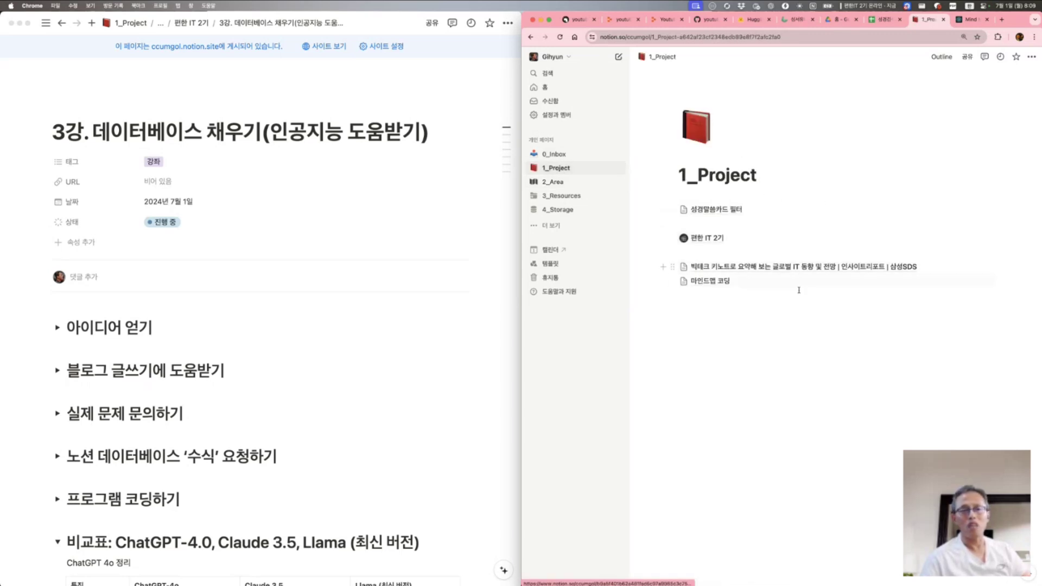
{"action": "mouse_move", "coordinate": [828, 287]}
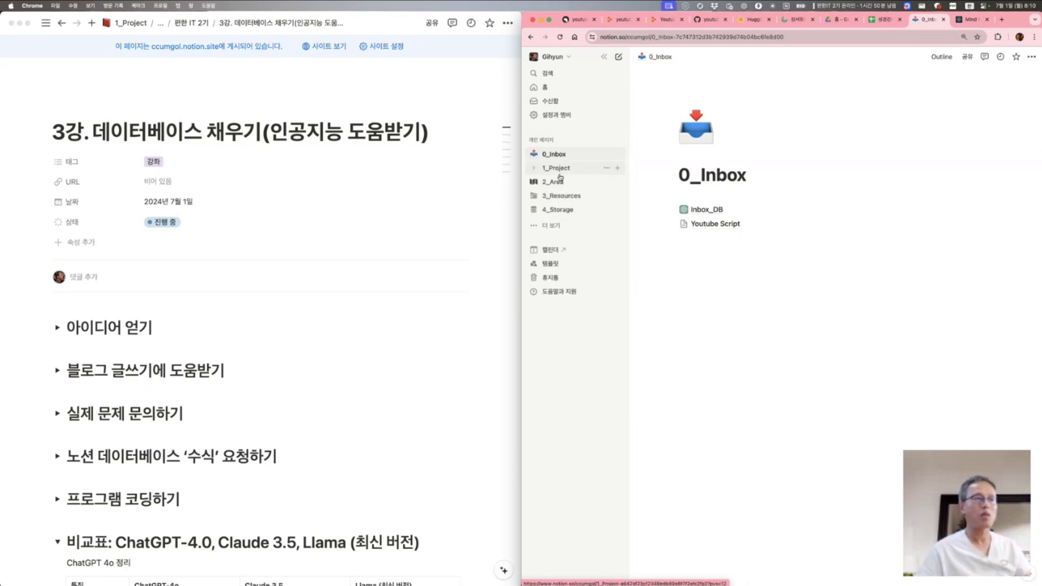
- Open the Inbox_DB database and glance at the browser extensions list
{"action": "left_click", "coordinate": [708, 217]}
{"action": "left_click", "coordinate": [997, 37]}
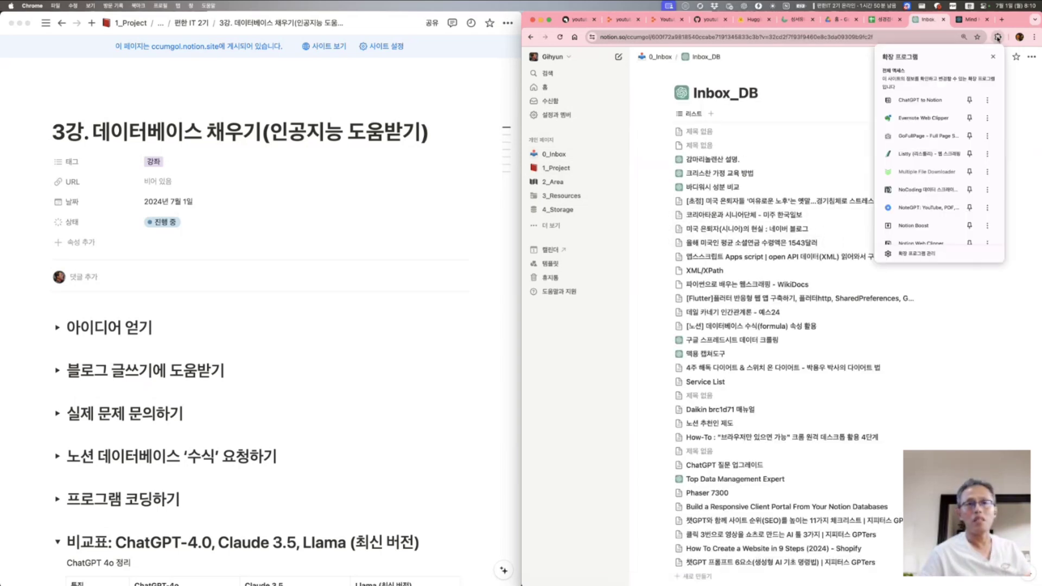
{"action": "scroll", "coordinate": [942, 240], "scroll_direction": "down", "scroll_amount": 3}
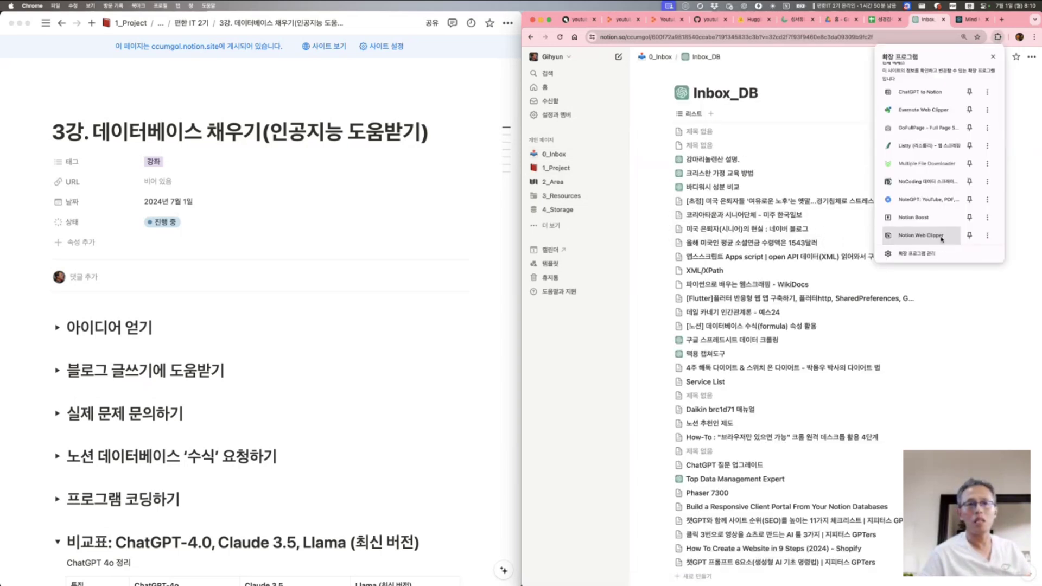
{"action": "scroll", "coordinate": [922, 173], "scroll_direction": "down", "scroll_amount": 1}
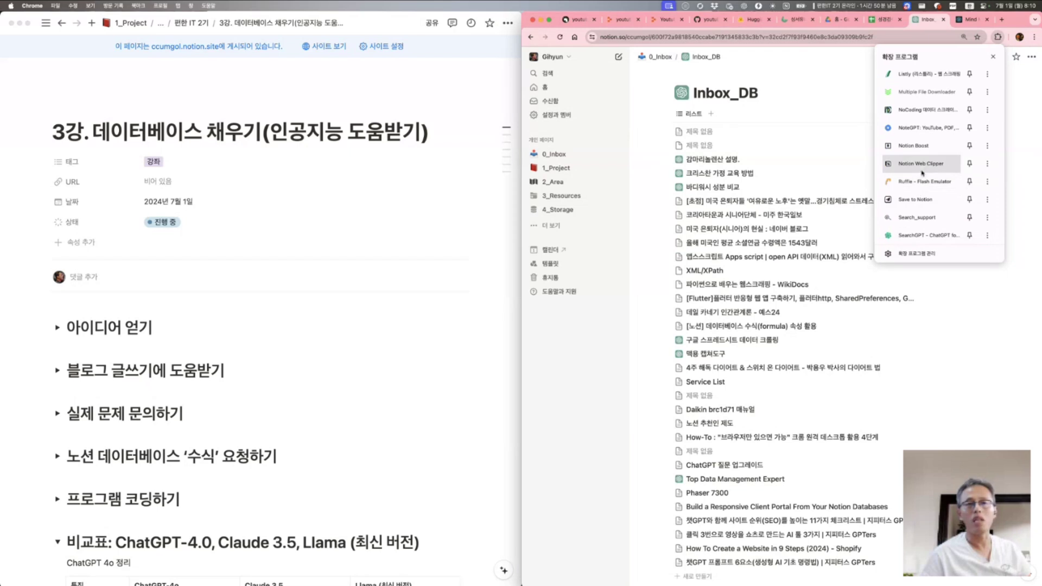
- Return to 편한 IT 2기 and read the linked eopla.net no-code marketer article
{"action": "key", "text": "super+bracketleft"}
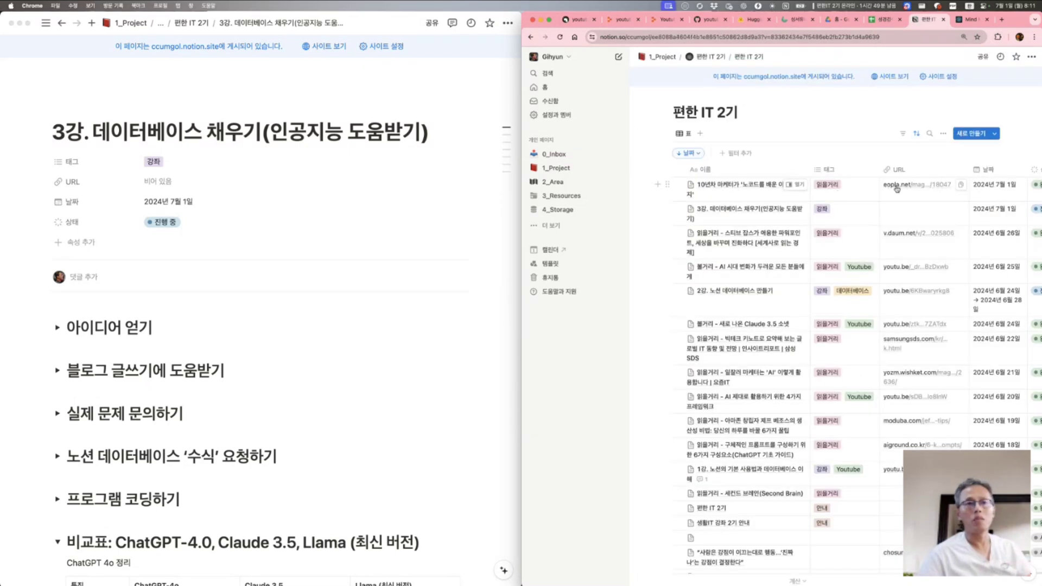
{"action": "left_click", "coordinate": [940, 189]}
{"action": "scroll", "coordinate": [744, 327], "scroll_direction": "down", "scroll_amount": 4}
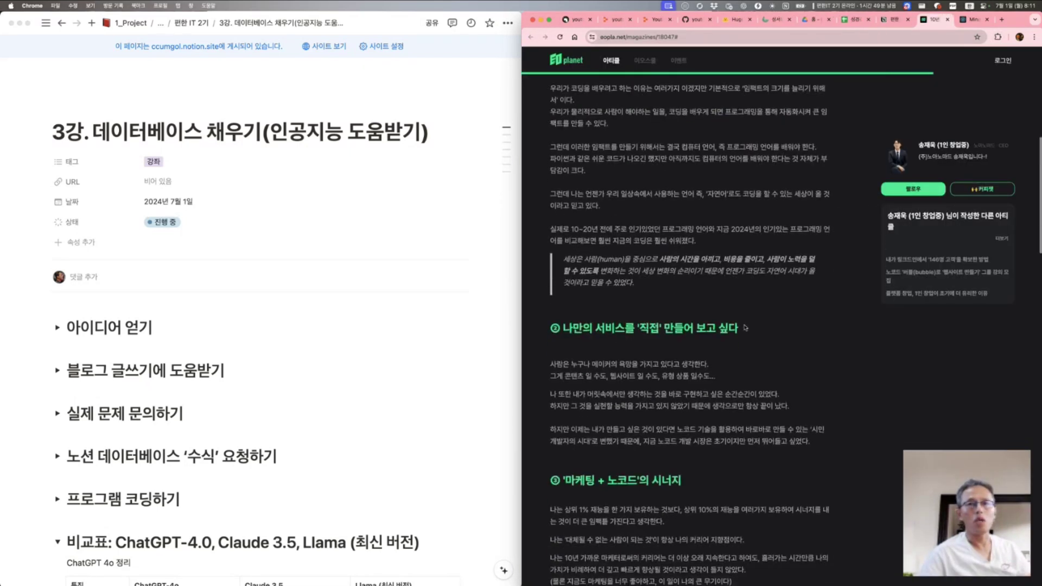
{"action": "scroll", "coordinate": [688, 466], "scroll_direction": "up", "scroll_amount": 15}
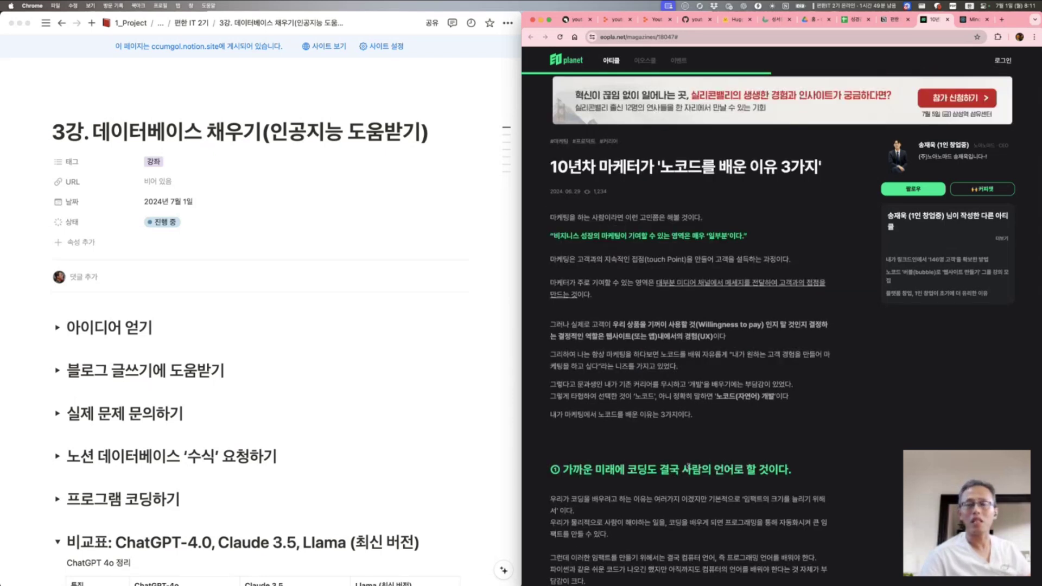
{"action": "scroll", "coordinate": [688, 466], "scroll_direction": "down", "scroll_amount": 4}
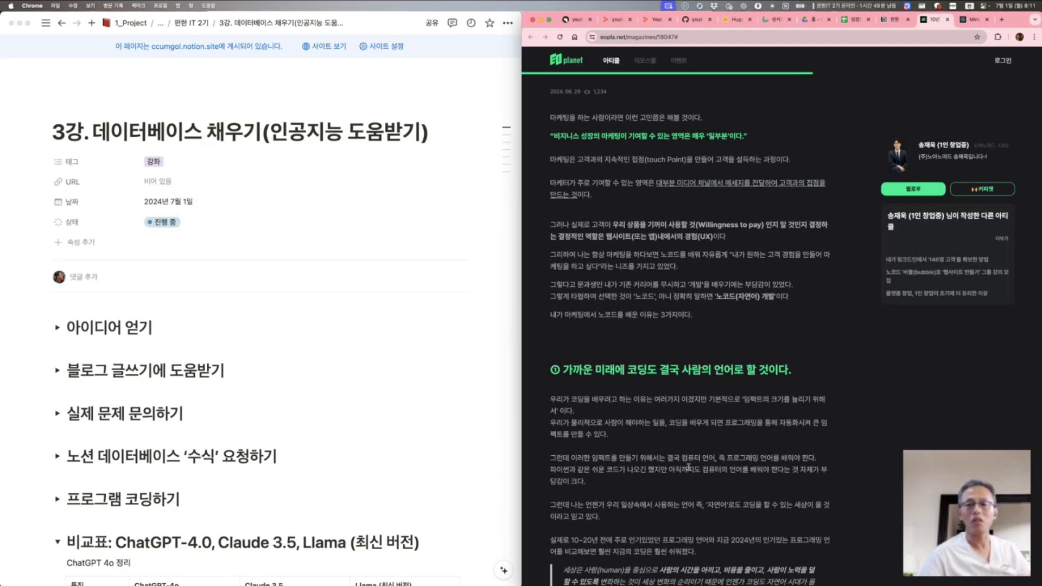
{"action": "scroll", "coordinate": [688, 467], "scroll_direction": "up", "scroll_amount": 4}
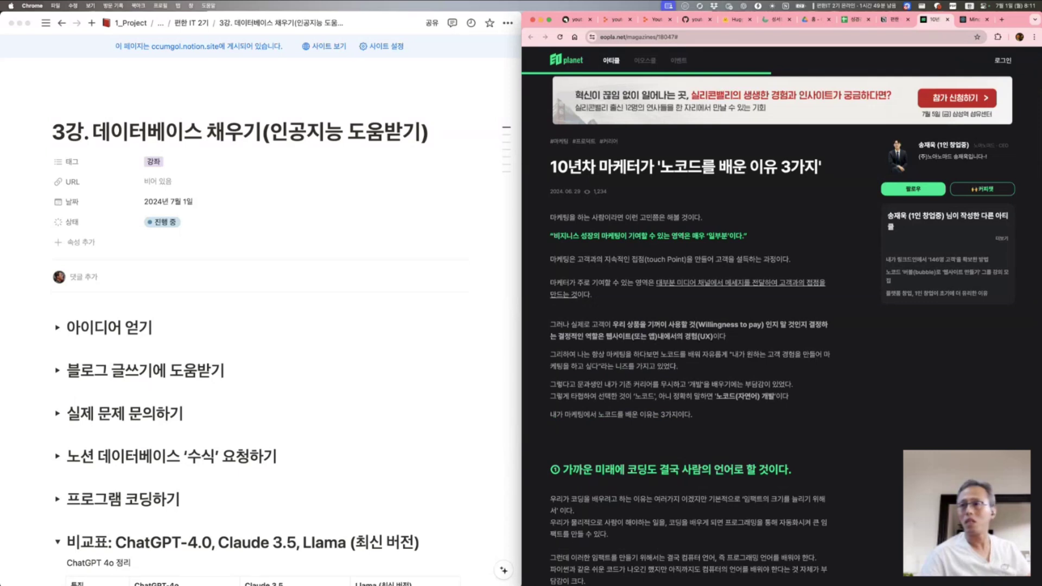
{"action": "scroll", "coordinate": [762, 422], "scroll_direction": "down", "scroll_amount": 3}
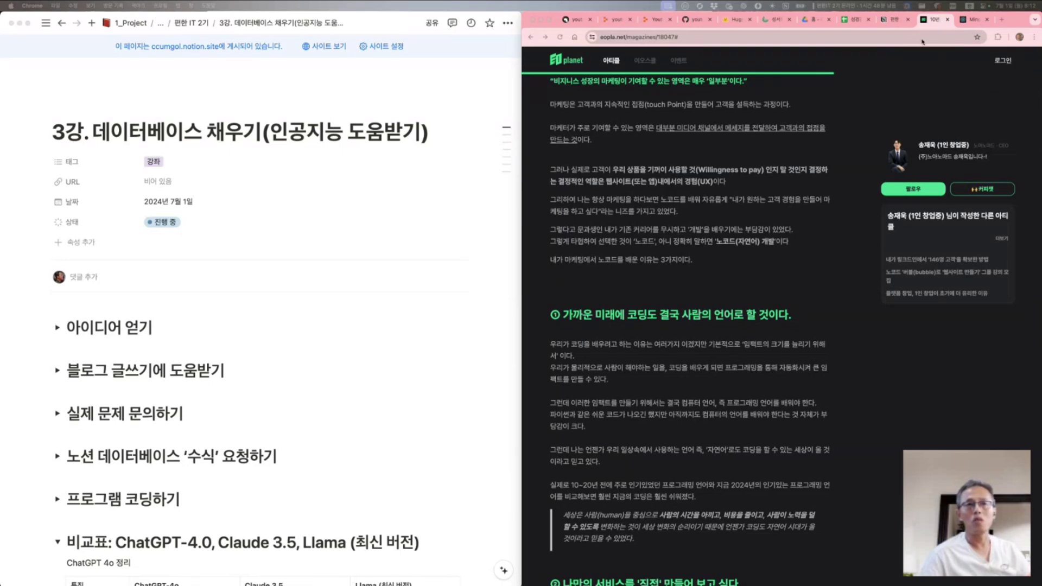
{"action": "left_click", "coordinate": [997, 36]}
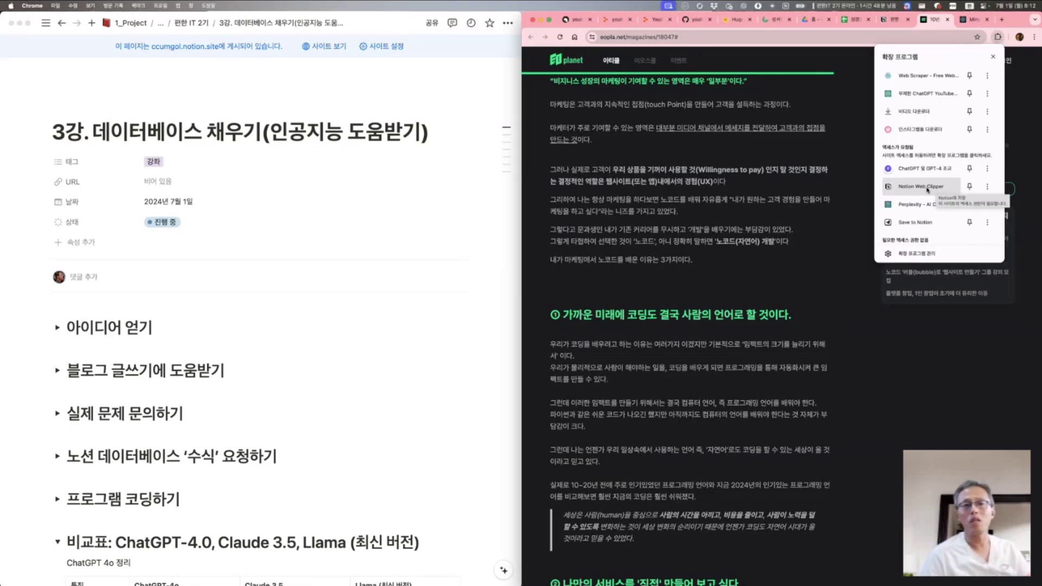
- Clip the eopla article with Notion Web Clipper into the Inbox_DB database
{"action": "left_click", "coordinate": [927, 187]}
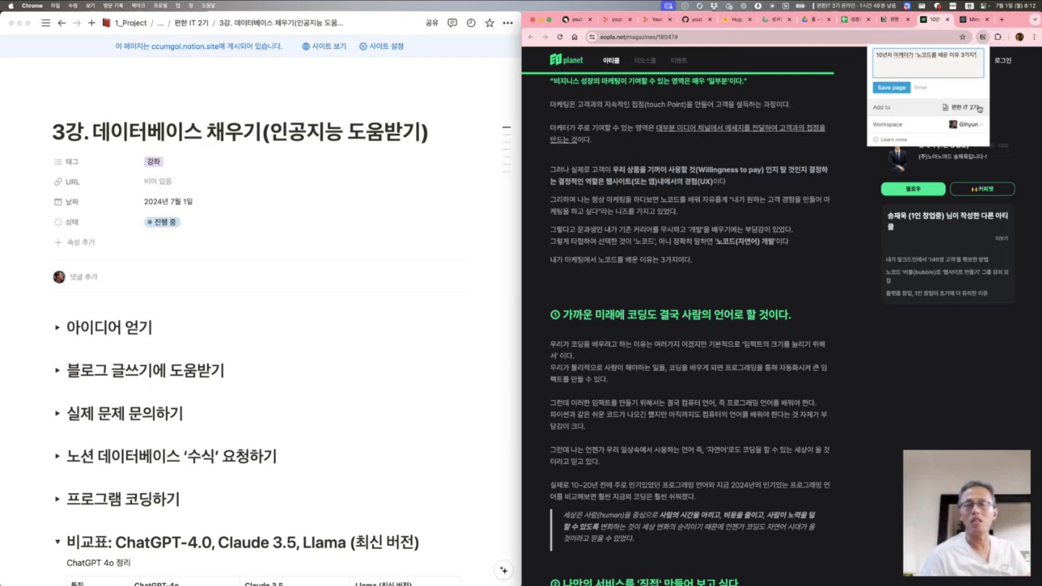
{"action": "left_click", "coordinate": [979, 108]}
{"action": "type", "text": "db"}
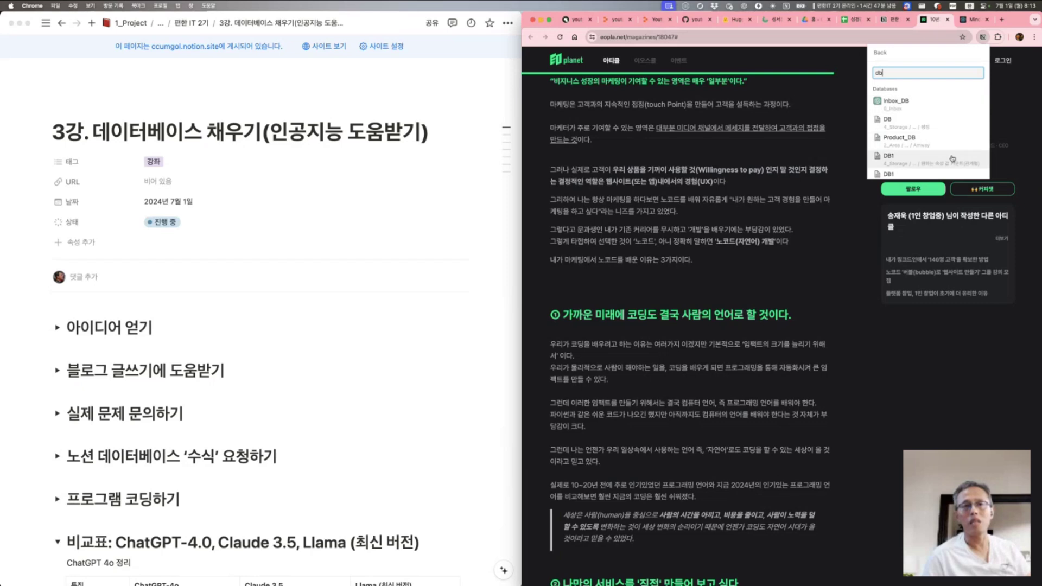
{"action": "left_click", "coordinate": [897, 104]}
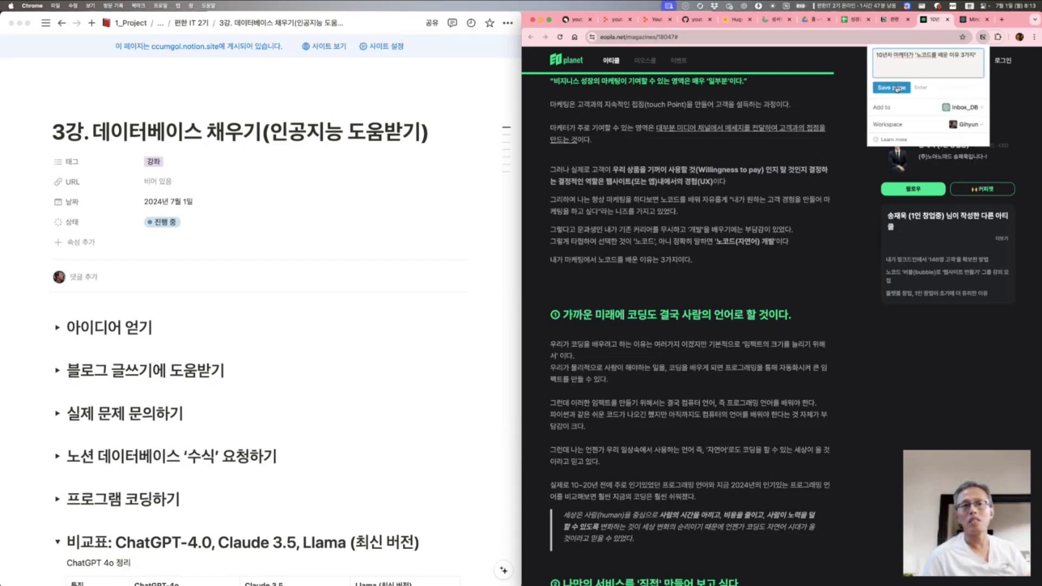
{"action": "left_click", "coordinate": [892, 88]}
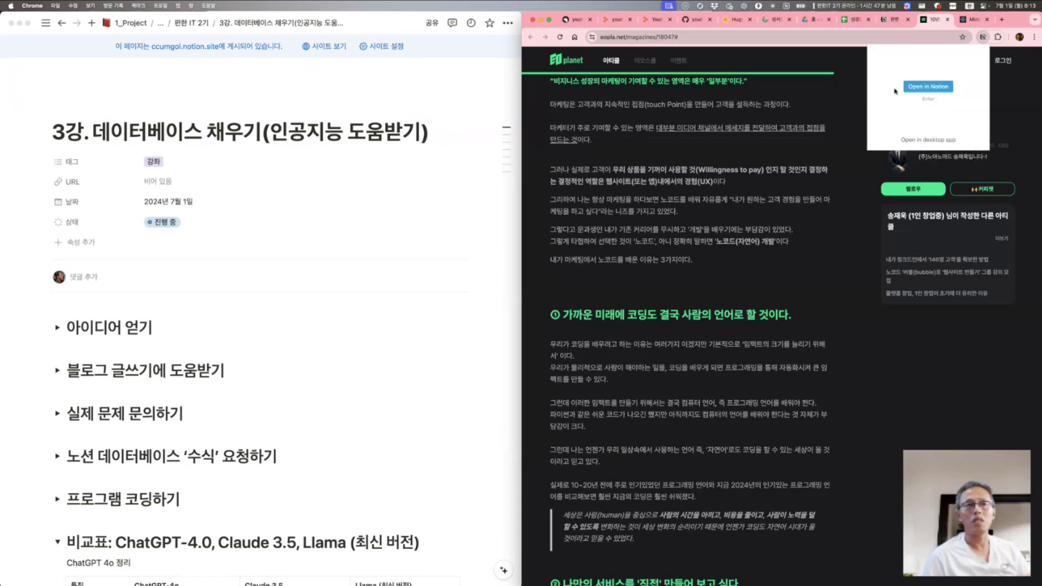
- In Notion, open 0_Inbox's Inbox_DB and peek the clipped no-code marketer article
{"action": "left_click", "coordinate": [895, 22]}
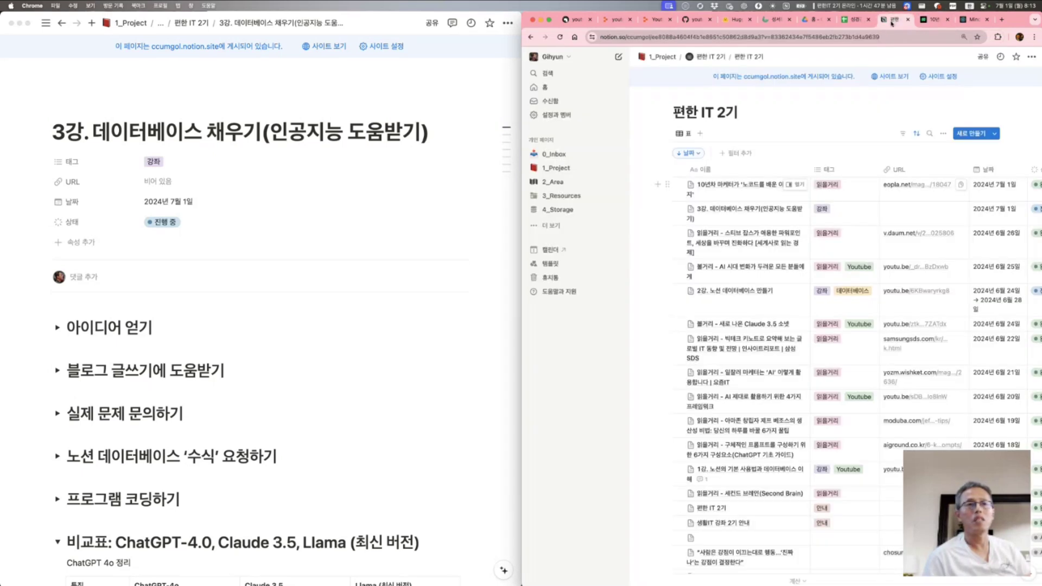
{"action": "left_click", "coordinate": [554, 154]}
{"action": "left_click", "coordinate": [703, 210]}
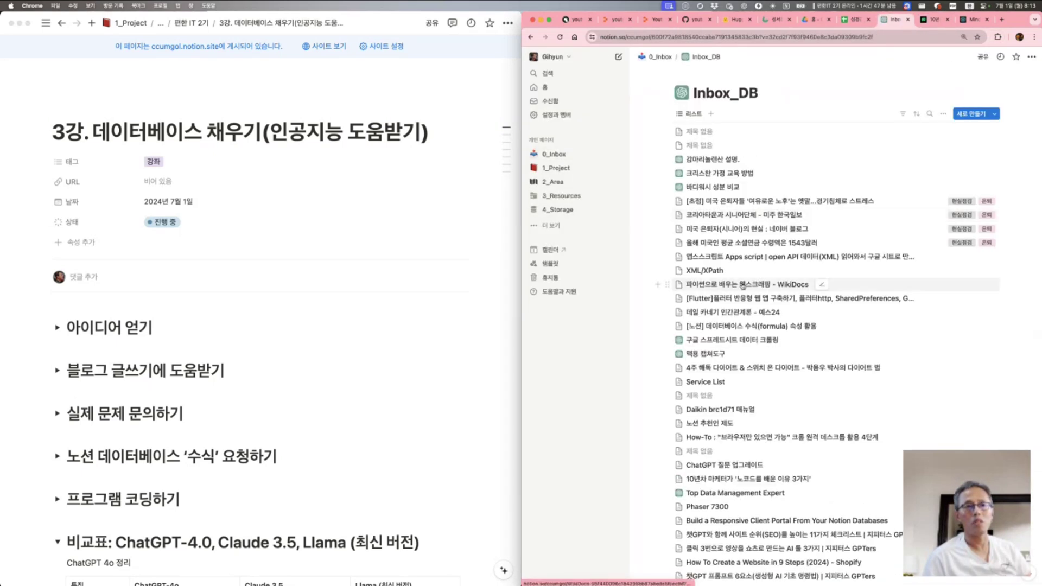
{"action": "scroll", "coordinate": [743, 380], "scroll_direction": "down", "scroll_amount": 2}
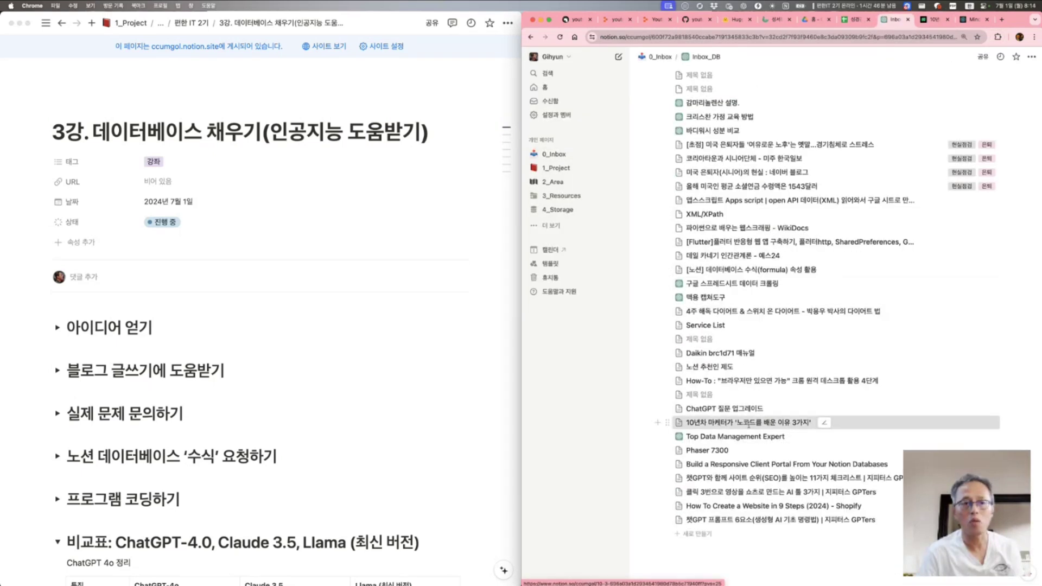
{"action": "left_click", "coordinate": [751, 423]}
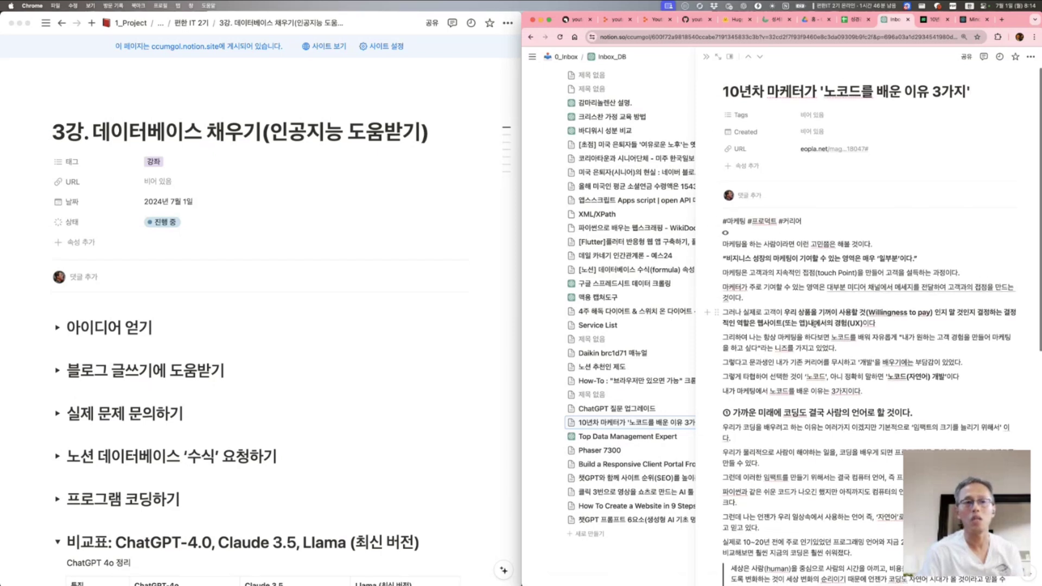
{"action": "scroll", "coordinate": [830, 315], "scroll_direction": "down", "scroll_amount": 10}
{"action": "scroll", "coordinate": [814, 324], "scroll_direction": "up", "scroll_amount": 10}
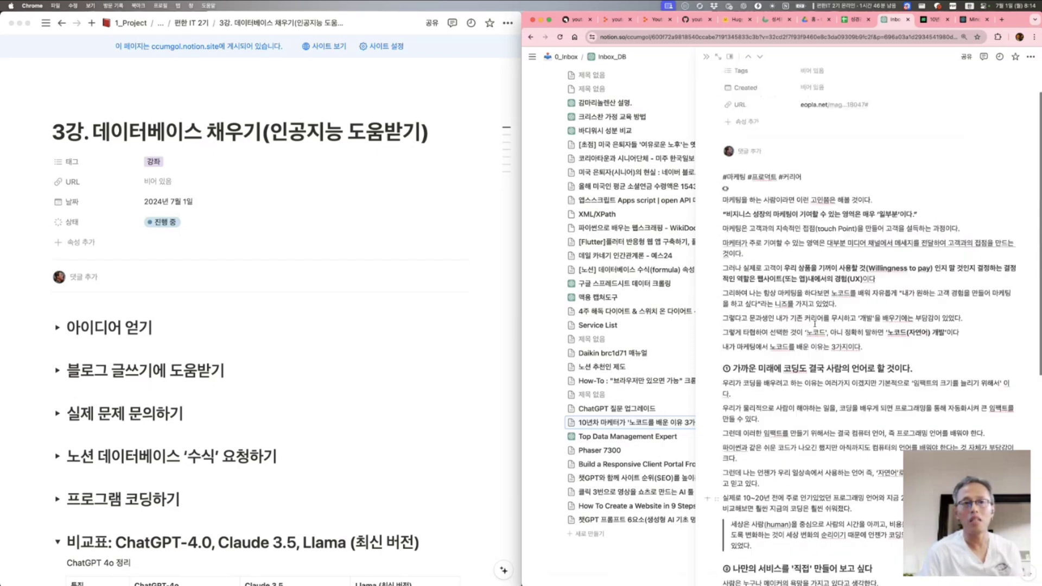
- Close the peek and drag the article row onto 편한 IT 2기 in the sidebar
{"action": "left_click", "coordinate": [997, 36]}
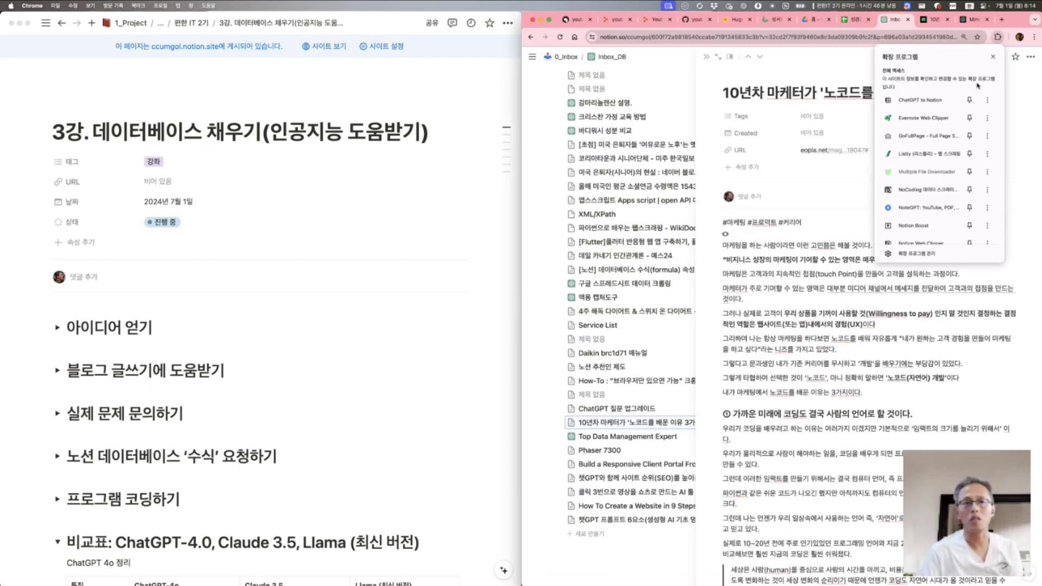
{"action": "scroll", "coordinate": [955, 155], "scroll_direction": "down", "scroll_amount": 3}
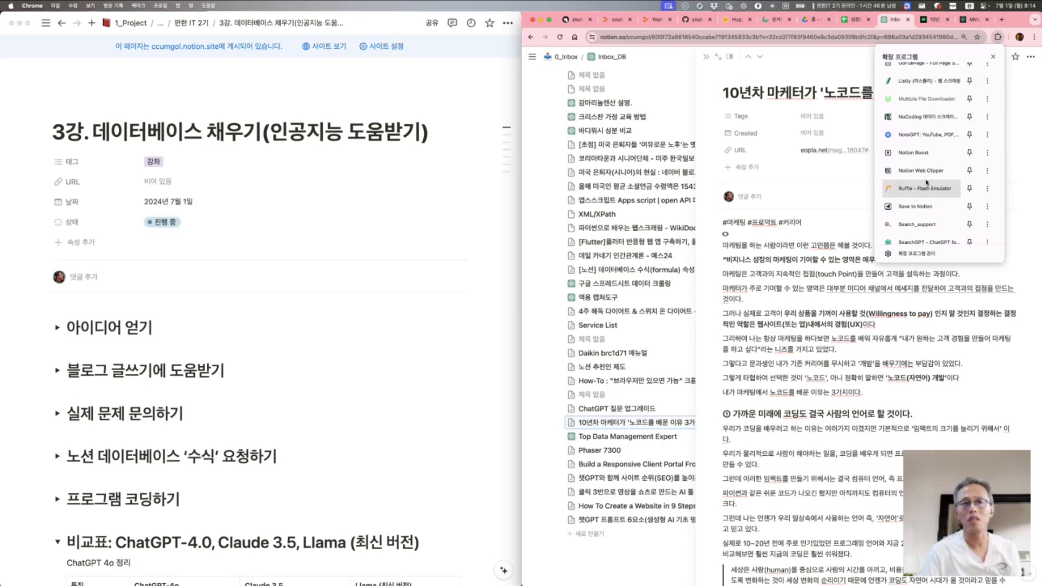
{"action": "left_click", "coordinate": [805, 268]}
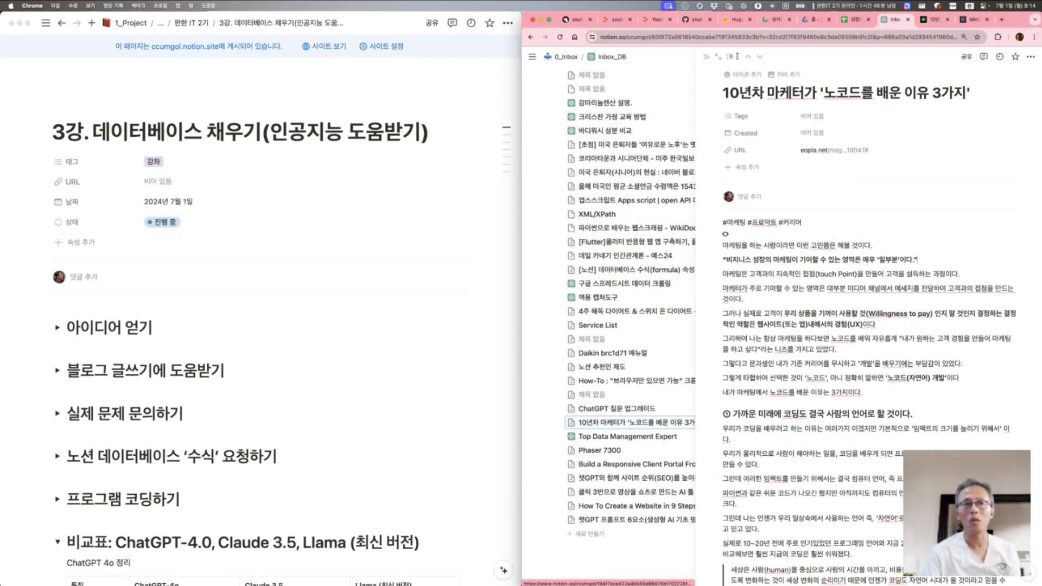
{"action": "left_click", "coordinate": [706, 57]}
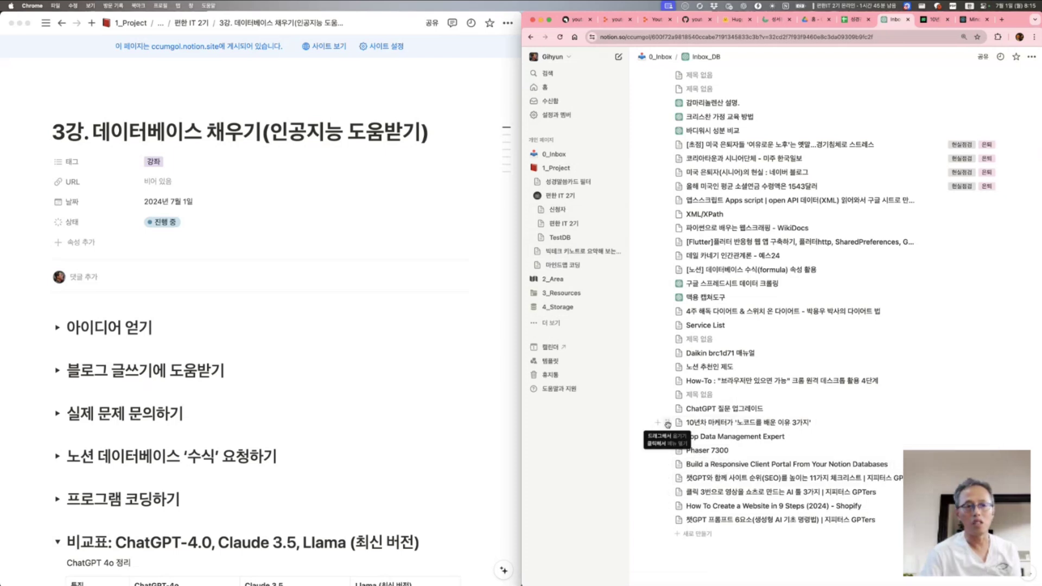
{"action": "left_click_drag", "start_coordinate": [667, 424], "coordinate": [579, 224]}
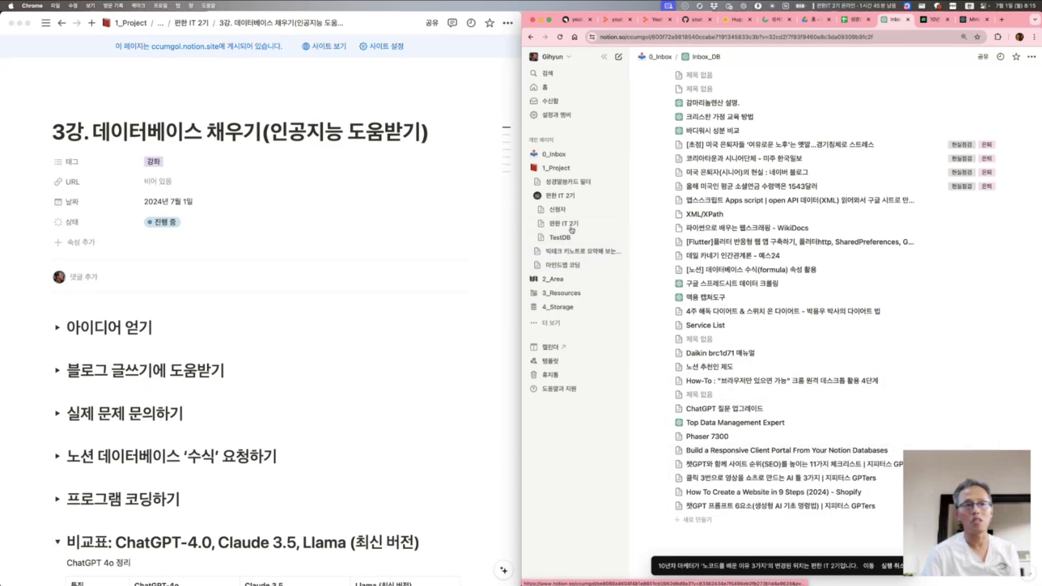
- Confirm the moved article in 편한 IT 2기's table, then return to 0_Inbox
{"action": "left_click", "coordinate": [565, 222]}
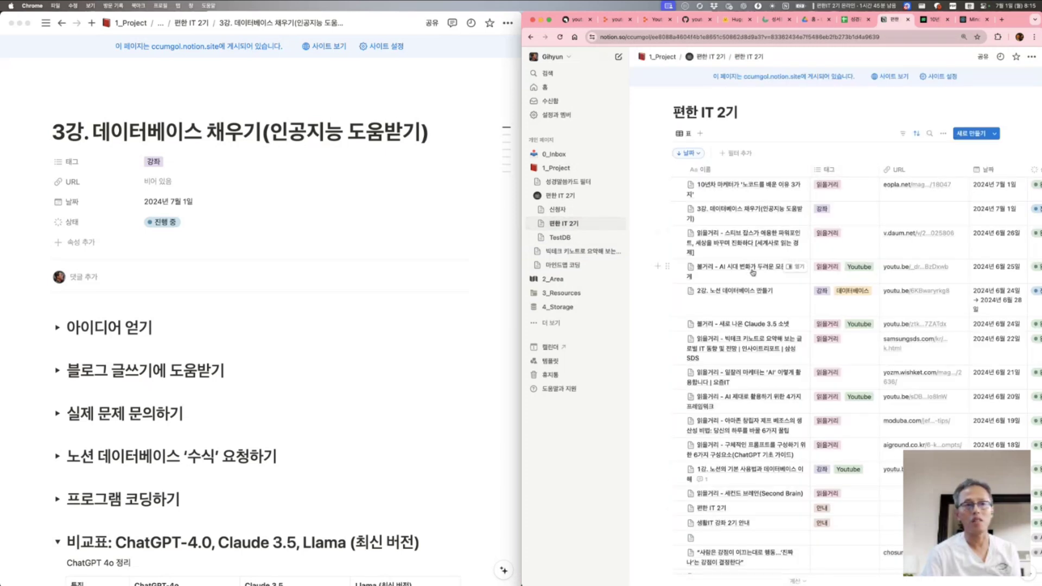
{"action": "left_click", "coordinate": [560, 157]}
{"action": "mouse_move", "coordinate": [701, 229]}
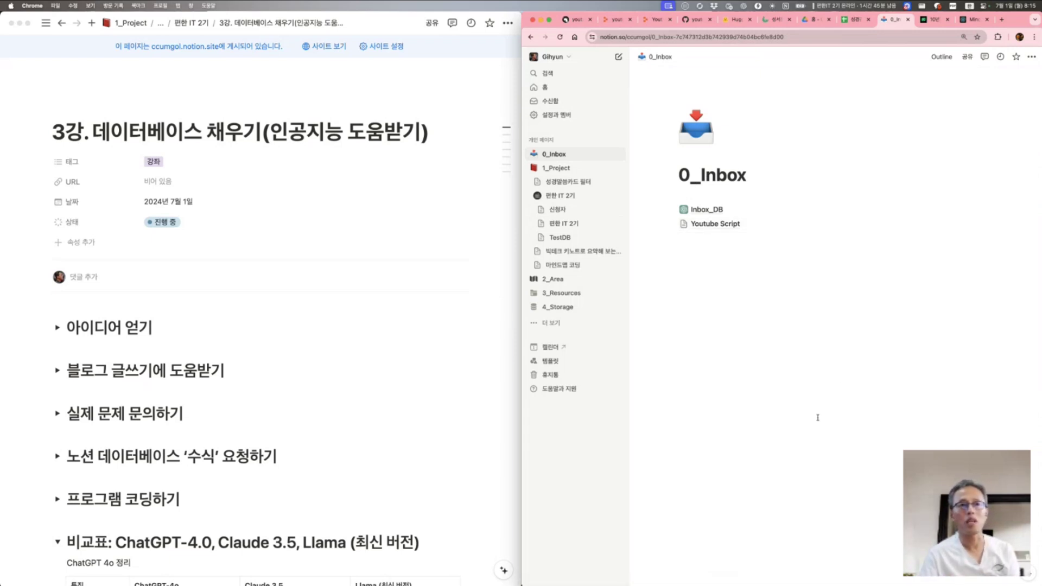
{"action": "left_click", "coordinate": [839, 376]}
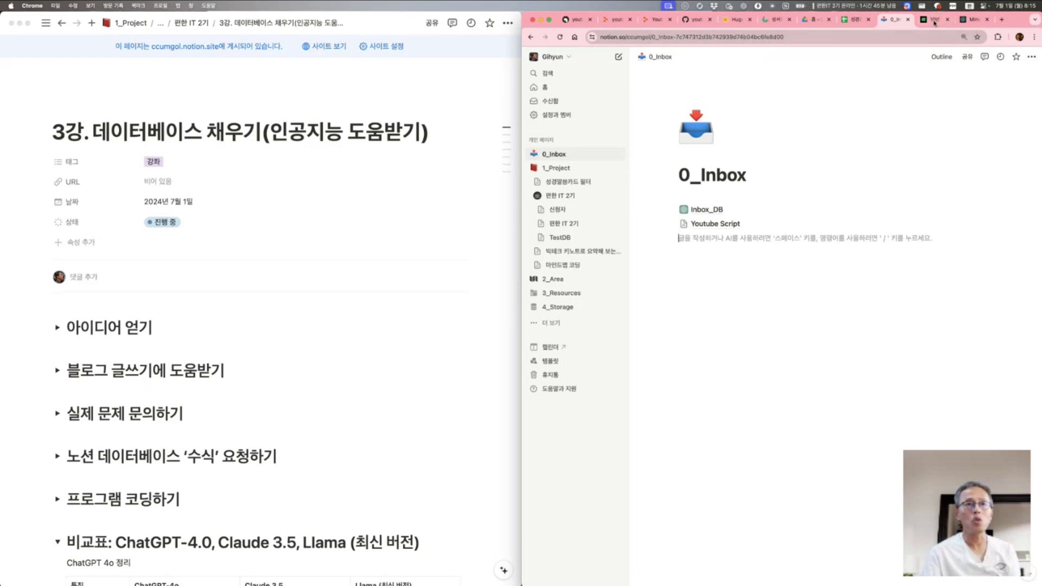
{"action": "left_click", "coordinate": [998, 36]}
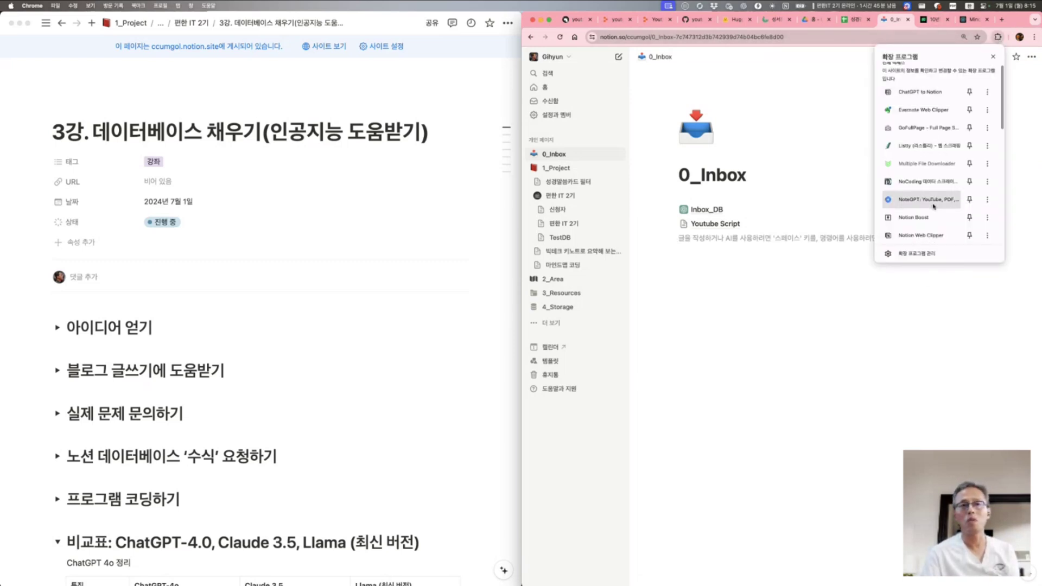
{"action": "left_click", "coordinate": [806, 430]}
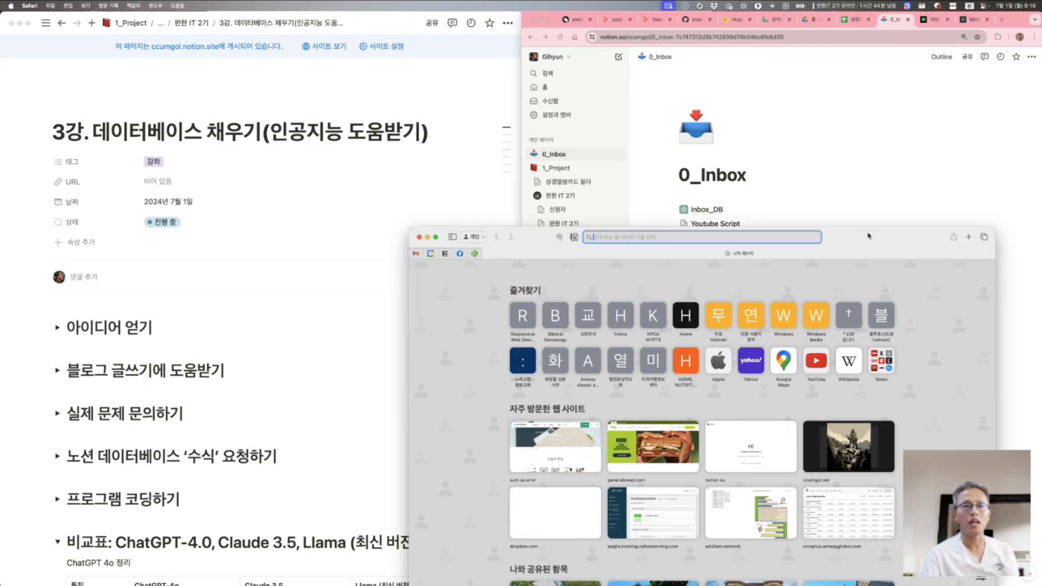
{"action": "key", "text": "super+w"}
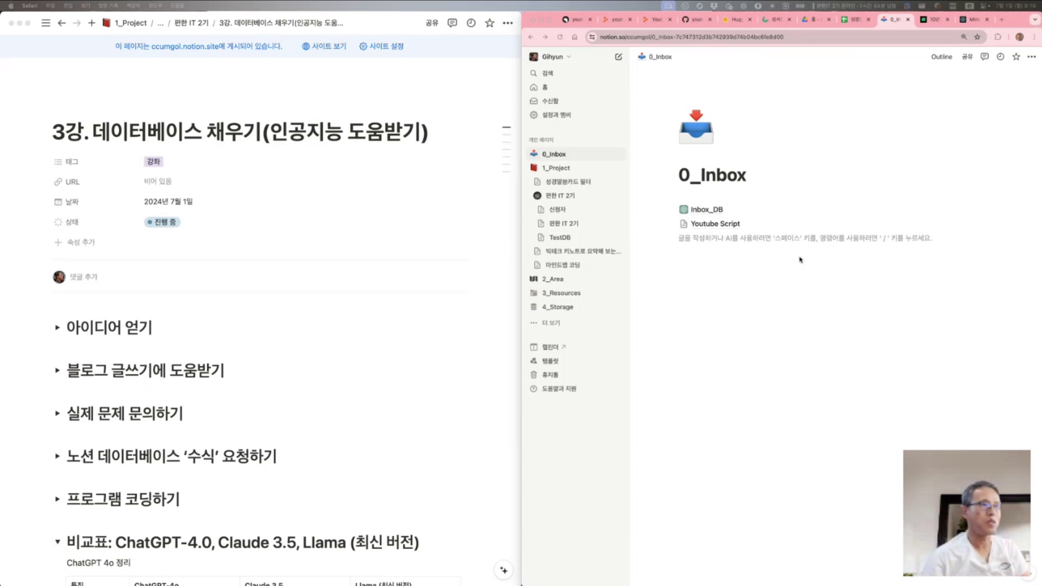
- Bring the Notion lecture window forward and expand the 아이디어 얻기 section
{"action": "scroll", "coordinate": [210, 331], "scroll_direction": "down", "scroll_amount": 2}
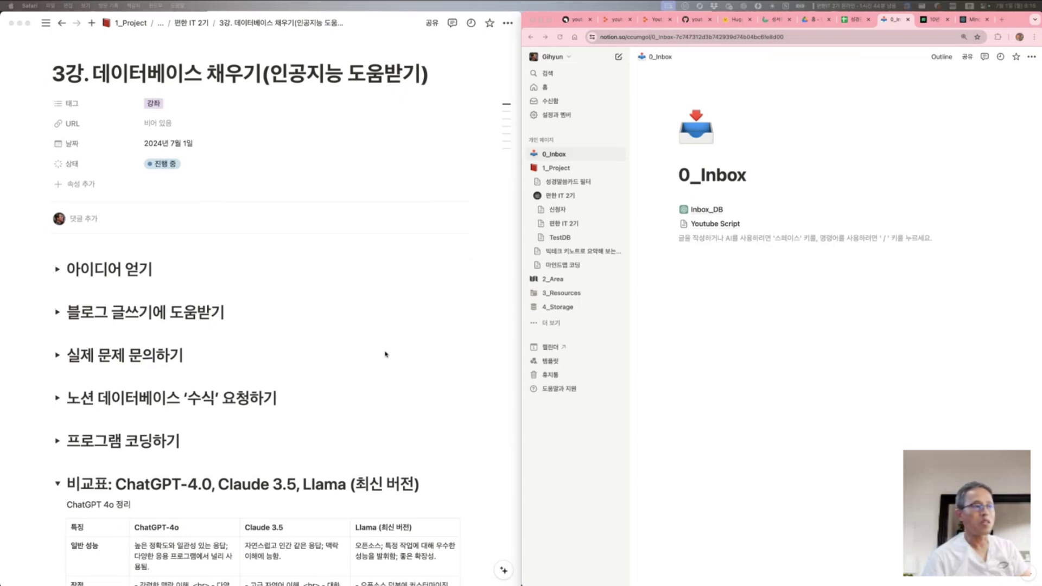
{"action": "scroll", "coordinate": [385, 355], "scroll_direction": "down", "scroll_amount": 12}
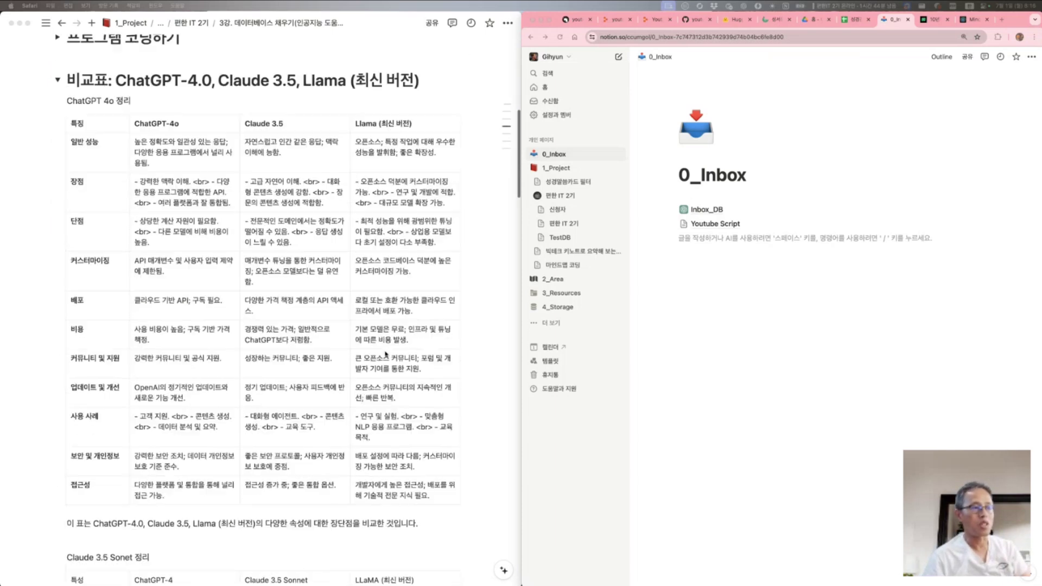
{"action": "scroll", "coordinate": [385, 354], "scroll_direction": "down", "scroll_amount": 3}
{"action": "scroll", "coordinate": [385, 354], "scroll_direction": "up", "scroll_amount": 15}
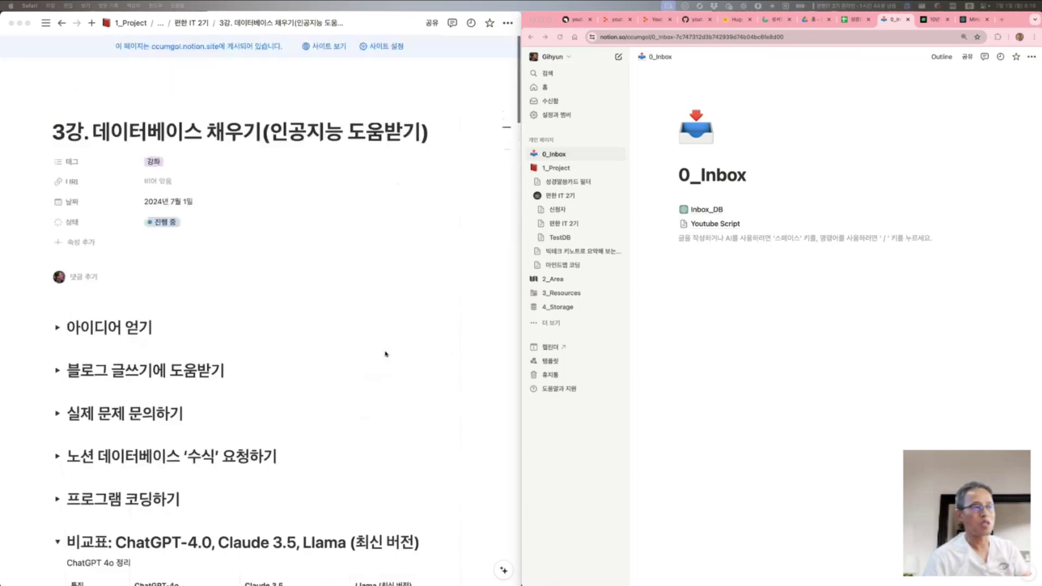
{"action": "left_click", "coordinate": [58, 330]}
{"action": "left_click", "coordinate": [58, 327]}
{"action": "scroll", "coordinate": [58, 329], "scroll_direction": "down", "scroll_amount": 5}
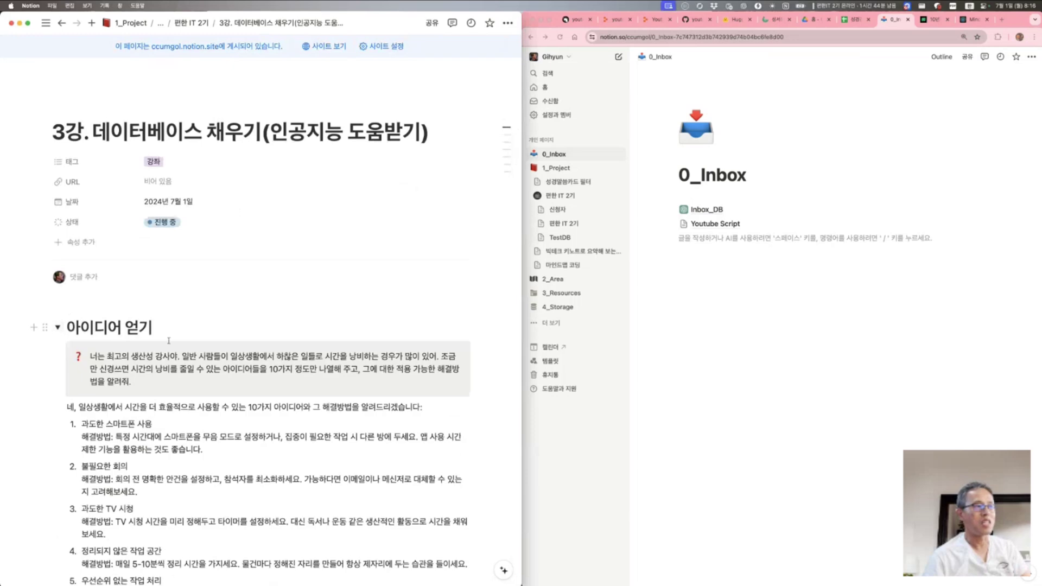
- Select the 아이디어 얻기 heading and portions of the productivity prompt text
{"action": "left_click_drag", "start_coordinate": [152, 128], "coordinate": [67, 129]}
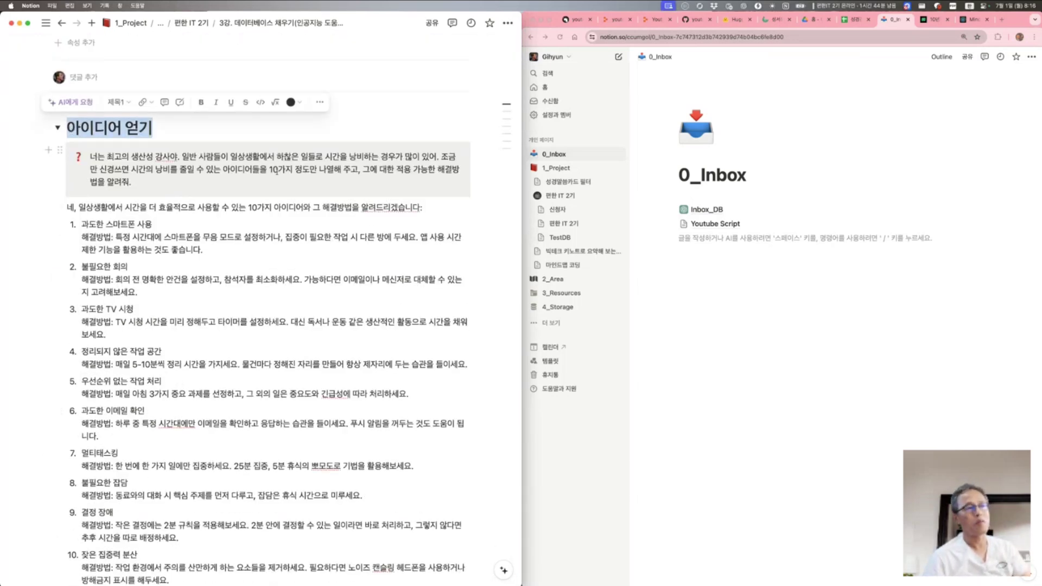
{"action": "left_click_drag", "start_coordinate": [143, 183], "coordinate": [90, 159]}
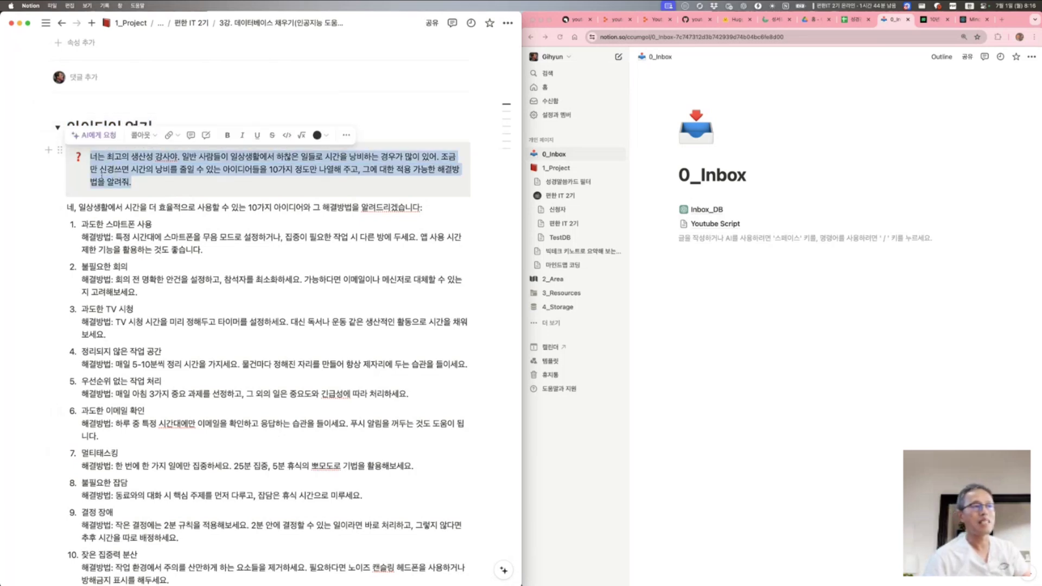
{"action": "left_click", "coordinate": [186, 174]}
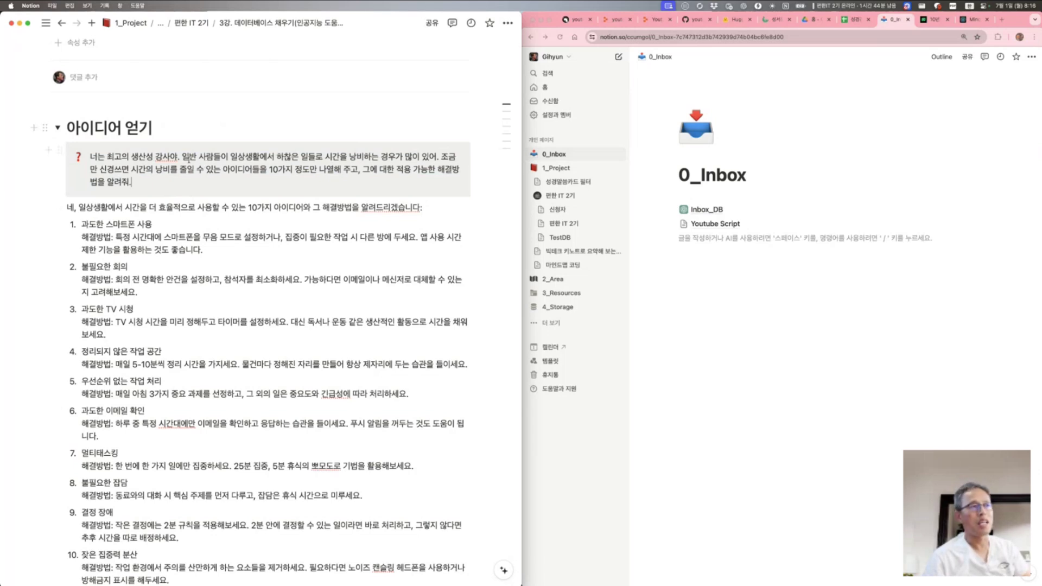
{"action": "left_click_drag", "start_coordinate": [182, 158], "coordinate": [89, 159]}
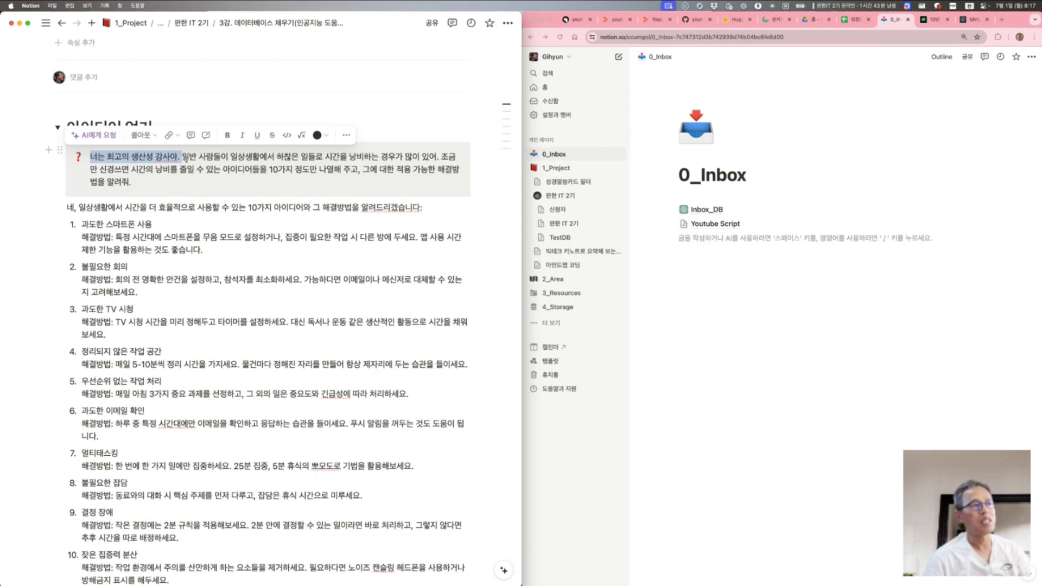
{"action": "left_click_drag", "start_coordinate": [182, 157], "coordinate": [465, 178]}
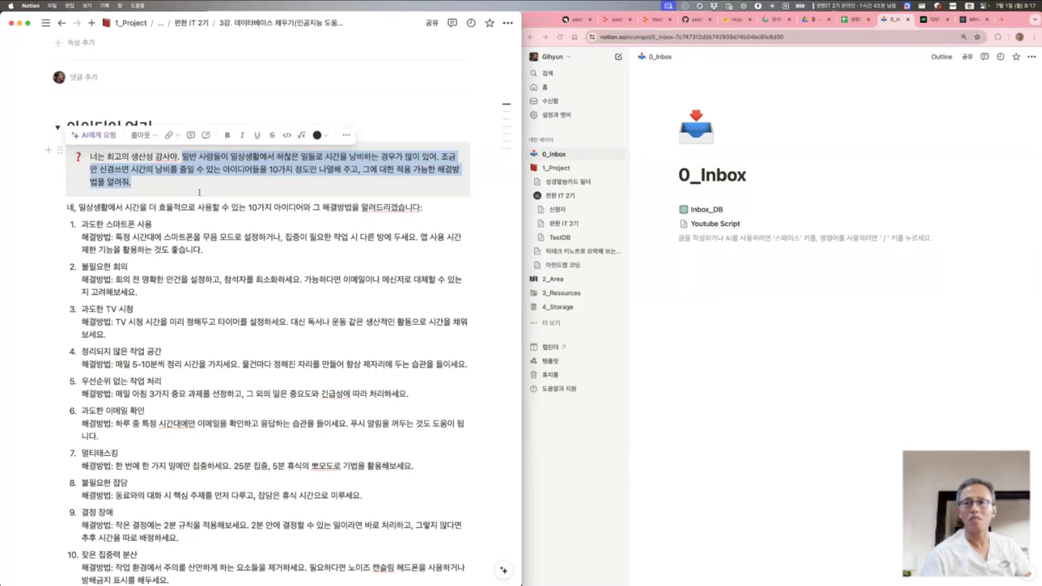
- Highlight idea titles 1-4, from 과도한 스마트폰 사용 to 정리되지 않은 작업 공간, plus '매일 5-10분씩'
{"action": "scroll", "coordinate": [199, 193], "scroll_direction": "down", "scroll_amount": 2}
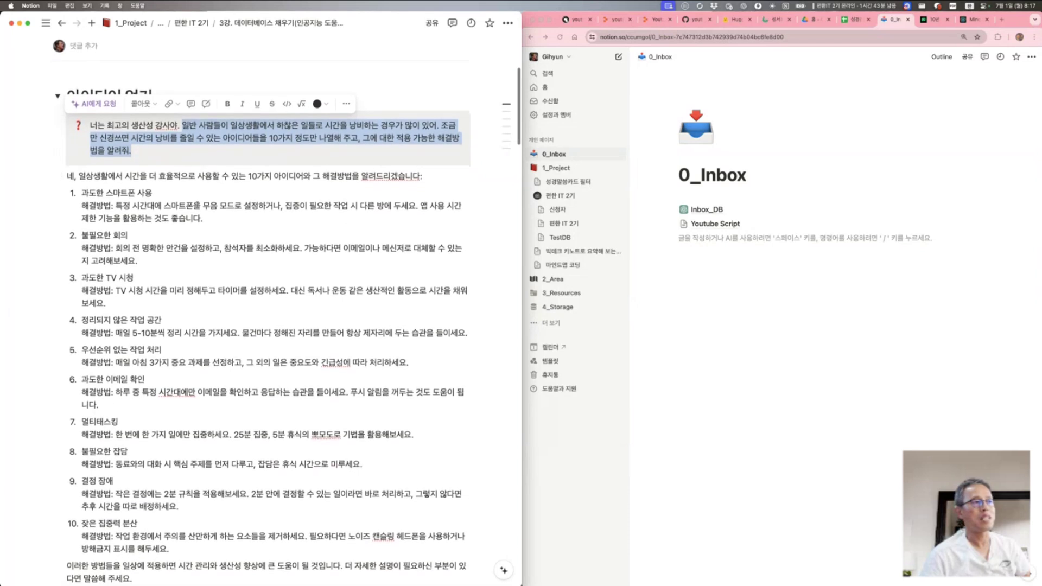
{"action": "left_click_drag", "start_coordinate": [154, 188], "coordinate": [80, 187]}
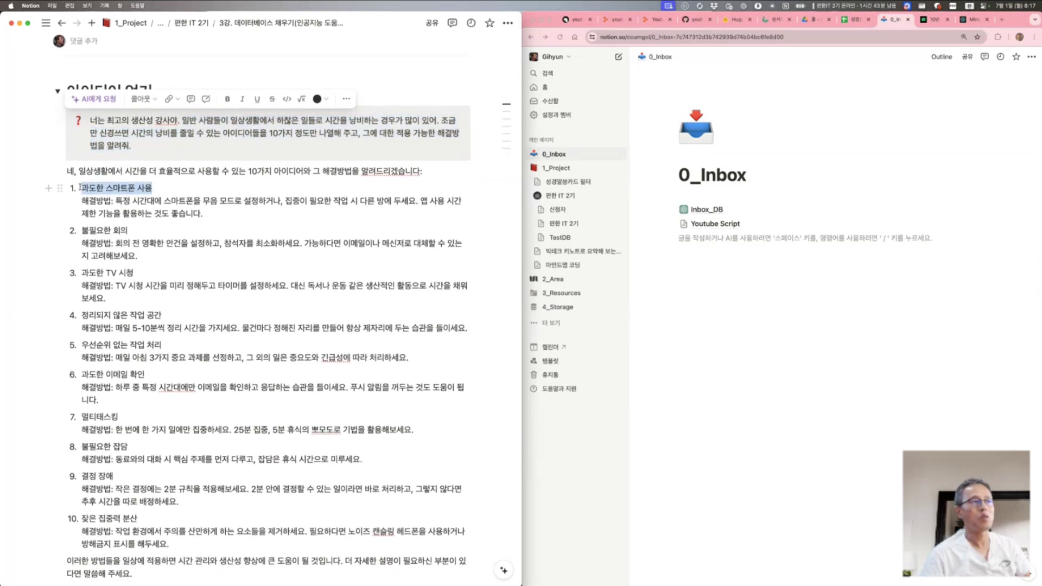
{"action": "scroll", "coordinate": [179, 322], "scroll_direction": "down", "scroll_amount": 2}
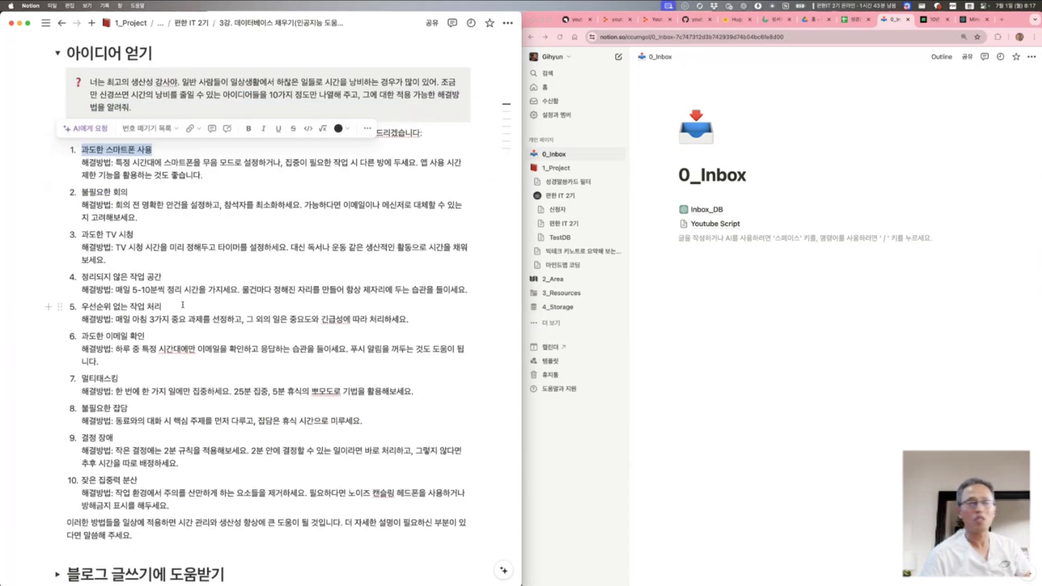
{"action": "left_click_drag", "start_coordinate": [130, 193], "coordinate": [80, 192]}
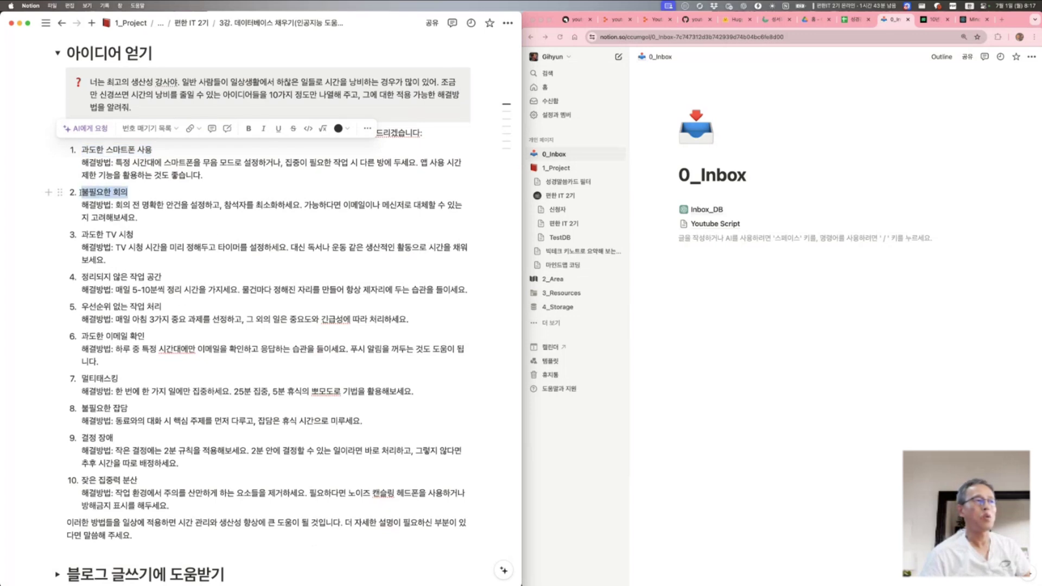
{"action": "left_click_drag", "start_coordinate": [135, 235], "coordinate": [80, 235]}
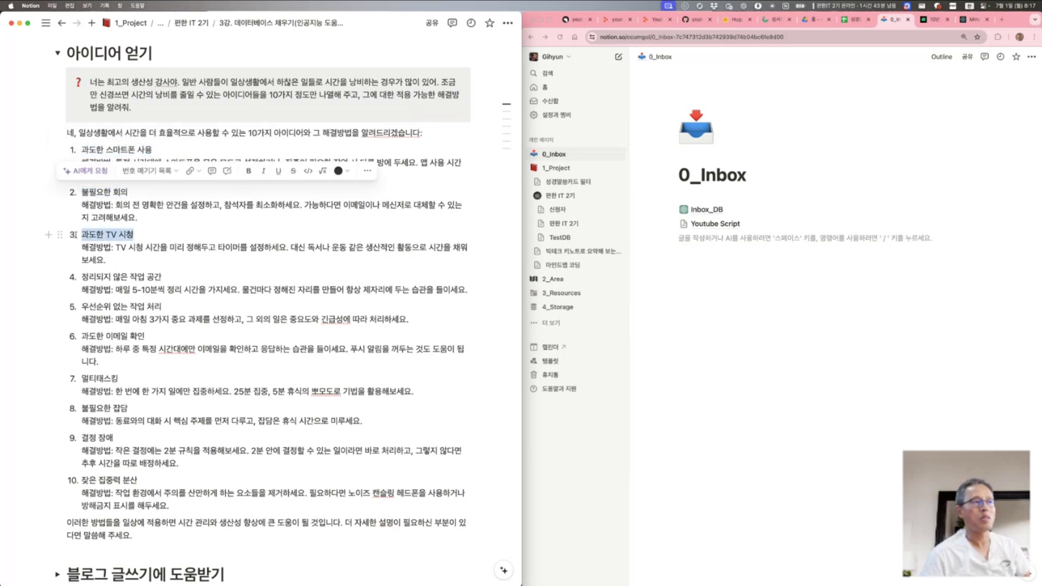
{"action": "left_click_drag", "start_coordinate": [163, 276], "coordinate": [80, 278]}
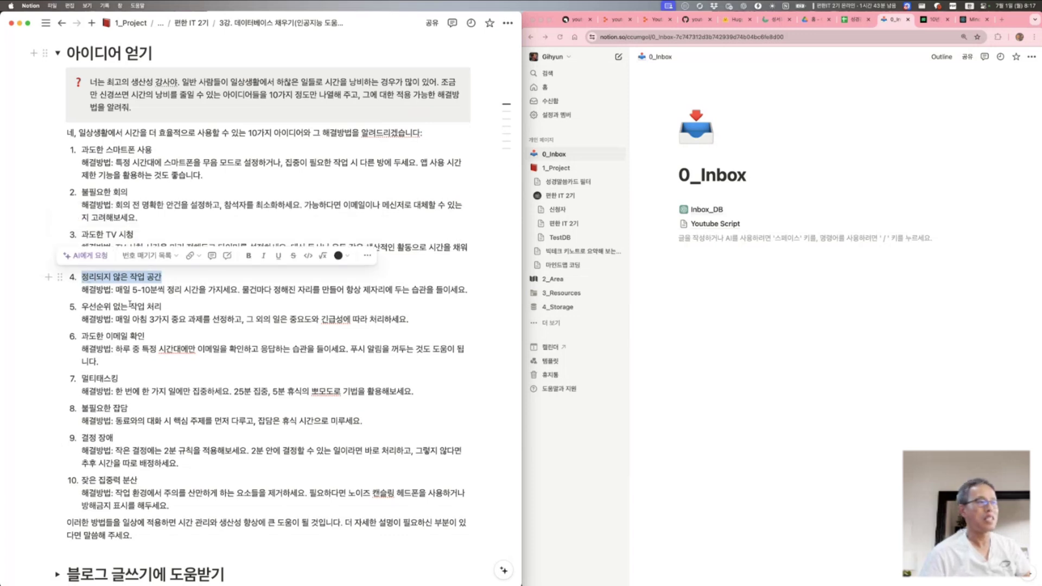
{"action": "left_click_drag", "start_coordinate": [113, 289], "coordinate": [166, 292]}
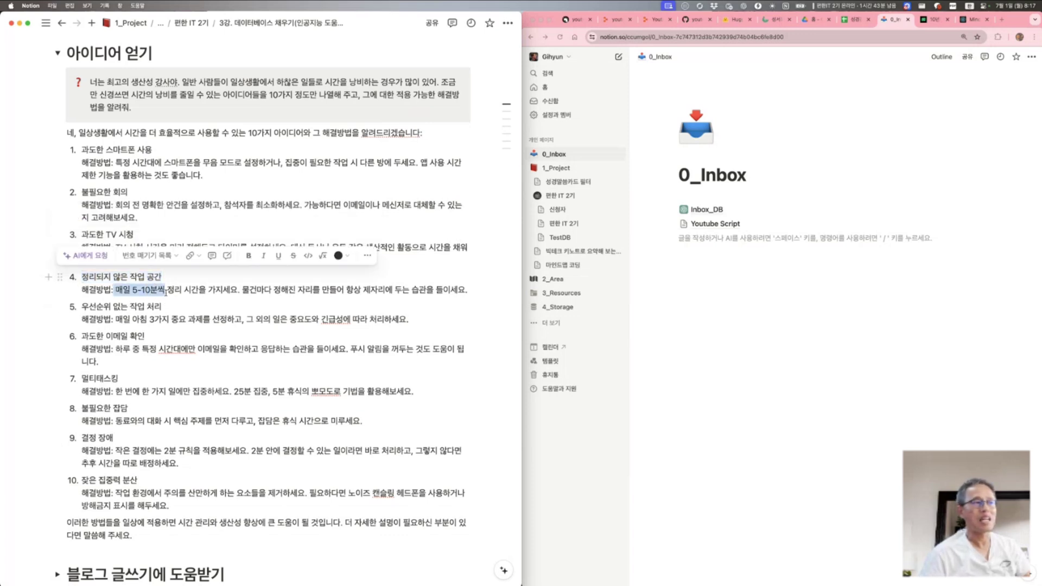
- Highlight 우선순위 없는 작업 처리, 과도한 이메일 확인 and 멀티태스킹, plus item 7's solution sentence
{"action": "scroll", "coordinate": [167, 276], "scroll_direction": "down", "scroll_amount": 2}
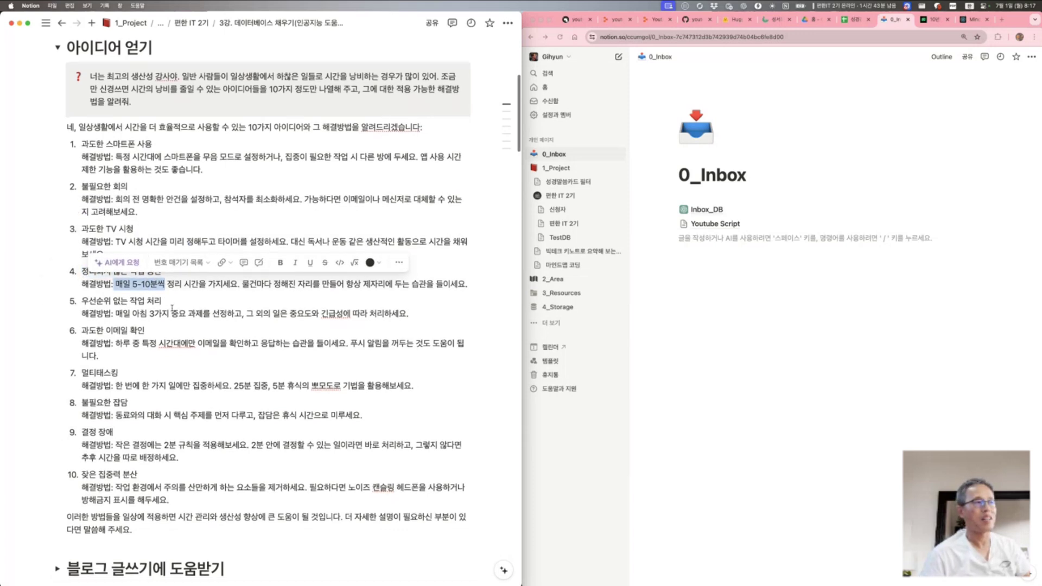
{"action": "left_click_drag", "start_coordinate": [165, 253], "coordinate": [84, 251]}
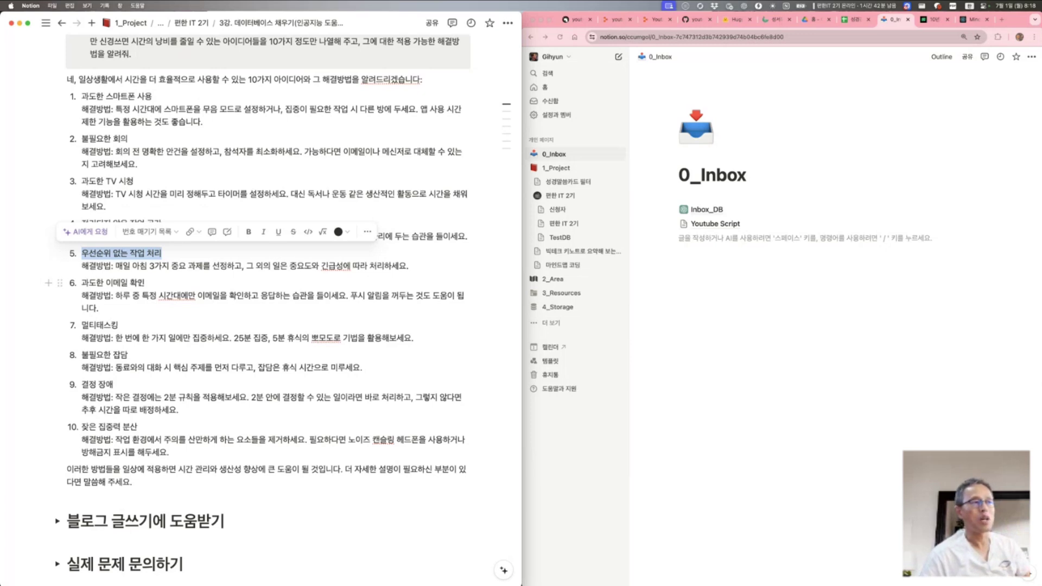
{"action": "left_click_drag", "start_coordinate": [154, 282], "coordinate": [77, 284]}
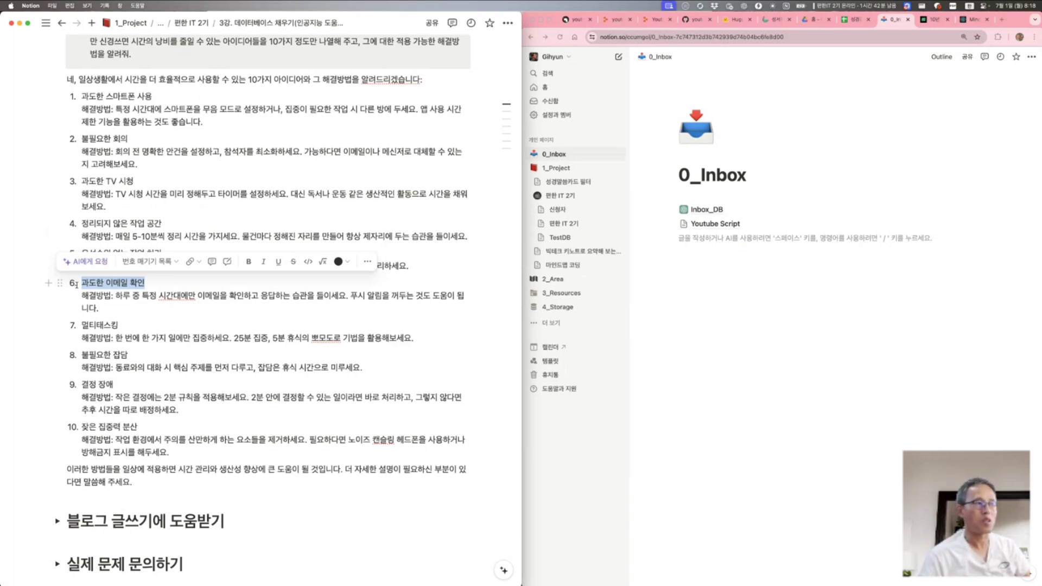
{"action": "left_click_drag", "start_coordinate": [145, 326], "coordinate": [80, 326]}
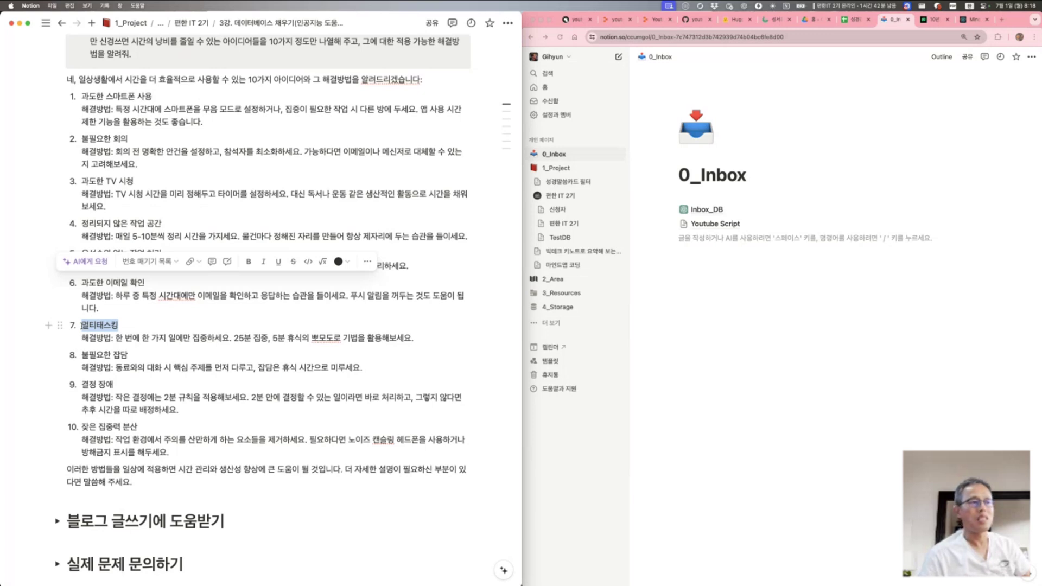
{"action": "left_click_drag", "start_coordinate": [81, 326], "coordinate": [81, 326]}
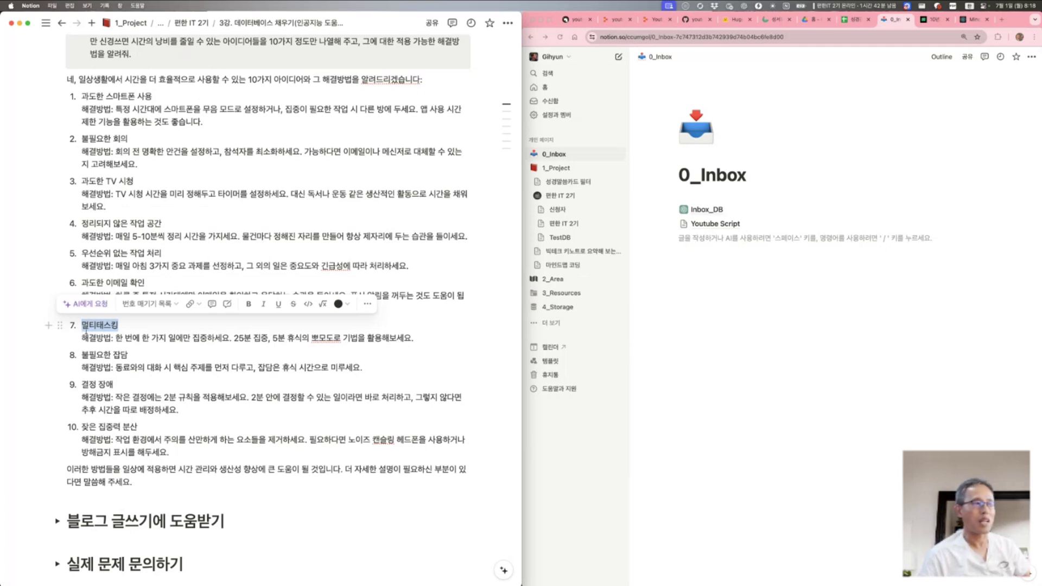
{"action": "left_click_drag", "start_coordinate": [116, 338], "coordinate": [124, 338]}
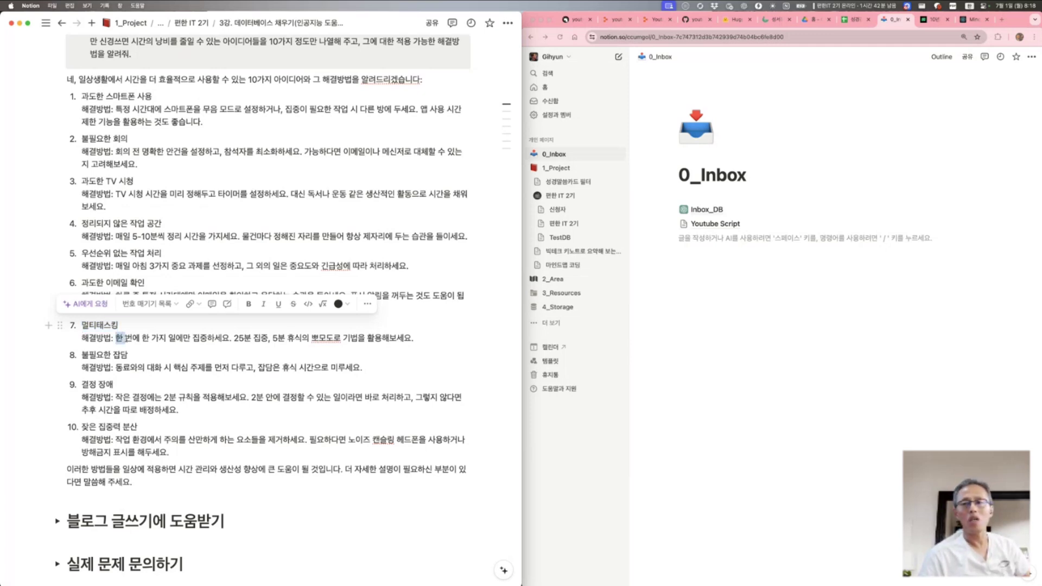
{"action": "left_click_drag", "start_coordinate": [124, 338], "coordinate": [415, 339]}
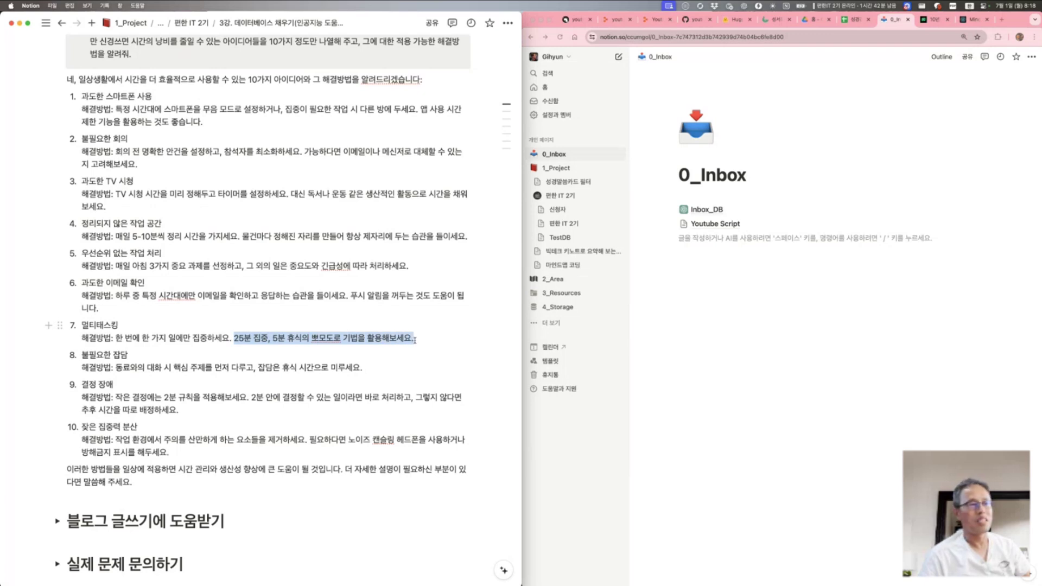
- Highlight the 불필요한 잡담 idea title and the following idea's title
{"action": "scroll", "coordinate": [131, 247], "scroll_direction": "down", "scroll_amount": 4}
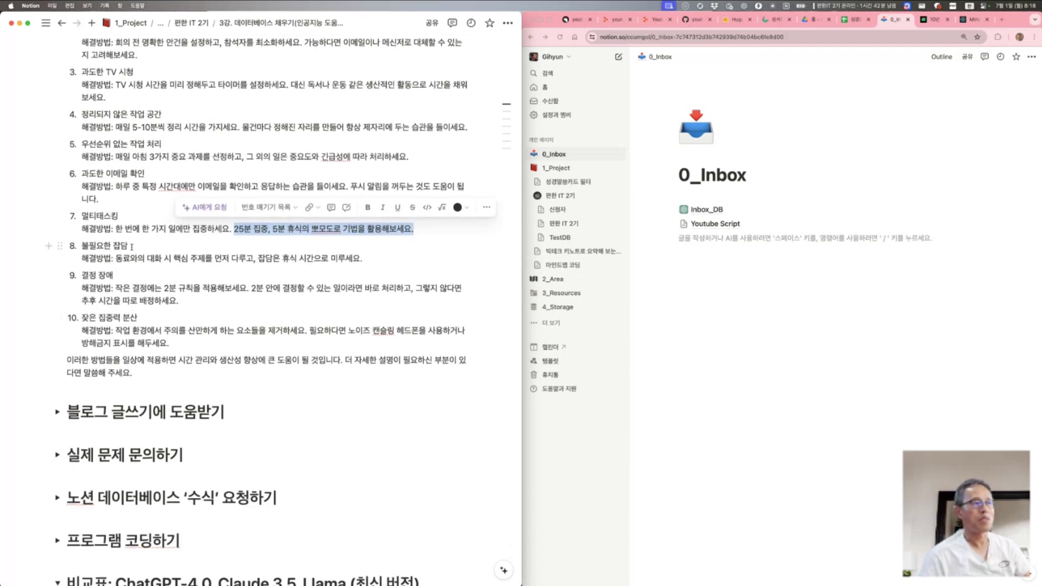
{"action": "left_click_drag", "start_coordinate": [131, 247], "coordinate": [82, 247]}
{"action": "left_click", "coordinate": [113, 275]}
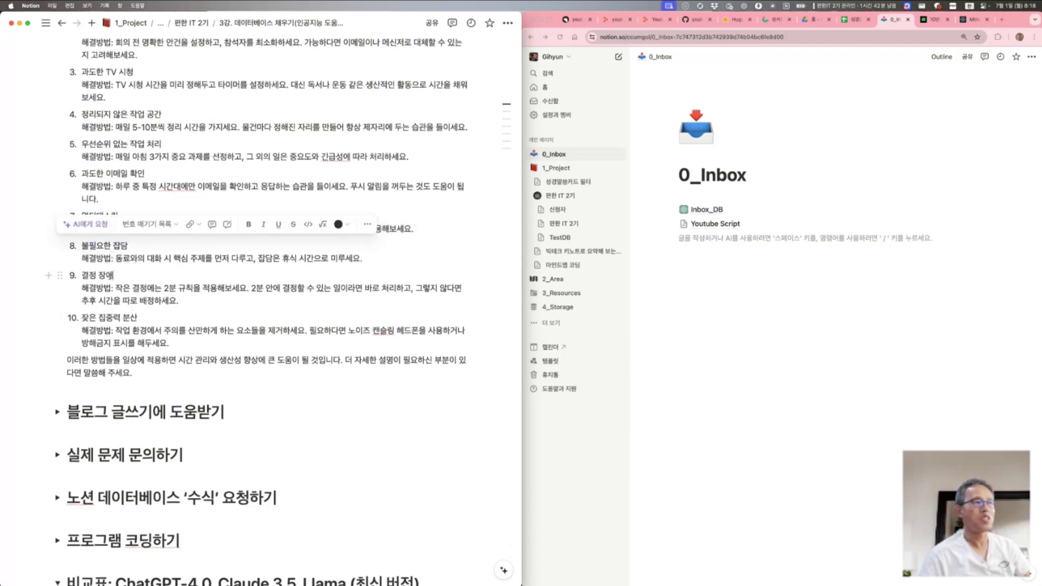
{"action": "left_click_drag", "start_coordinate": [137, 317], "coordinate": [82, 317]}
{"action": "scroll", "coordinate": [190, 390], "scroll_direction": "up", "scroll_amount": 2}
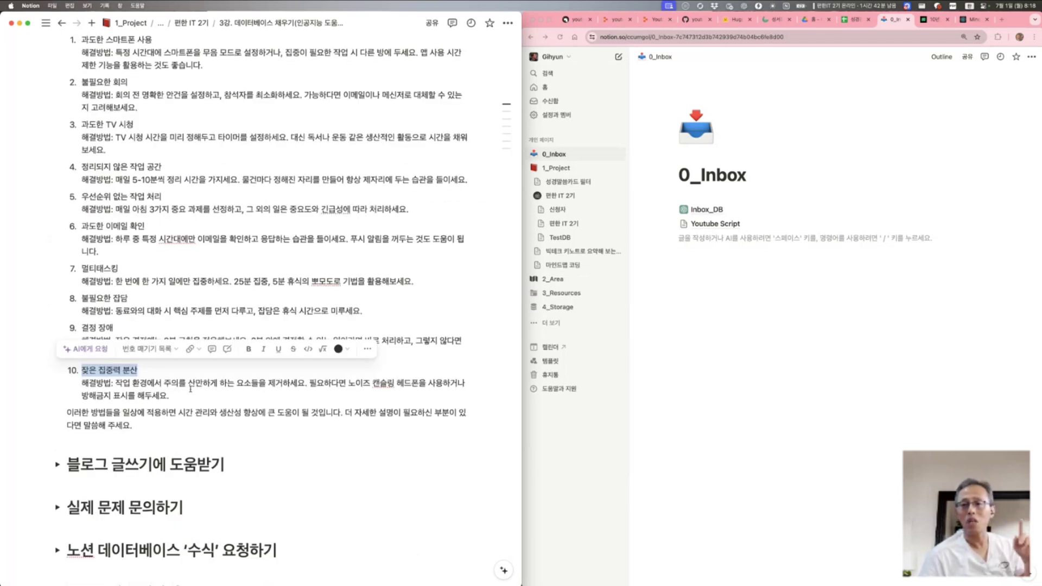
{"action": "scroll", "coordinate": [190, 389], "scroll_direction": "up", "scroll_amount": 2}
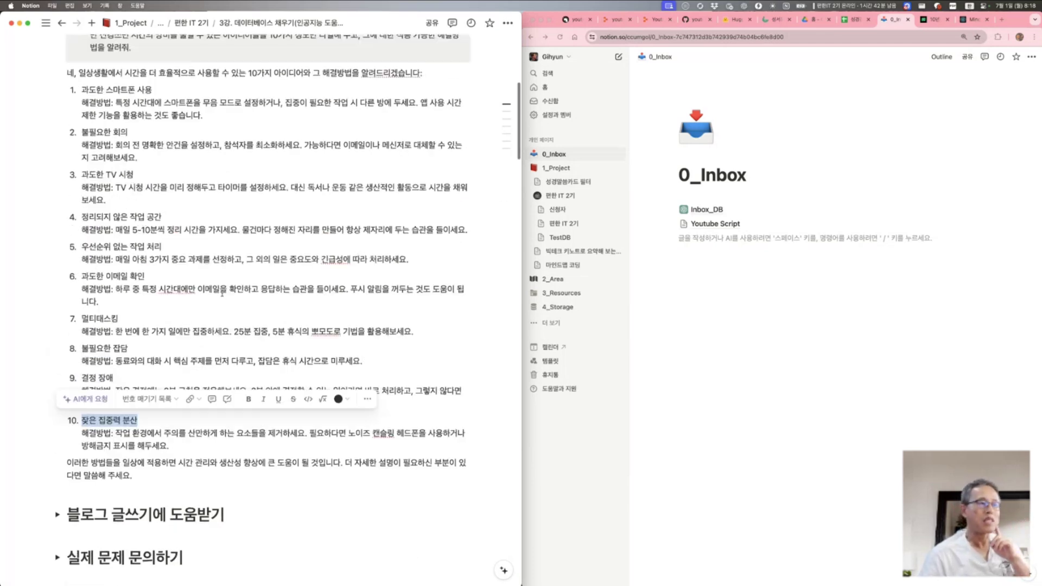
- Highlight 뽀모도로 기법 in item 7 and expand the 블로그 글쓰기에 도움받기 section
{"action": "scroll", "coordinate": [222, 293], "scroll_direction": "down", "scroll_amount": 3}
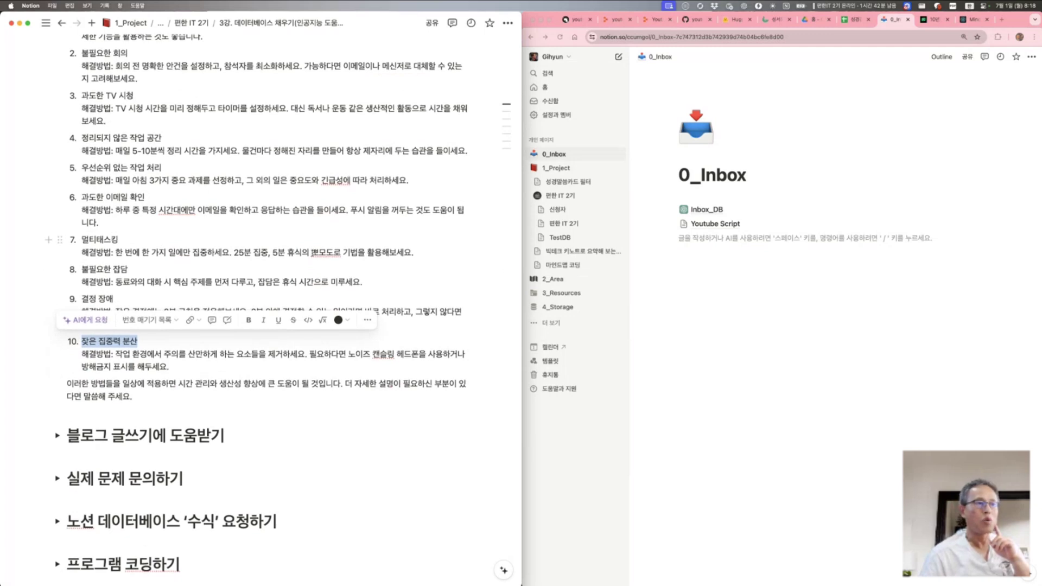
{"action": "left_click_drag", "start_coordinate": [311, 253], "coordinate": [357, 255]}
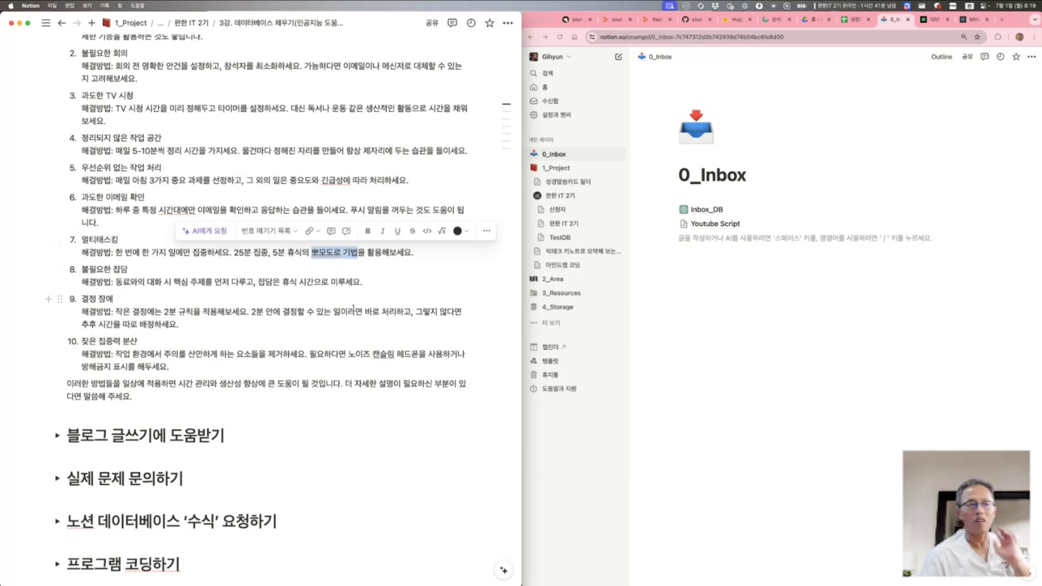
{"action": "scroll", "coordinate": [353, 310], "scroll_direction": "down", "scroll_amount": 4}
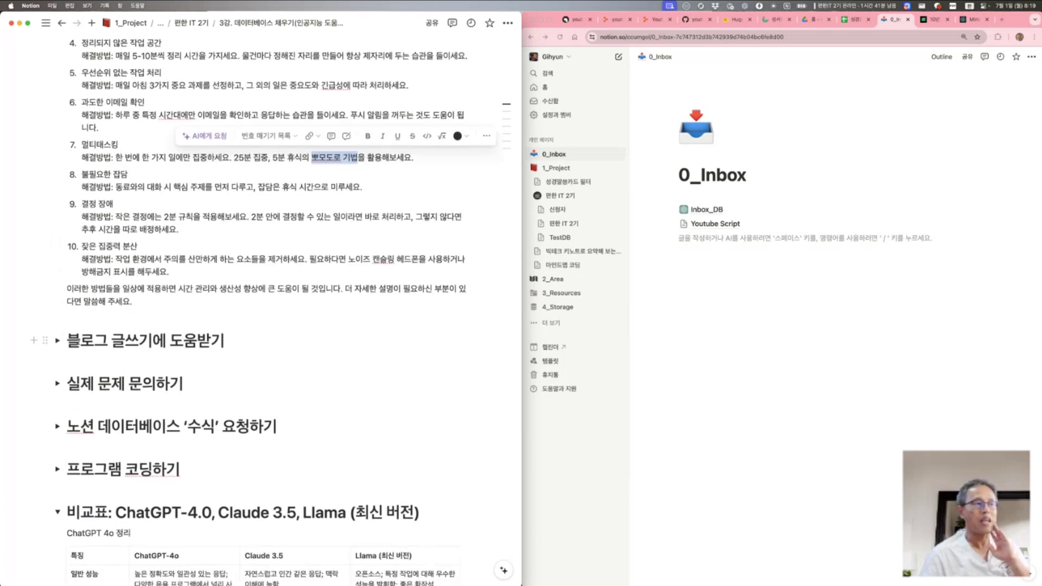
{"action": "left_click", "coordinate": [57, 341]}
{"action": "scroll", "coordinate": [277, 222], "scroll_direction": "down", "scroll_amount": 5}
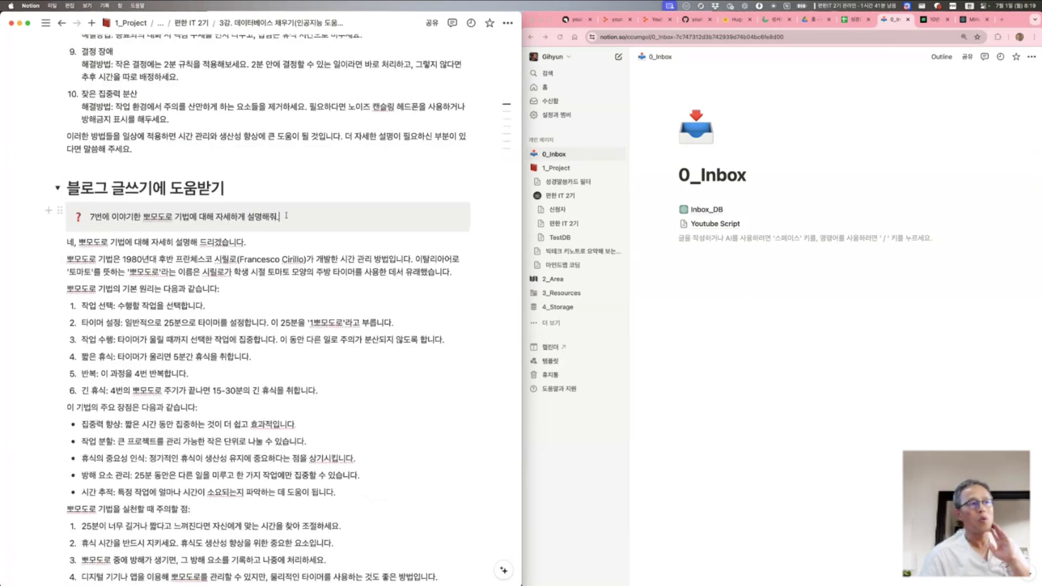
{"action": "left_click_drag", "start_coordinate": [286, 215], "coordinate": [88, 216]}
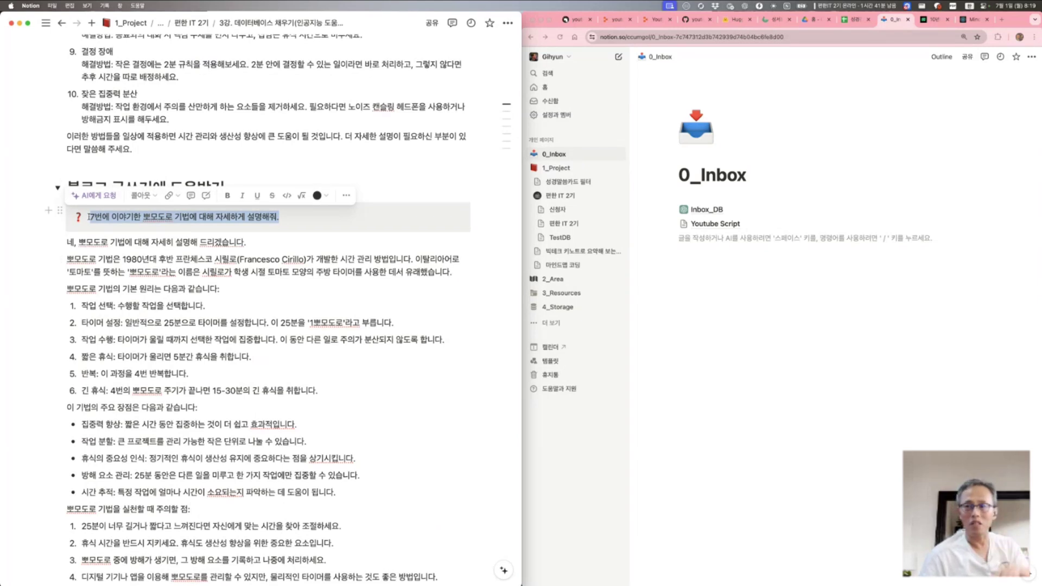
{"action": "scroll", "coordinate": [90, 217], "scroll_direction": "down", "scroll_amount": 3}
{"action": "left_click_drag", "start_coordinate": [79, 158], "coordinate": [294, 355]}
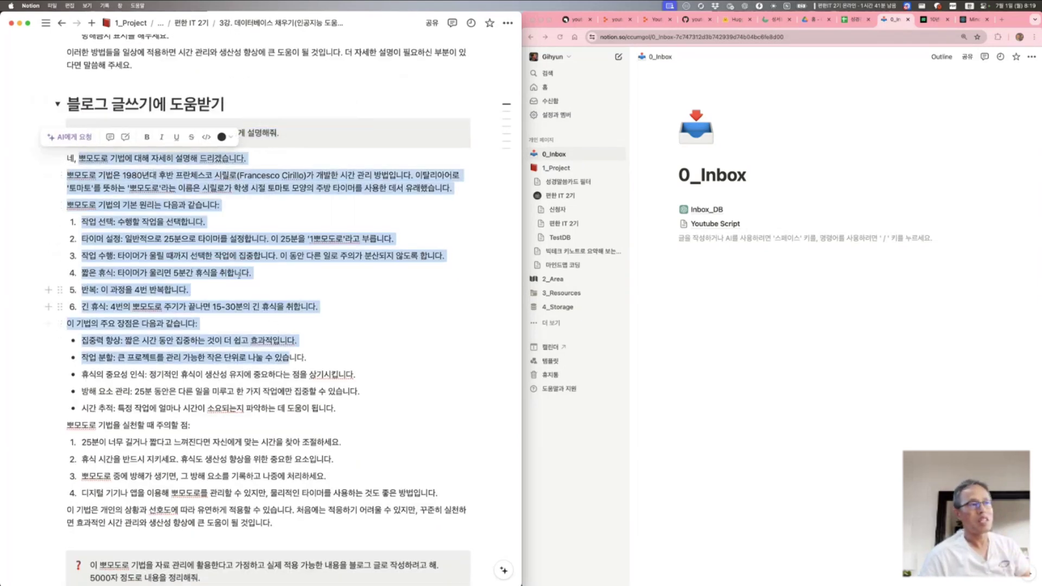
{"action": "left_click_drag", "start_coordinate": [164, 239], "coordinate": [251, 239]}
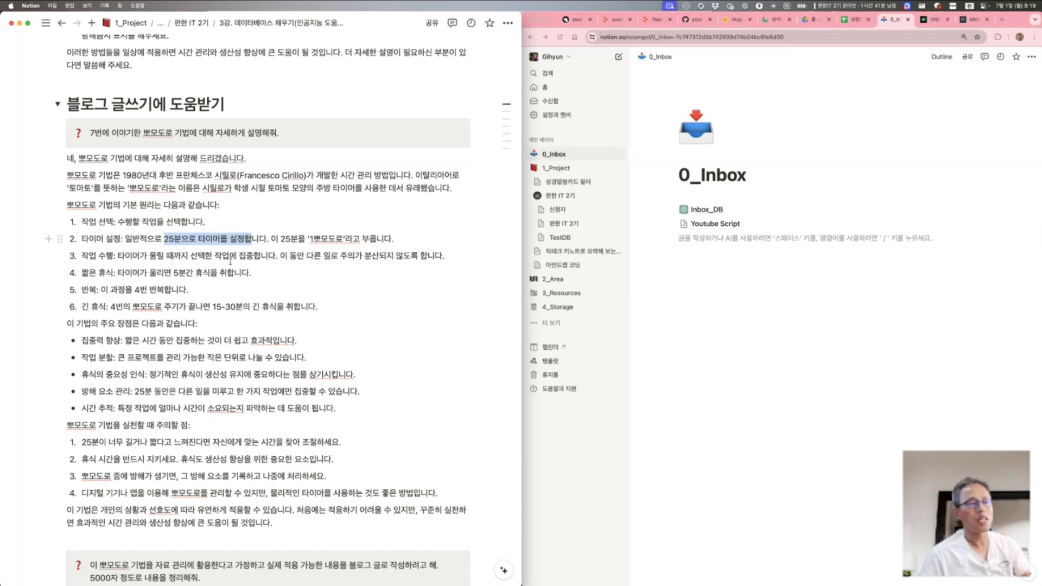
{"action": "left_click_drag", "start_coordinate": [188, 289], "coordinate": [111, 290]}
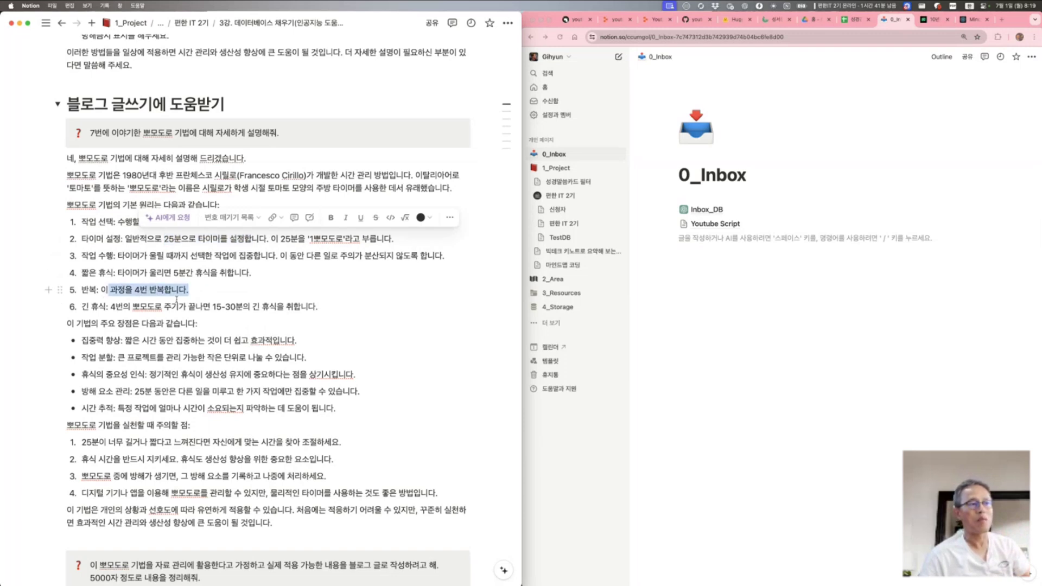
{"action": "left_click_drag", "start_coordinate": [211, 312], "coordinate": [301, 312]}
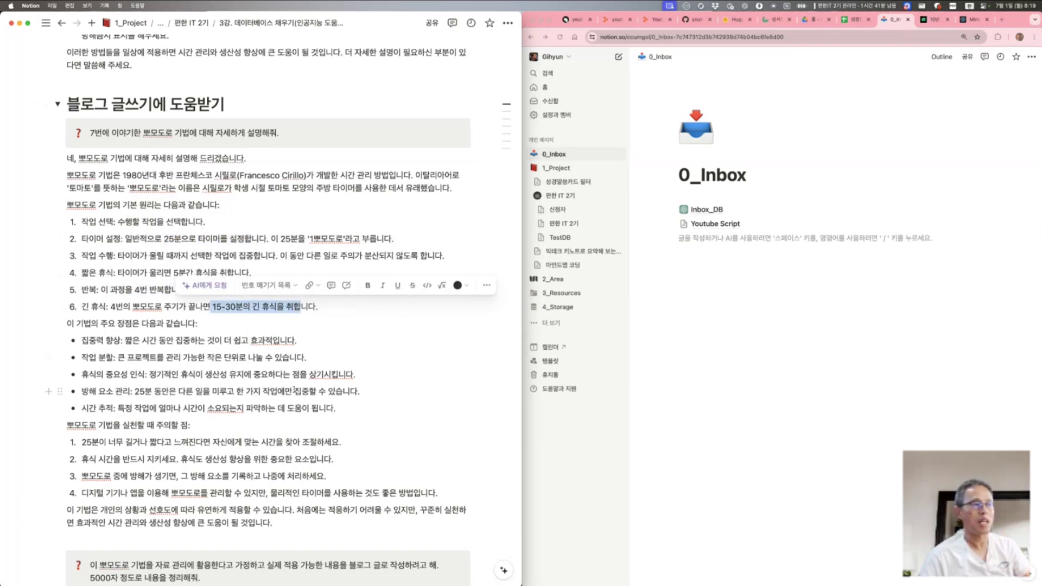
{"action": "scroll", "coordinate": [266, 304], "scroll_direction": "down", "scroll_amount": 1}
{"action": "left_click", "coordinate": [337, 268]}
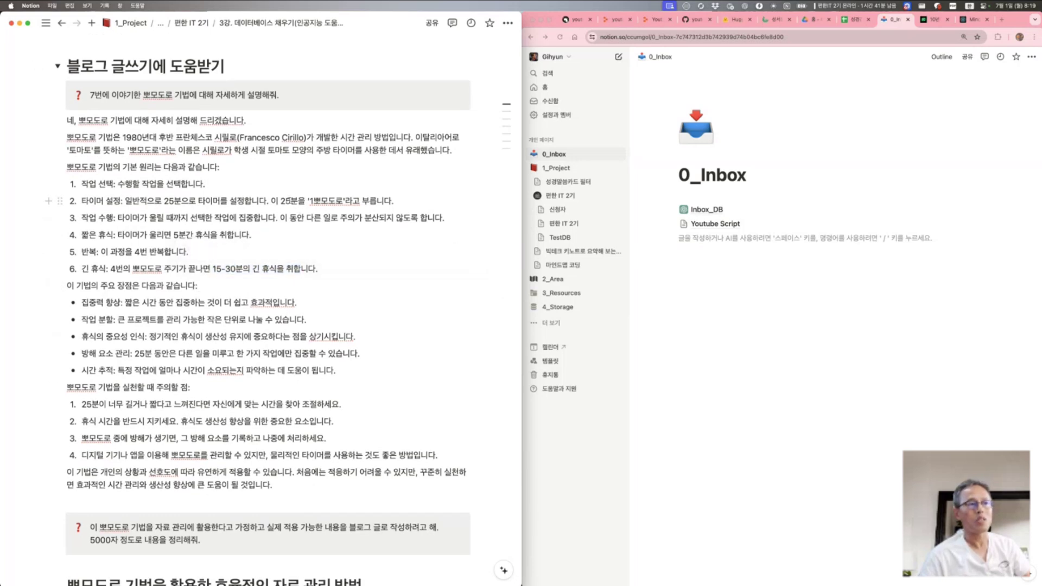
{"action": "left_click_drag", "start_coordinate": [288, 200], "coordinate": [280, 202]}
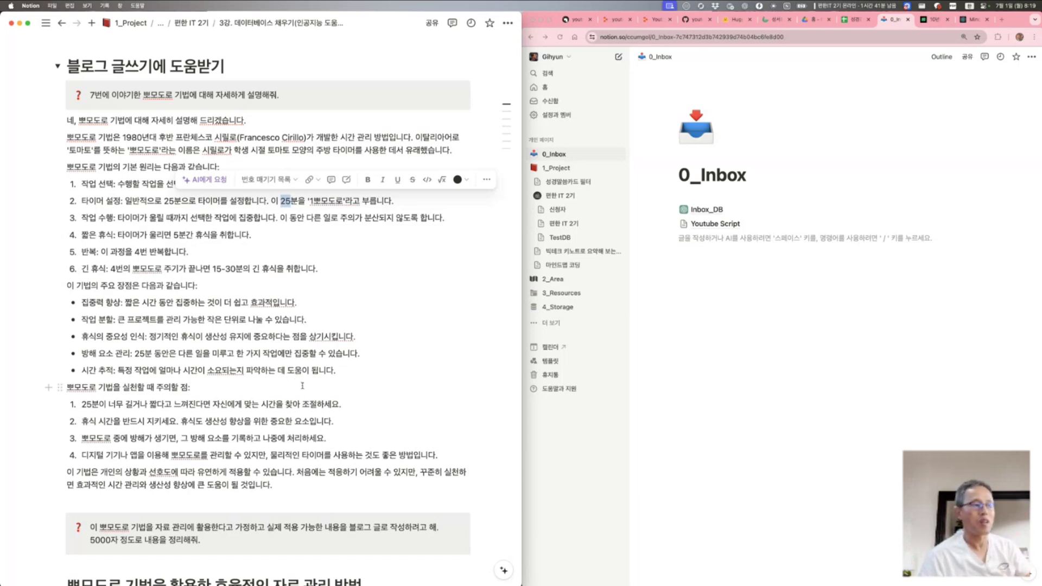
{"action": "scroll", "coordinate": [302, 325], "scroll_direction": "down", "scroll_amount": 5}
{"action": "scroll", "coordinate": [326, 234], "scroll_direction": "up", "scroll_amount": 4}
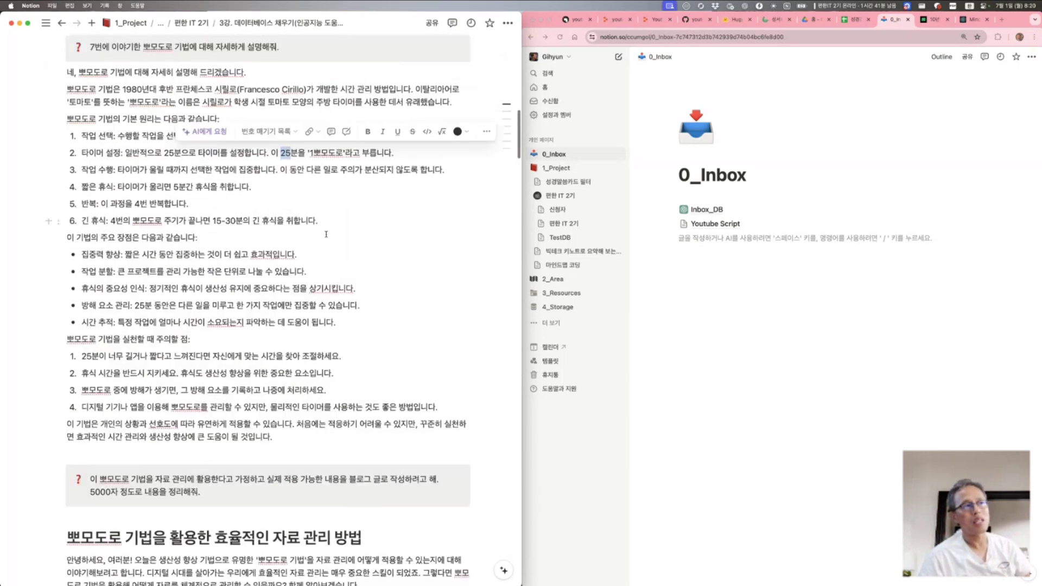
{"action": "scroll", "coordinate": [326, 559], "scroll_direction": "down", "scroll_amount": 3}
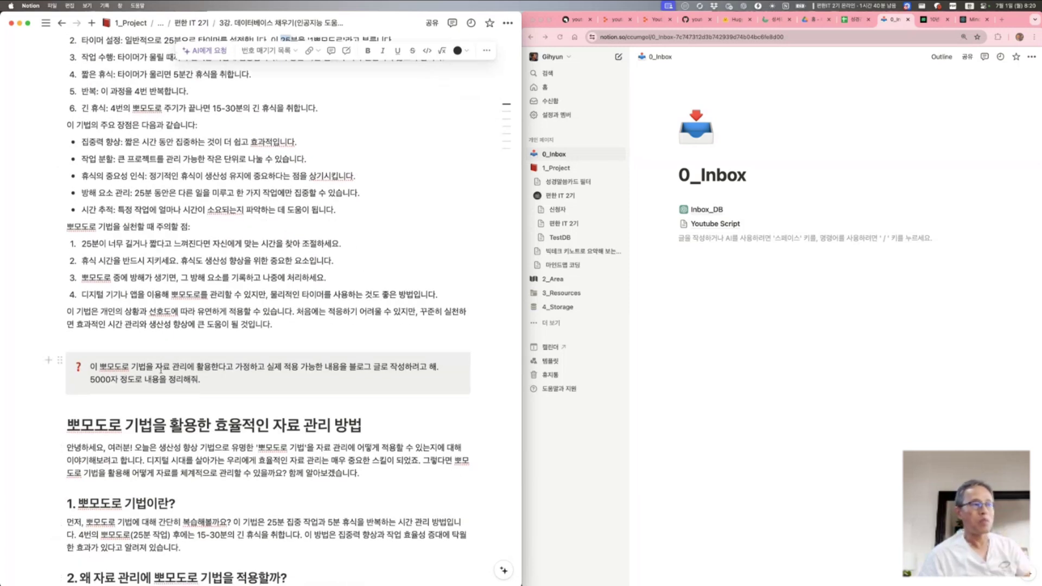
{"action": "left_click_drag", "start_coordinate": [154, 367], "coordinate": [272, 369]}
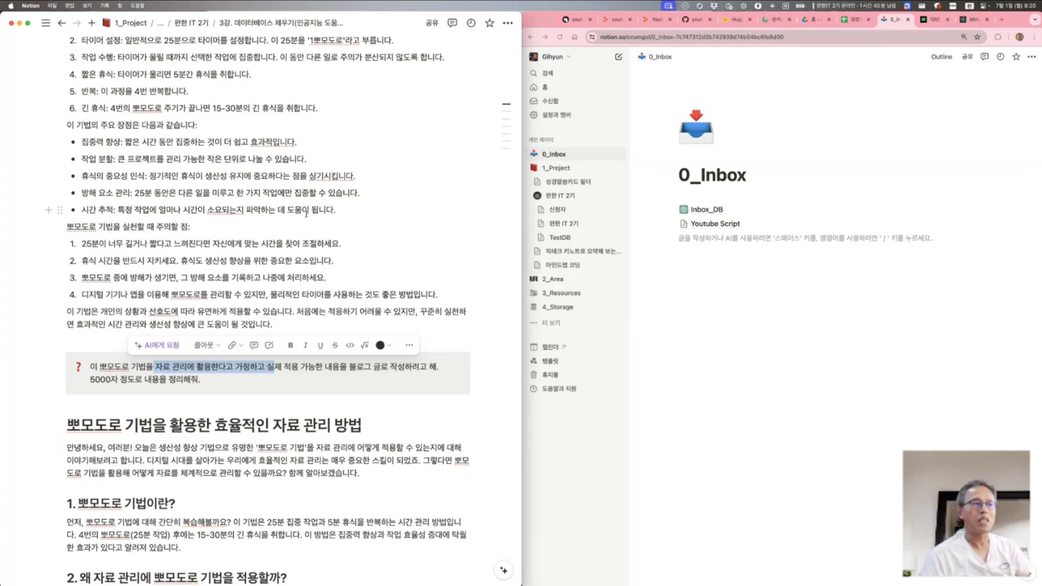
{"action": "scroll", "coordinate": [286, 310], "scroll_direction": "down", "scroll_amount": 3}
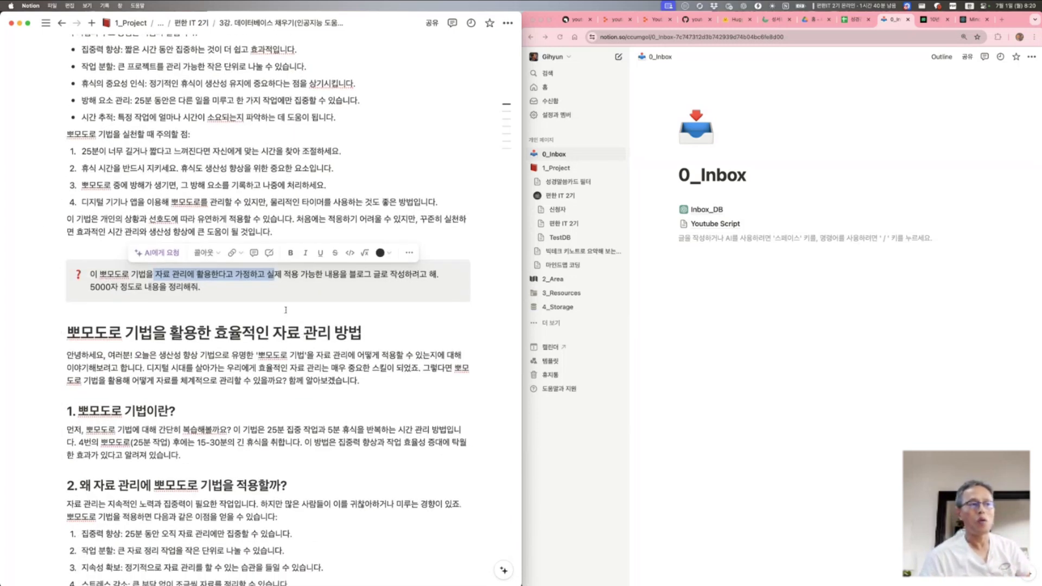
{"action": "left_click", "coordinate": [291, 274]}
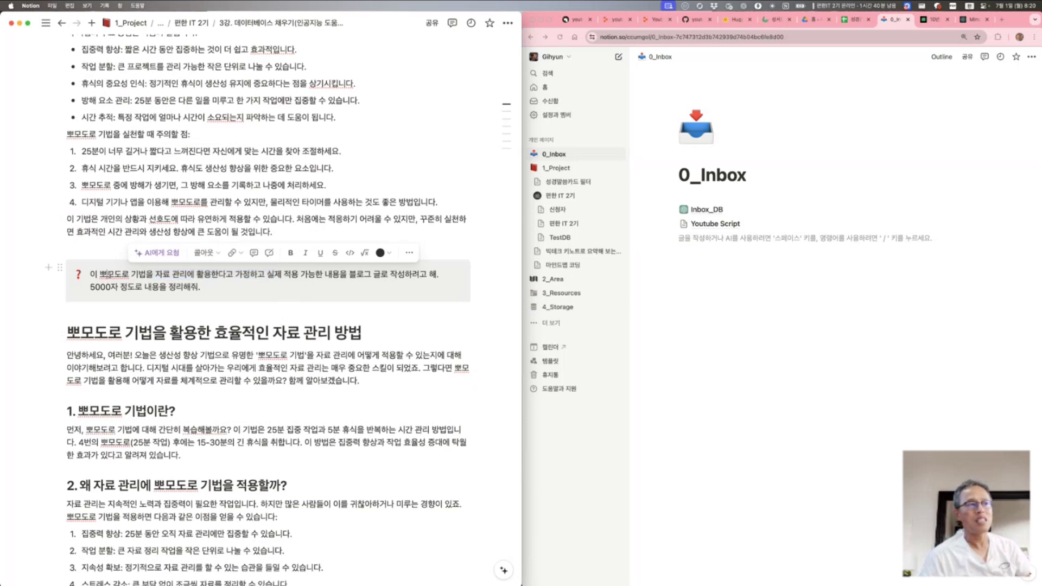
{"action": "left_click_drag", "start_coordinate": [292, 274], "coordinate": [430, 277]}
{"action": "left_click", "coordinate": [213, 289]}
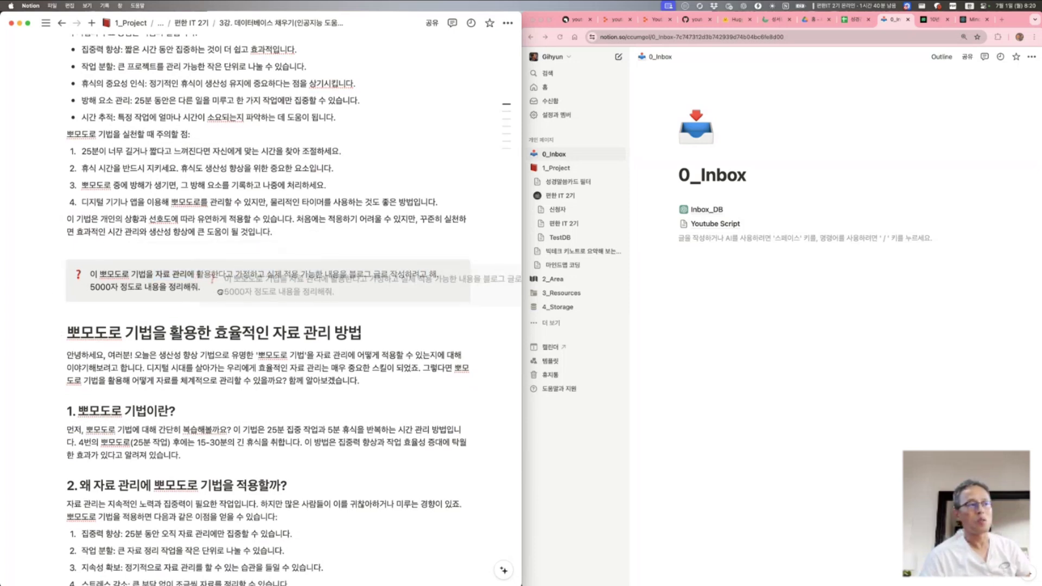
{"action": "key", "text": "Escape"}
{"action": "left_click", "coordinate": [213, 289]}
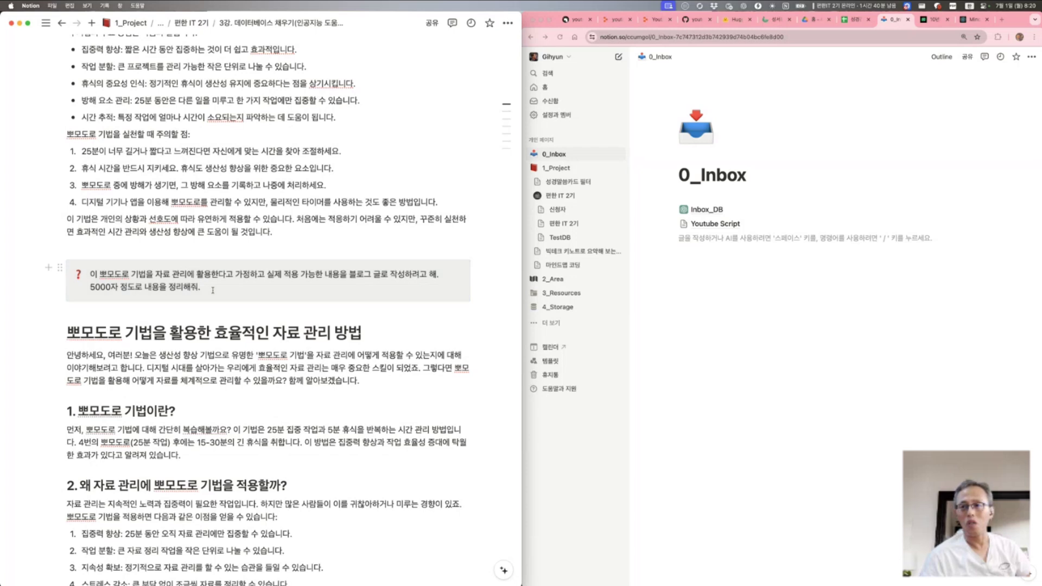
{"action": "scroll", "coordinate": [213, 289], "scroll_direction": "down", "scroll_amount": 5}
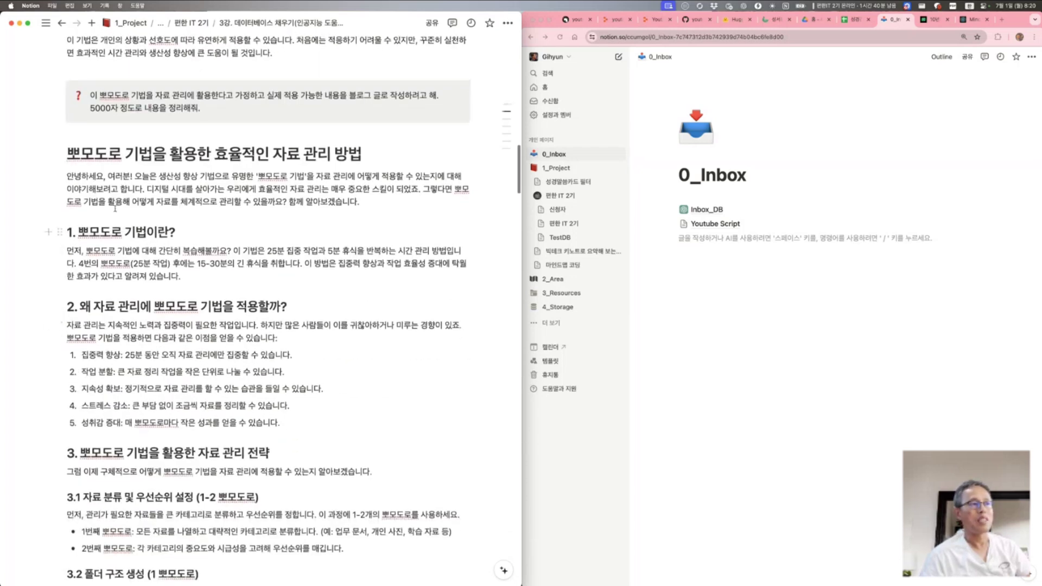
{"action": "scroll", "coordinate": [167, 239], "scroll_direction": "down", "scroll_amount": 6}
{"action": "scroll", "coordinate": [168, 238], "scroll_direction": "down", "scroll_amount": 8}
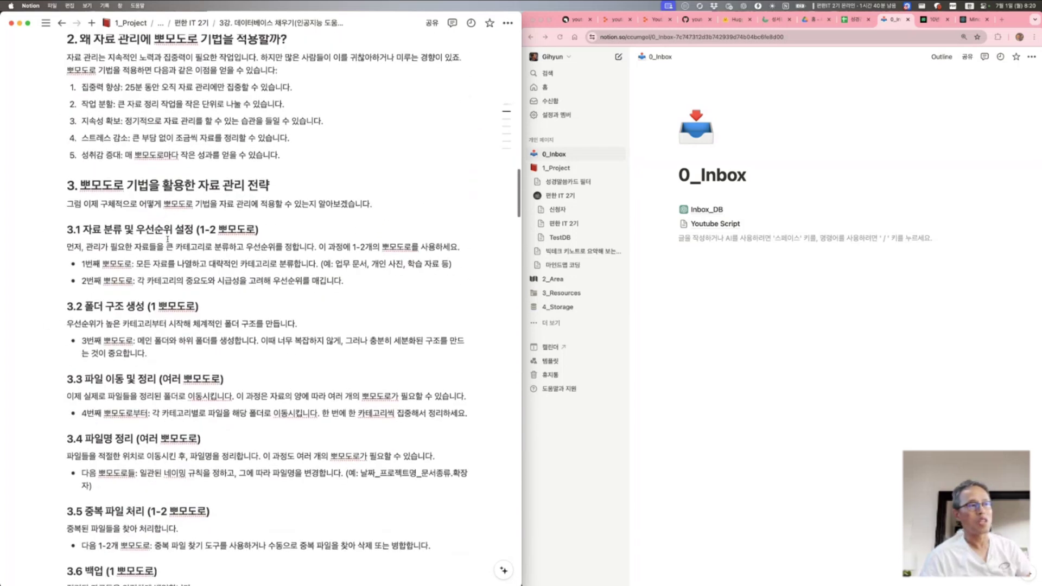
{"action": "scroll", "coordinate": [168, 239], "scroll_direction": "down", "scroll_amount": 15}
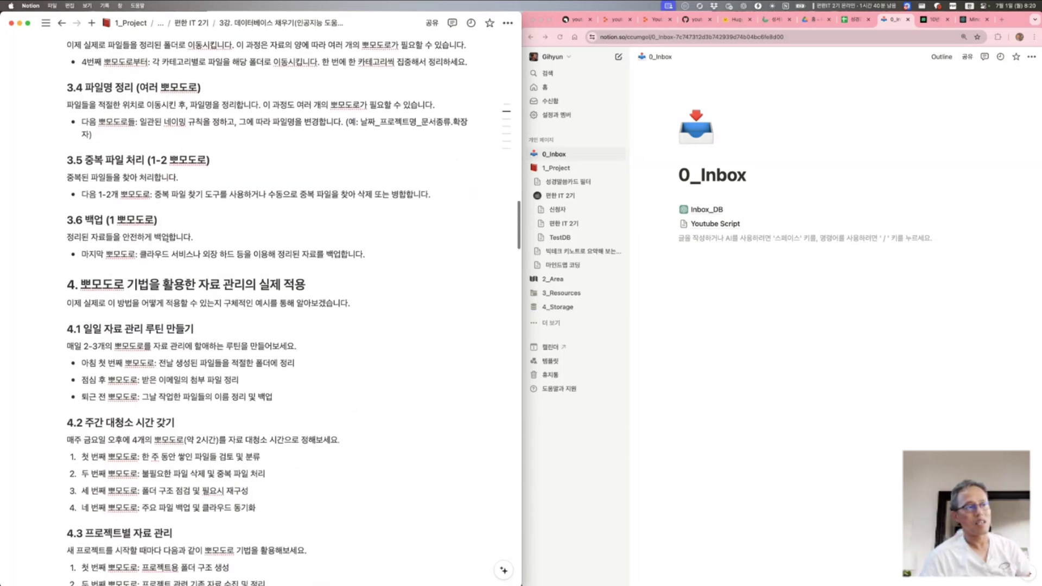
{"action": "scroll", "coordinate": [167, 239], "scroll_direction": "down", "scroll_amount": 7}
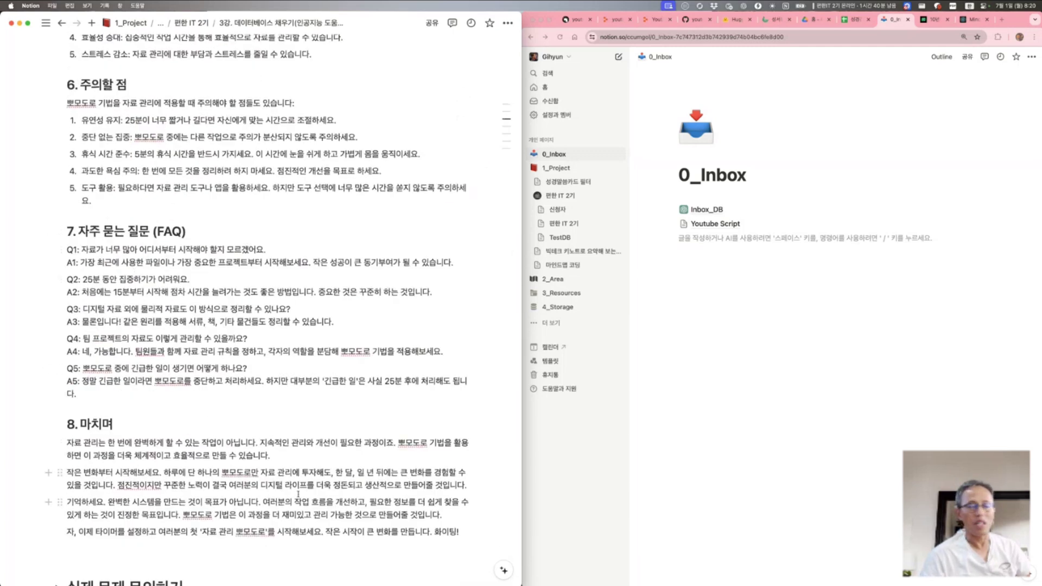
{"action": "scroll", "coordinate": [326, 354], "scroll_direction": "up", "scroll_amount": 20}
{"action": "scroll", "coordinate": [327, 354], "scroll_direction": "up", "scroll_amount": 12}
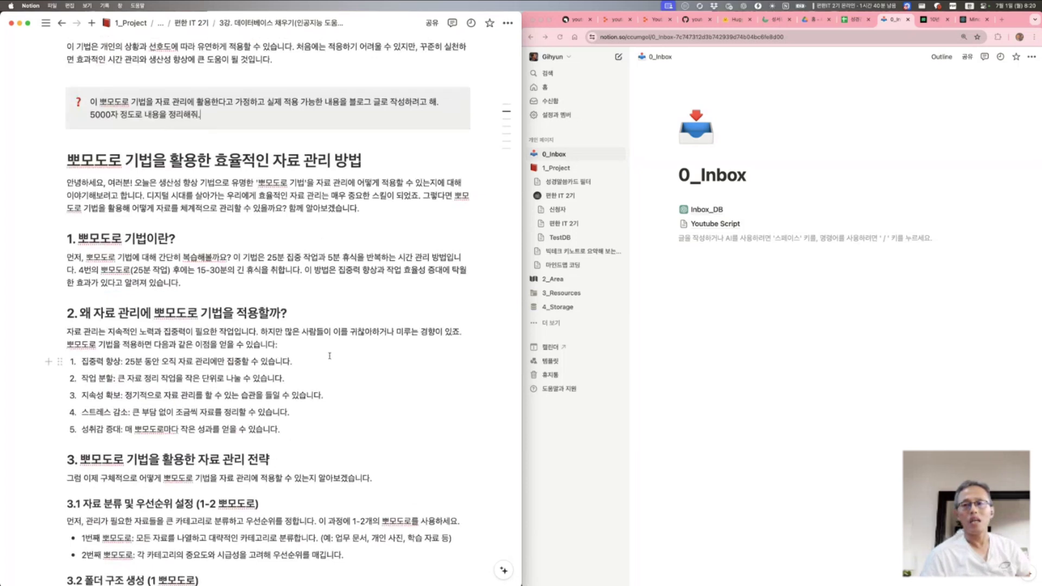
{"action": "scroll", "coordinate": [329, 356], "scroll_direction": "down", "scroll_amount": 2}
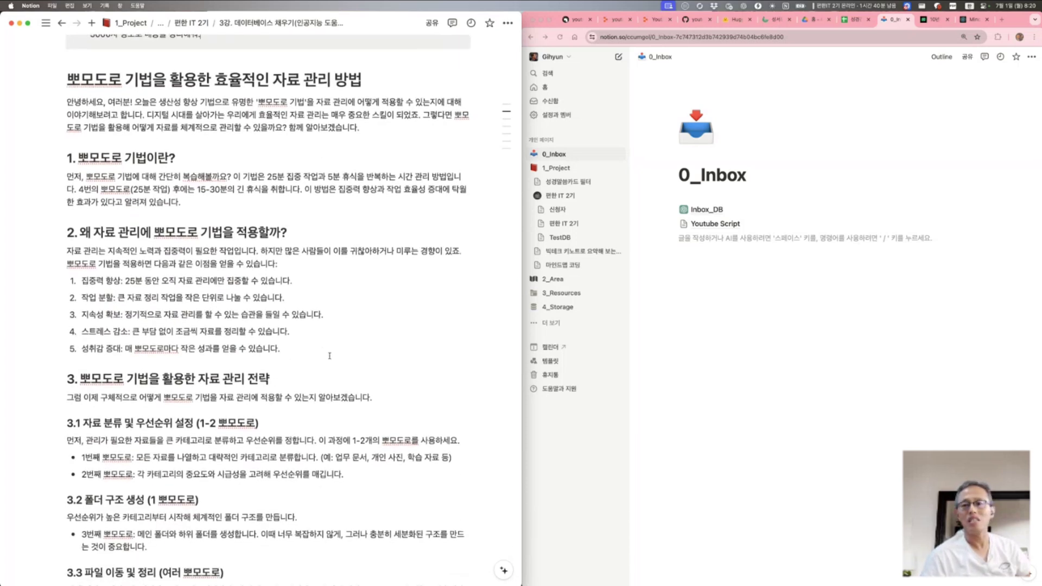
{"action": "scroll", "coordinate": [330, 356], "scroll_direction": "down", "scroll_amount": 6}
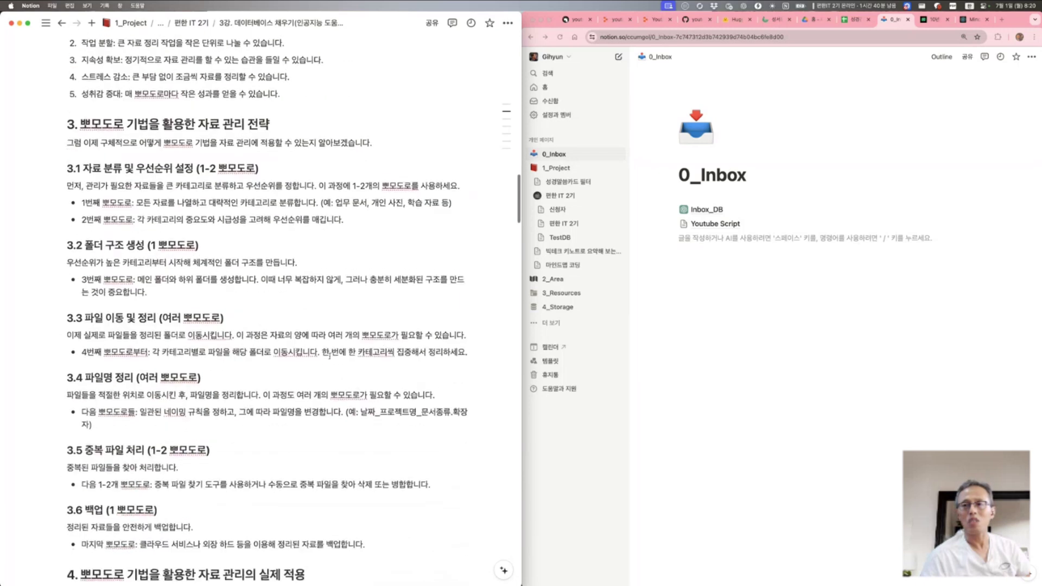
{"action": "scroll", "coordinate": [330, 356], "scroll_direction": "down", "scroll_amount": 6}
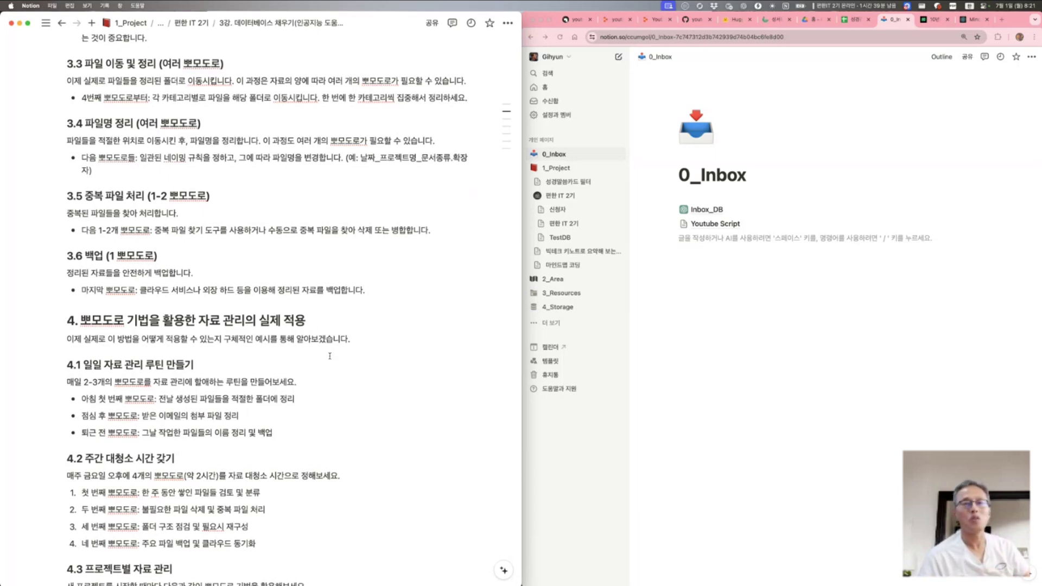
{"action": "scroll", "coordinate": [278, 366], "scroll_direction": "down", "scroll_amount": 10}
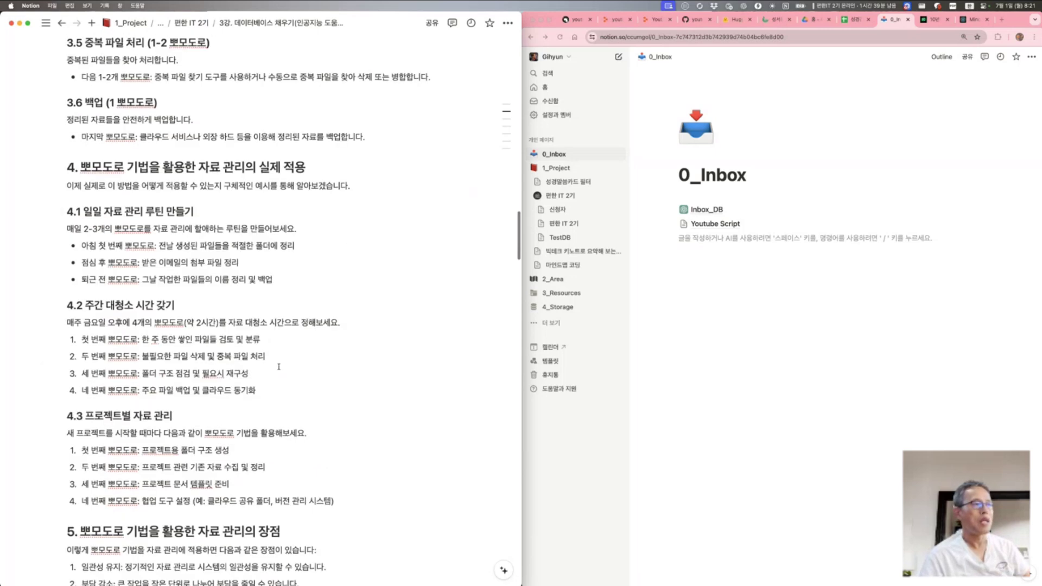
{"action": "scroll", "coordinate": [371, 421], "scroll_direction": "up", "scroll_amount": 20}
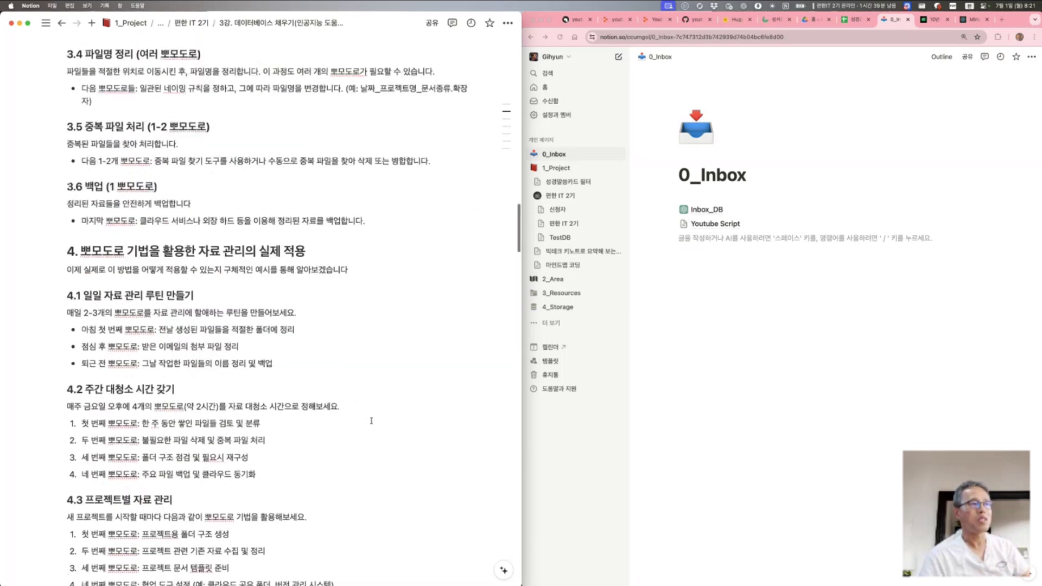
{"action": "scroll", "coordinate": [394, 428], "scroll_direction": "up", "scroll_amount": 3}
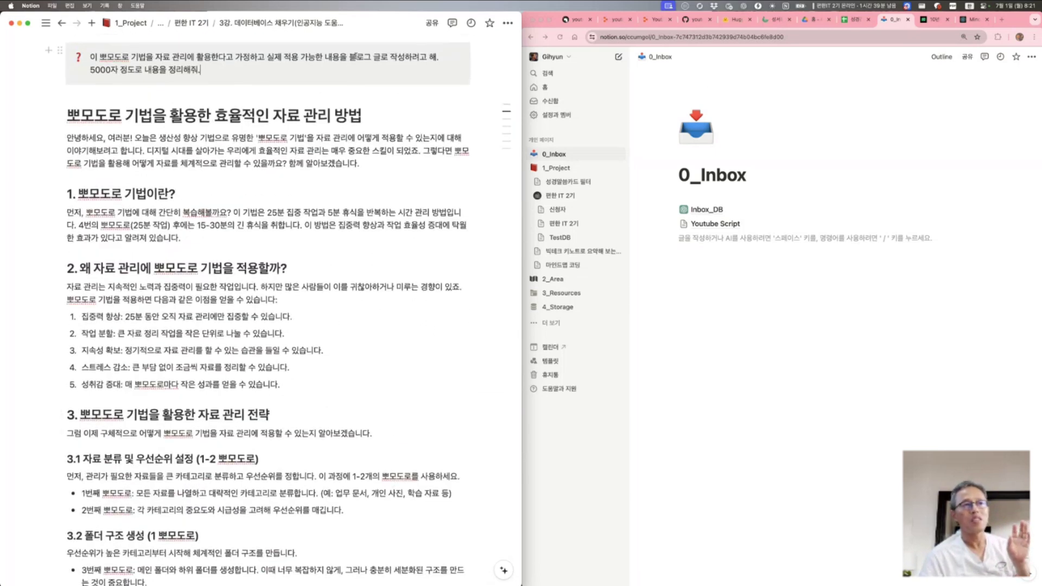
- Select the blog answer from the question callout to the section 3 heading, then scroll through it
{"action": "left_click_drag", "start_coordinate": [351, 58], "coordinate": [376, 239]}
{"action": "scroll", "coordinate": [376, 239], "scroll_direction": "down", "scroll_amount": 3}
{"action": "scroll", "coordinate": [380, 296], "scroll_direction": "up", "scroll_amount": 7}
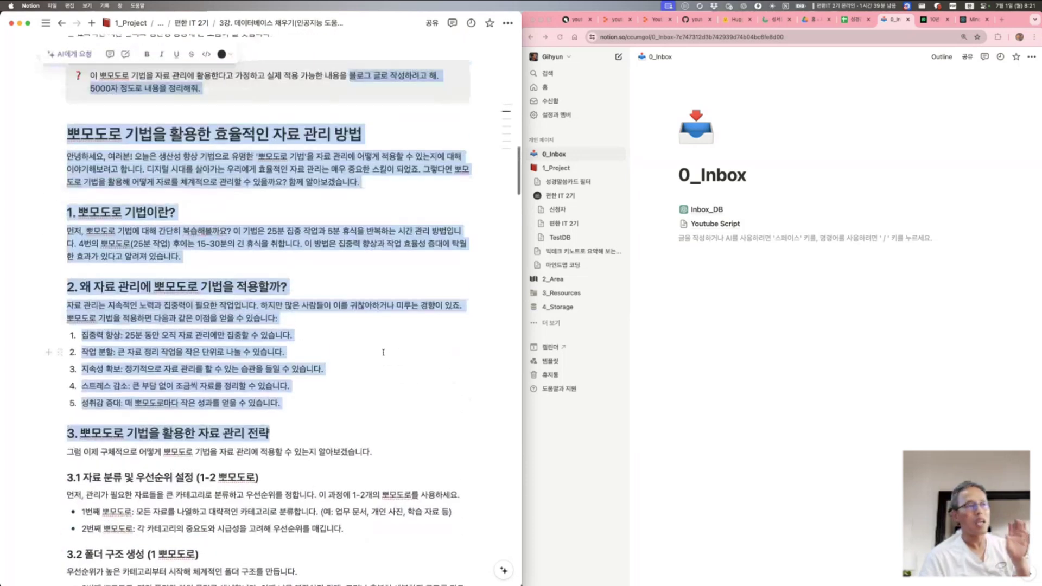
{"action": "scroll", "coordinate": [383, 352], "scroll_direction": "down", "scroll_amount": 5}
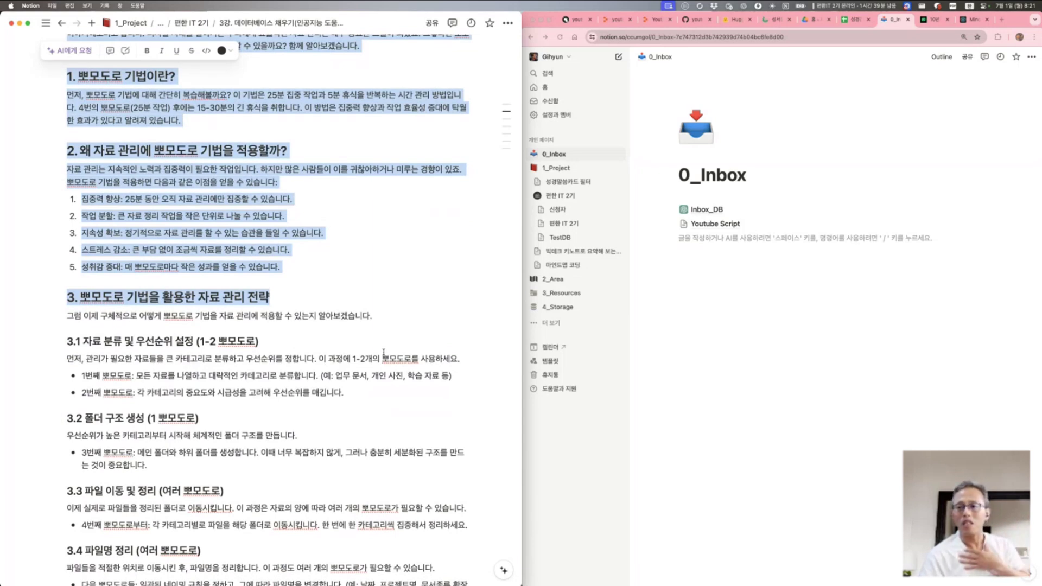
{"action": "scroll", "coordinate": [390, 358], "scroll_direction": "up", "scroll_amount": 20}
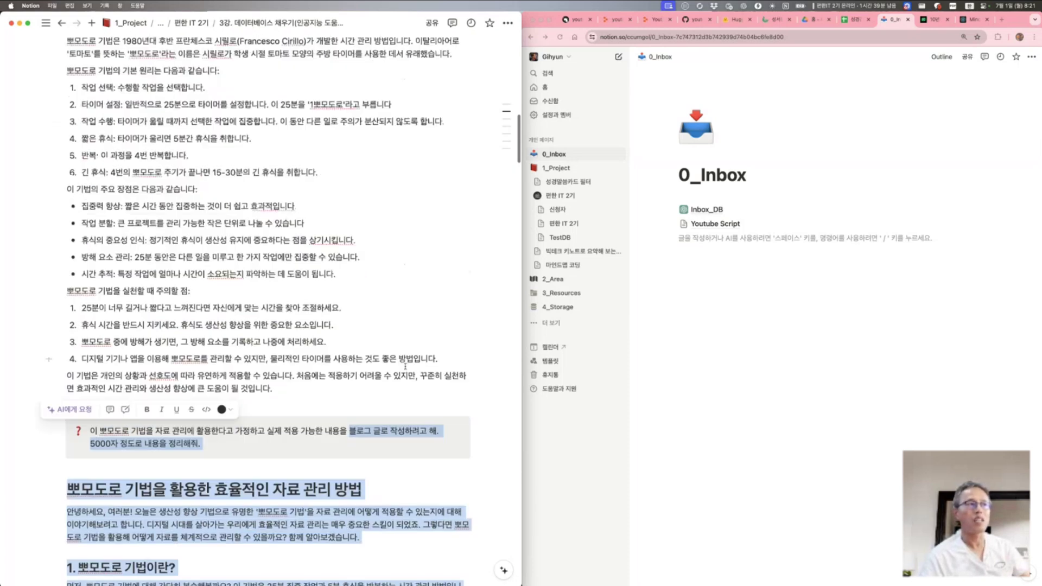
{"action": "scroll", "coordinate": [405, 374], "scroll_direction": "down", "scroll_amount": 2}
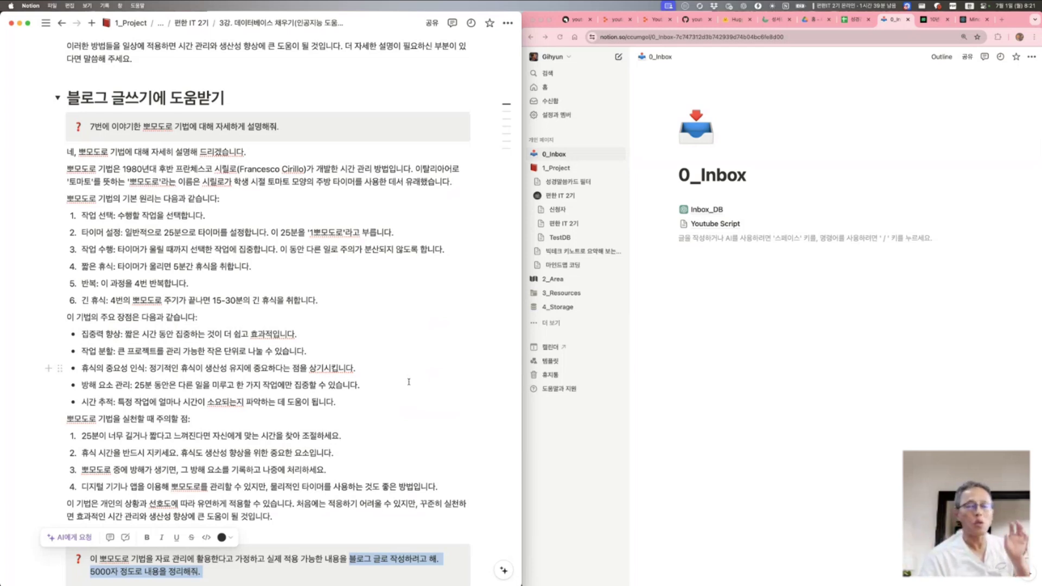
{"action": "scroll", "coordinate": [406, 374], "scroll_direction": "down", "scroll_amount": 3}
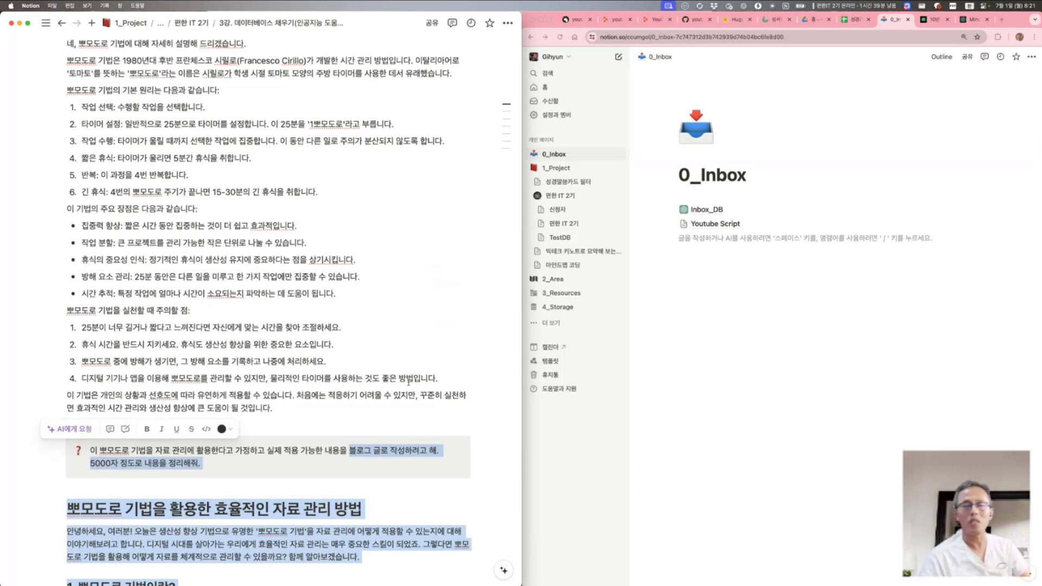
{"action": "scroll", "coordinate": [316, 427], "scroll_direction": "down", "scroll_amount": 9}
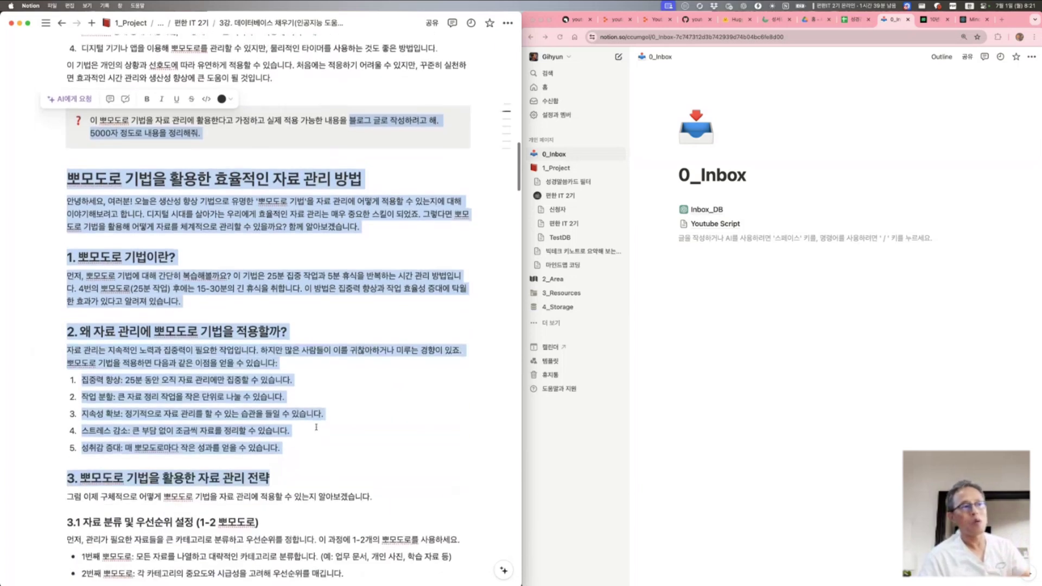
{"action": "scroll", "coordinate": [316, 427], "scroll_direction": "down", "scroll_amount": 7}
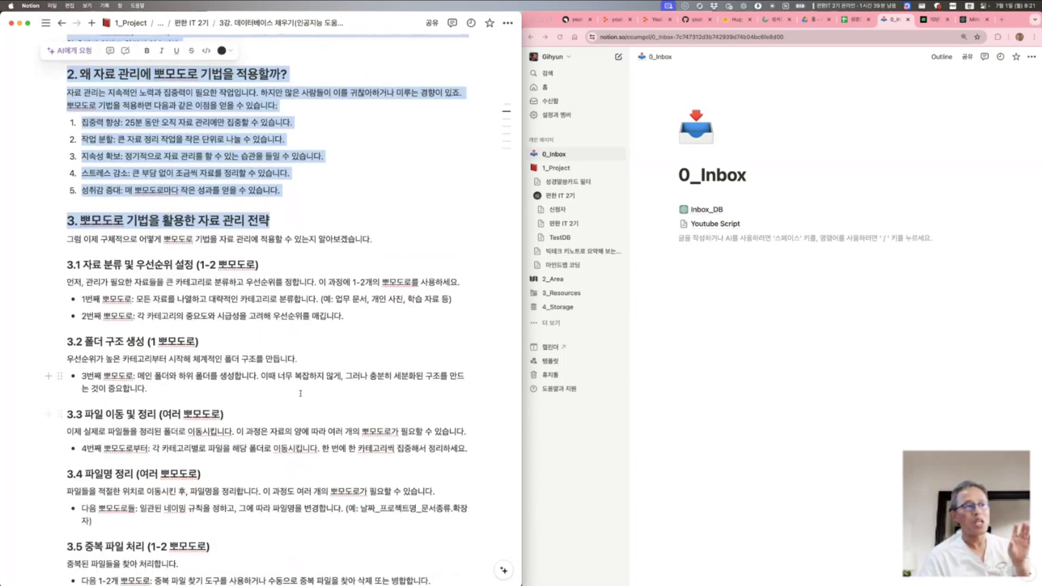
{"action": "scroll", "coordinate": [300, 393], "scroll_direction": "down", "scroll_amount": 2}
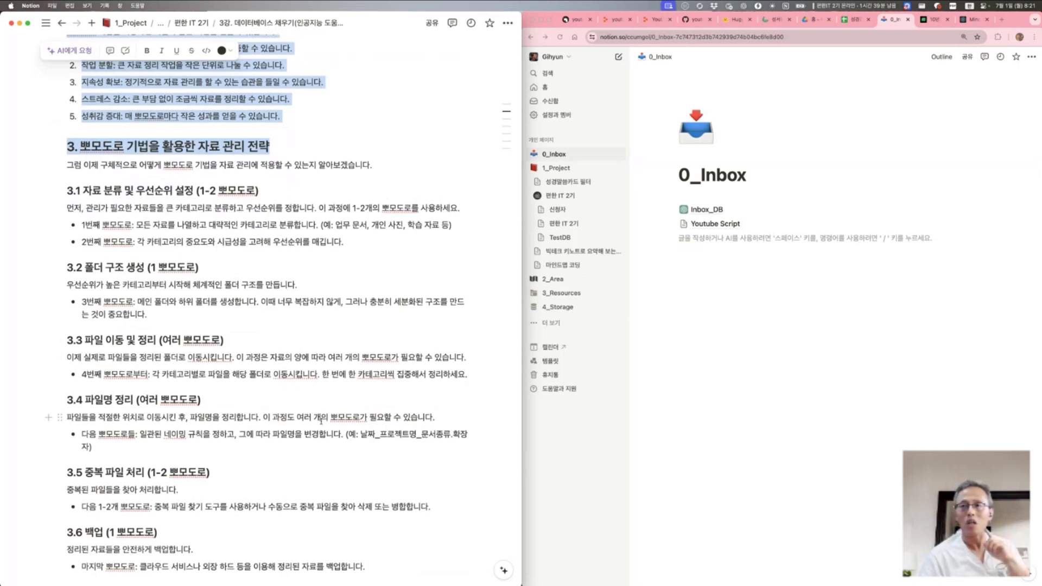
{"action": "scroll", "coordinate": [321, 420], "scroll_direction": "down", "scroll_amount": 3}
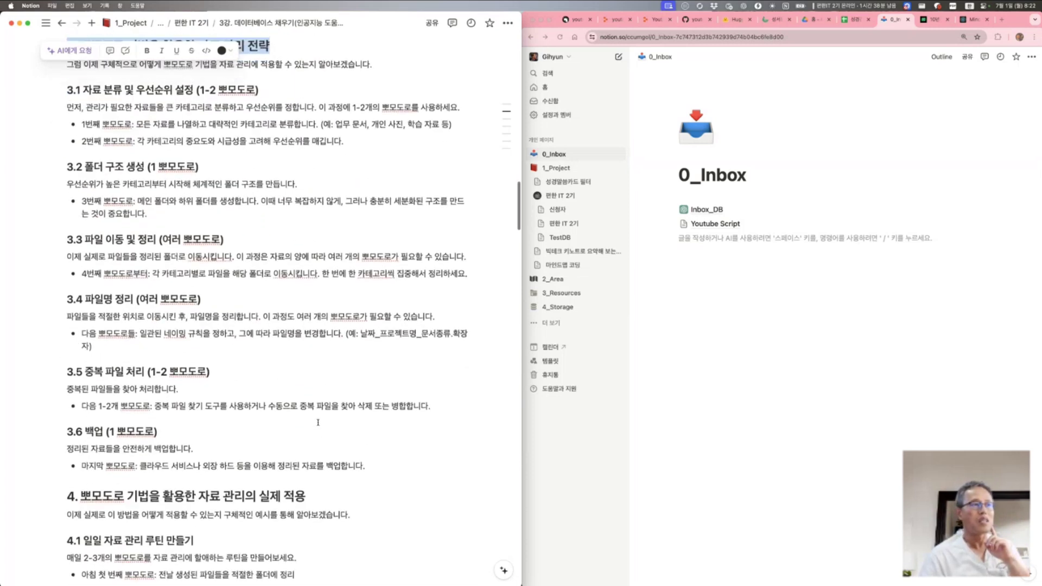
{"action": "scroll", "coordinate": [107, 206], "scroll_direction": "up", "scroll_amount": 2}
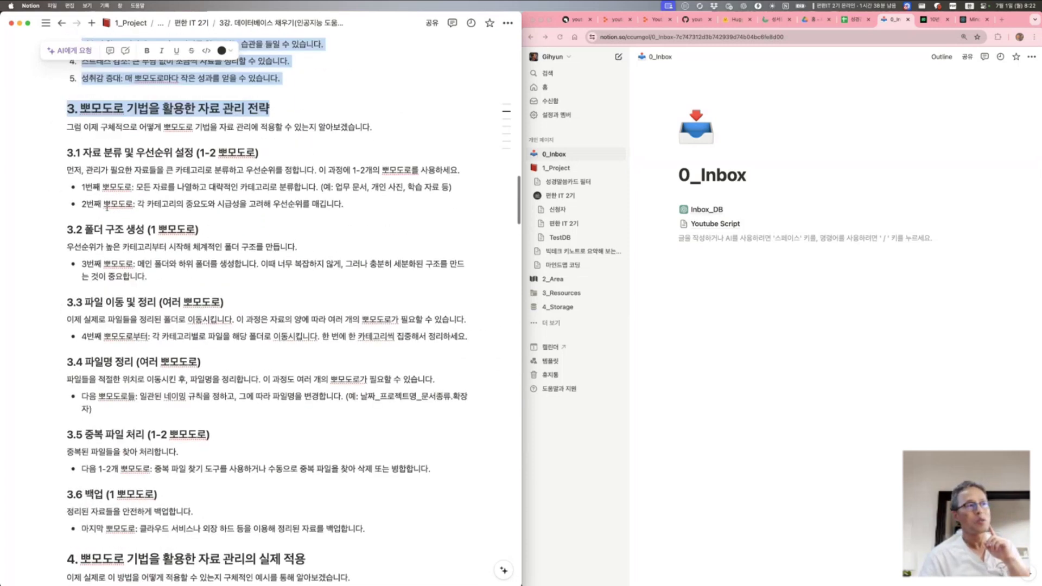
{"action": "left_click_drag", "start_coordinate": [92, 152], "coordinate": [208, 156]}
{"action": "left_click_drag", "start_coordinate": [84, 232], "coordinate": [172, 231]}
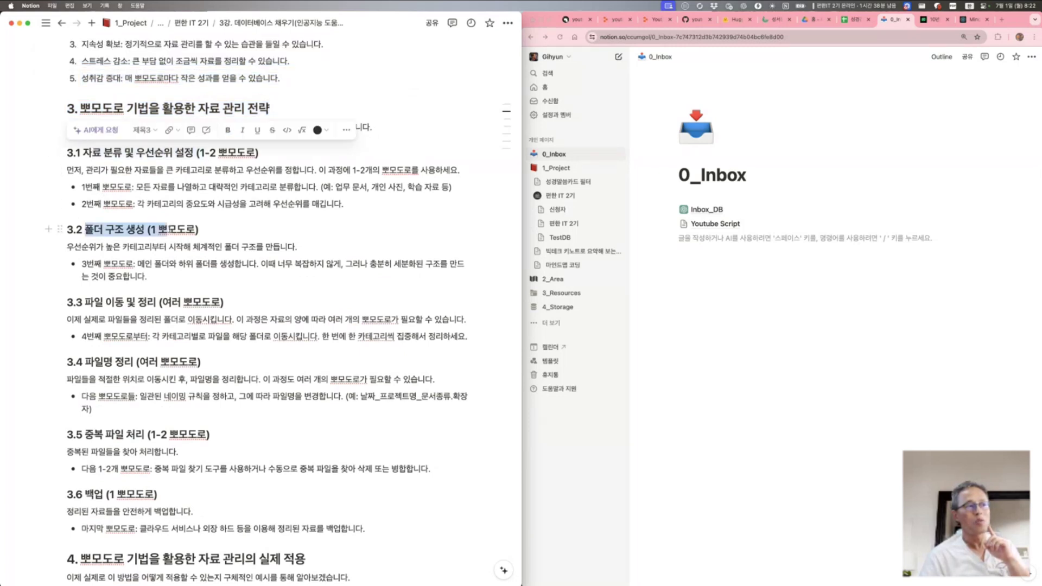
{"action": "left_click_drag", "start_coordinate": [93, 302], "coordinate": [204, 304]}
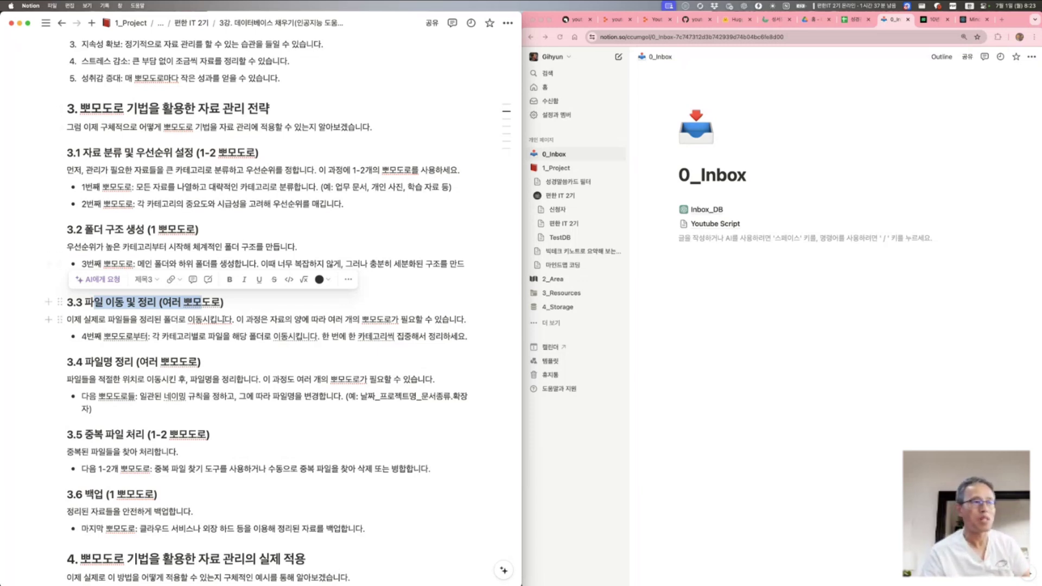
{"action": "scroll", "coordinate": [318, 379], "scroll_direction": "down", "scroll_amount": 8}
{"action": "scroll", "coordinate": [319, 379], "scroll_direction": "down", "scroll_amount": 9}
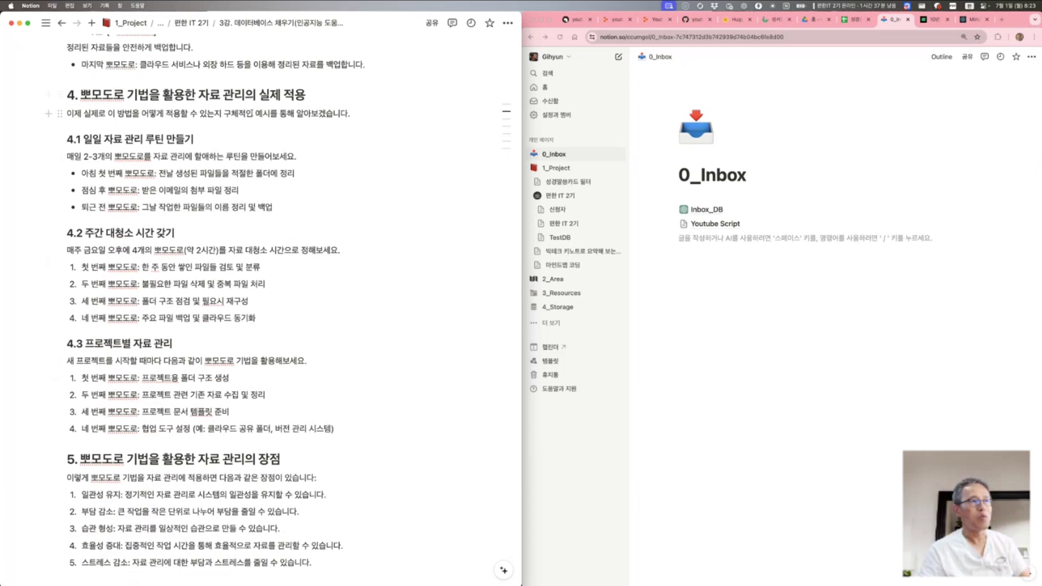
{"action": "left_click_drag", "start_coordinate": [307, 95], "coordinate": [184, 96]}
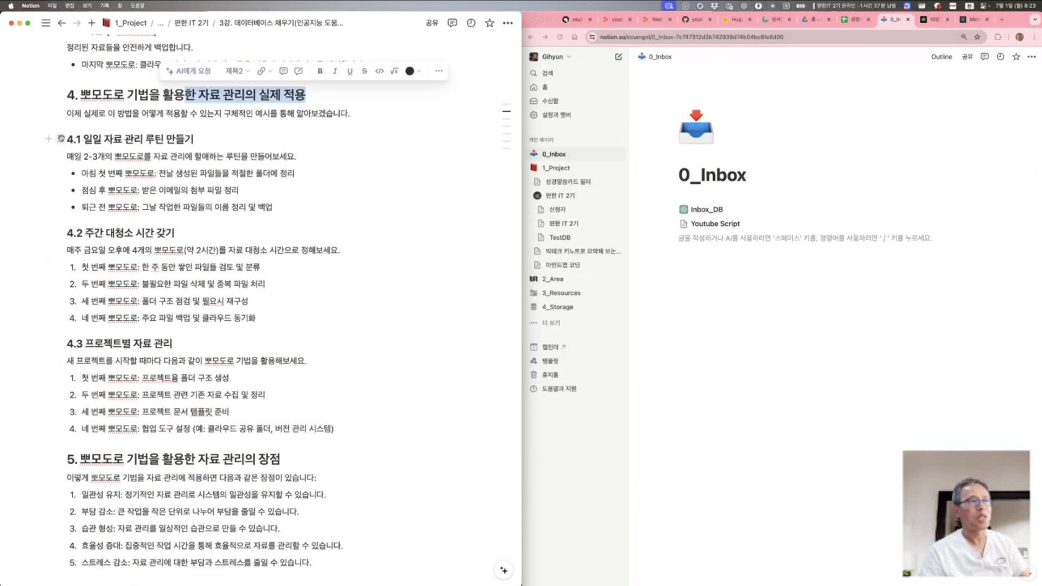
{"action": "left_click_drag", "start_coordinate": [124, 140], "coordinate": [194, 140]}
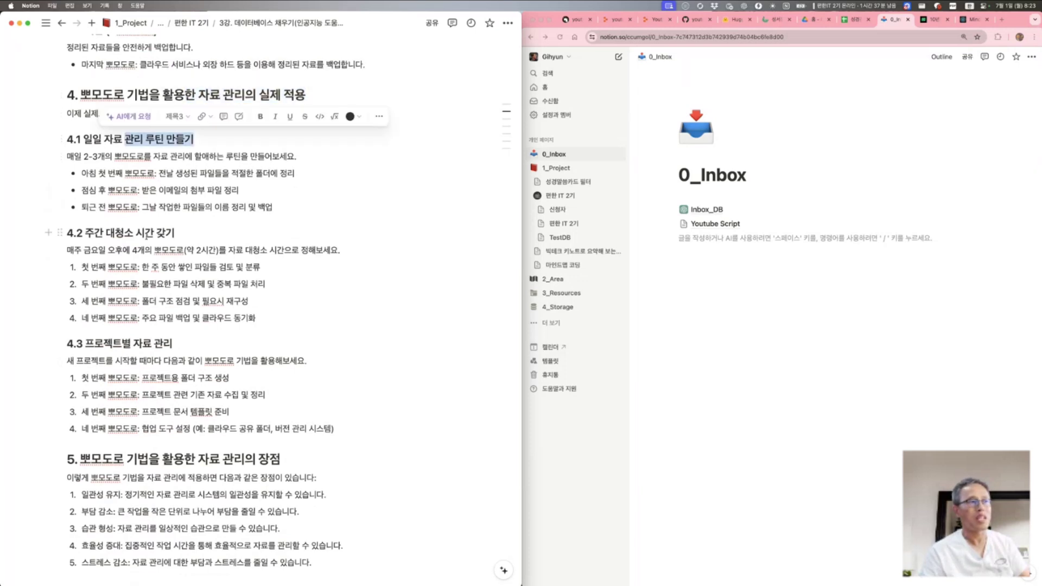
{"action": "left_click_drag", "start_coordinate": [105, 233], "coordinate": [175, 233]}
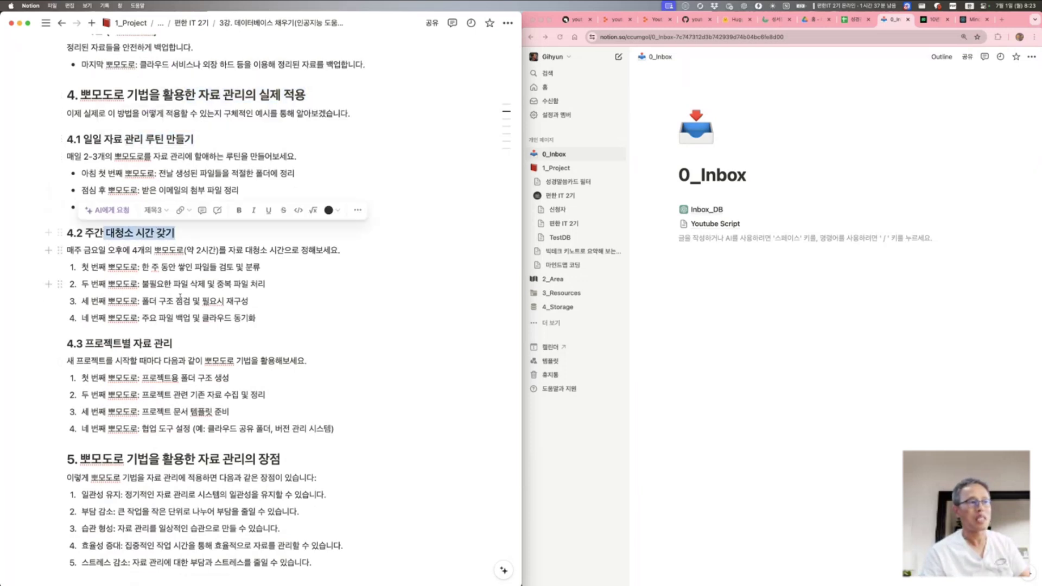
{"action": "left_click_drag", "start_coordinate": [103, 343], "coordinate": [154, 344]}
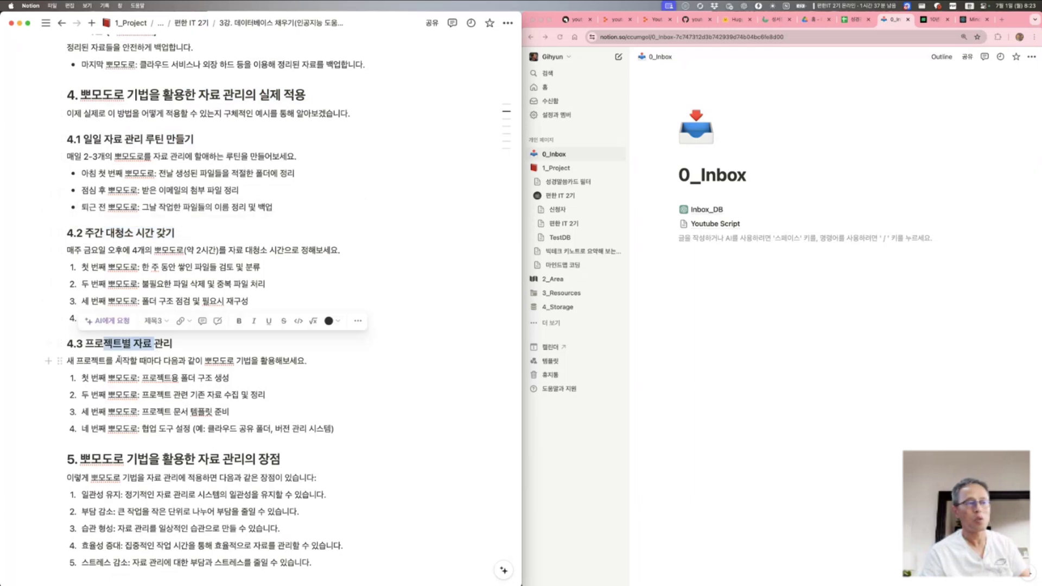
{"action": "scroll", "coordinate": [232, 439], "scroll_direction": "down", "scroll_amount": 5}
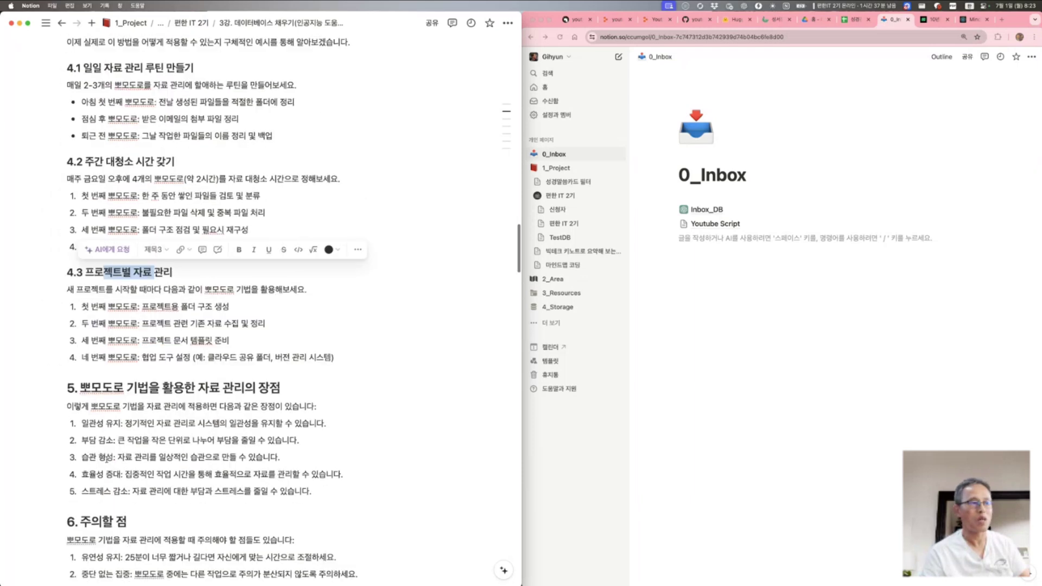
{"action": "scroll", "coordinate": [232, 438], "scroll_direction": "down", "scroll_amount": 12}
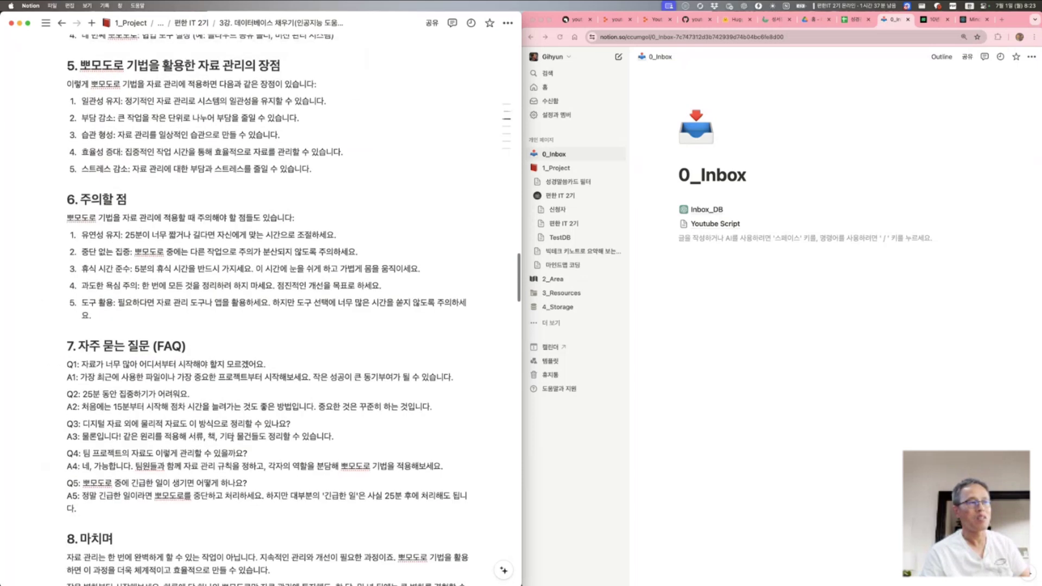
{"action": "scroll", "coordinate": [232, 438], "scroll_direction": "down", "scroll_amount": 3}
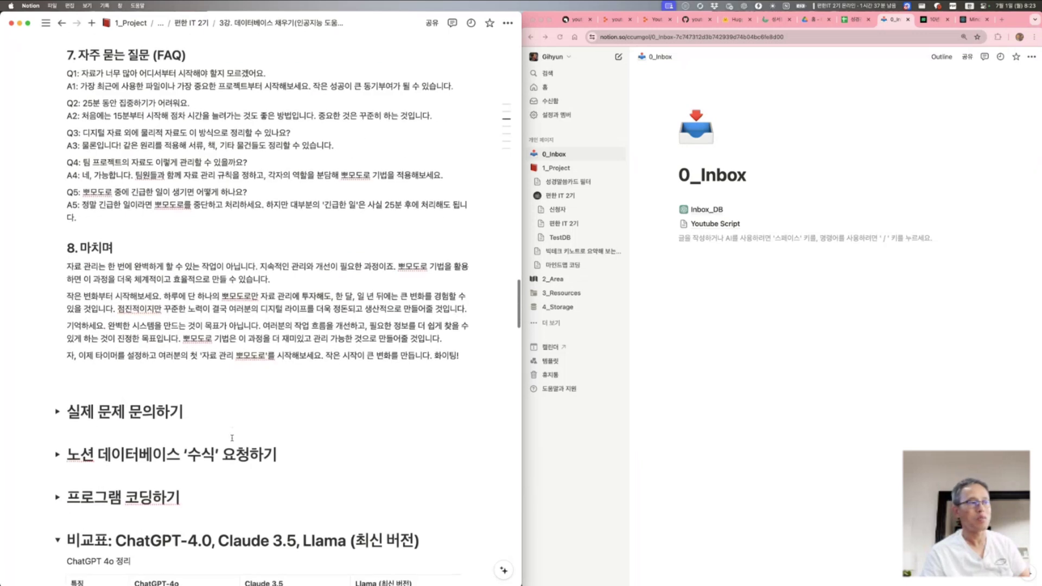
{"action": "scroll", "coordinate": [231, 438], "scroll_direction": "up", "scroll_amount": 5}
{"action": "scroll", "coordinate": [296, 275], "scroll_direction": "down", "scroll_amount": 3}
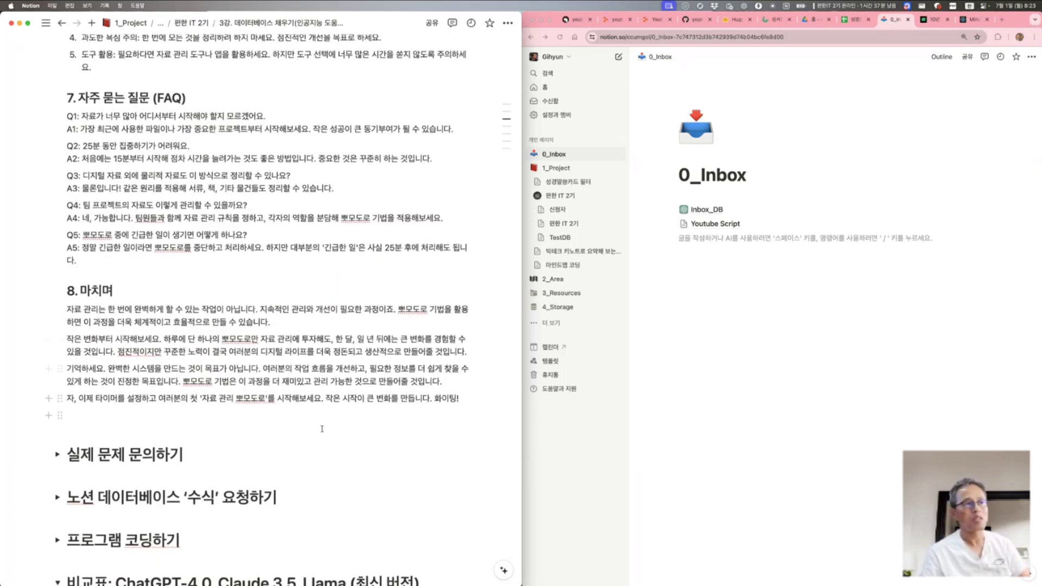
{"action": "left_click", "coordinate": [56, 455]}
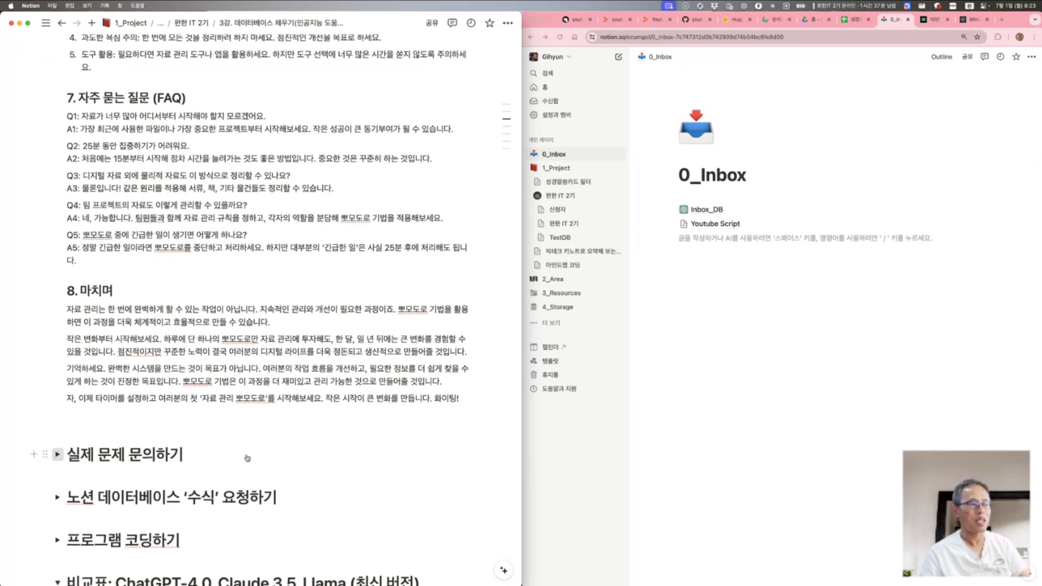
{"action": "scroll", "coordinate": [249, 456], "scroll_direction": "down", "scroll_amount": 5}
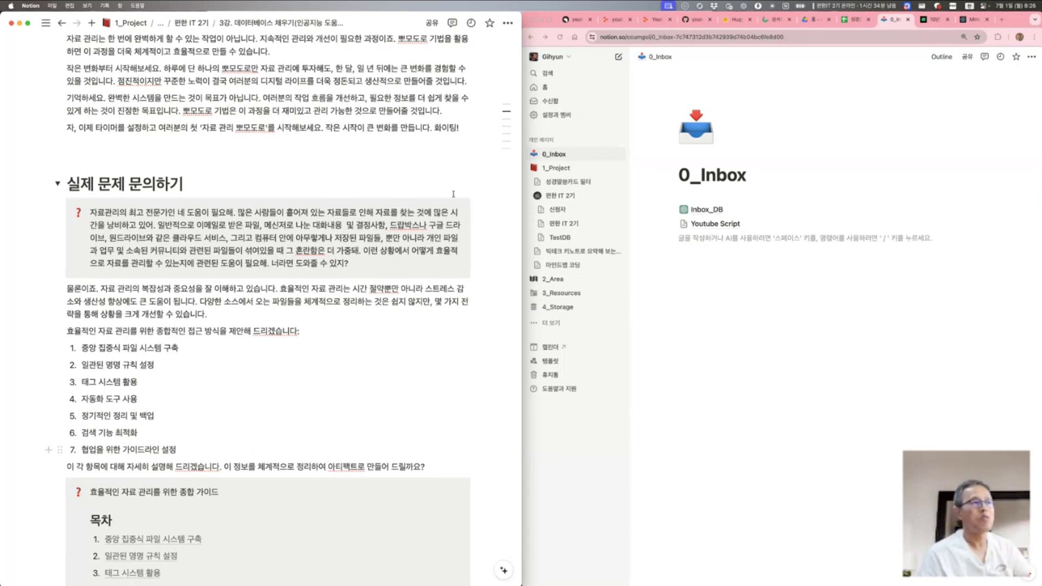
{"action": "scroll", "coordinate": [153, 181], "scroll_direction": "up", "scroll_amount": 1}
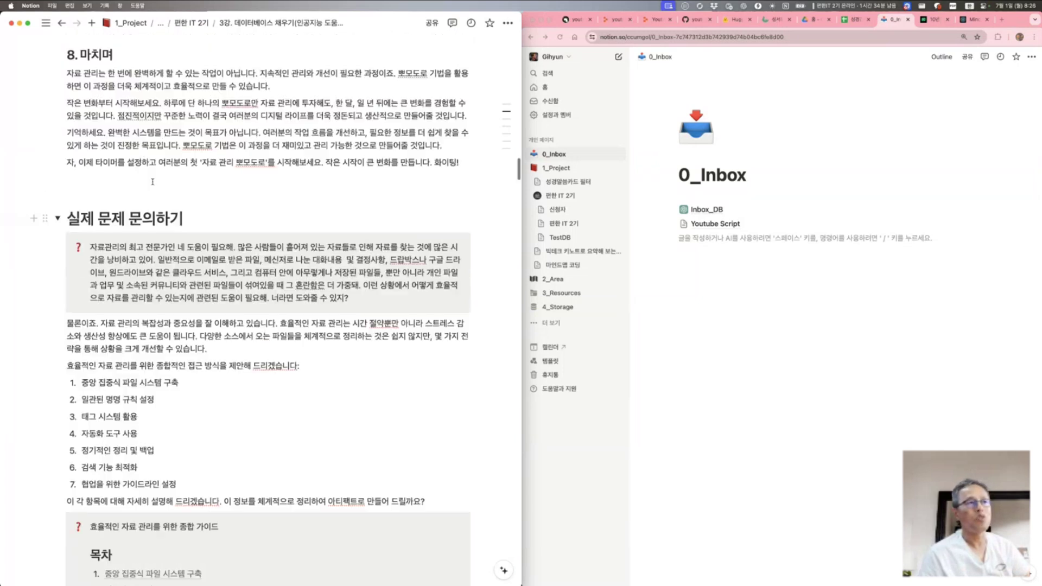
{"action": "scroll", "coordinate": [152, 181], "scroll_direction": "up", "scroll_amount": 2}
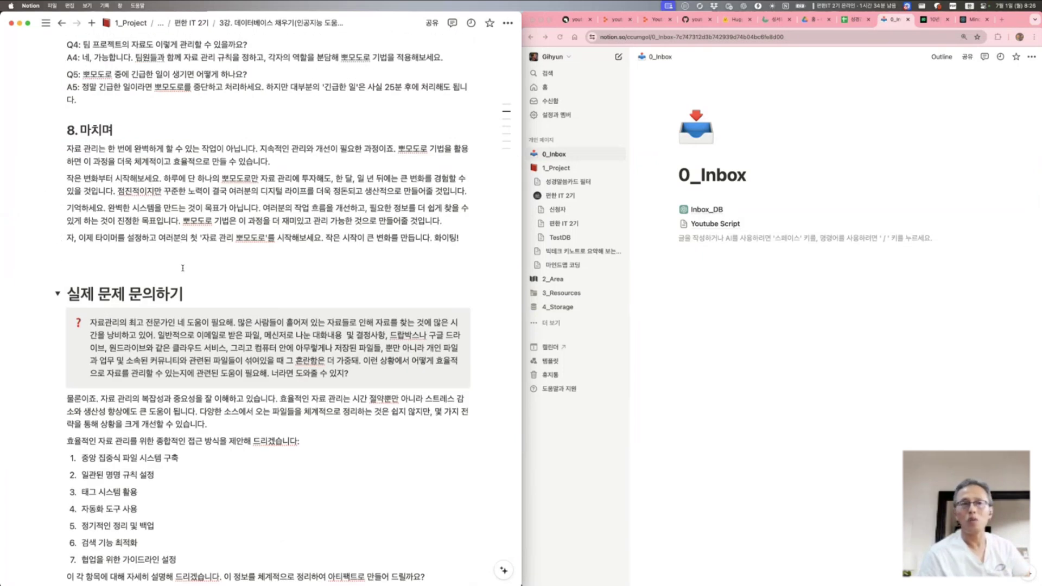
{"action": "scroll", "coordinate": [276, 322], "scroll_direction": "down", "scroll_amount": 4}
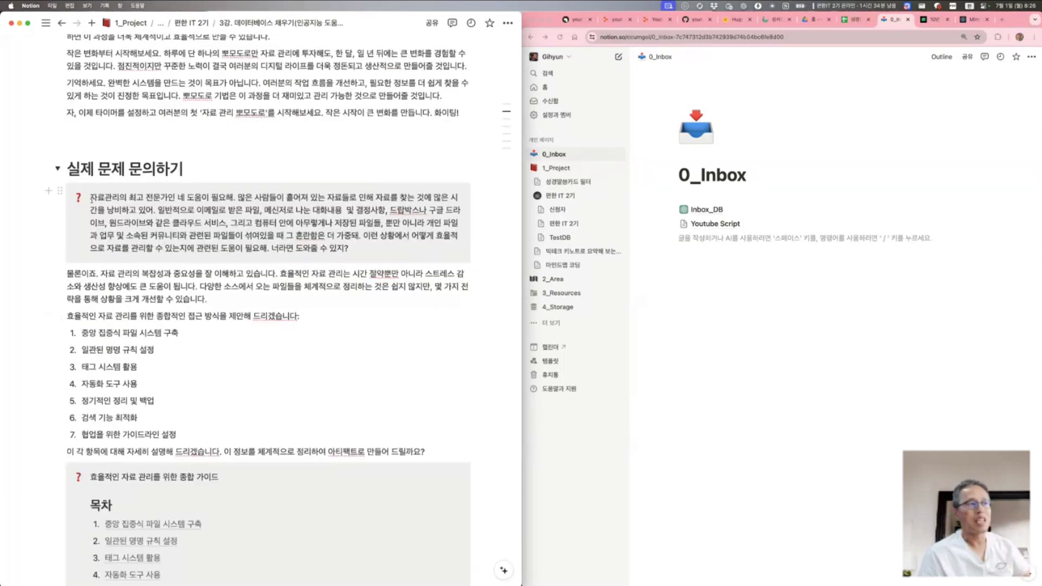
{"action": "left_click_drag", "start_coordinate": [90, 197], "coordinate": [237, 199]}
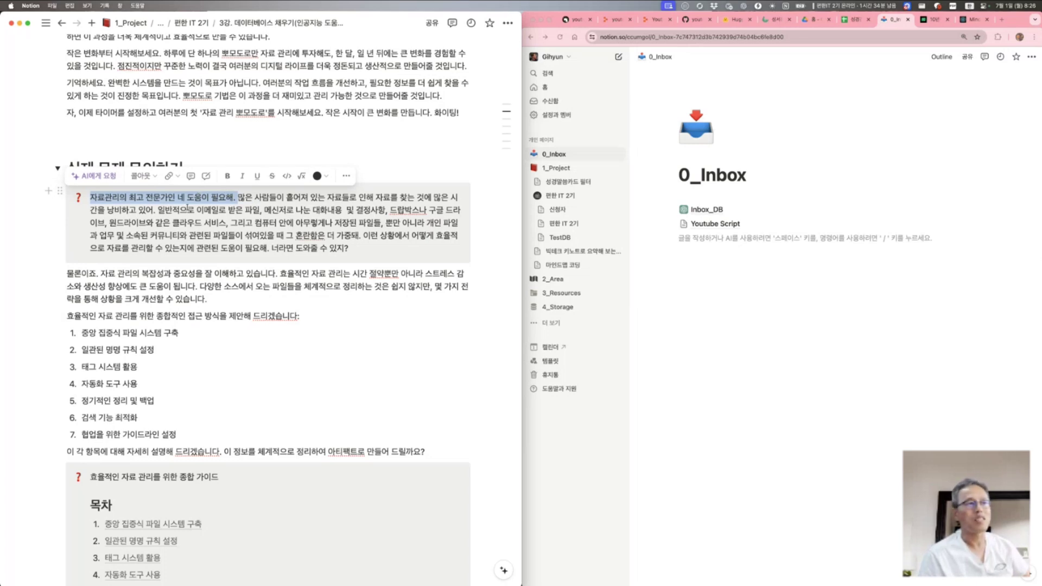
{"action": "left_click_drag", "start_coordinate": [238, 197], "coordinate": [351, 248]}
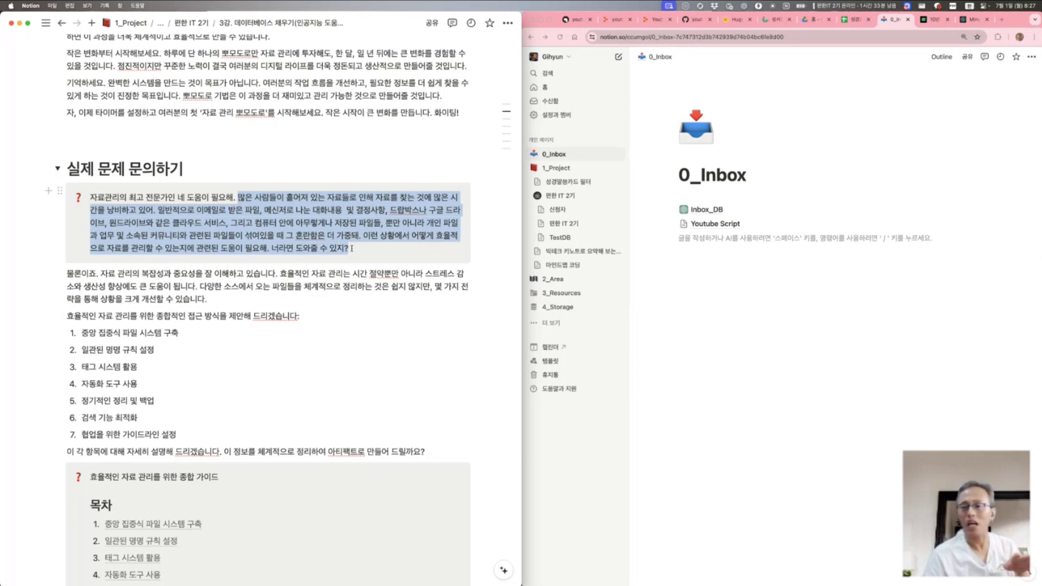
{"action": "left_click_drag", "start_coordinate": [352, 248], "coordinate": [352, 249]}
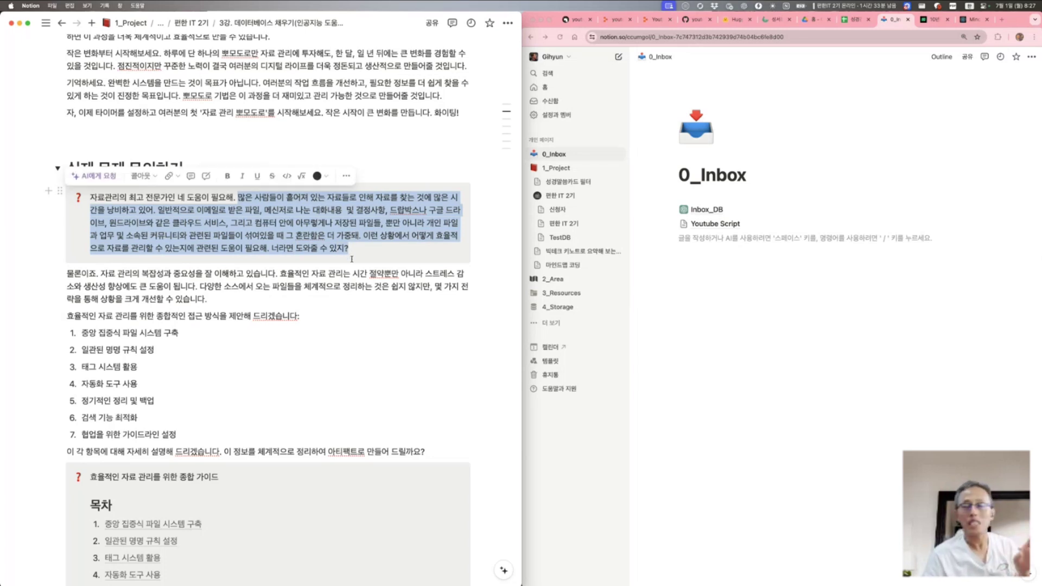
{"action": "scroll", "coordinate": [347, 271], "scroll_direction": "down", "scroll_amount": 1}
{"action": "scroll", "coordinate": [348, 272], "scroll_direction": "down", "scroll_amount": 2}
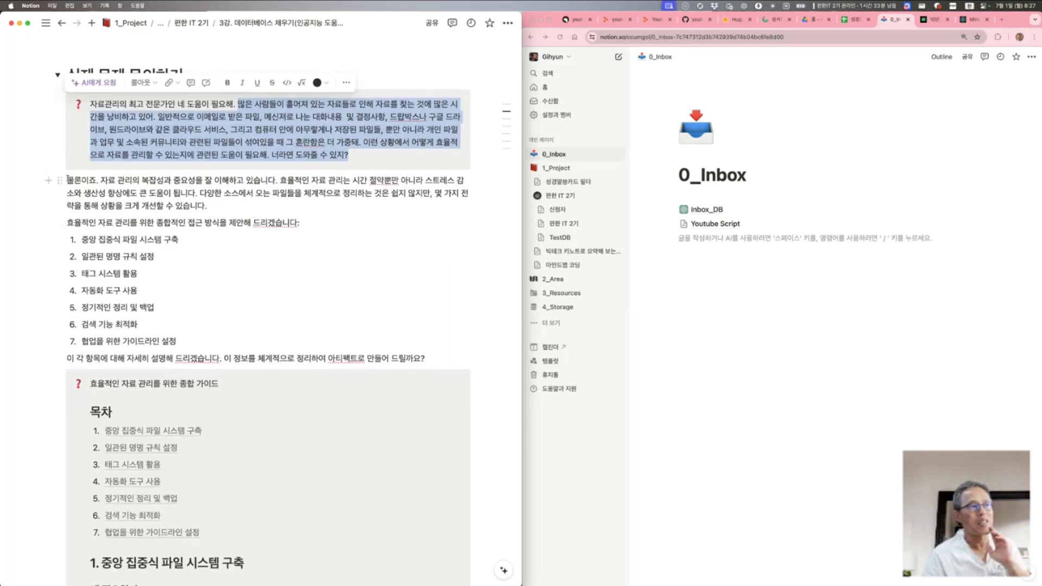
{"action": "left_click_drag", "start_coordinate": [67, 180], "coordinate": [182, 341]}
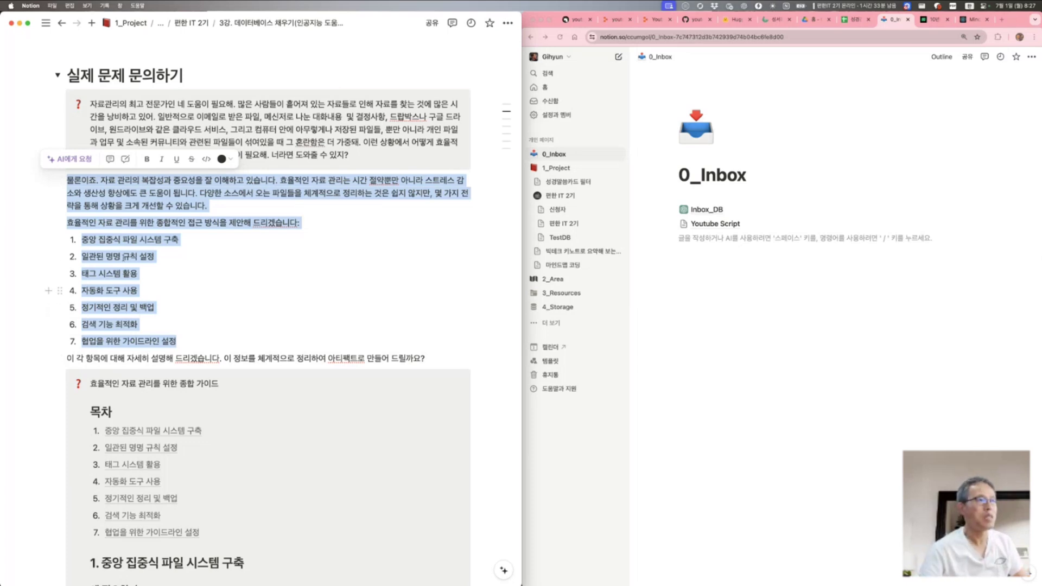
{"action": "mouse_move", "coordinate": [404, 164]}
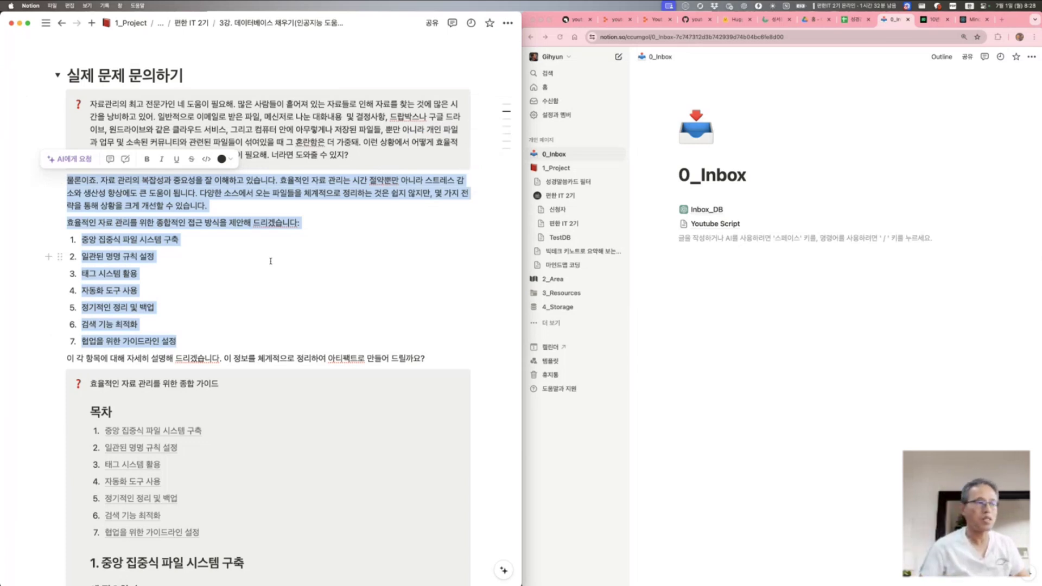
- Scroll the lecture page down to the ChatGPT-4.0, Claude 3.5, Llama 비교표 table
{"action": "scroll", "coordinate": [244, 271], "scroll_direction": "down", "scroll_amount": 20}
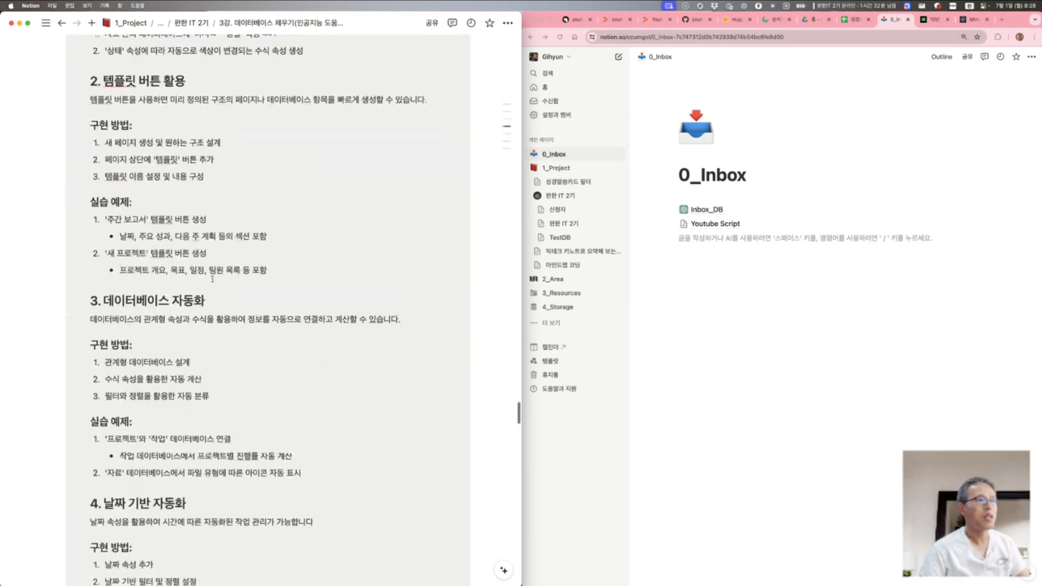
{"action": "scroll", "coordinate": [212, 279], "scroll_direction": "down", "scroll_amount": 20}
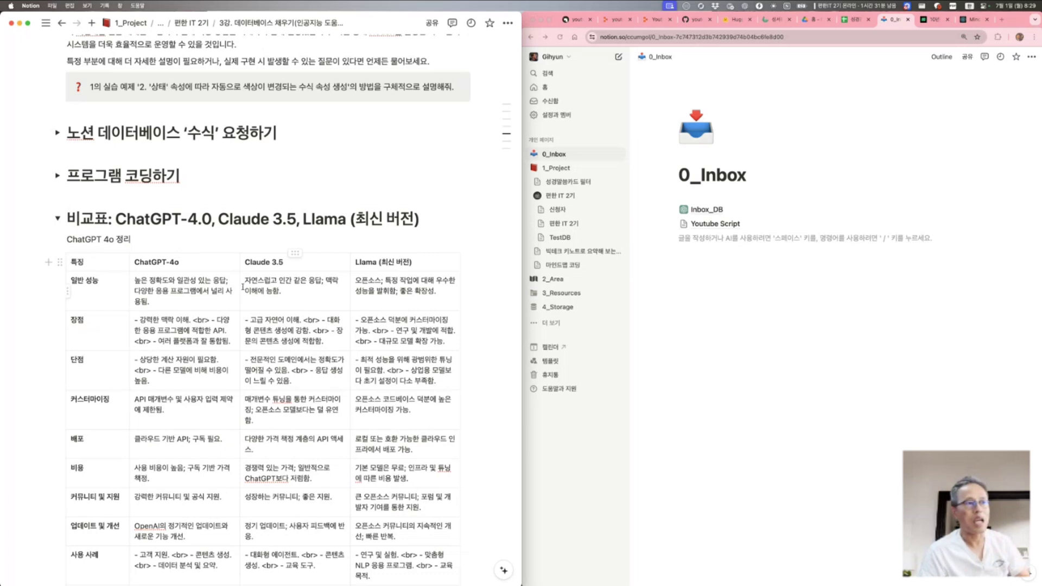
- Highlight Claude 3.5's general-performance description and the ChatGPT 4o 정리 caption in the table
{"action": "left_click_drag", "start_coordinate": [244, 280], "coordinate": [289, 295]}
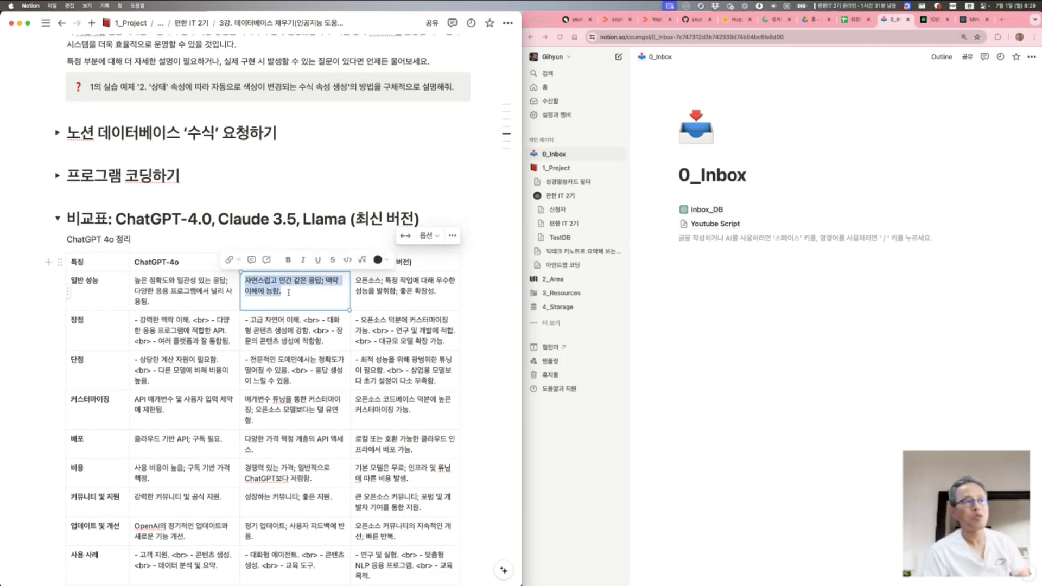
{"action": "left_click", "coordinate": [337, 374]}
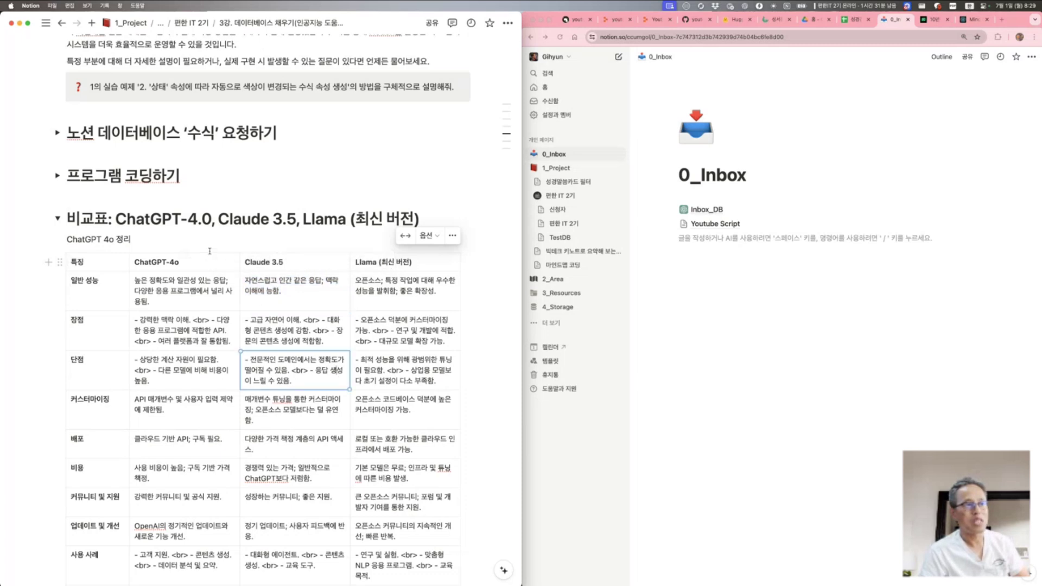
{"action": "mouse_move", "coordinate": [4, 260]}
{"action": "left_click_drag", "start_coordinate": [132, 240], "coordinate": [68, 243]}
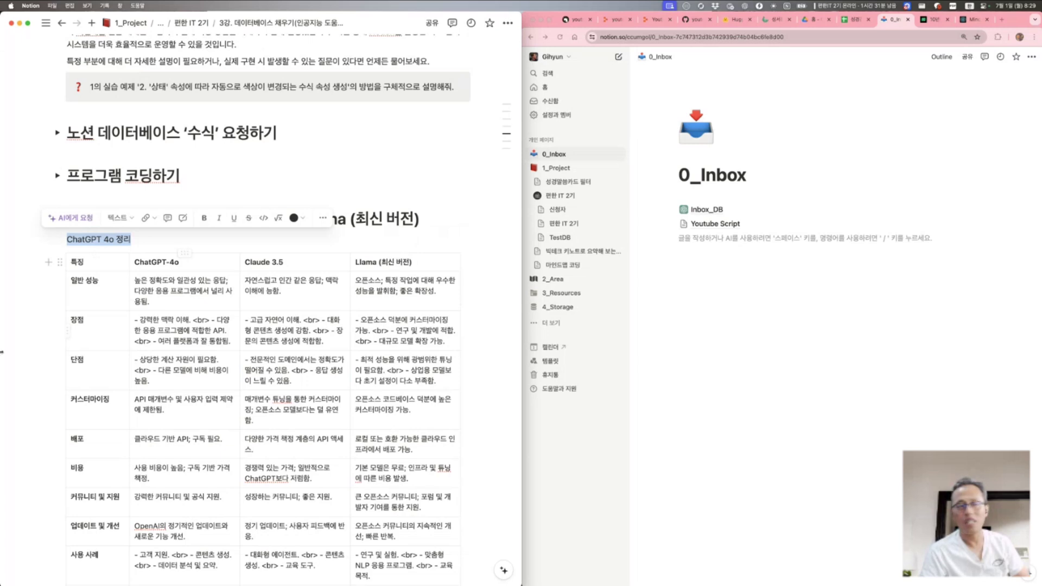
{"action": "left_click", "coordinate": [98, 288]}
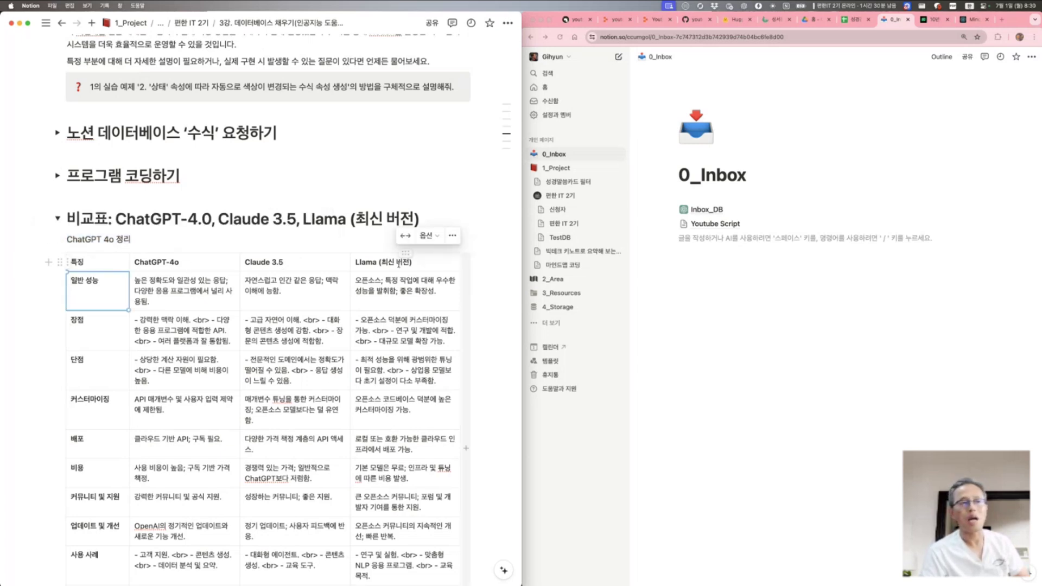
- Highlight the Claude 3.5 Sonet 정리 heading and the Claude 3.5 column header
{"action": "scroll", "coordinate": [398, 316], "scroll_direction": "down", "scroll_amount": 5}
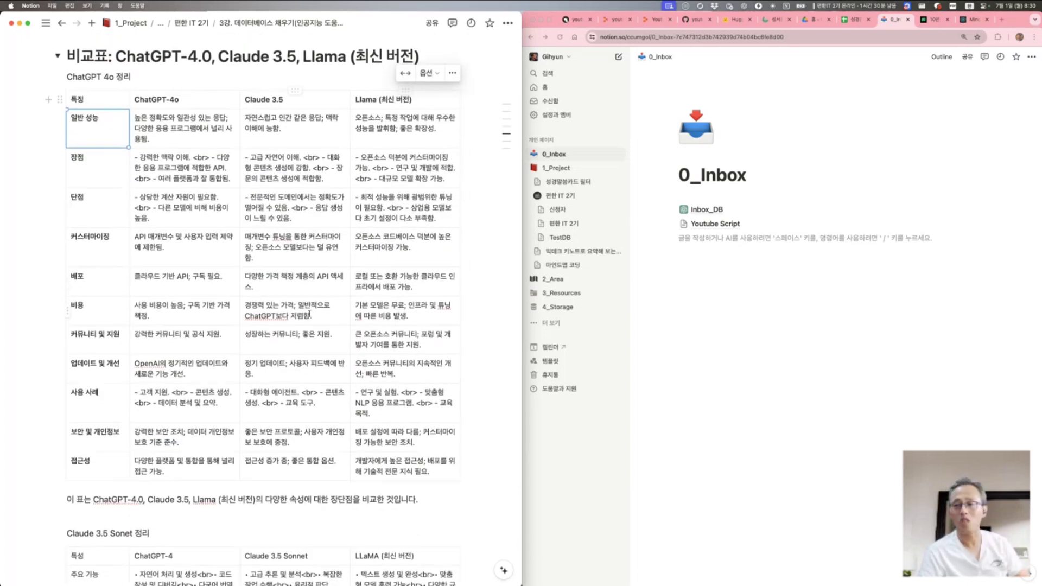
{"action": "scroll", "coordinate": [301, 363], "scroll_direction": "down", "scroll_amount": 3}
{"action": "scroll", "coordinate": [147, 371], "scroll_direction": "down", "scroll_amount": 2}
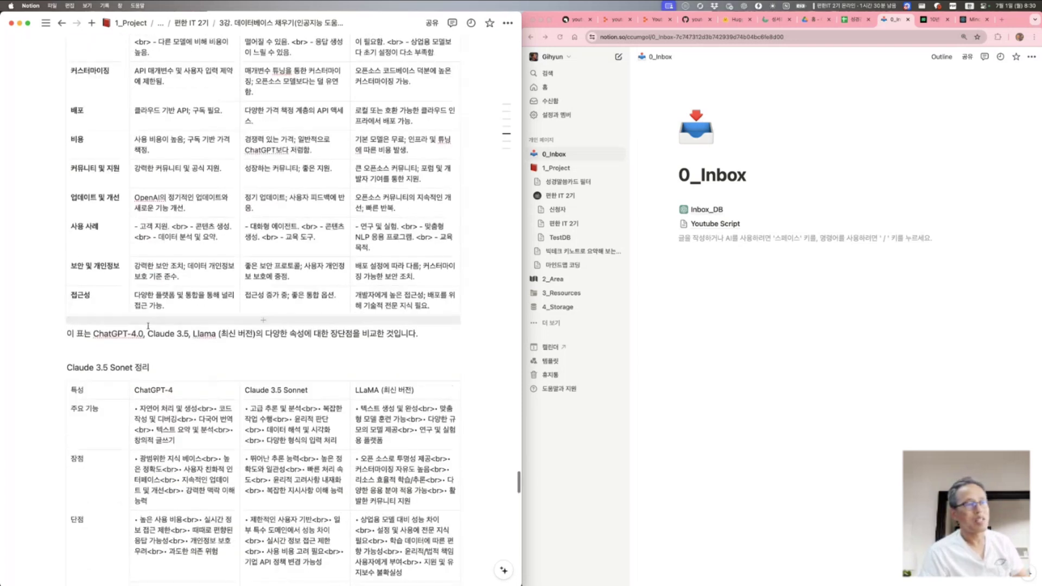
{"action": "left_click_drag", "start_coordinate": [147, 371], "coordinate": [72, 370]}
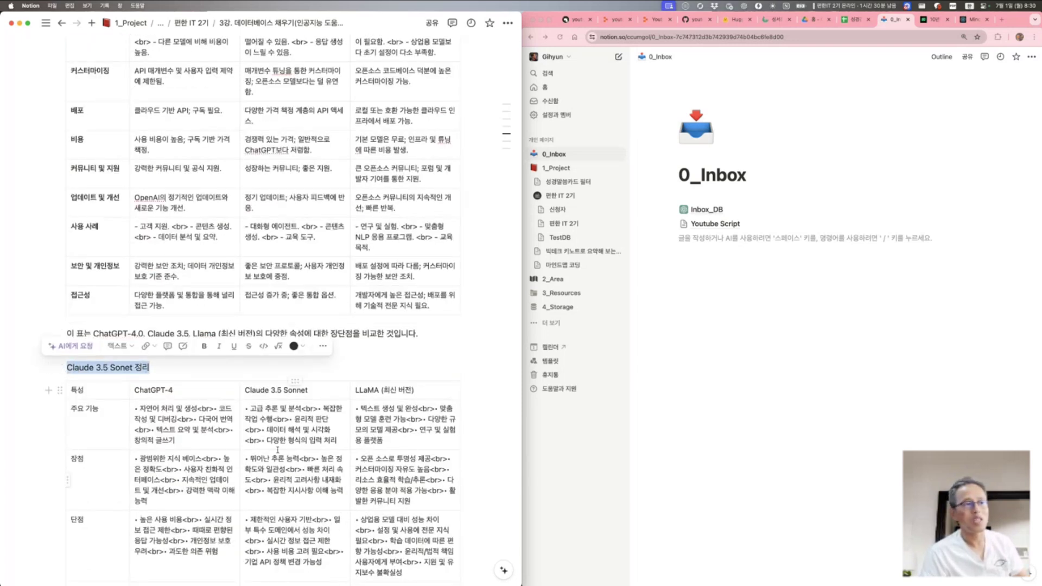
{"action": "scroll", "coordinate": [278, 450], "scroll_direction": "down", "scroll_amount": 3}
{"action": "scroll", "coordinate": [278, 450], "scroll_direction": "down", "scroll_amount": 1}
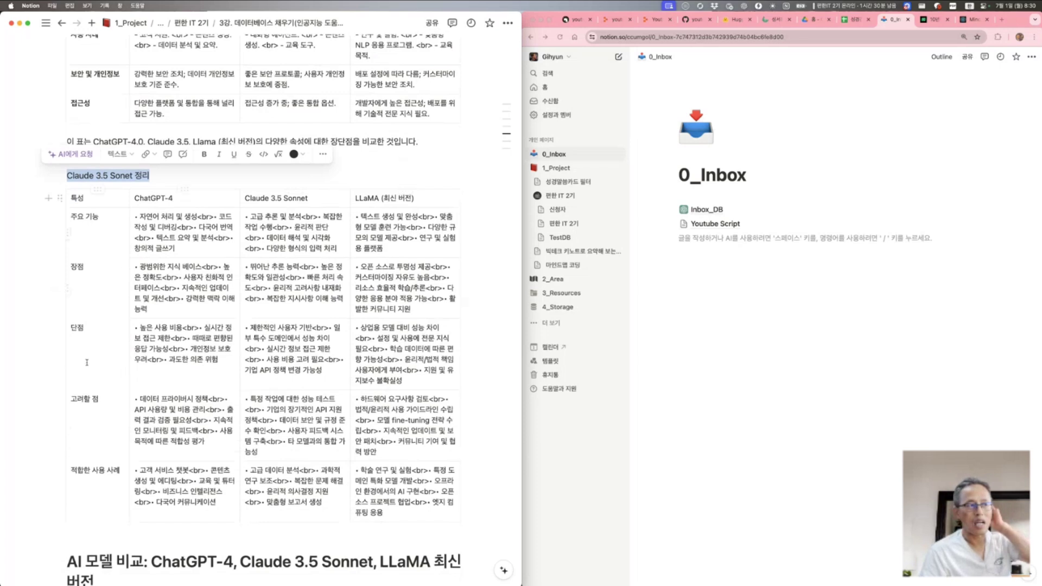
{"action": "scroll", "coordinate": [325, 458], "scroll_direction": "up", "scroll_amount": 6}
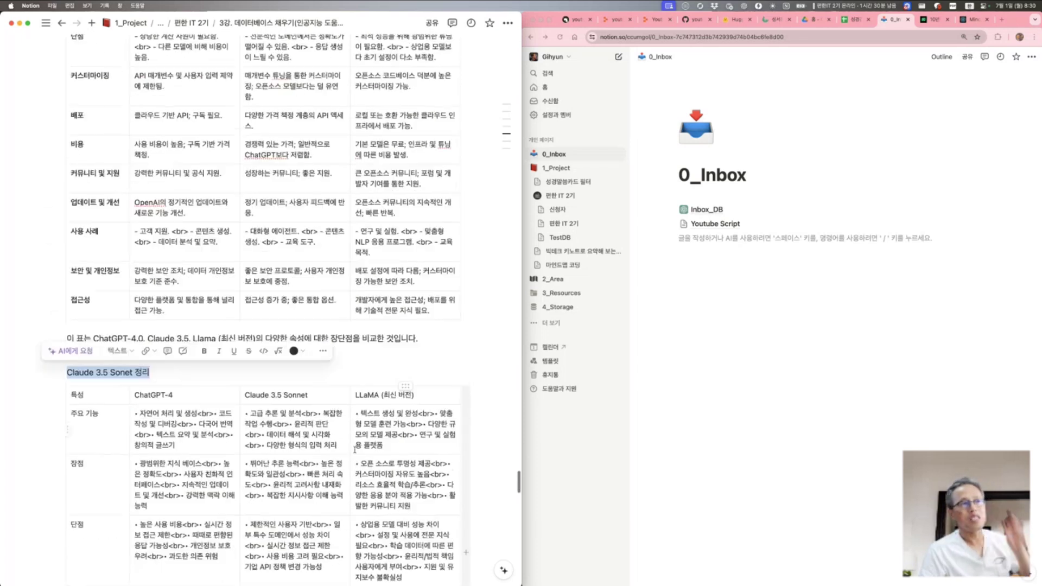
{"action": "scroll", "coordinate": [355, 450], "scroll_direction": "up", "scroll_amount": 1}
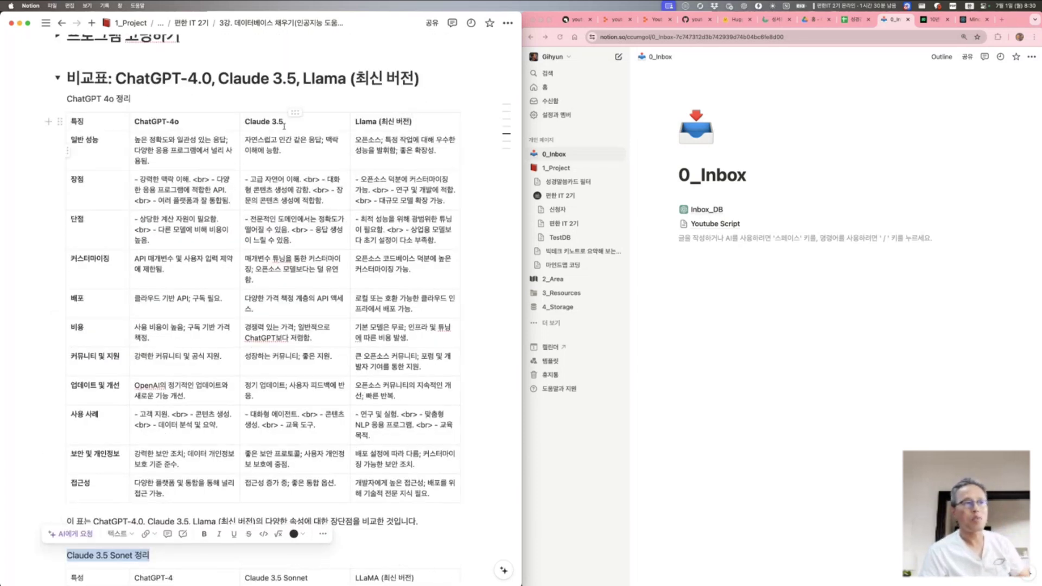
{"action": "left_click_drag", "start_coordinate": [285, 124], "coordinate": [242, 124]}
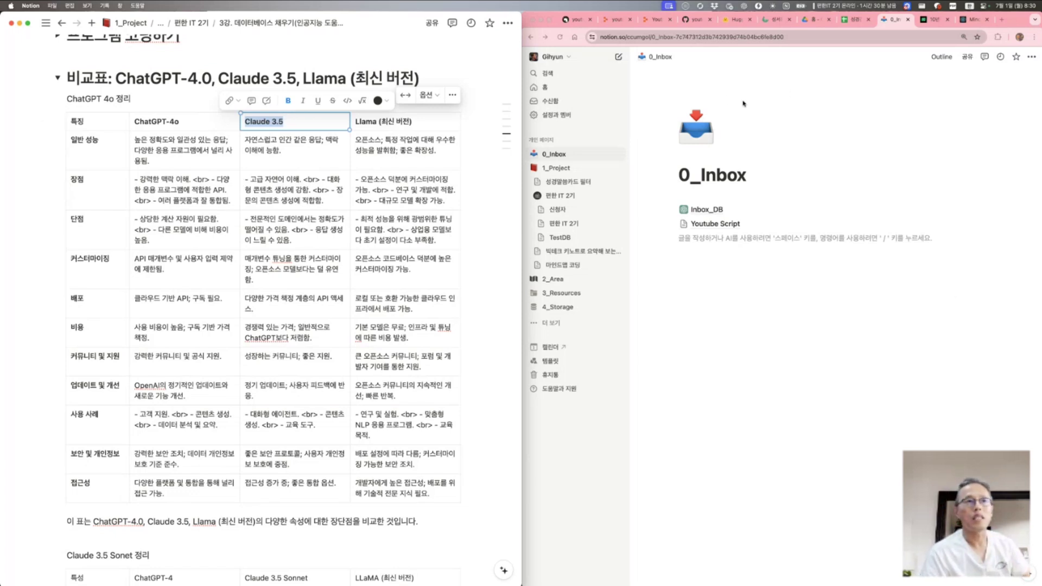
- Load claude.ai in the browser tab that showed the eopla.net article
{"action": "left_click", "coordinate": [760, 113]}
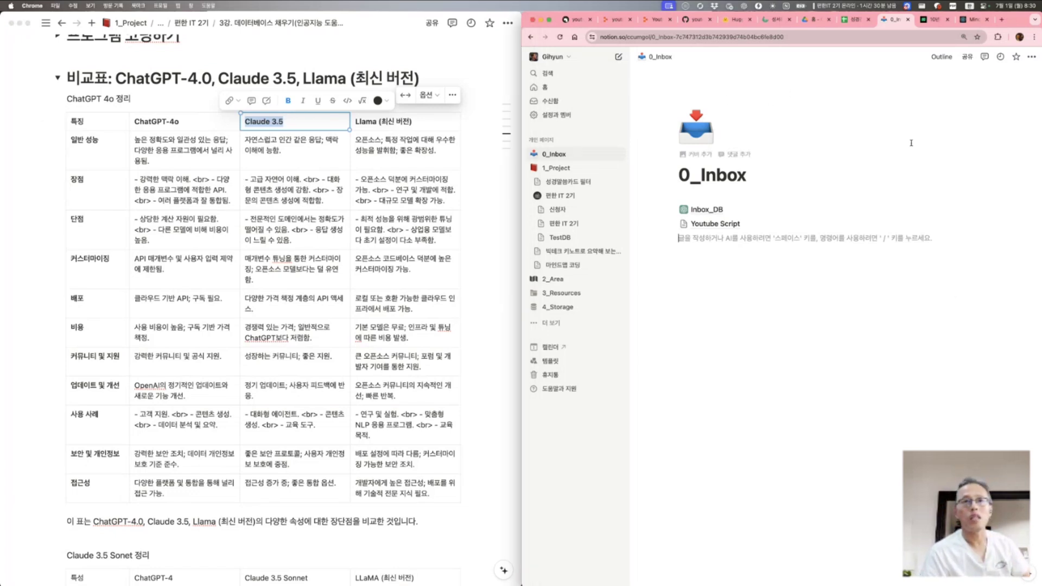
{"action": "key", "text": "Up"}
{"action": "key", "text": "Up"}
{"action": "key", "text": "Up"}
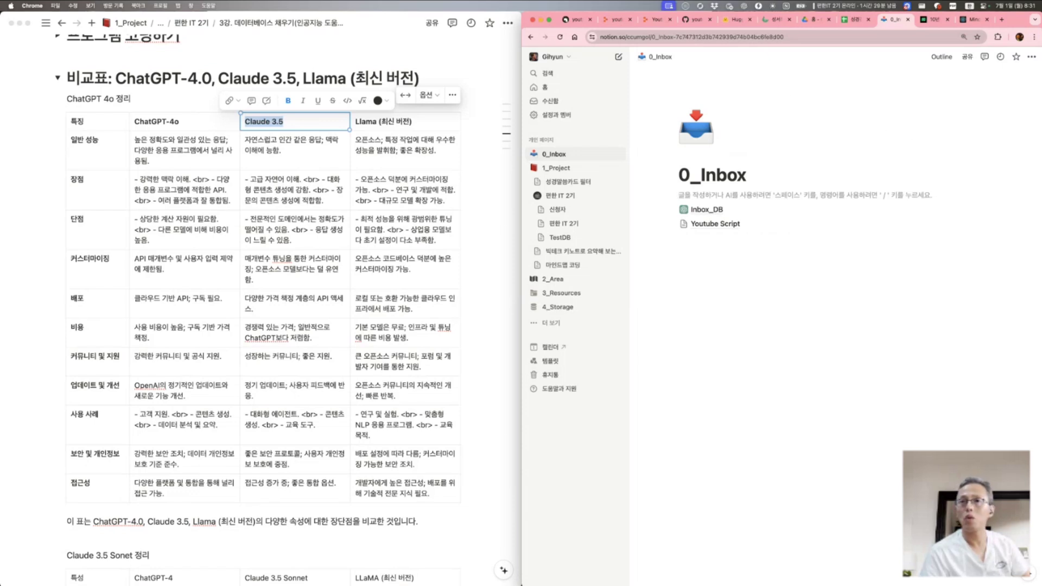
{"action": "left_click", "coordinate": [936, 24]}
{"action": "key", "text": "super+l"}
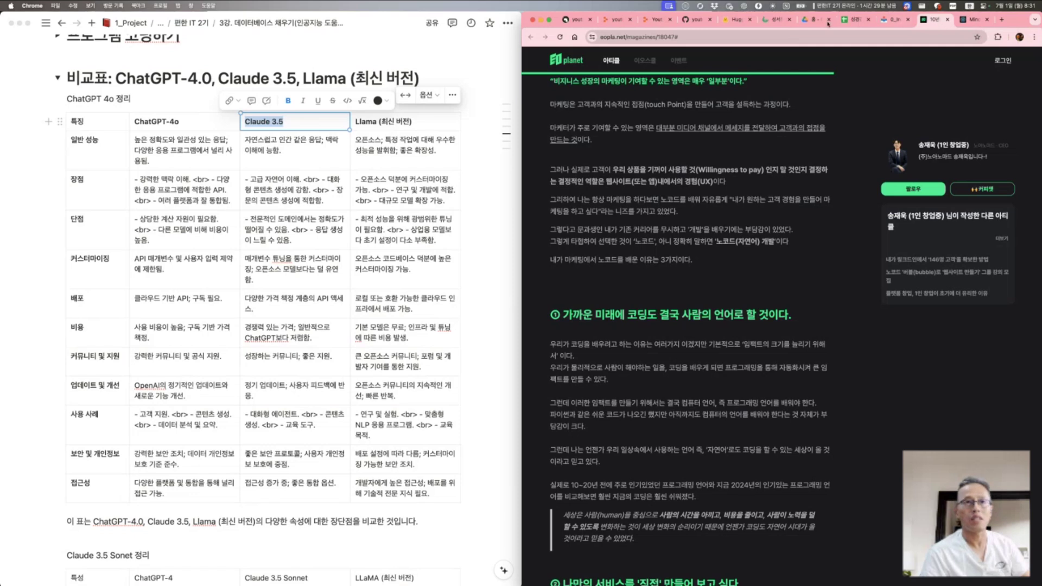
{"action": "type", "text": "claude.ai"}
{"action": "key", "text": "Return"}
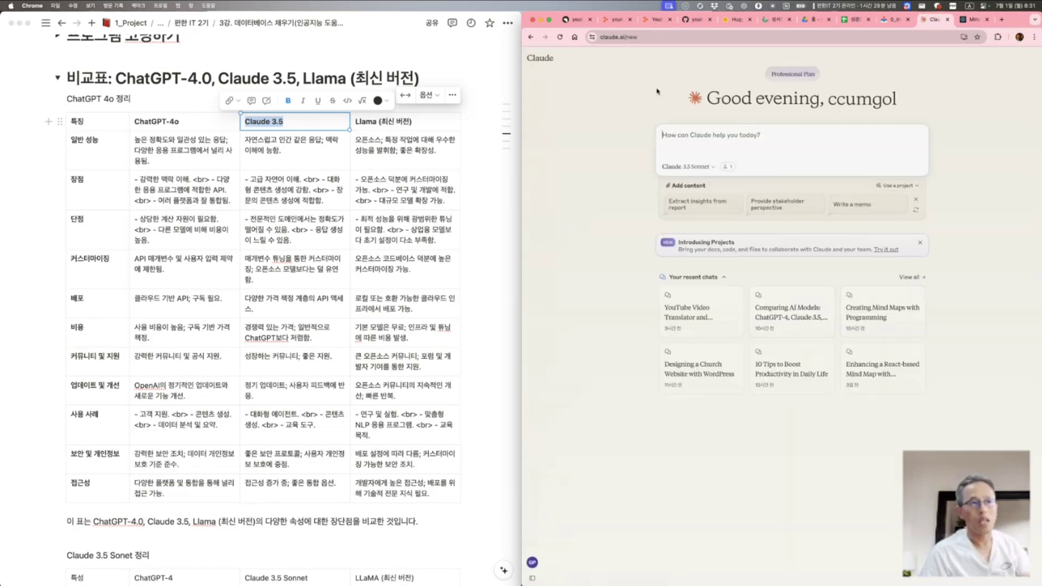
{"action": "mouse_move", "coordinate": [543, 87]}
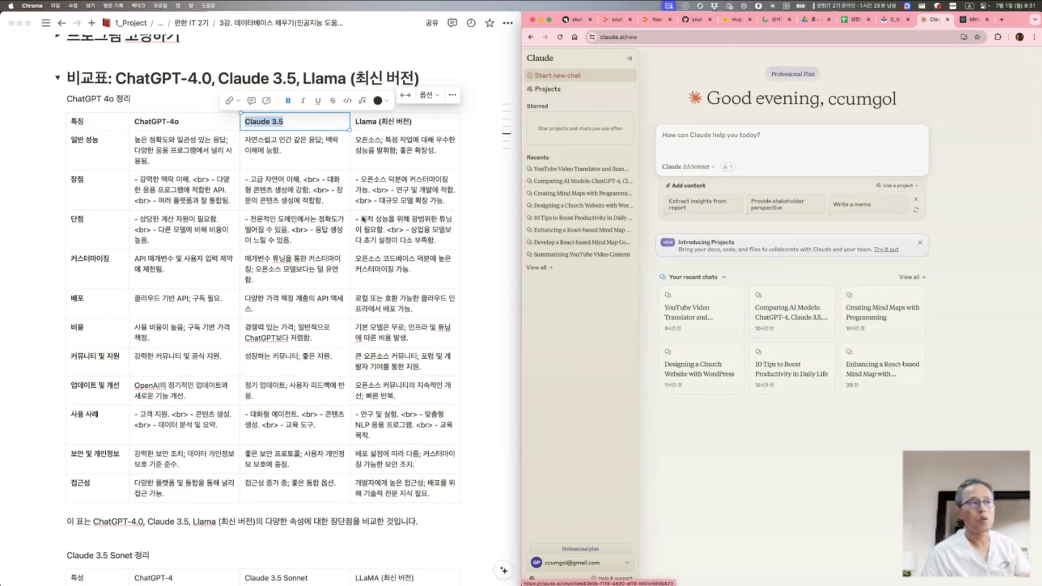
{"action": "scroll", "coordinate": [223, 288], "scroll_direction": "up", "scroll_amount": 3}
{"action": "left_click", "coordinate": [197, 264]}
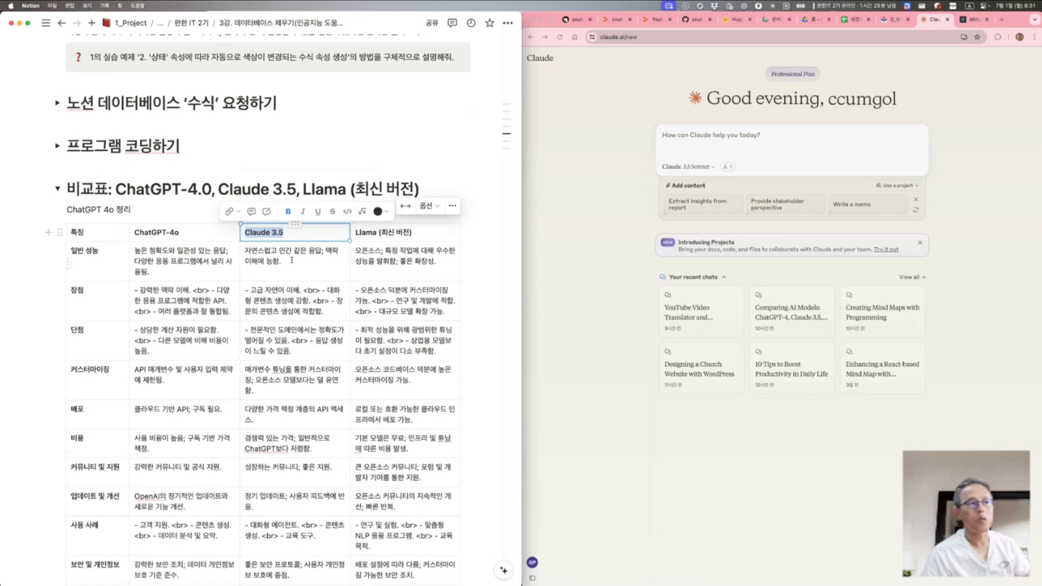
{"action": "left_click", "coordinate": [279, 271]}
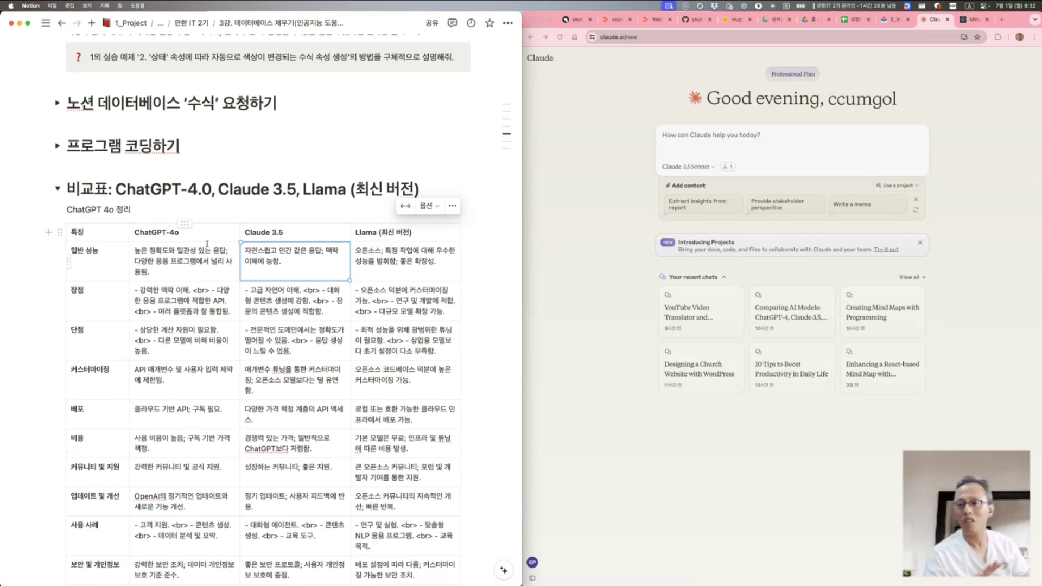
{"action": "key", "text": "Return"}
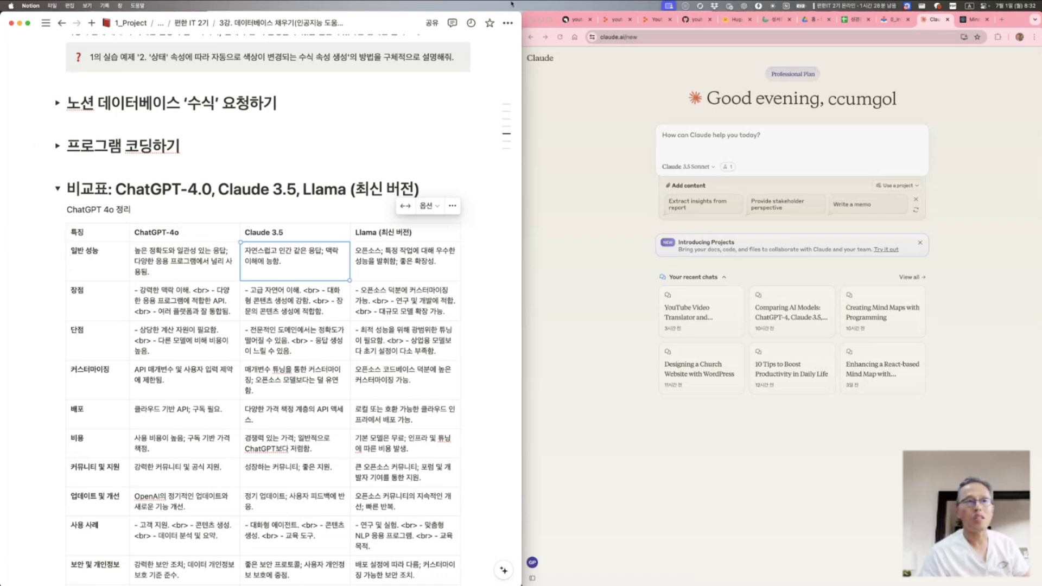
{"action": "left_click", "coordinate": [534, 166]}
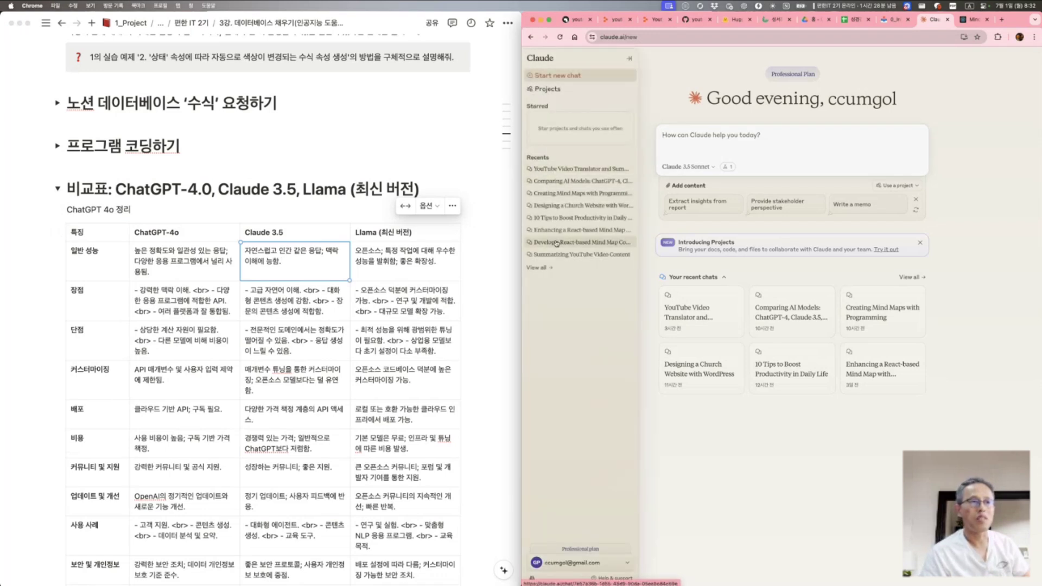
- Open the Creating Mind Maps with Programming chat in Claude and scroll through it
{"action": "left_click", "coordinate": [586, 200]}
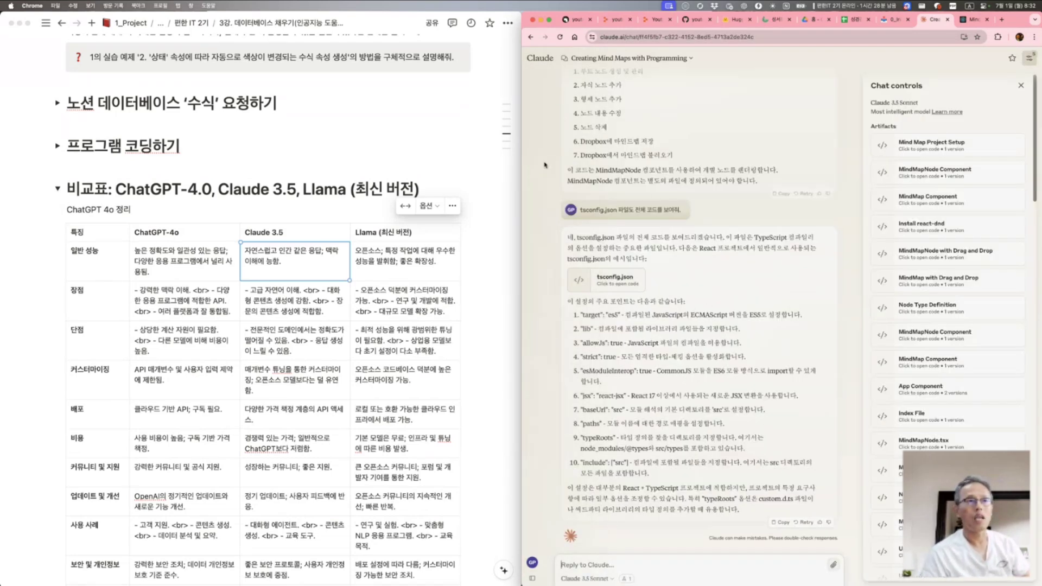
{"action": "mouse_move", "coordinate": [538, 179]}
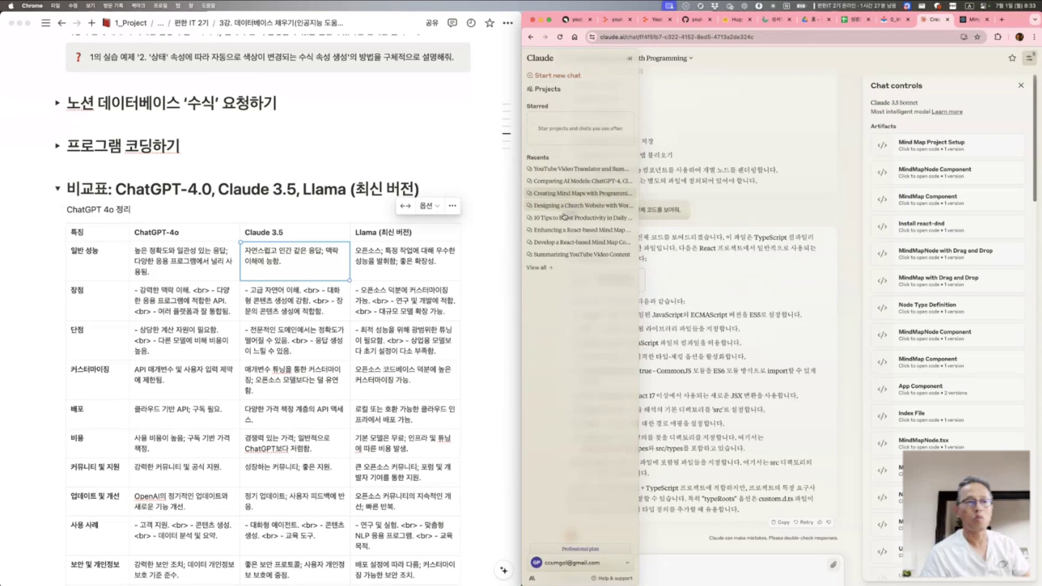
{"action": "scroll", "coordinate": [855, 190], "scroll_direction": "down", "scroll_amount": 10}
{"action": "scroll", "coordinate": [855, 190], "scroll_direction": "up", "scroll_amount": 15}
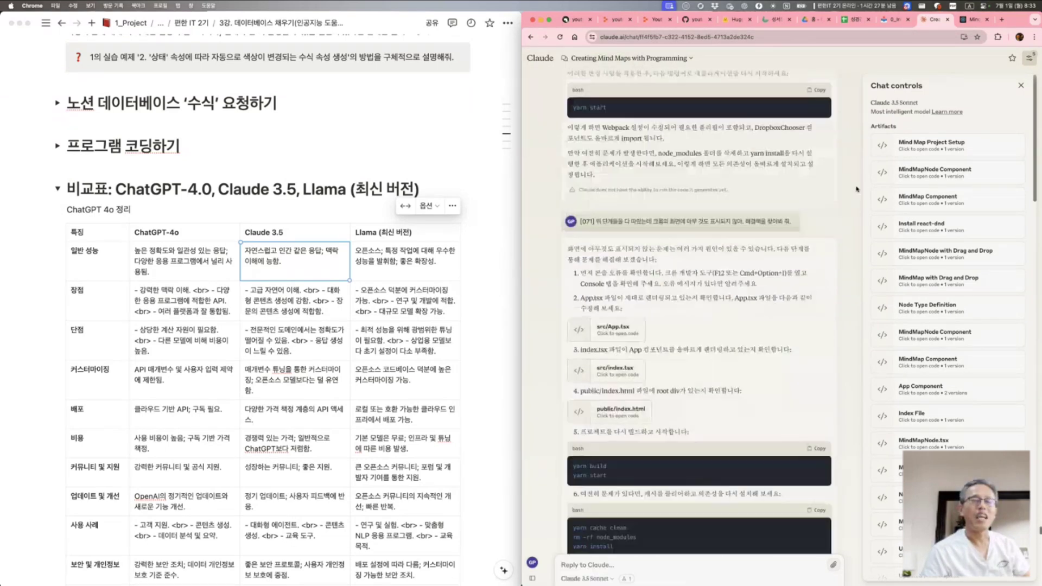
{"action": "scroll", "coordinate": [858, 191], "scroll_direction": "up", "scroll_amount": 15}
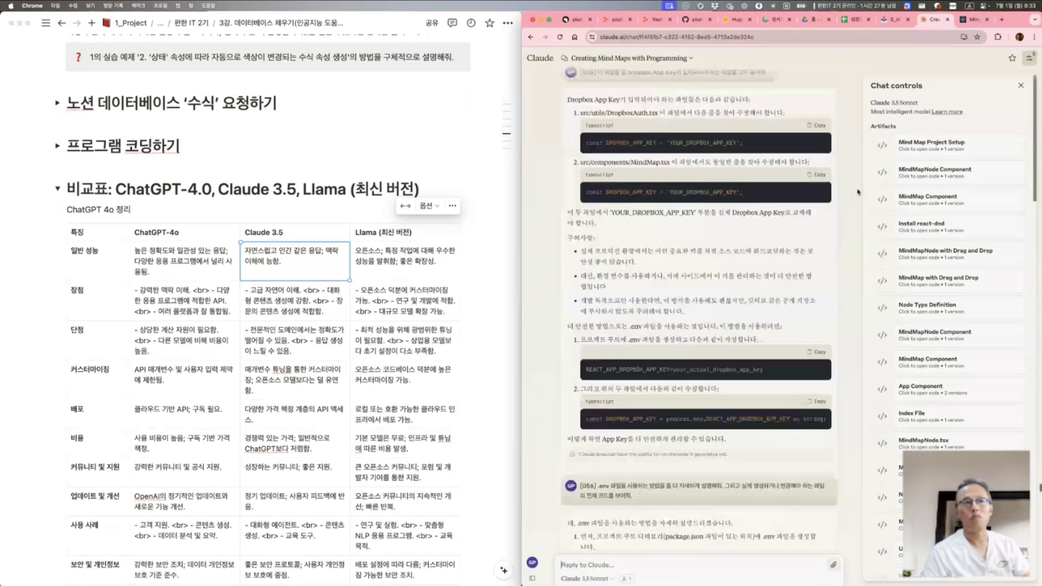
{"action": "scroll", "coordinate": [858, 192], "scroll_direction": "down", "scroll_amount": 15}
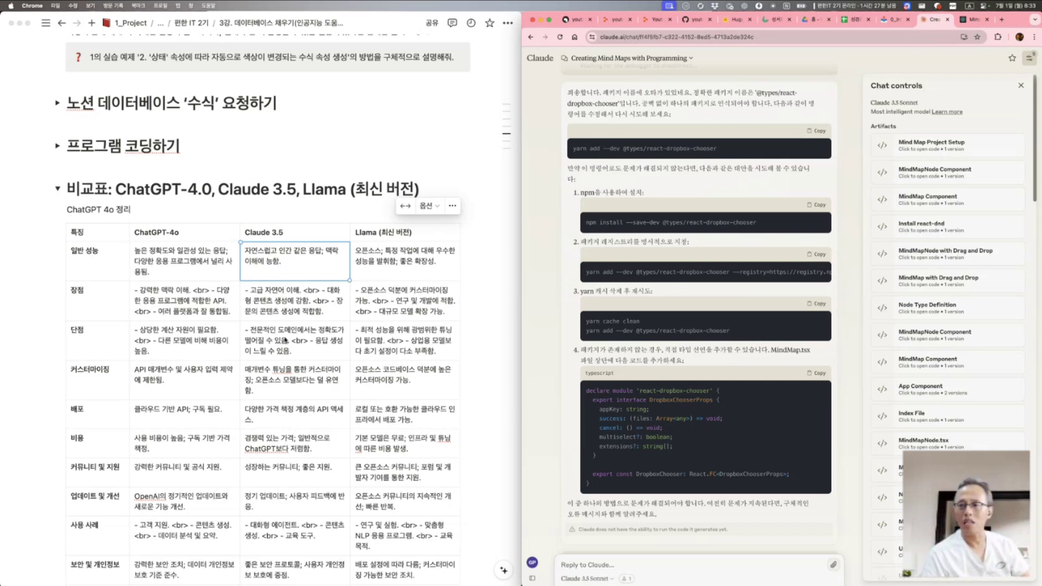
- Scroll back up the chat and switch to the 마인드맵 코딩 database in Notion
{"action": "scroll", "coordinate": [284, 341], "scroll_direction": "up", "scroll_amount": 15}
{"action": "scroll", "coordinate": [829, 266], "scroll_direction": "up", "scroll_amount": 10}
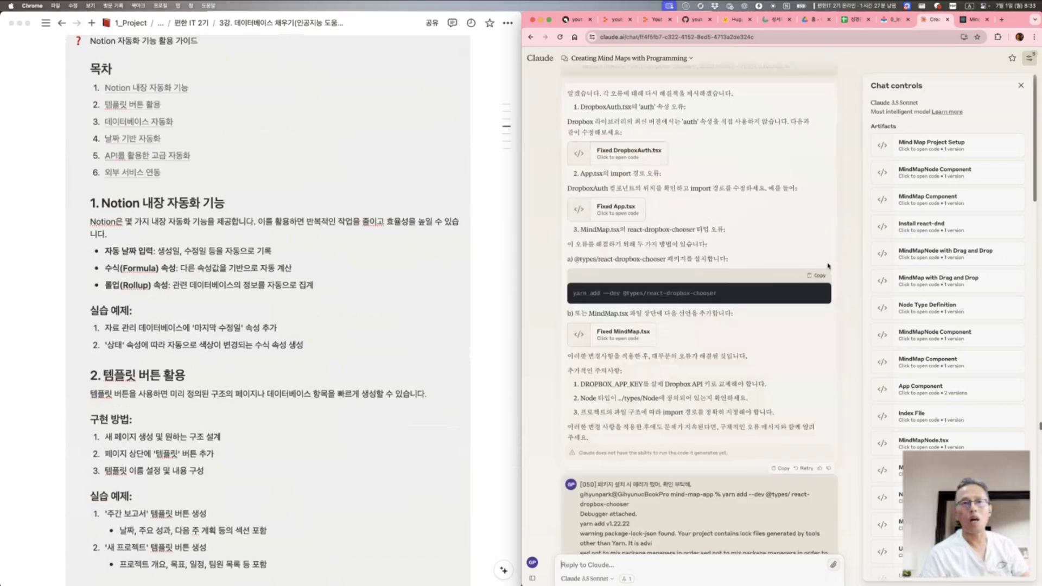
{"action": "scroll", "coordinate": [829, 266], "scroll_direction": "up", "scroll_amount": 15}
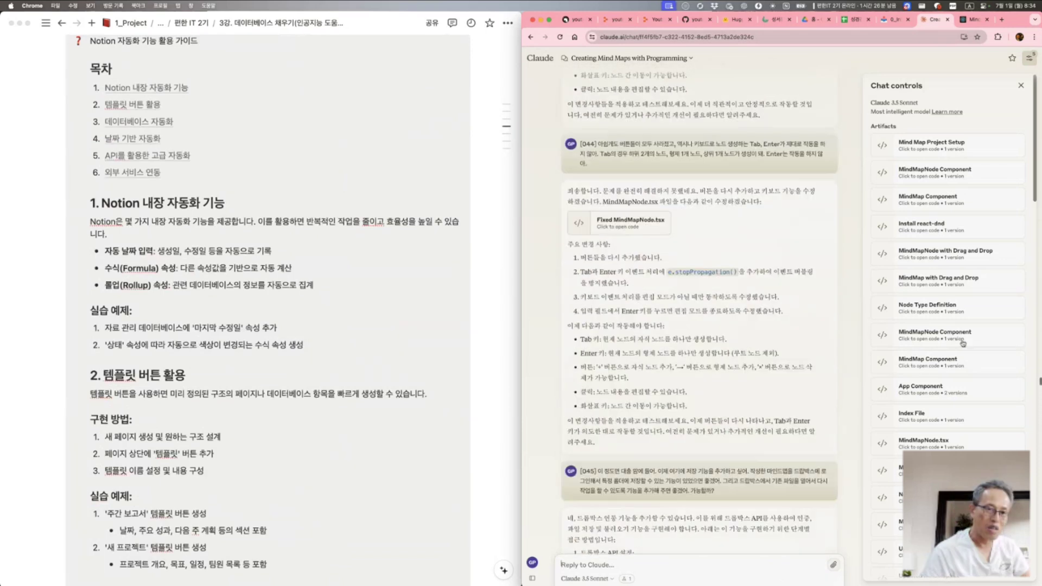
{"action": "left_click_drag", "start_coordinate": [1037, 381], "coordinate": [1038, 81]}
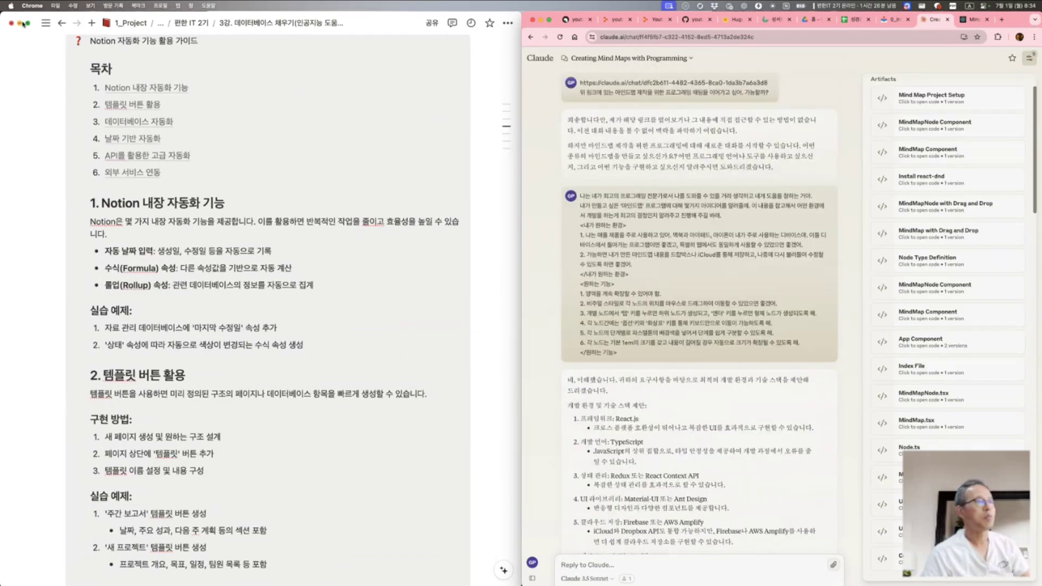
{"action": "left_click", "coordinate": [892, 19]}
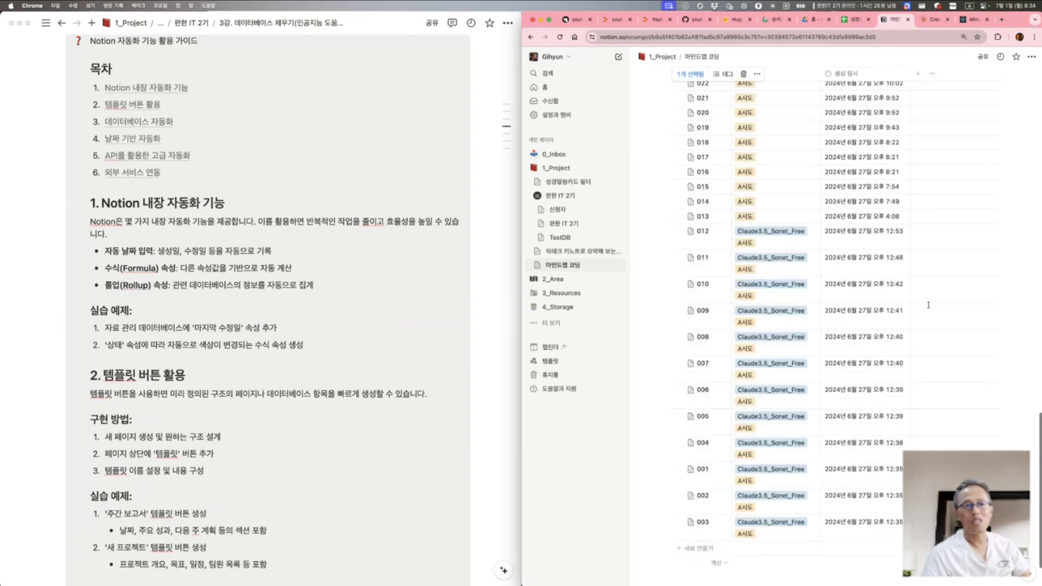
- Open entry 062 of the 마인드맵 코딩 table in side peek and read its feature lists
{"action": "scroll", "coordinate": [762, 375], "scroll_direction": "up", "scroll_amount": 5}
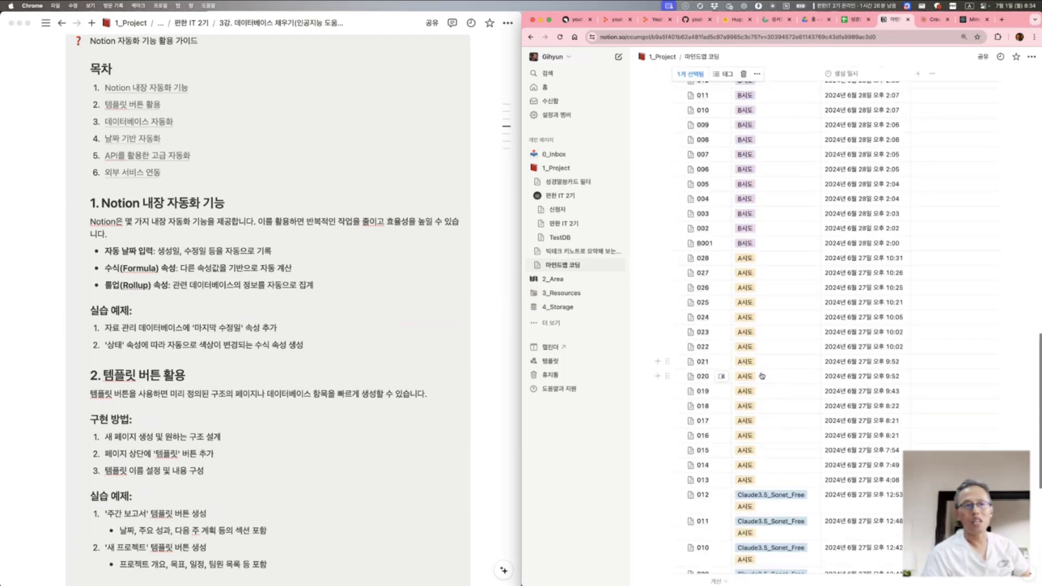
{"action": "scroll", "coordinate": [762, 376], "scroll_direction": "up", "scroll_amount": 2}
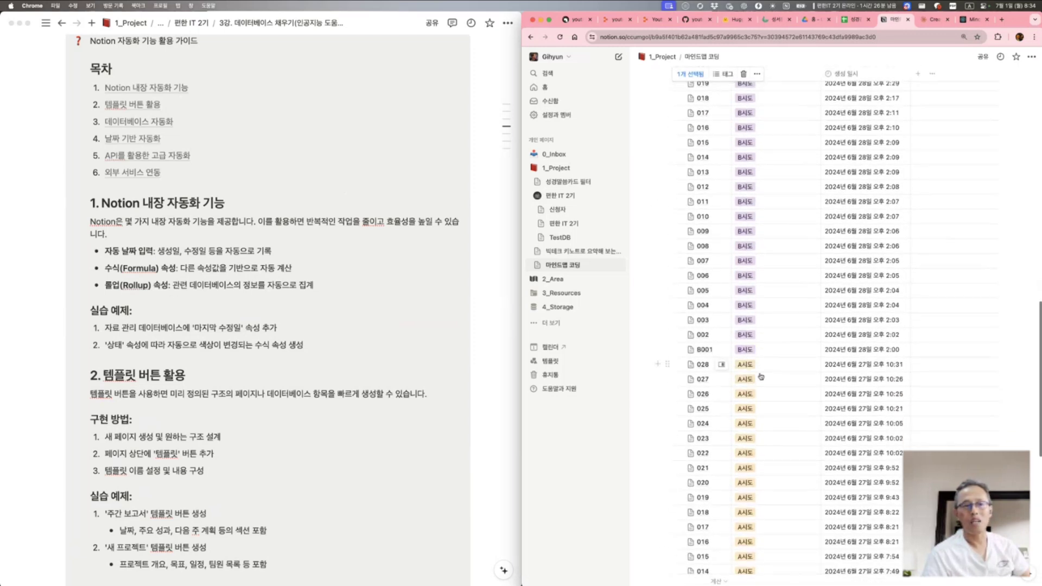
{"action": "scroll", "coordinate": [762, 369], "scroll_direction": "up", "scroll_amount": 4}
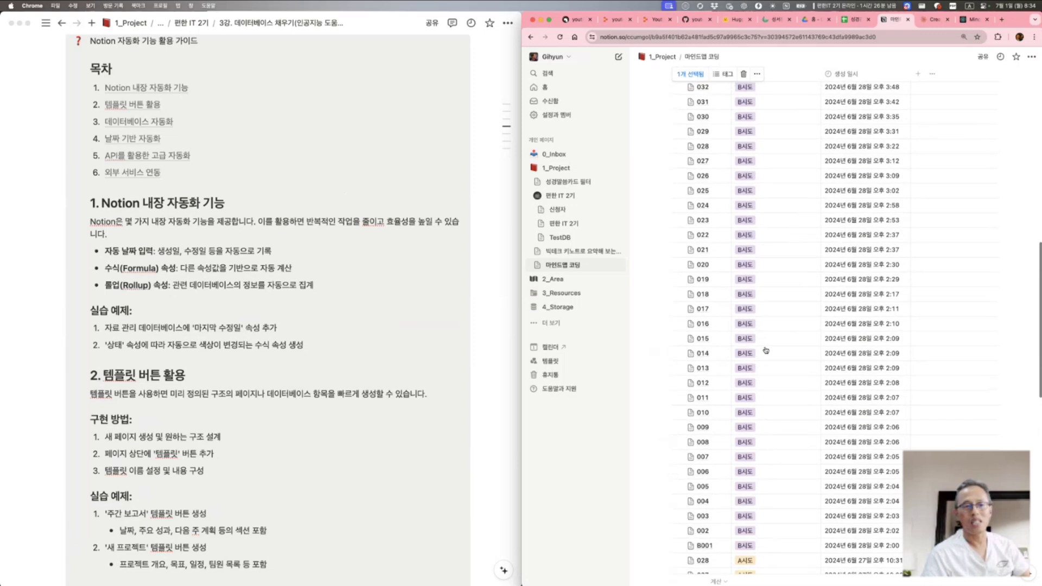
{"action": "scroll", "coordinate": [766, 350], "scroll_direction": "down", "scroll_amount": 3}
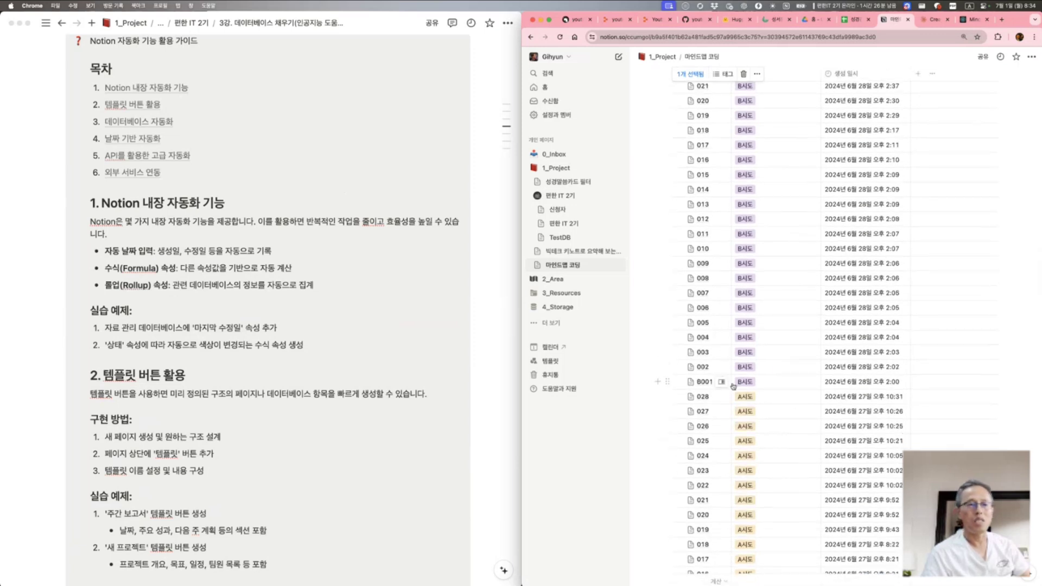
{"action": "left_click", "coordinate": [721, 381]}
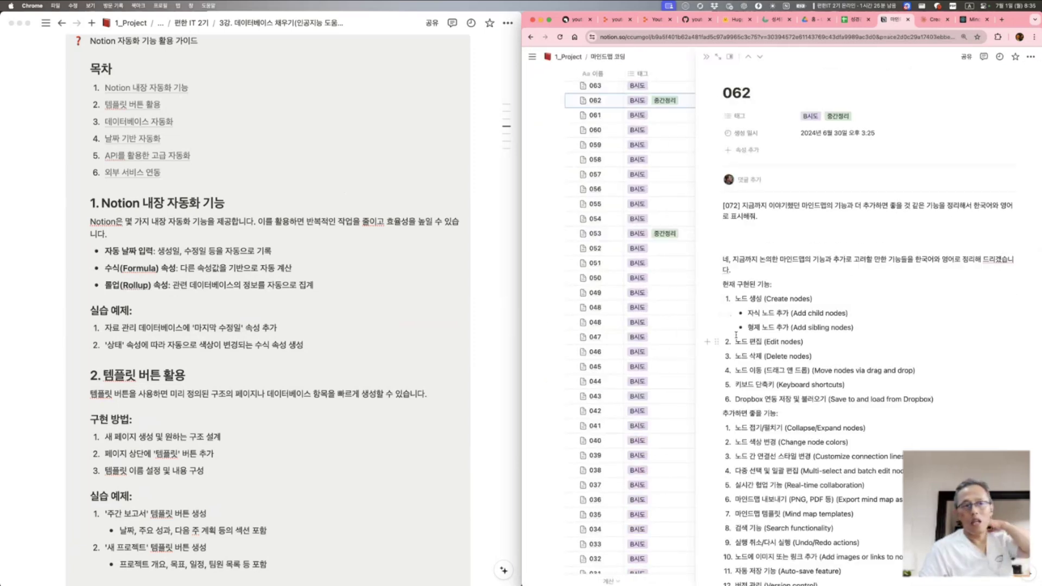
{"action": "scroll", "coordinate": [863, 452], "scroll_direction": "down", "scroll_amount": 3}
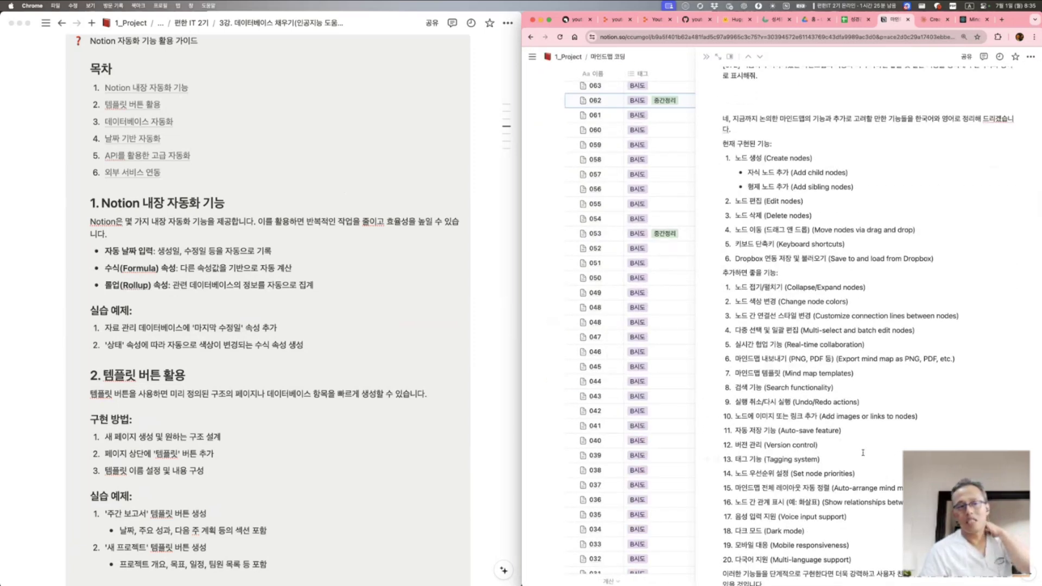
{"action": "scroll", "coordinate": [863, 452], "scroll_direction": "down", "scroll_amount": 1}
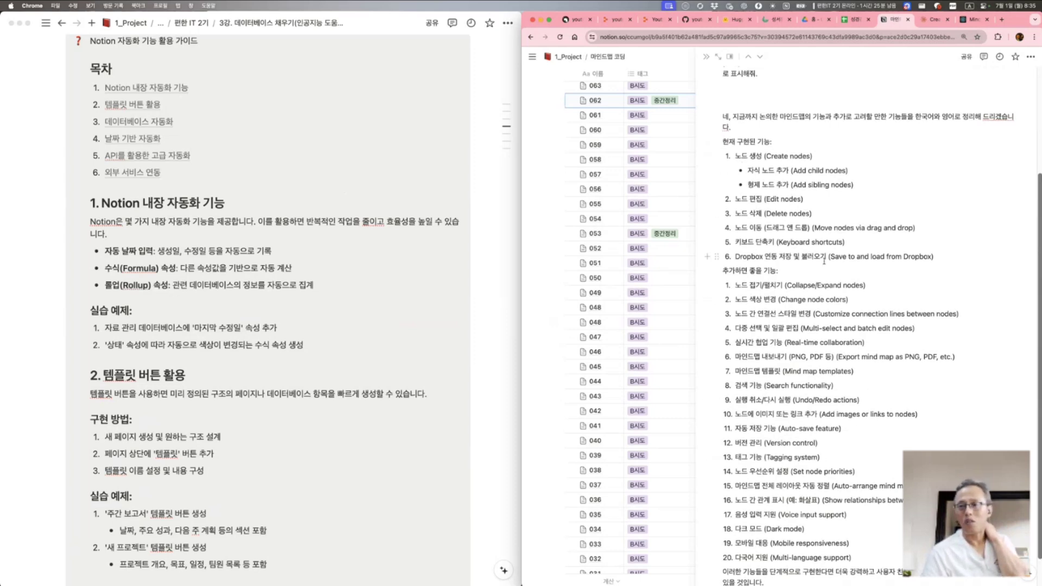
{"action": "scroll", "coordinate": [824, 261], "scroll_direction": "down", "scroll_amount": 1}
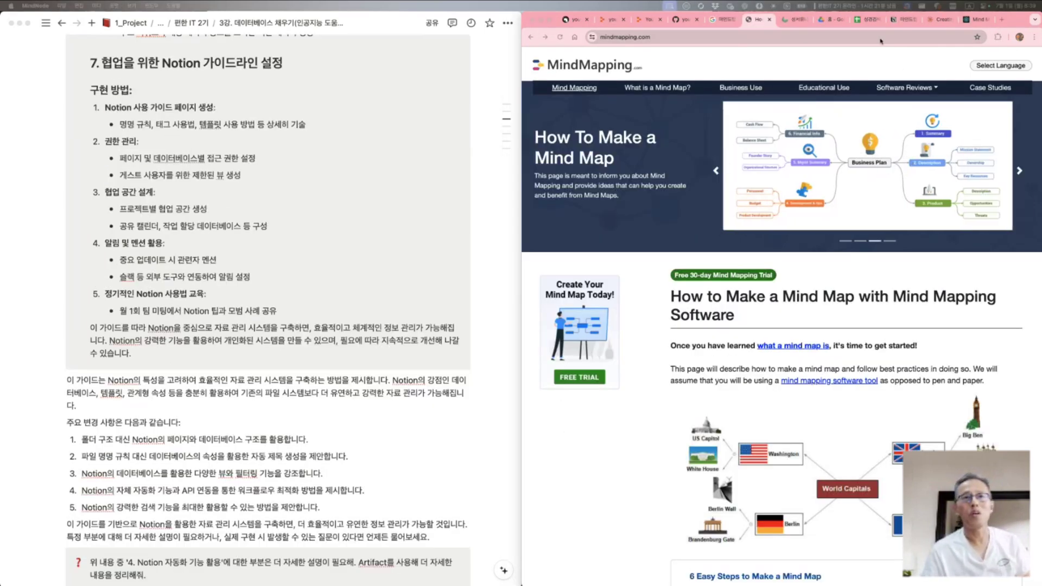
- Return to Claude's mind-map chat and highlight the opening lines of the original prompt
{"action": "left_click", "coordinate": [942, 19]}
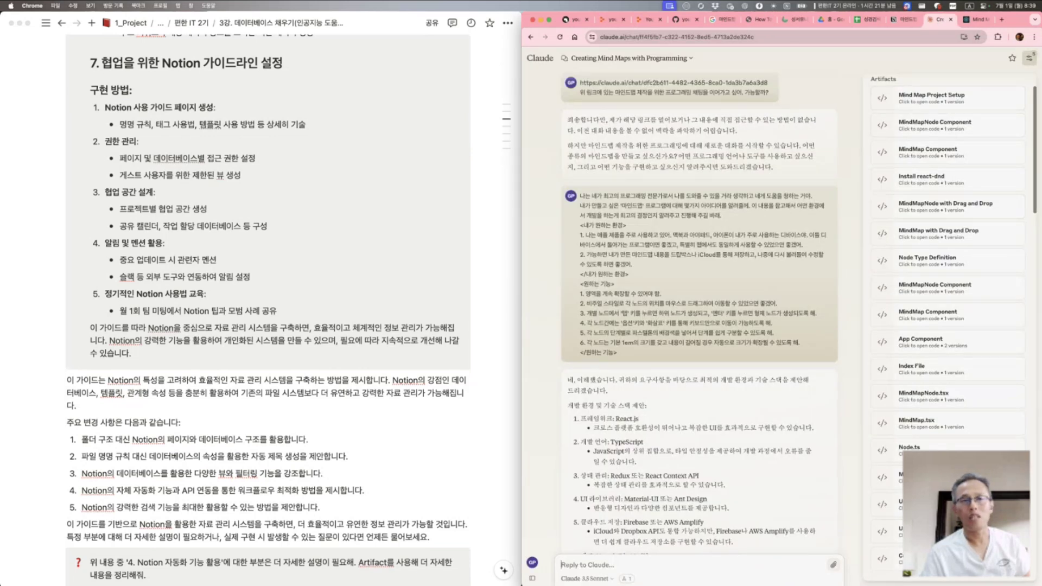
{"action": "scroll", "coordinate": [687, 269], "scroll_direction": "down", "scroll_amount": 5}
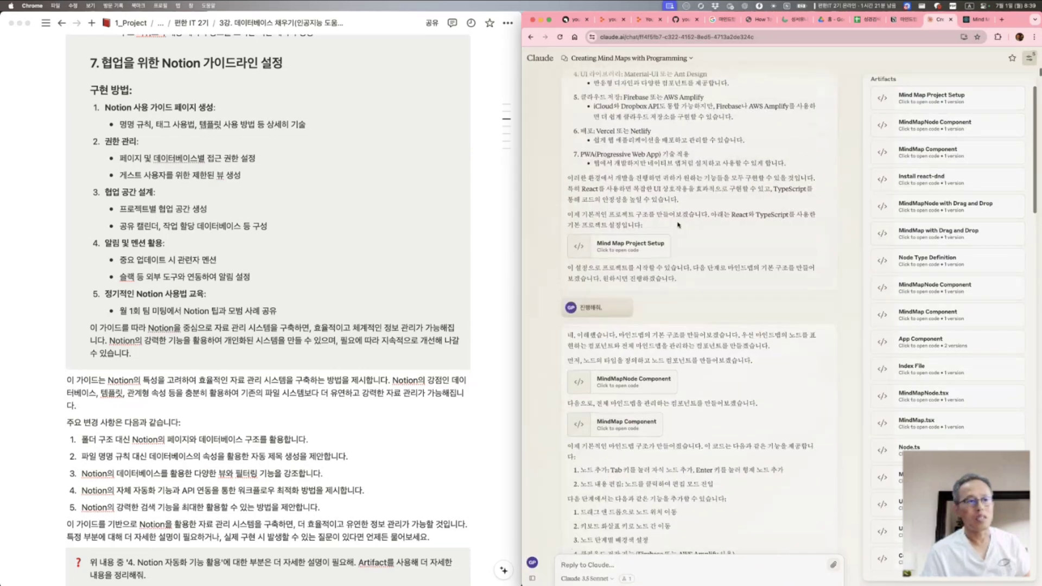
{"action": "scroll", "coordinate": [699, 271], "scroll_direction": "up", "scroll_amount": 3}
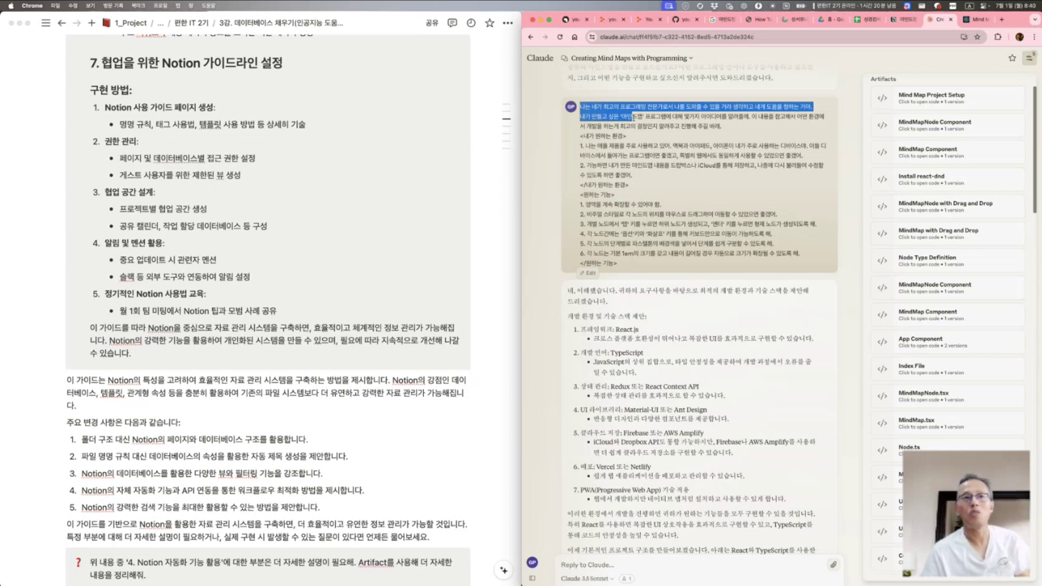
{"action": "left_click_drag", "start_coordinate": [633, 116], "coordinate": [733, 128]}
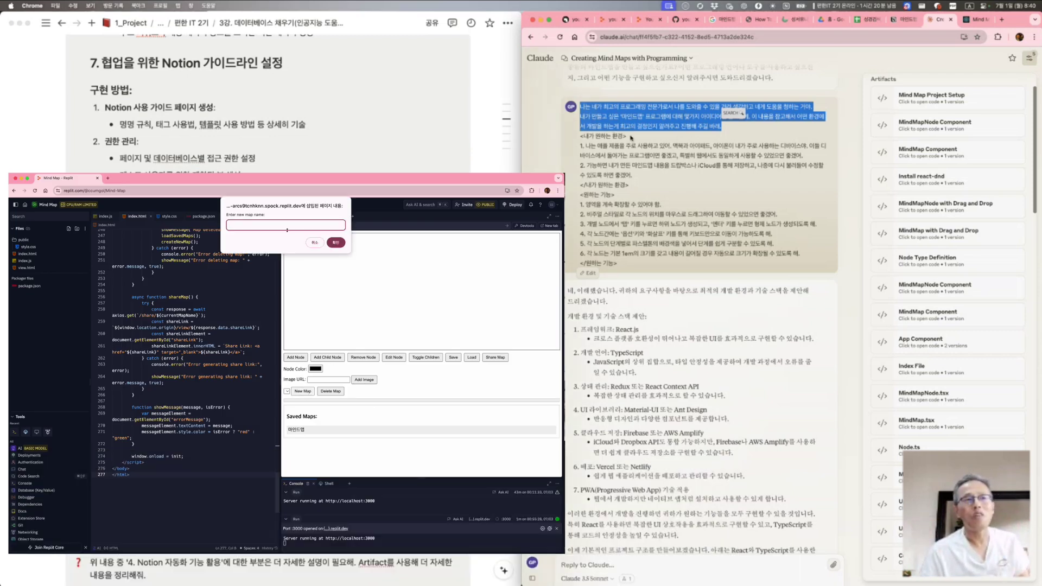
- Highlight the <내가 원하는 환경> heading and the Dropbox or iCloud saving requirement in the prompt
{"action": "left_click_drag", "start_coordinate": [628, 137], "coordinate": [805, 160]}
{"action": "left_click", "coordinate": [622, 156]}
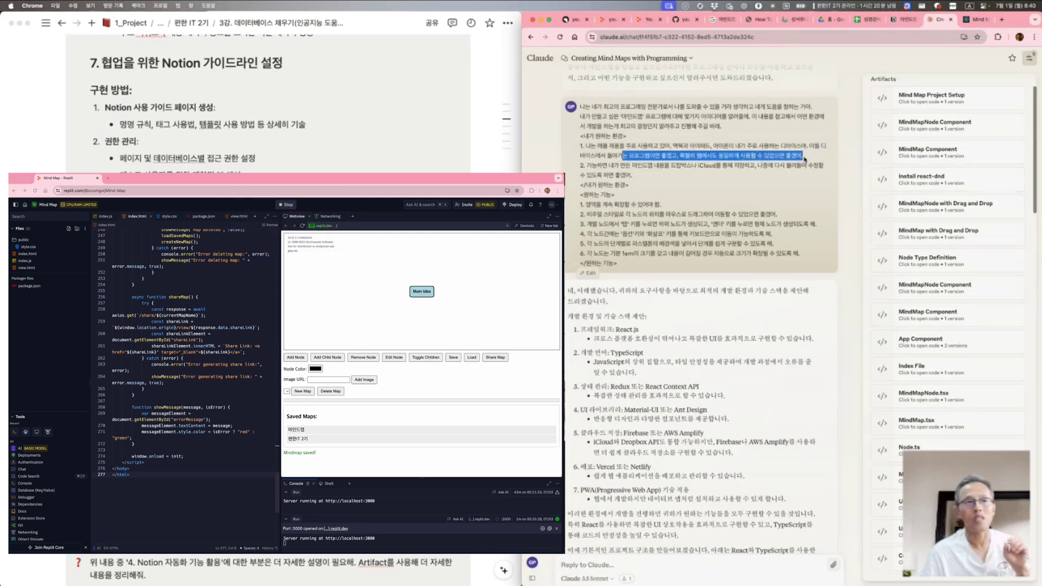
{"action": "left_click_drag", "start_coordinate": [608, 165], "coordinate": [703, 177]}
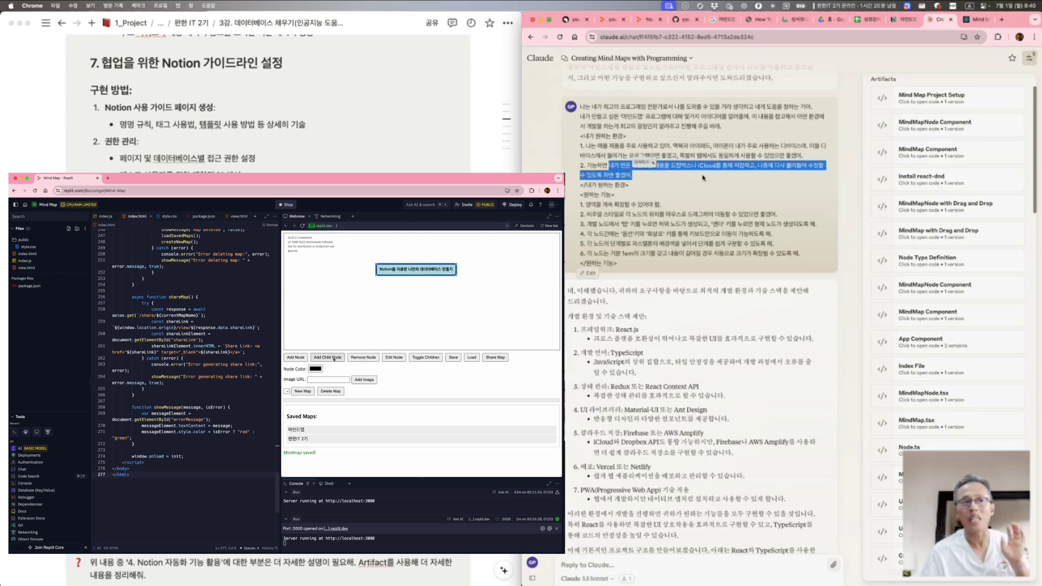
{"action": "left_click", "coordinate": [655, 190]}
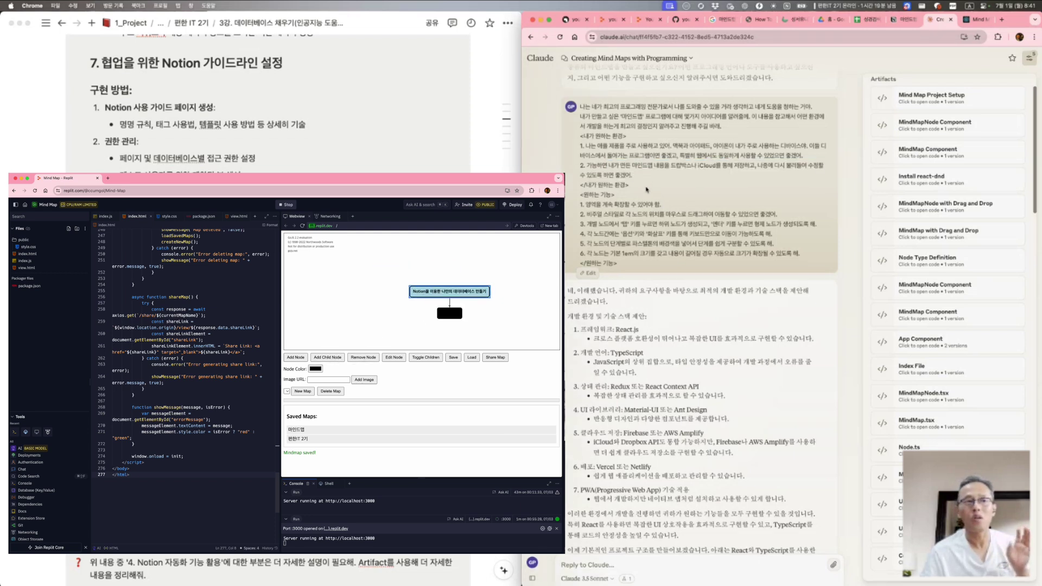
- Colour the mind map's root node light green
{"action": "left_click", "coordinate": [316, 369]}
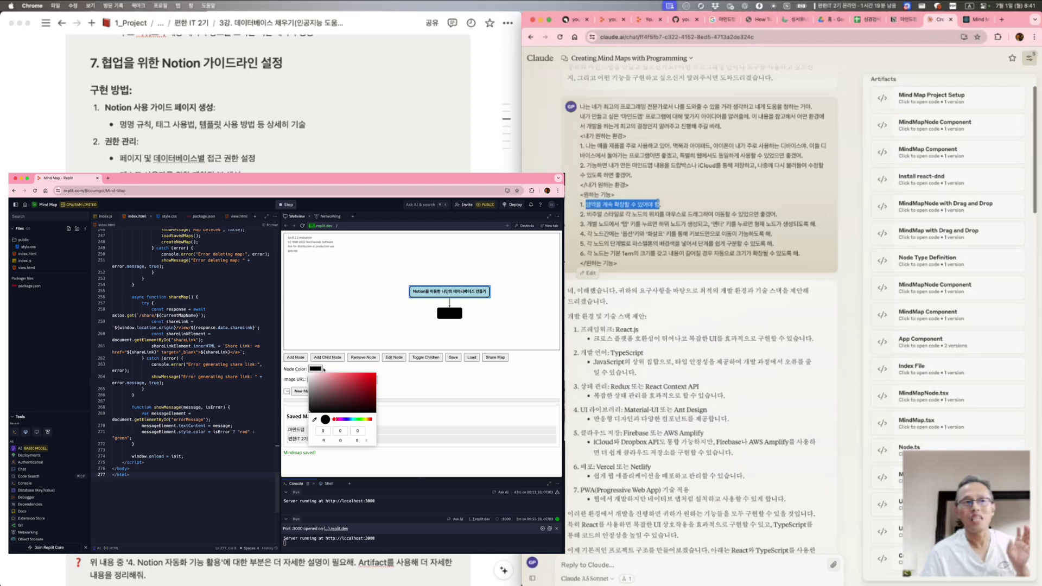
{"action": "left_click", "coordinate": [354, 419]}
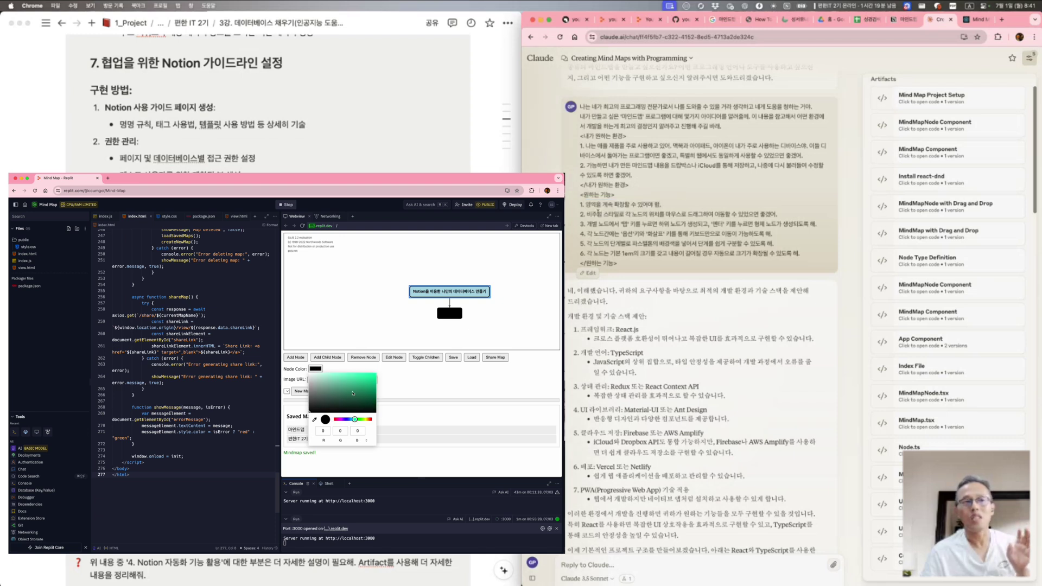
{"action": "left_click", "coordinate": [342, 375]}
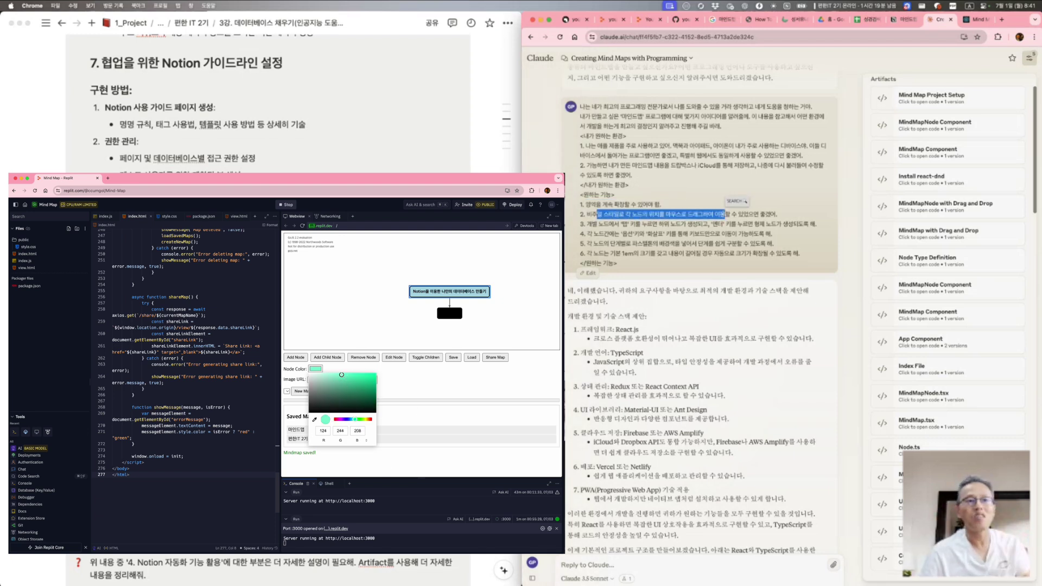
{"action": "key", "text": "Return"}
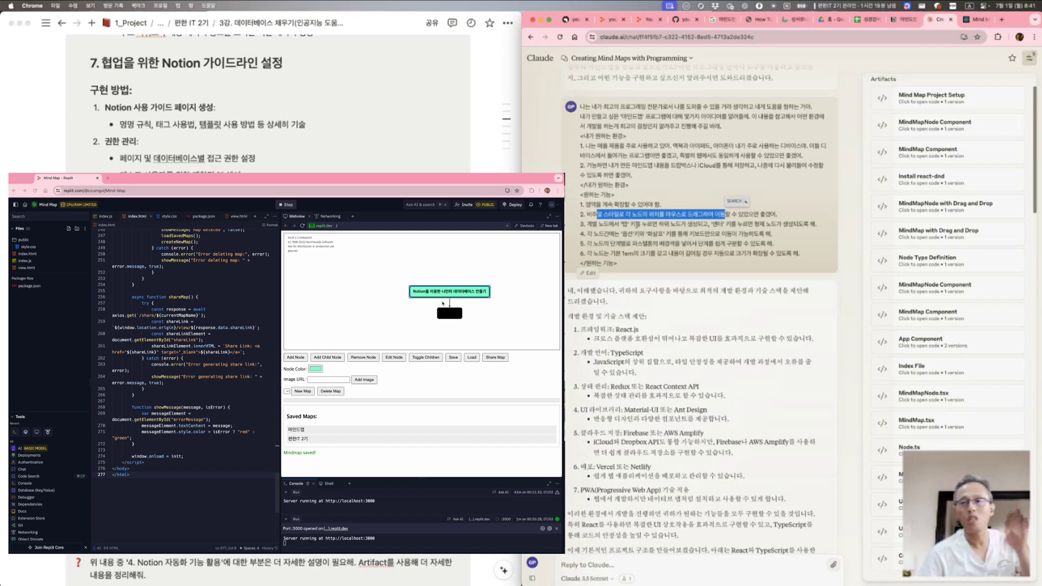
- Label the first child node 'Notion과 Second Brain 소개' and colour it mint
{"action": "left_click", "coordinate": [455, 314]}
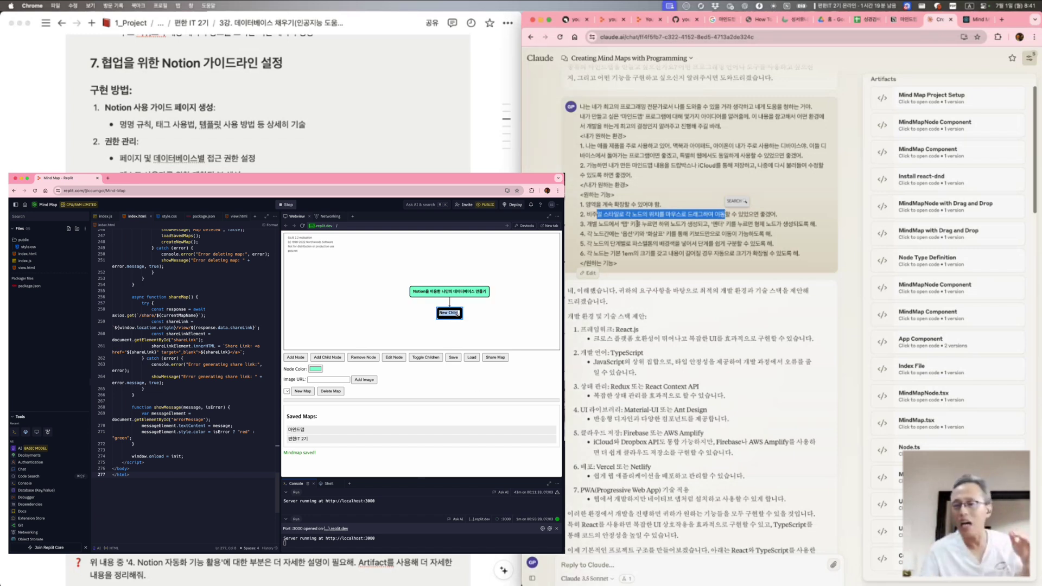
{"action": "type", "text": "Notion과 Second Brain 소개"}
{"action": "left_click", "coordinate": [460, 313]}
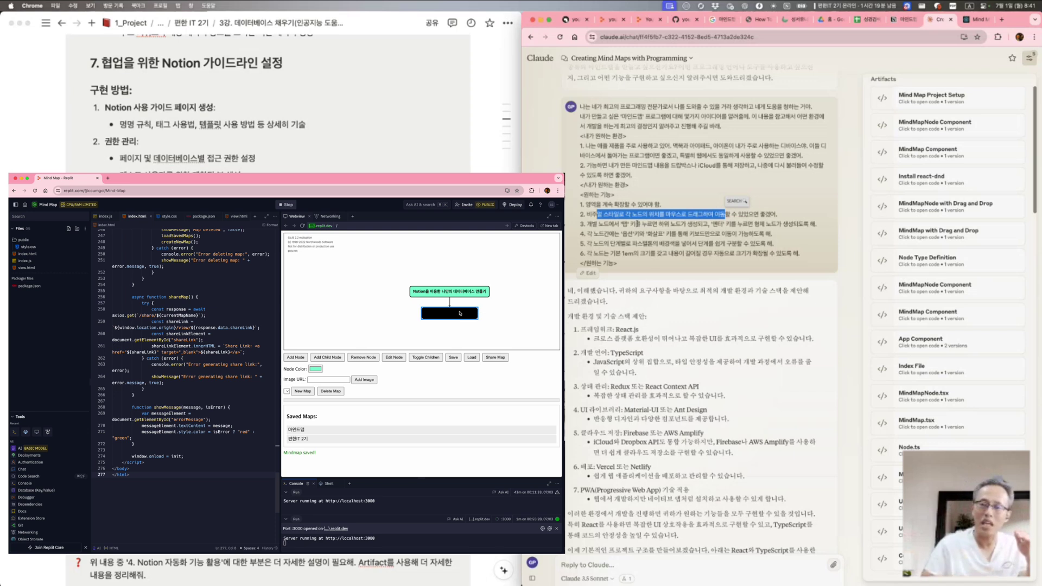
{"action": "left_click", "coordinate": [316, 369]}
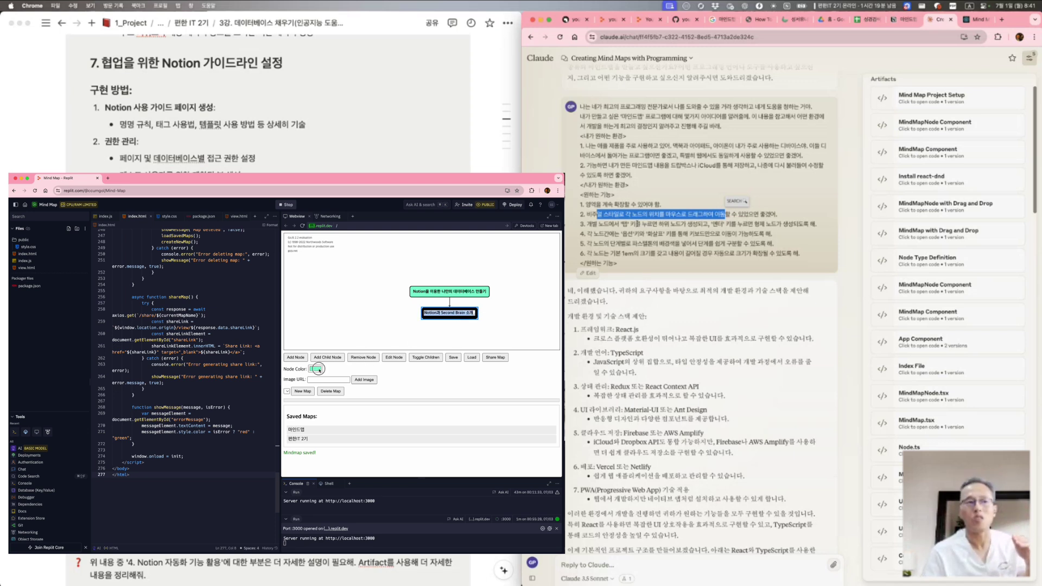
{"action": "left_click_drag", "start_coordinate": [604, 243], "coordinate": [708, 243]}
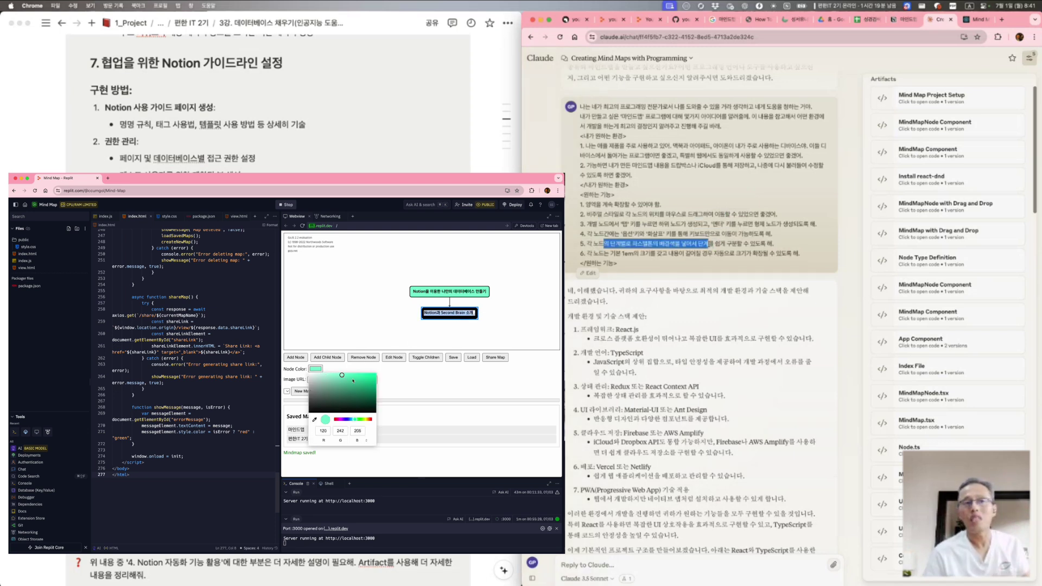
{"action": "left_click", "coordinate": [364, 329]}
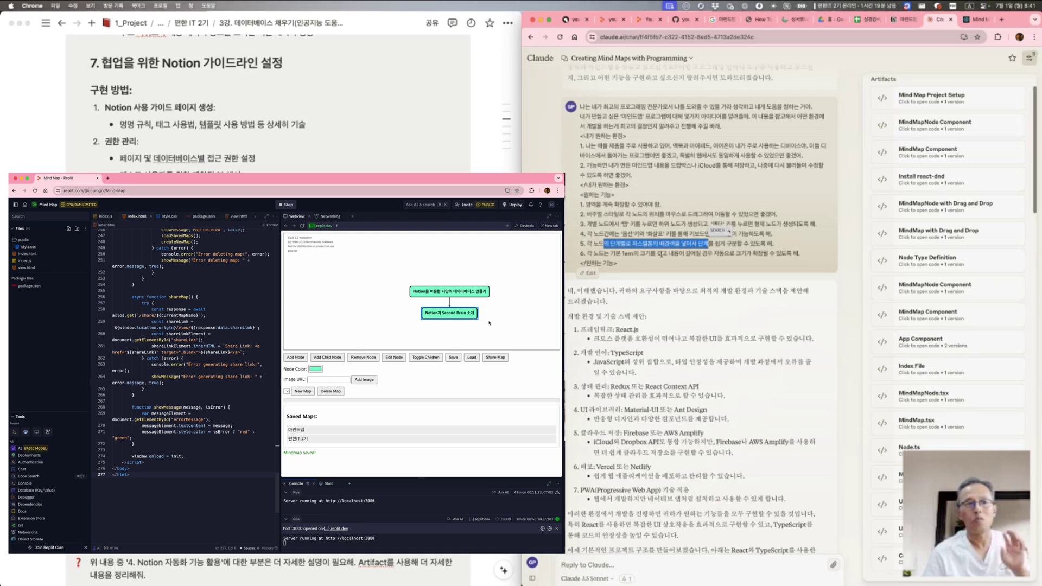
- Add a second child node under the root
{"action": "left_click", "coordinate": [456, 292]}
{"action": "left_click_drag", "start_coordinate": [616, 252], "coordinate": [617, 263]}
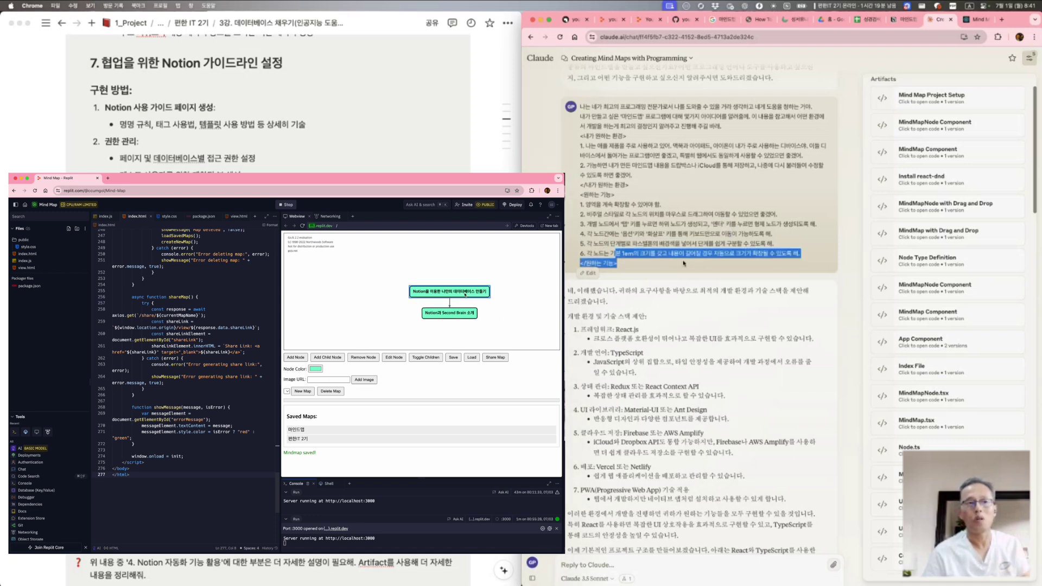
{"action": "left_click", "coordinate": [339, 358]}
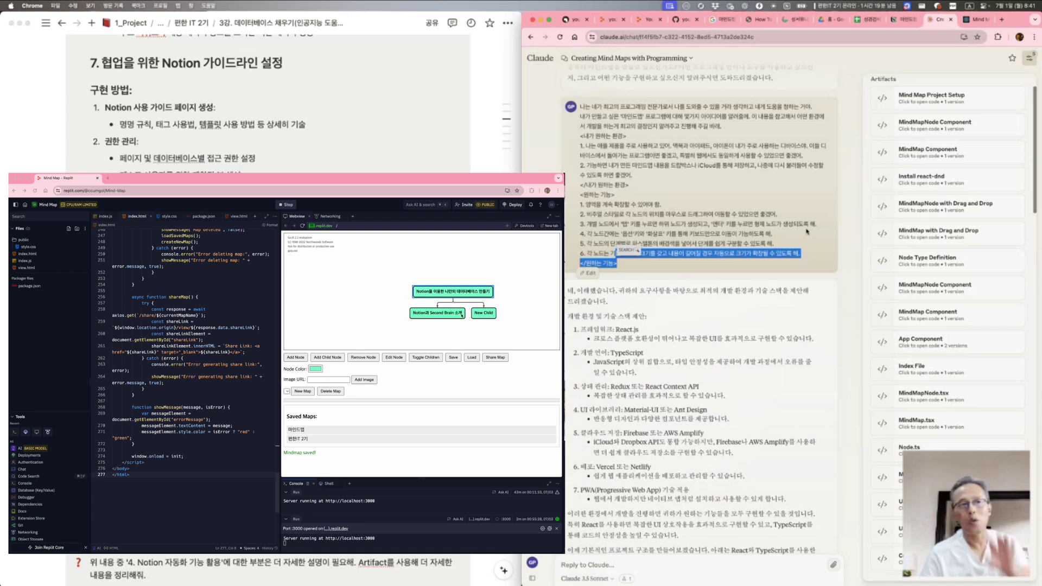
- Rename the New Child node to '노션 데이터베이스 만들기'
{"action": "left_click", "coordinate": [488, 313]}
{"action": "double_click", "coordinate": [489, 314]}
{"action": "type", "text": "노션 데이터베이스 만들기"}
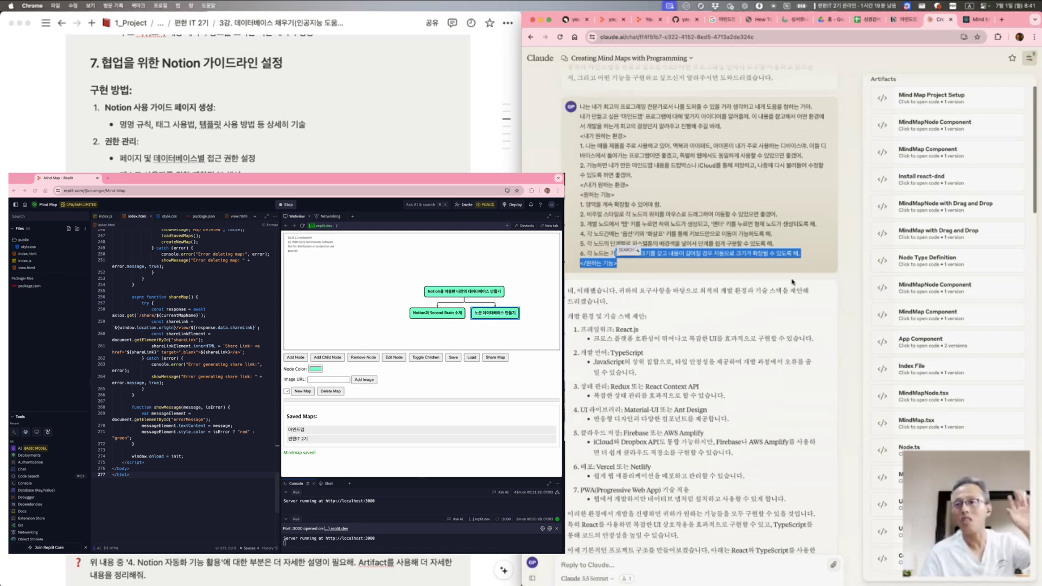
{"action": "scroll", "coordinate": [781, 283], "scroll_direction": "down", "scroll_amount": 5}
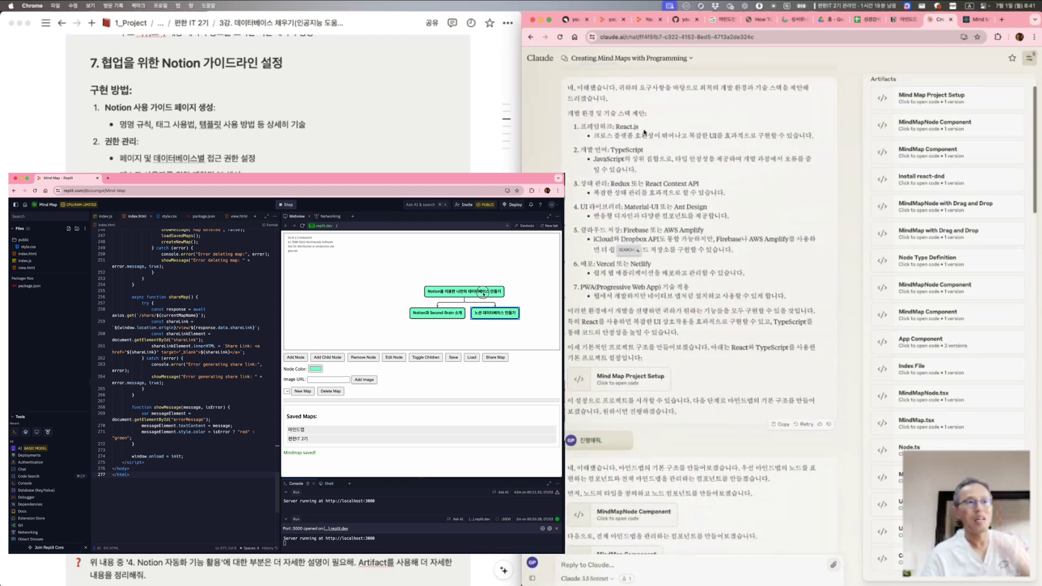
- Add a third root child named '인공지능 도움받아 데이터베이스 채우기'
{"action": "left_click", "coordinate": [486, 292]}
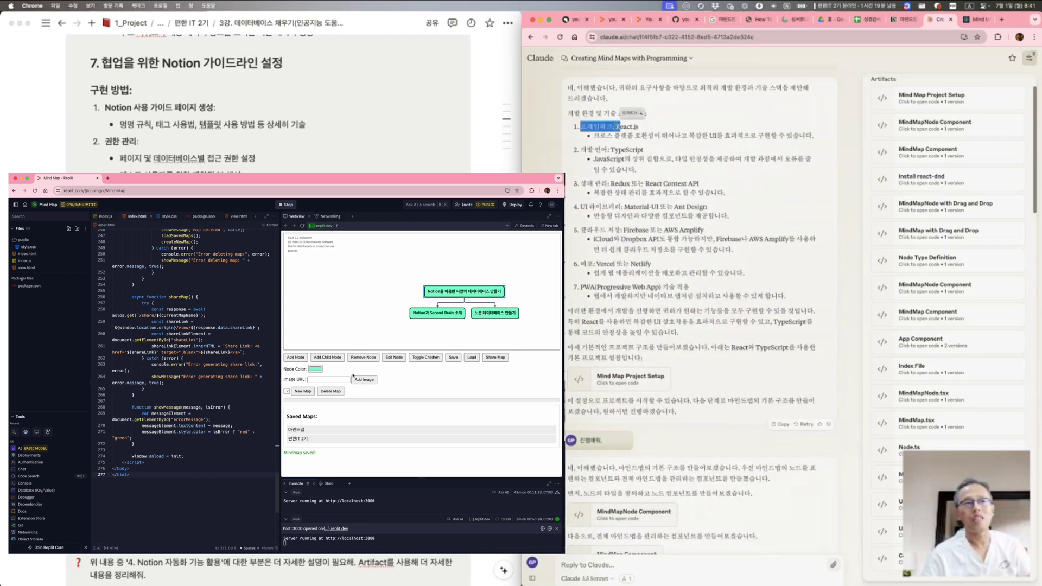
{"action": "left_click", "coordinate": [328, 357]}
{"action": "left_click_drag", "start_coordinate": [615, 126], "coordinate": [638, 133]}
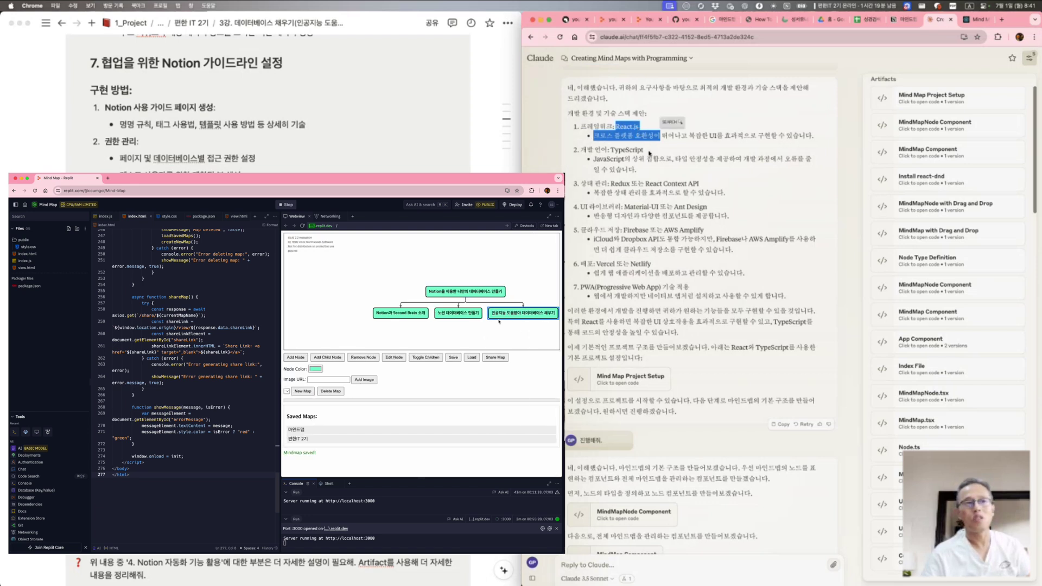
{"action": "left_click", "coordinate": [649, 153]}
- Drag the root and its three children apart to spread out the layout
{"action": "left_click_drag", "start_coordinate": [581, 149], "coordinate": [609, 151]}
{"action": "left_click_drag", "start_coordinate": [487, 293], "coordinate": [379, 269]}
{"action": "left_click_drag", "start_coordinate": [610, 183], "coordinate": [622, 184]}
{"action": "left_click_drag", "start_coordinate": [406, 316], "coordinate": [327, 303]}
{"action": "left_click_drag", "start_coordinate": [640, 184], "coordinate": [581, 184]}
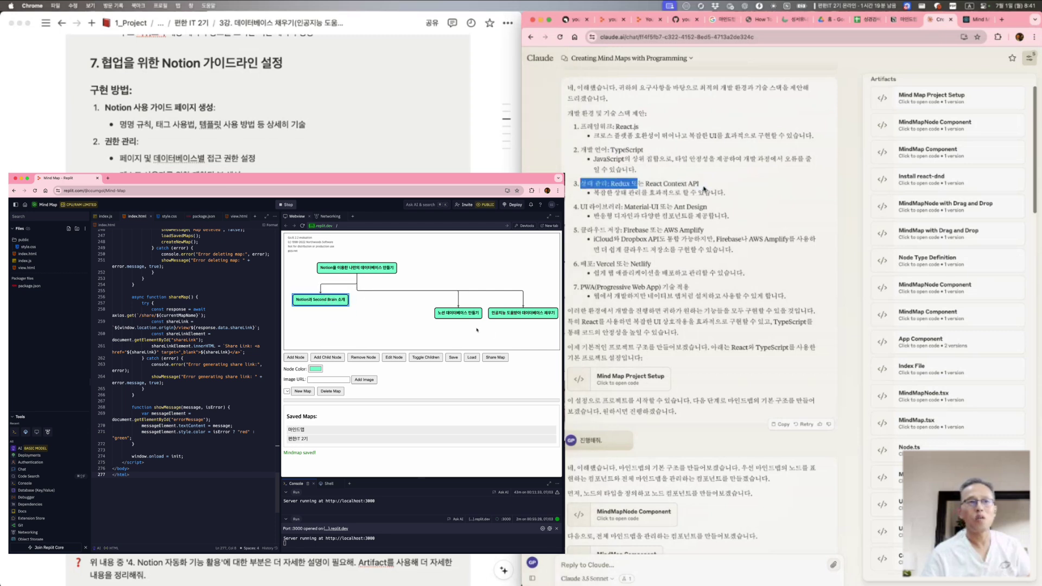
{"action": "left_click_drag", "start_coordinate": [458, 313], "coordinate": [386, 303]}
{"action": "left_click_drag", "start_coordinate": [613, 229], "coordinate": [671, 230]}
{"action": "left_click_drag", "start_coordinate": [523, 313], "coordinate": [466, 299]}
{"action": "left_click_drag", "start_coordinate": [580, 263], "coordinate": [604, 264]}
{"action": "left_click_drag", "start_coordinate": [466, 299], "coordinate": [467, 299]}
{"action": "left_click_drag", "start_coordinate": [604, 264], "coordinate": [568, 87]}
- Add a 'ChatGPT' child under '인공지능 도움받아 데이터베이스 채우기'
{"action": "left_click", "coordinate": [662, 266]}
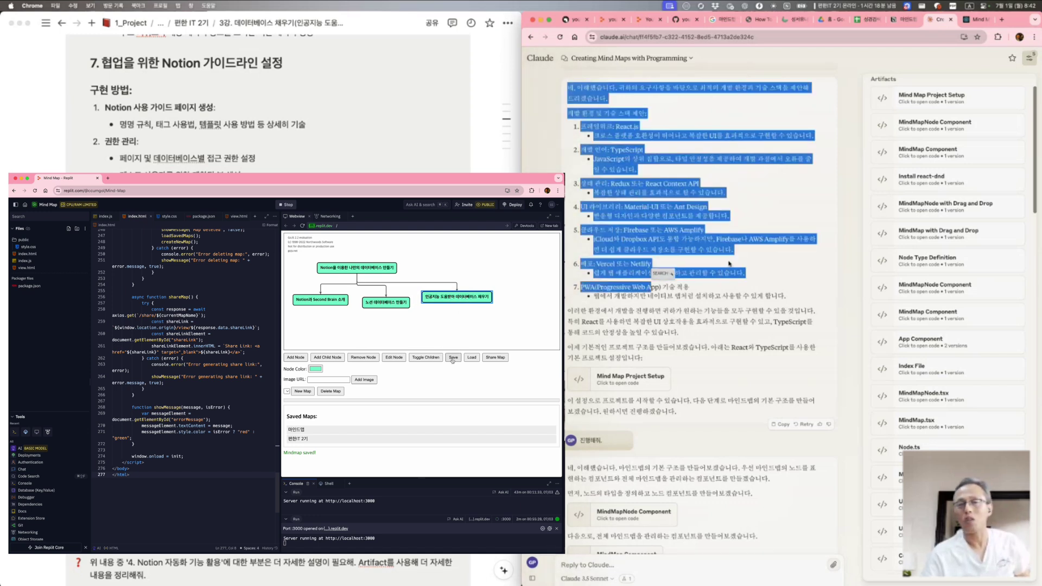
{"action": "left_click", "coordinate": [570, 224]}
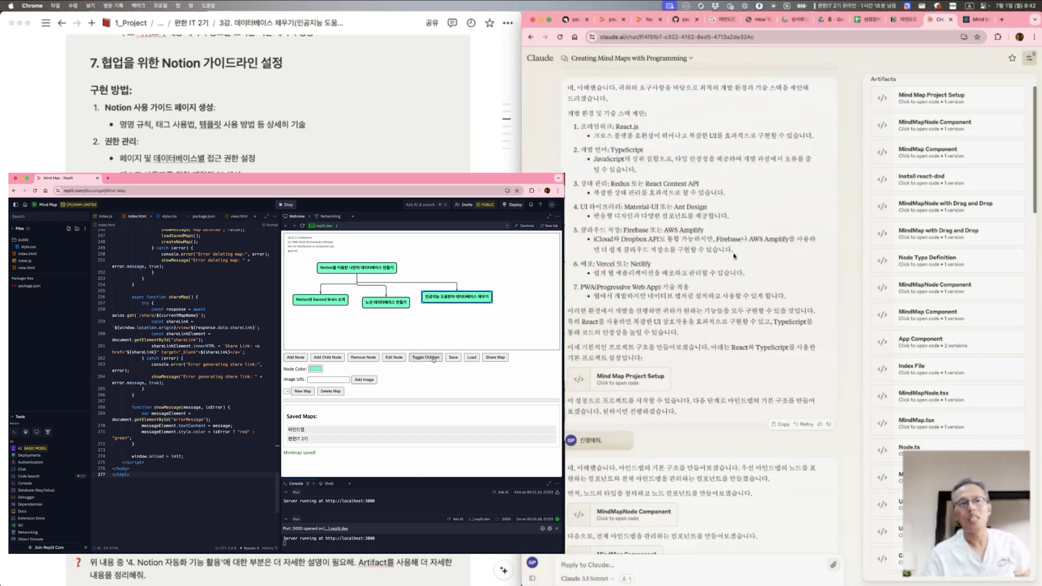
{"action": "left_click", "coordinate": [342, 361]}
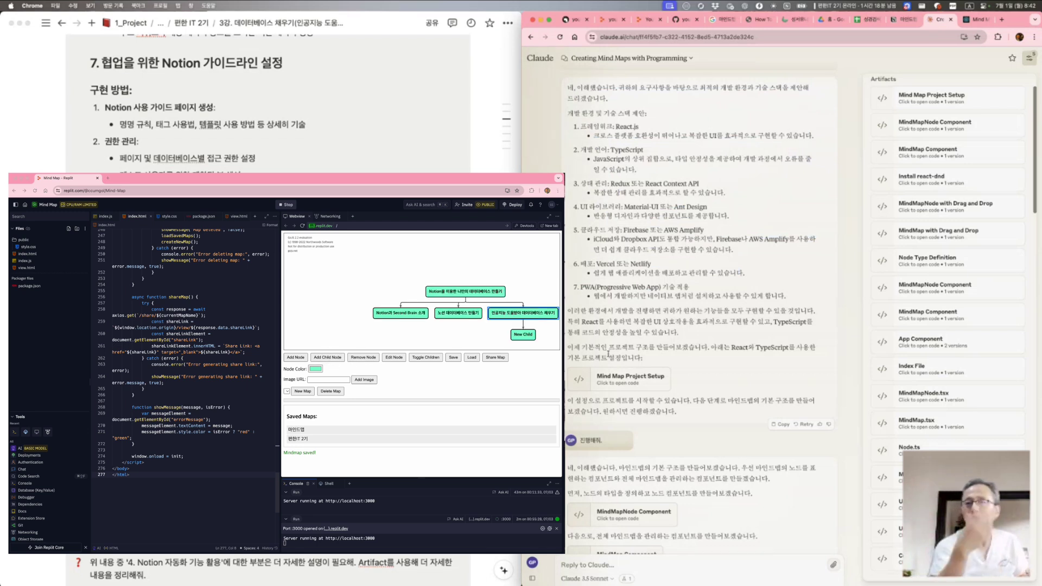
{"action": "scroll", "coordinate": [620, 345], "scroll_direction": "down", "scroll_amount": 3}
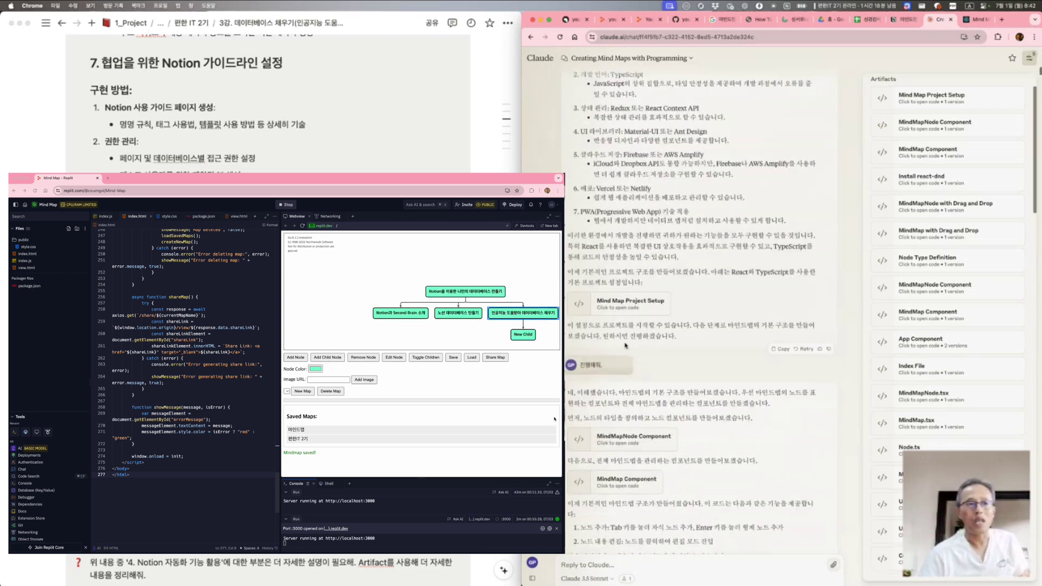
{"action": "left_click", "coordinate": [675, 303]}
{"action": "double_click", "coordinate": [523, 334]}
{"action": "type", "text": "ChatGPT"}
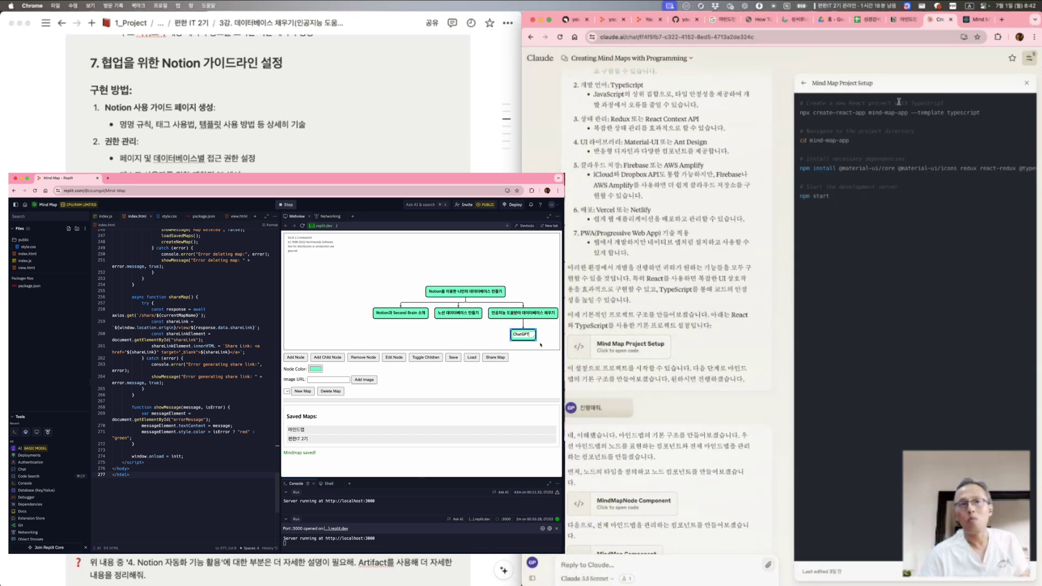
- Add a 'Claude 3.5' node beside ChatGPT, then collapse and re-expand those children
{"action": "left_click_drag", "start_coordinate": [980, 112], "coordinate": [956, 113]}
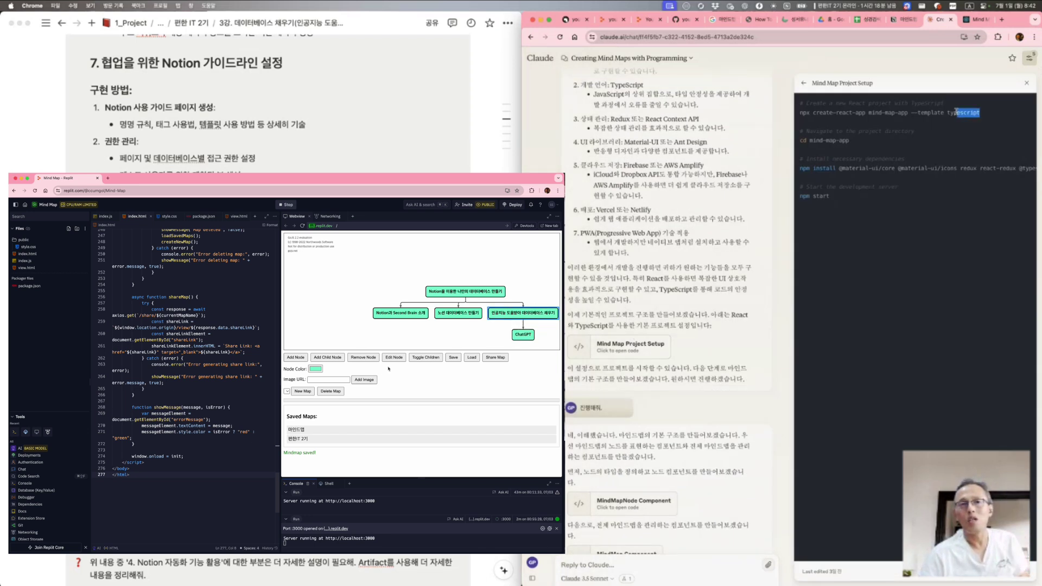
{"action": "left_click", "coordinate": [327, 358]}
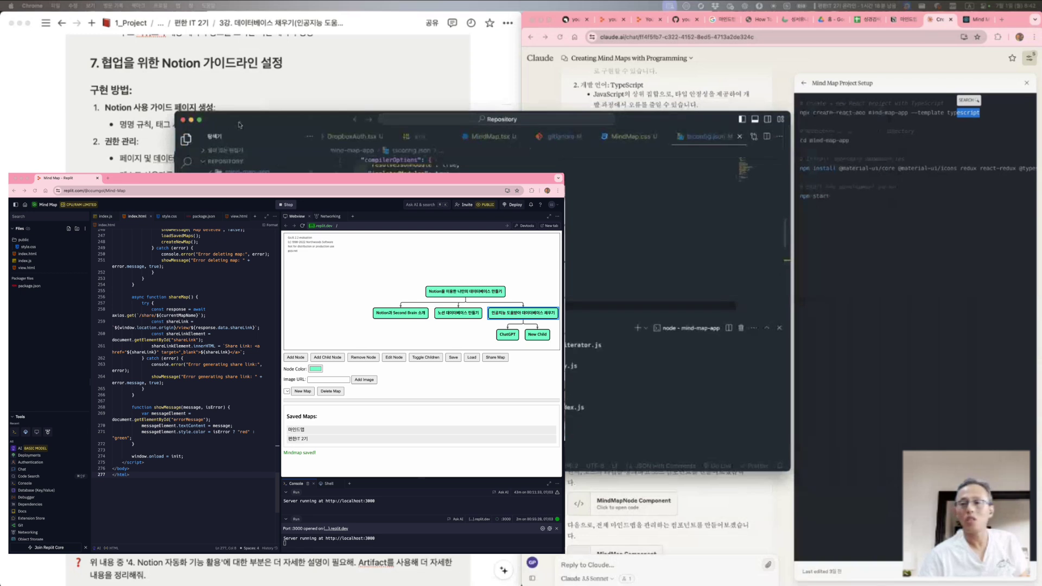
{"action": "left_click_drag", "start_coordinate": [239, 124], "coordinate": [230, 122]}
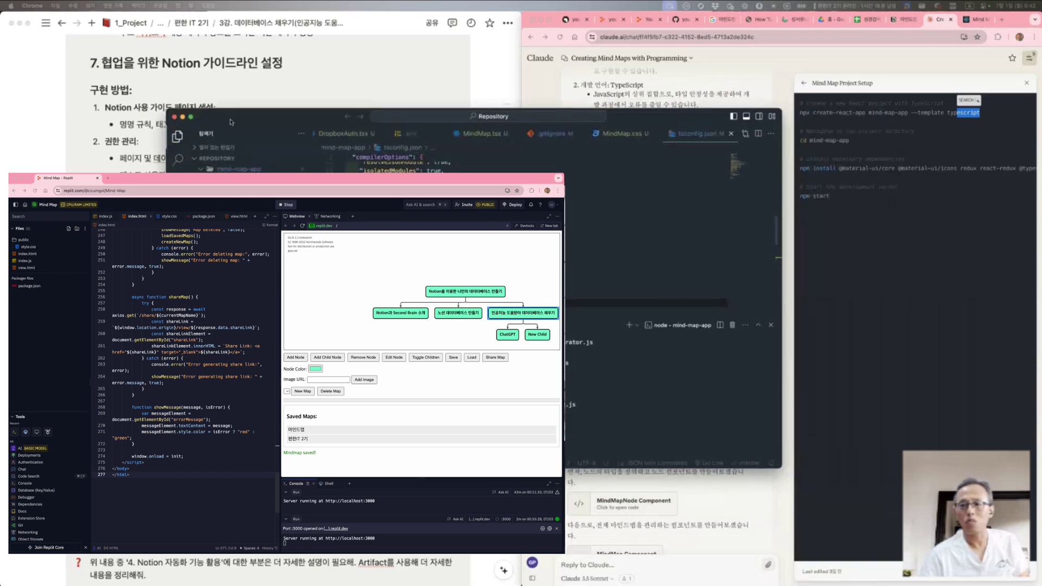
{"action": "left_click", "coordinate": [542, 336]}
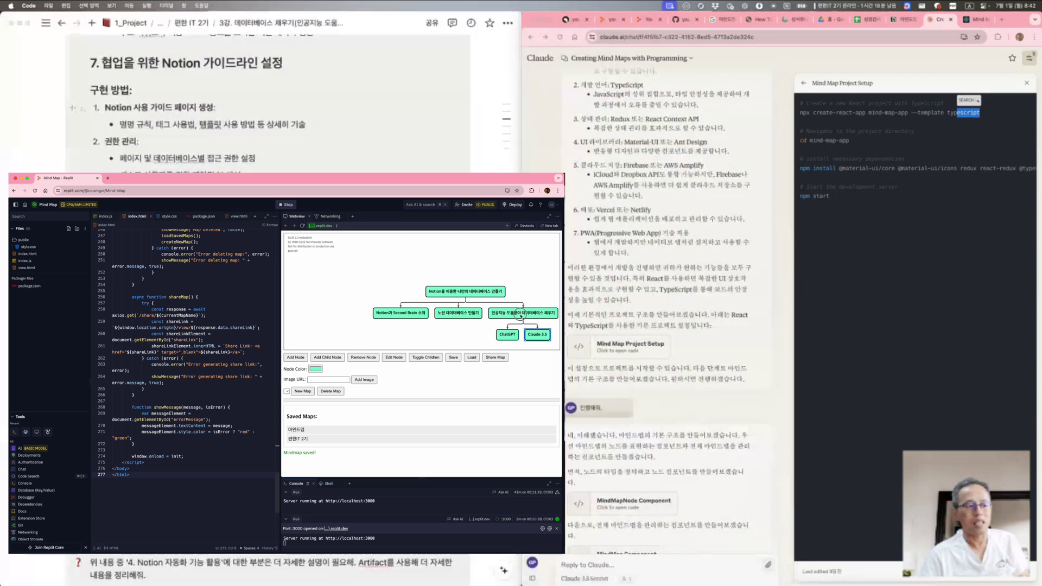
{"action": "left_click", "coordinate": [521, 315]}
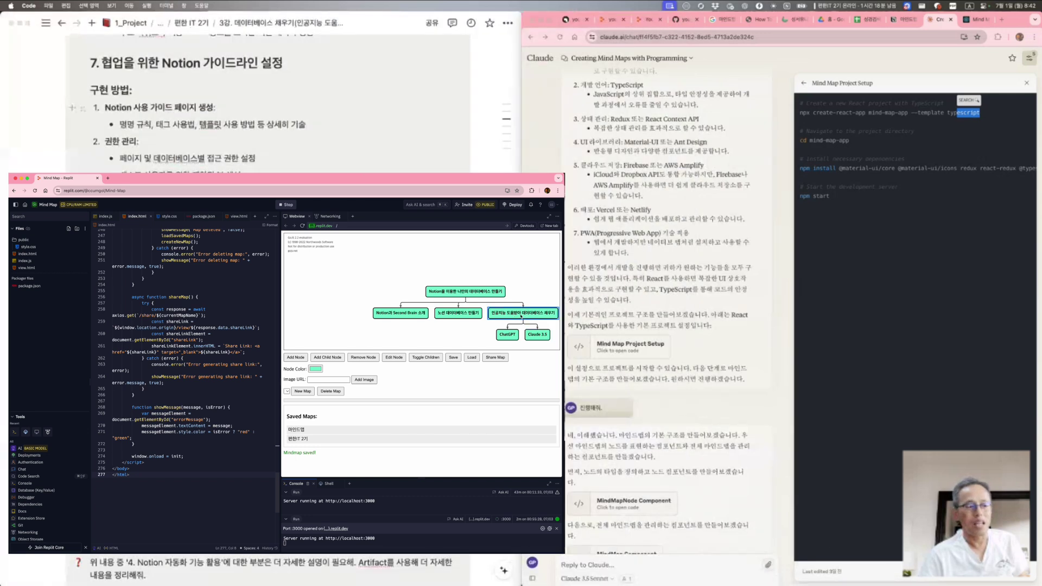
{"action": "left_click", "coordinate": [427, 358]}
{"action": "left_click", "coordinate": [426, 358]}
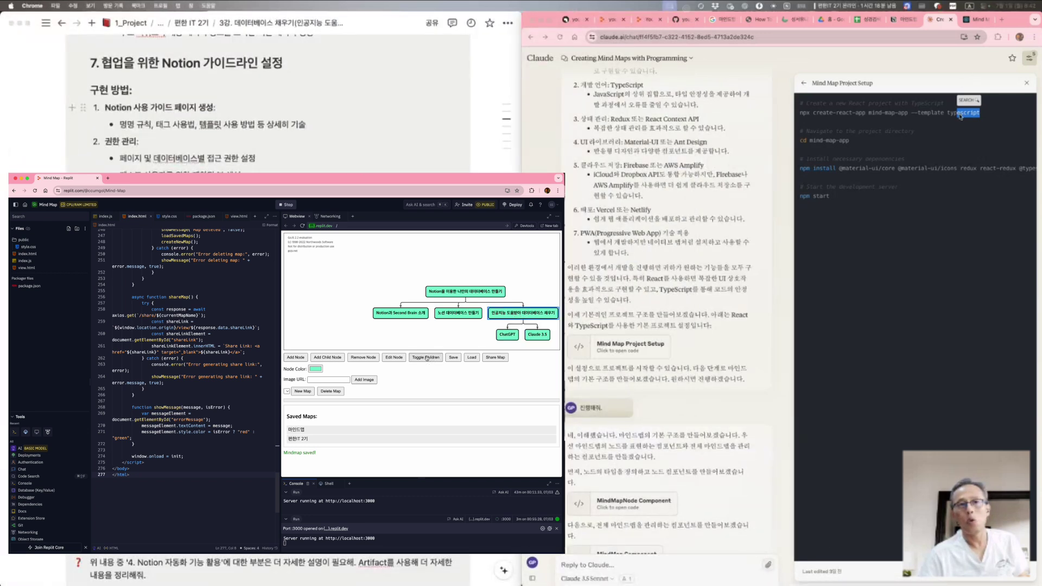
- Copy the npx create-react-app command from the setup code into the VS Code terminal
{"action": "left_click_drag", "start_coordinate": [800, 112], "coordinate": [980, 112]}
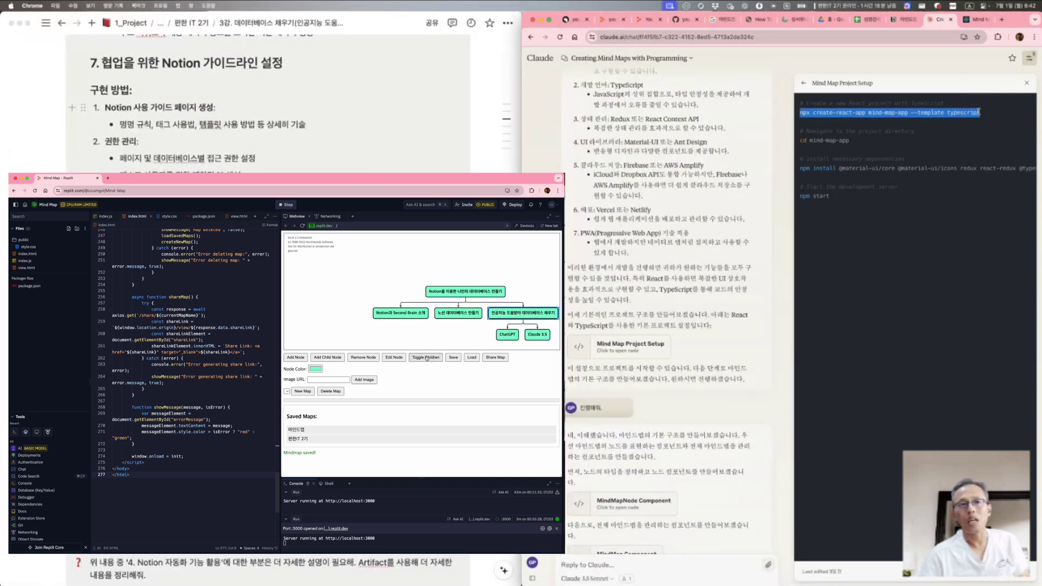
{"action": "key", "text": "super+c"}
{"action": "key", "text": "super+Tab"}
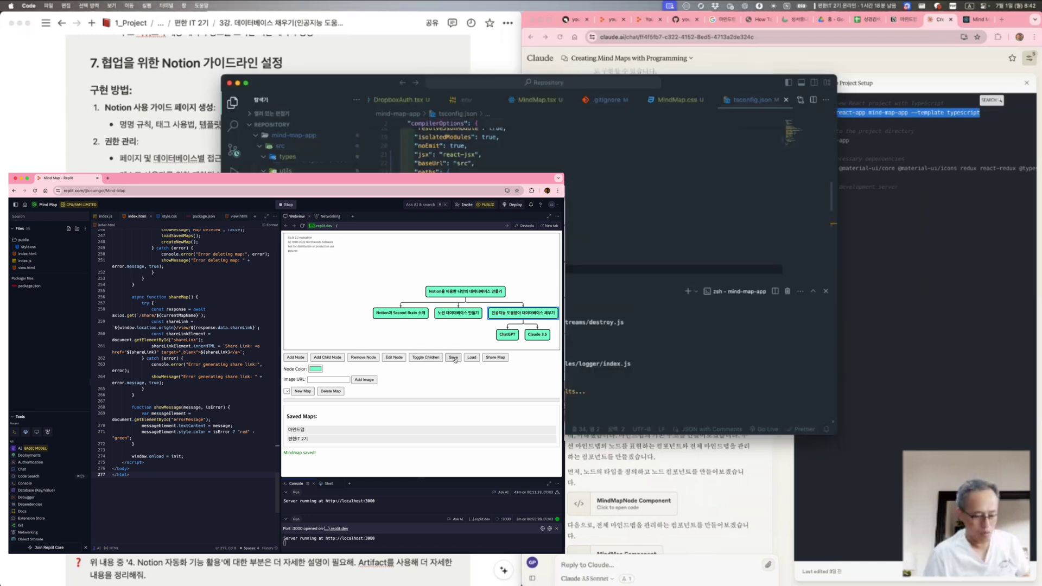
{"action": "key", "text": "super+v"}
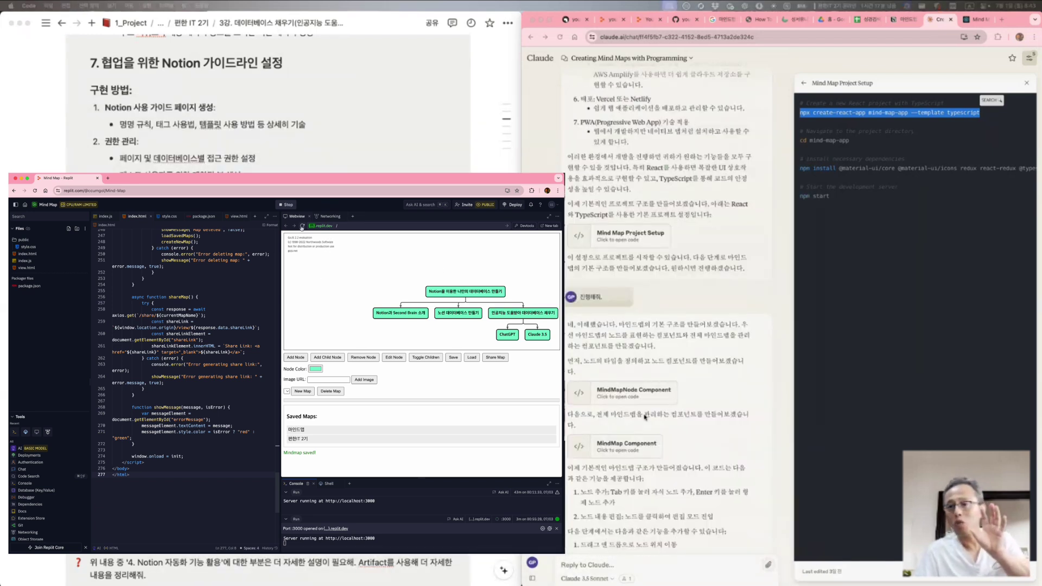
- Reload the preview, load the saved 편한IT 2기 map, and view the MindMapNode Component code
{"action": "left_click", "coordinate": [302, 226]}
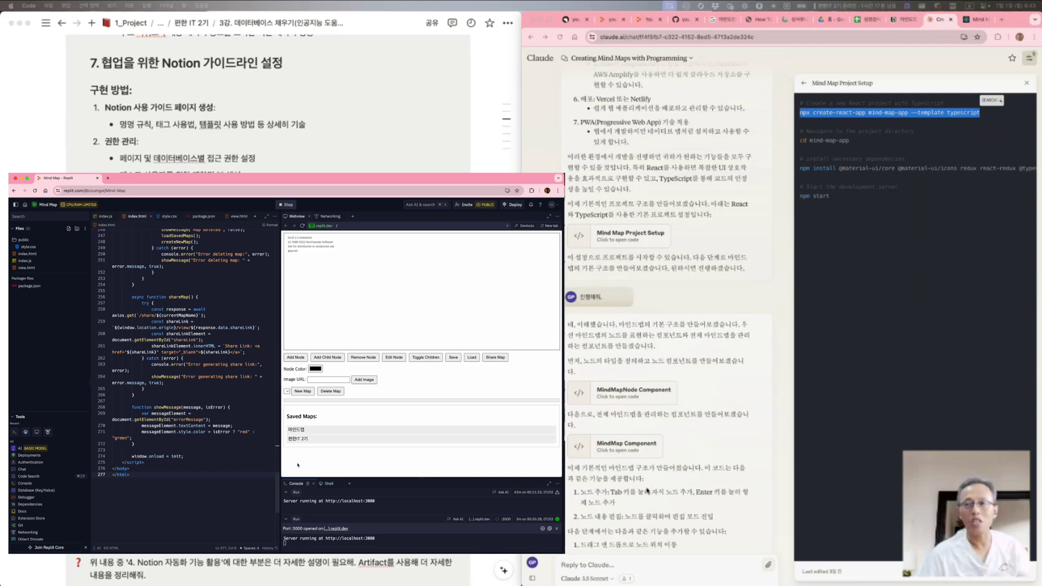
{"action": "left_click", "coordinate": [296, 440]}
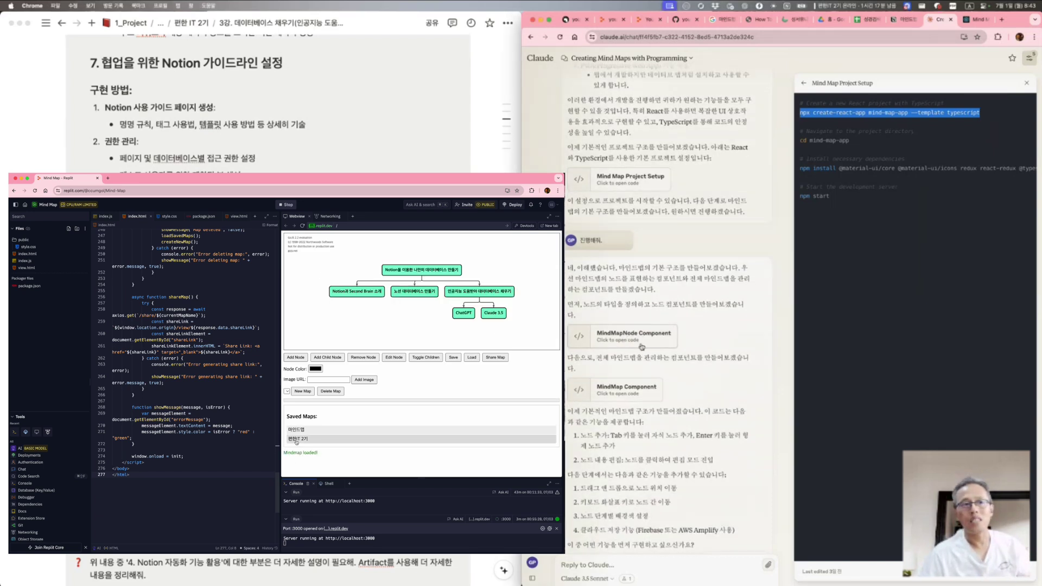
{"action": "left_click", "coordinate": [642, 346]}
{"action": "scroll", "coordinate": [852, 283], "scroll_direction": "down", "scroll_amount": 3}
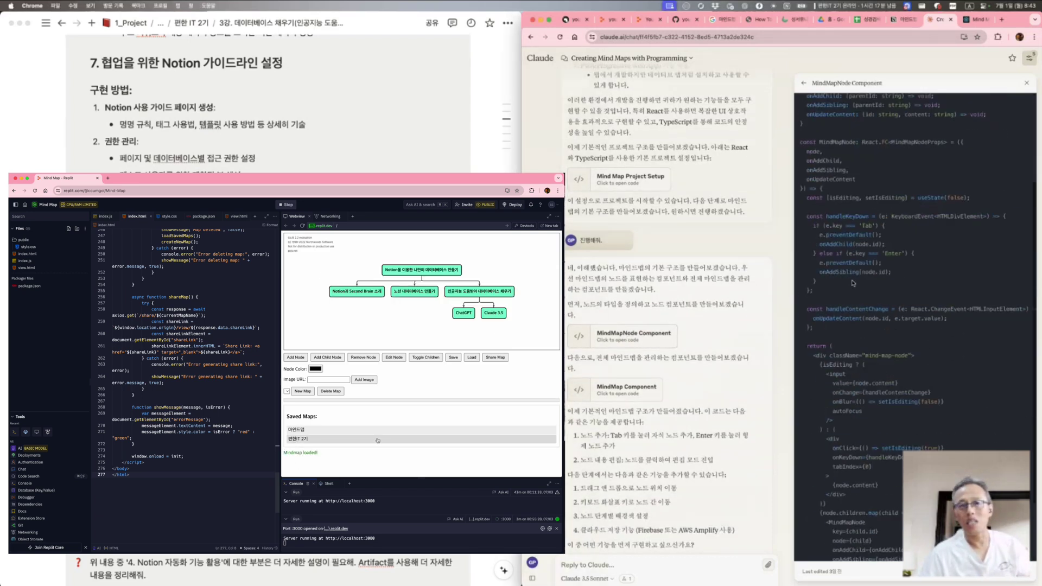
{"action": "scroll", "coordinate": [852, 283], "scroll_direction": "down", "scroll_amount": 3}
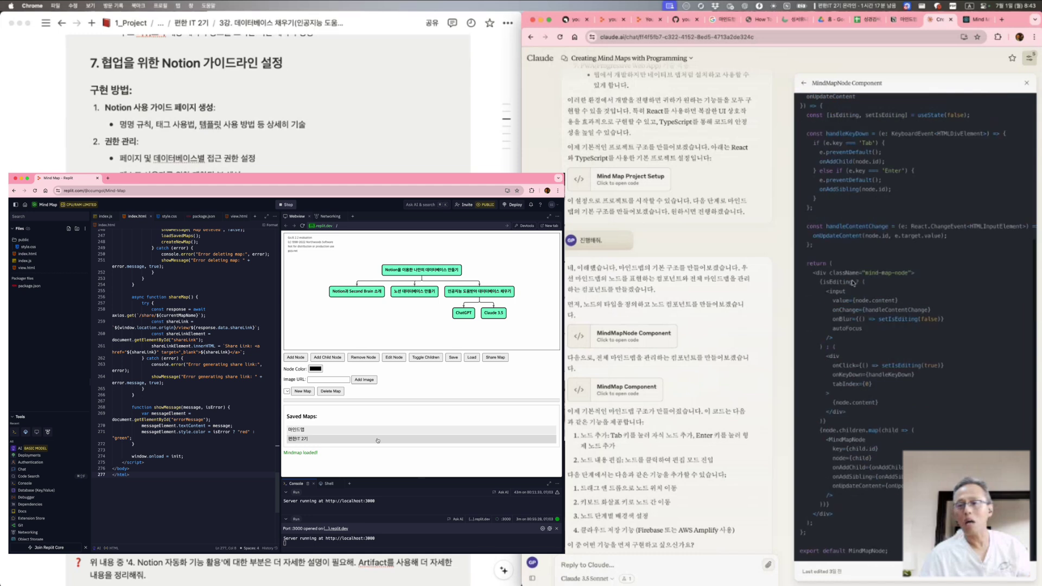
- Open Claude's MindMap Component code and scroll through it
{"action": "left_click", "coordinate": [579, 390]}
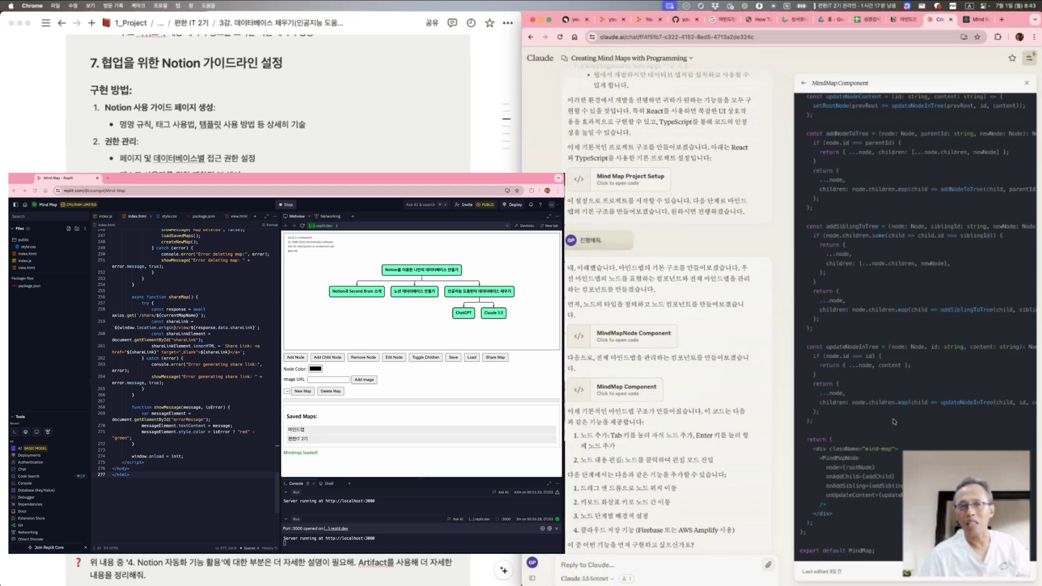
{"action": "scroll", "coordinate": [617, 398], "scroll_direction": "down", "scroll_amount": 20}
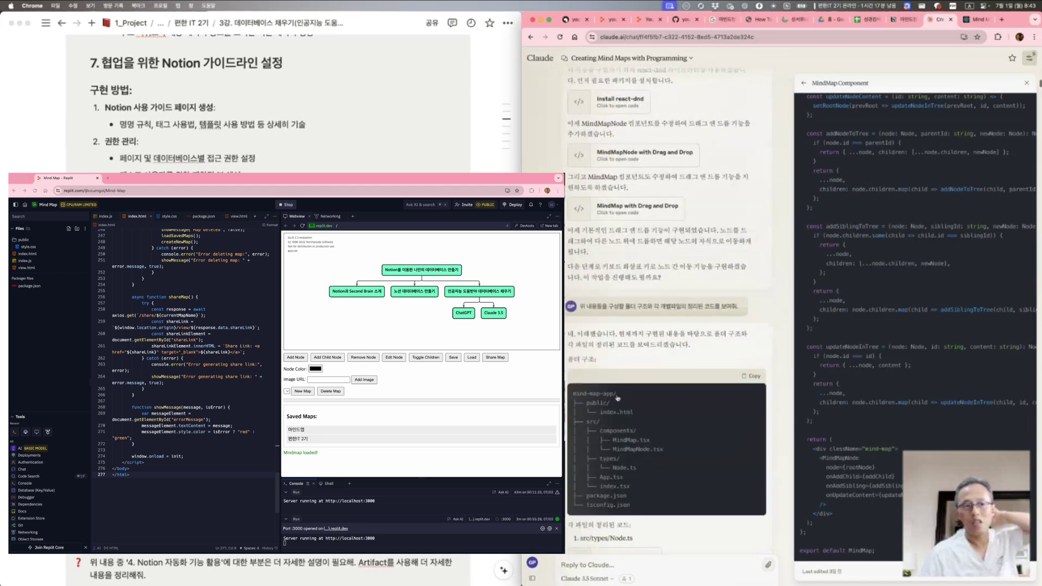
{"action": "scroll", "coordinate": [617, 399], "scroll_direction": "up", "scroll_amount": 3}
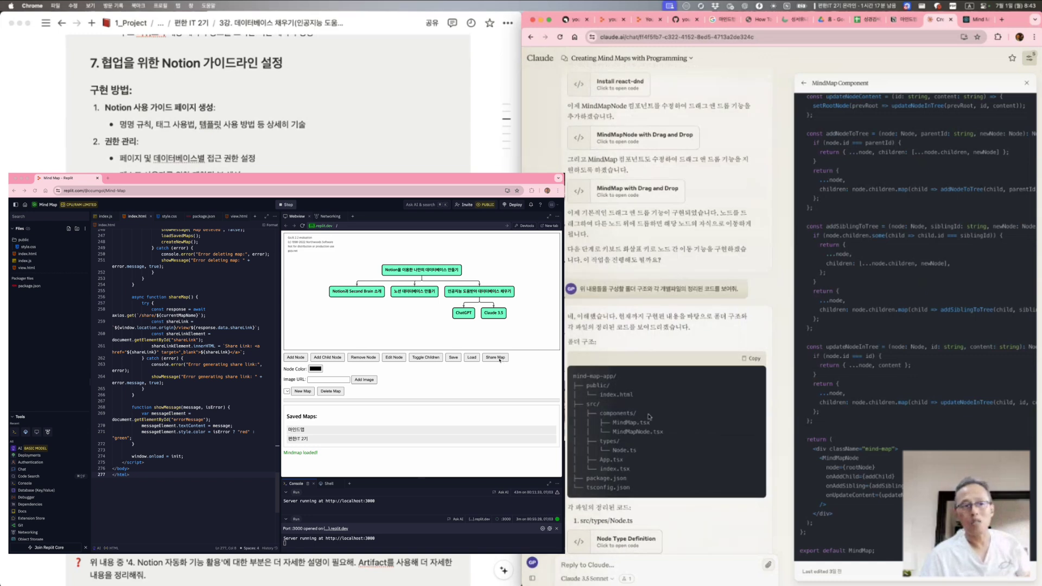
{"action": "scroll", "coordinate": [738, 401], "scroll_direction": "down", "scroll_amount": 2}
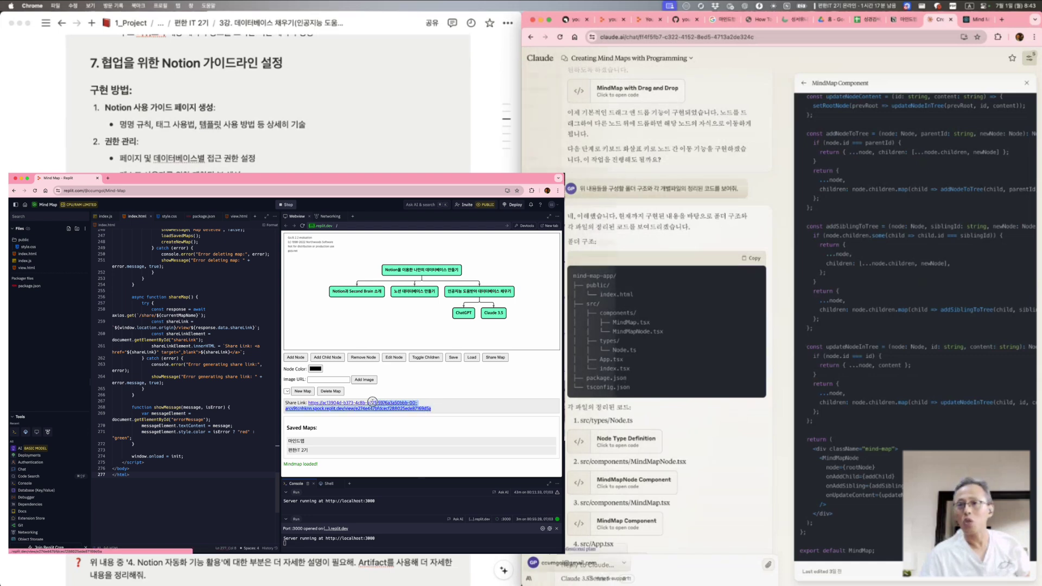
{"action": "scroll", "coordinate": [669, 372], "scroll_direction": "down", "scroll_amount": 5}
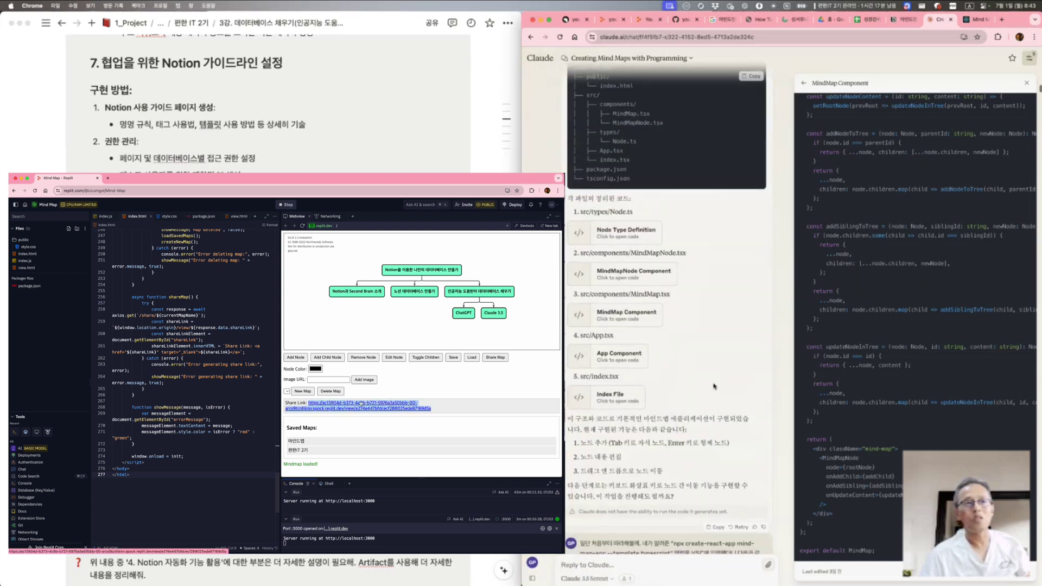
- Open the pasted mind-map share link in a new tab, then close the preview window
{"action": "left_click", "coordinate": [108, 178]}
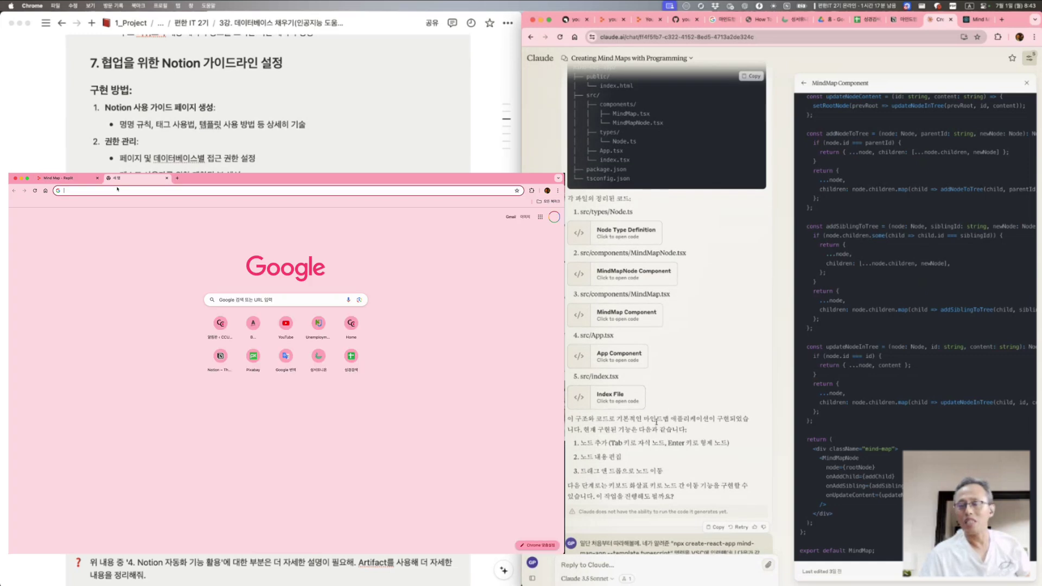
{"action": "left_click", "coordinate": [117, 191]}
{"action": "key", "text": "super+v"}
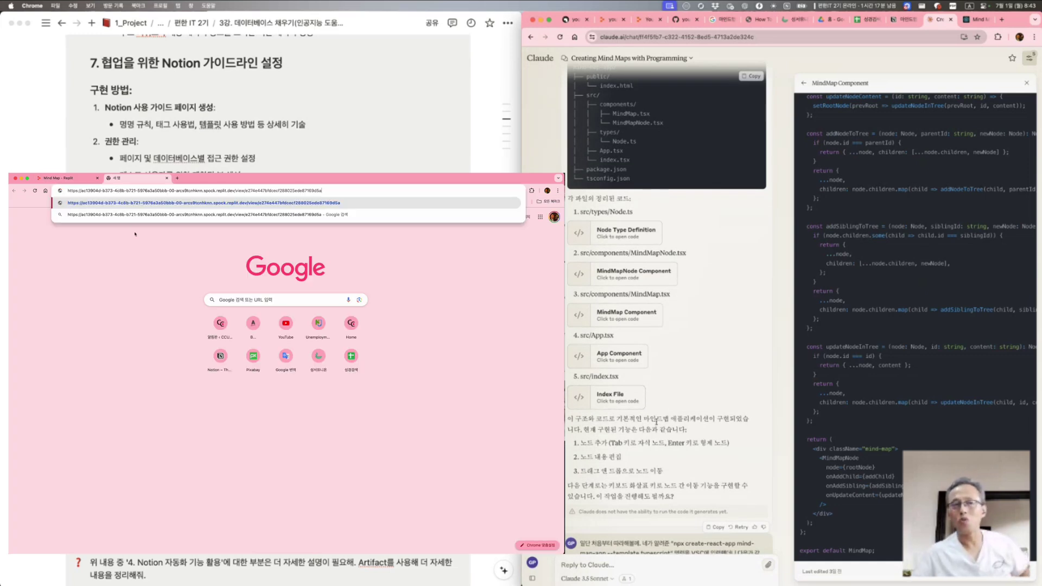
{"action": "key", "text": "Return"}
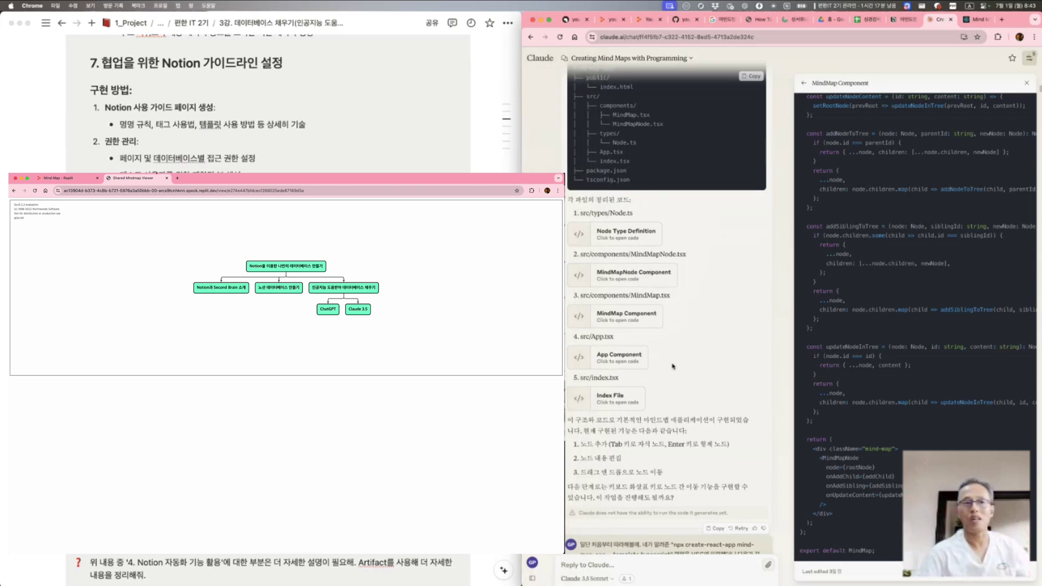
{"action": "scroll", "coordinate": [668, 407], "scroll_direction": "down", "scroll_amount": 3}
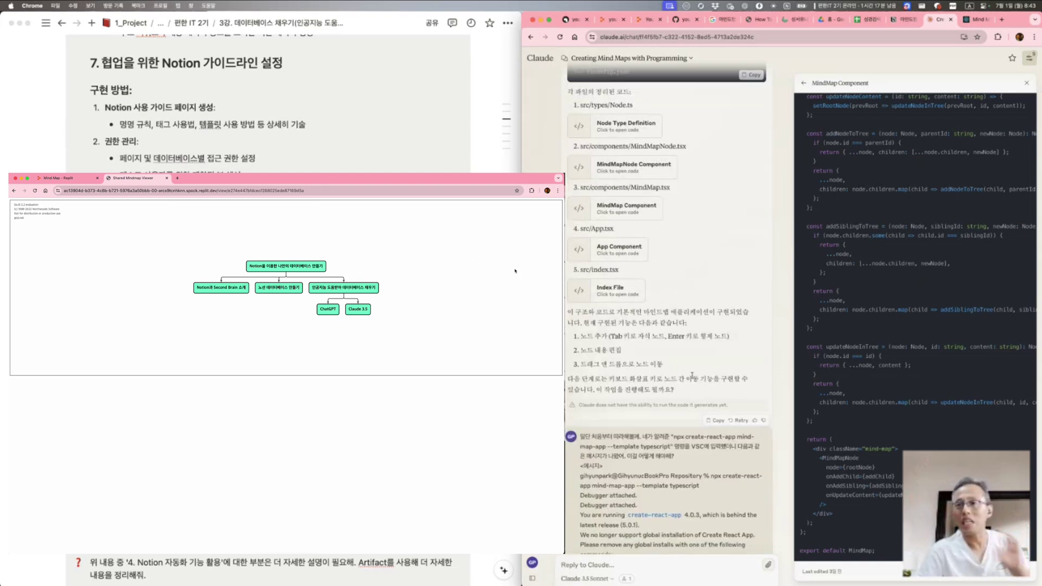
{"action": "left_click", "coordinate": [457, 173]}
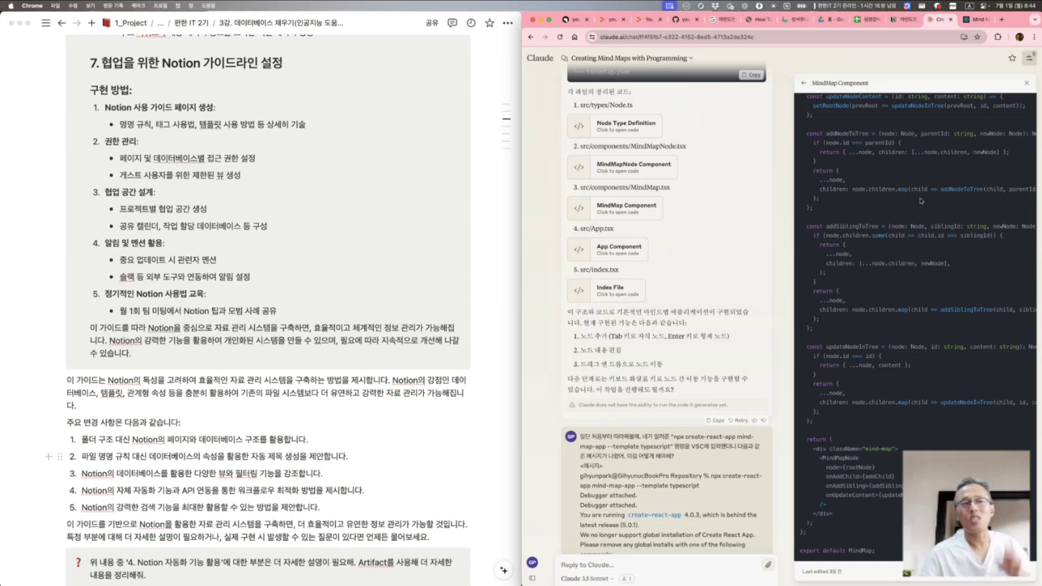
{"action": "scroll", "coordinate": [760, 417], "scroll_direction": "down", "scroll_amount": 4}
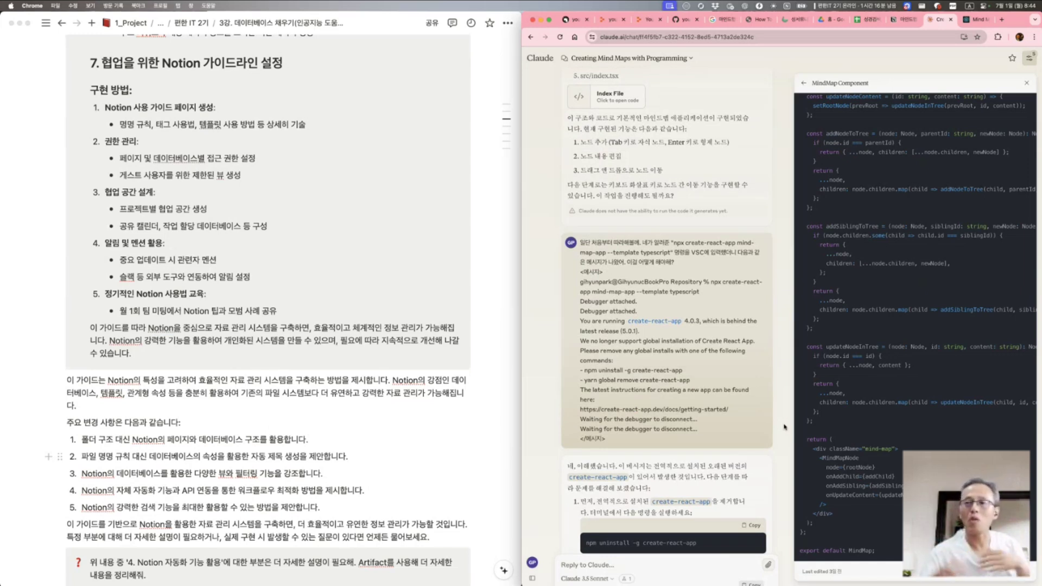
{"action": "scroll", "coordinate": [784, 427], "scroll_direction": "down", "scroll_amount": 15}
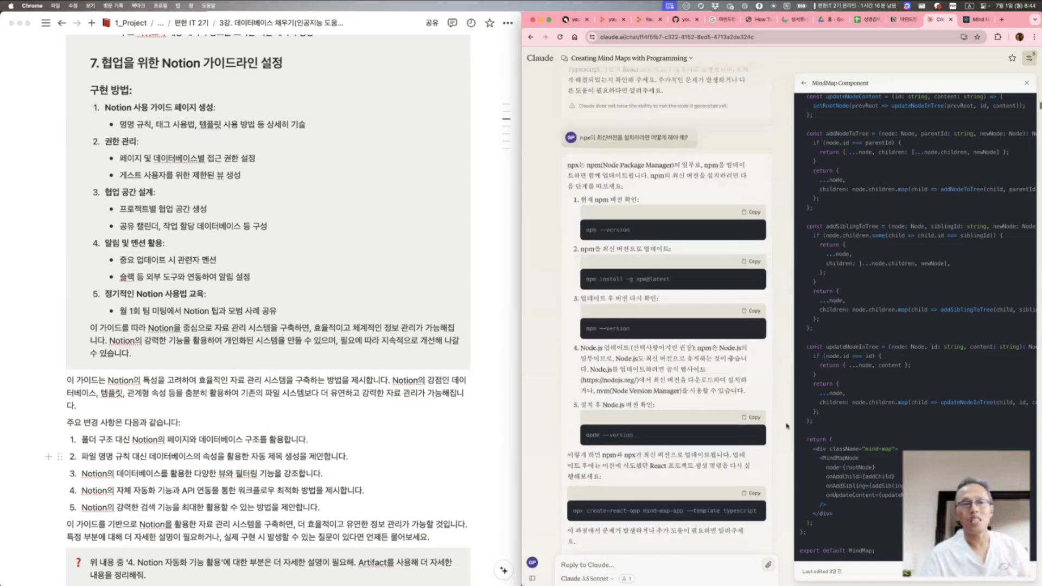
{"action": "scroll", "coordinate": [786, 427], "scroll_direction": "down", "scroll_amount": 15}
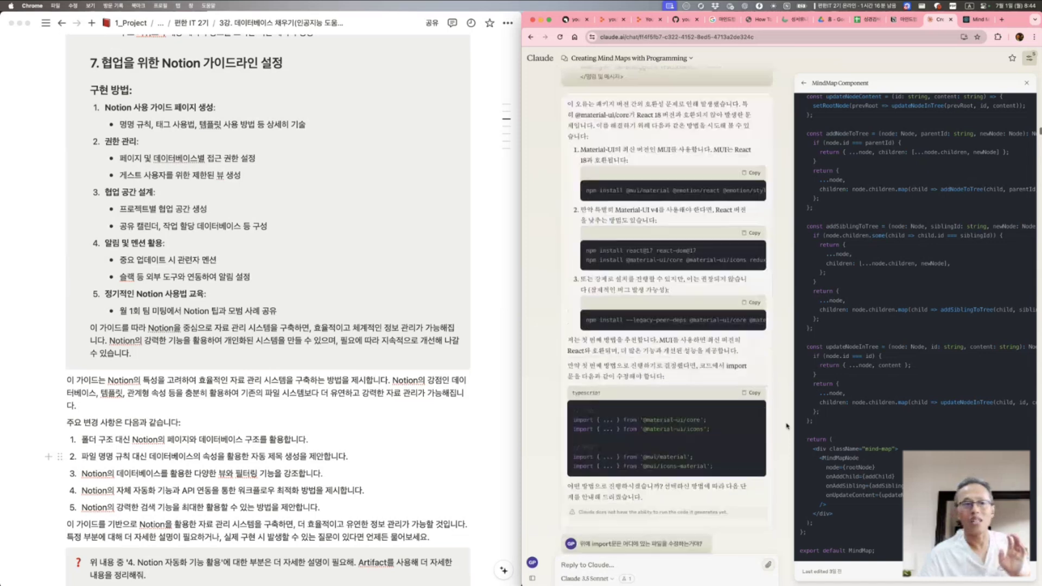
{"action": "scroll", "coordinate": [786, 427], "scroll_direction": "down", "scroll_amount": 15}
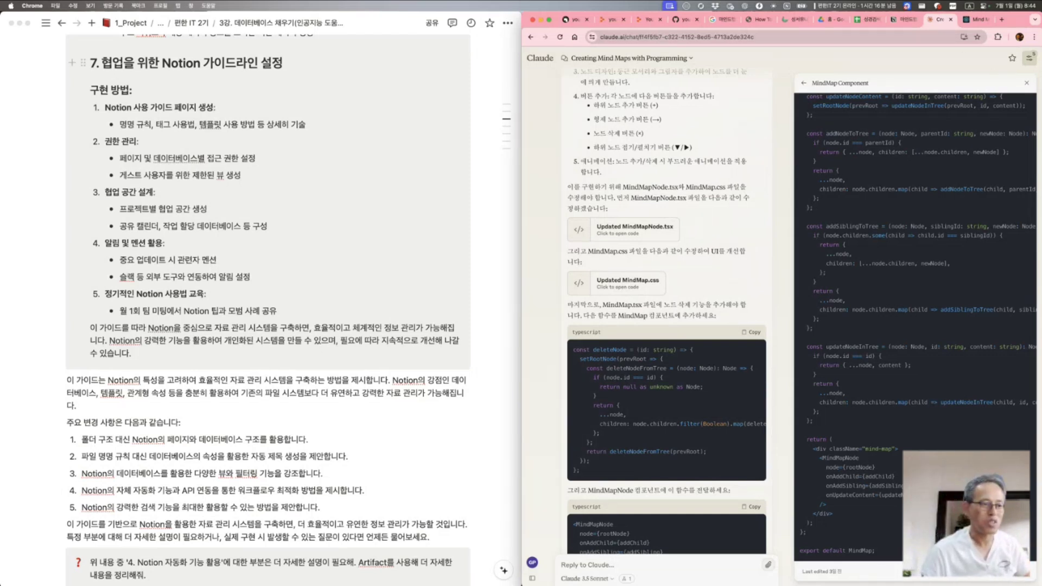
{"action": "scroll", "coordinate": [264, 196], "scroll_direction": "up", "scroll_amount": 15}
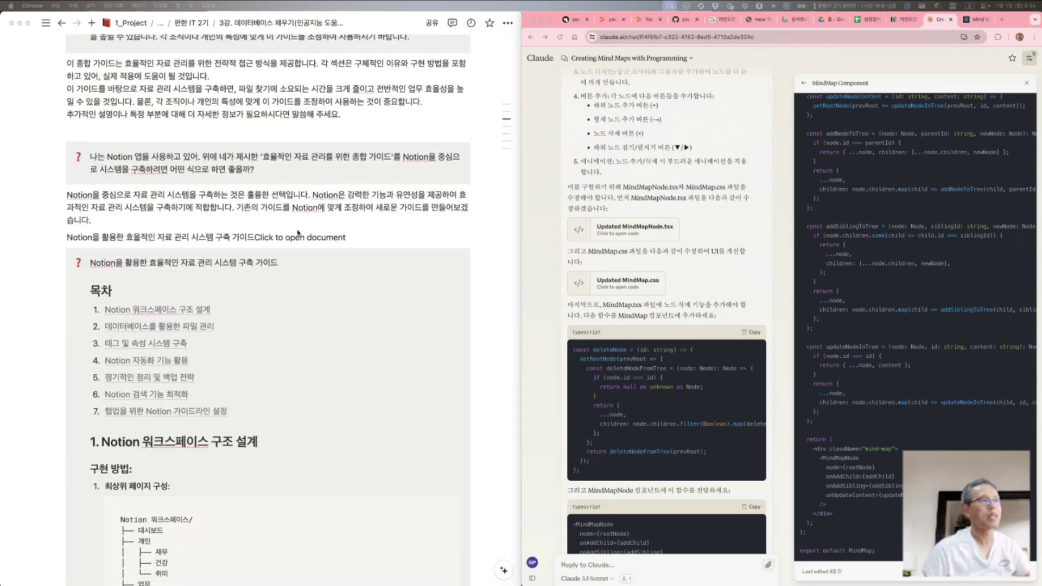
- On the Notion lecture page, select the line offering to turn the list into an artifact, then show Claude's recent chats
{"action": "scroll", "coordinate": [285, 230], "scroll_direction": "up", "scroll_amount": 10}
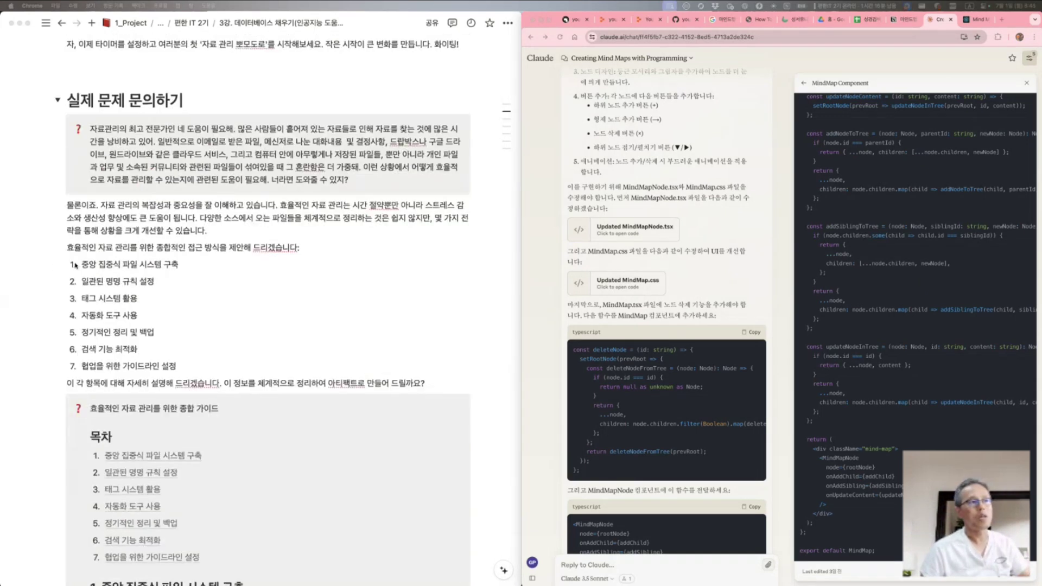
{"action": "left_click", "coordinate": [76, 266]}
{"action": "left_click_drag", "start_coordinate": [60, 264], "coordinate": [427, 272]}
{"action": "scroll", "coordinate": [69, 271], "scroll_direction": "down", "scroll_amount": 3}
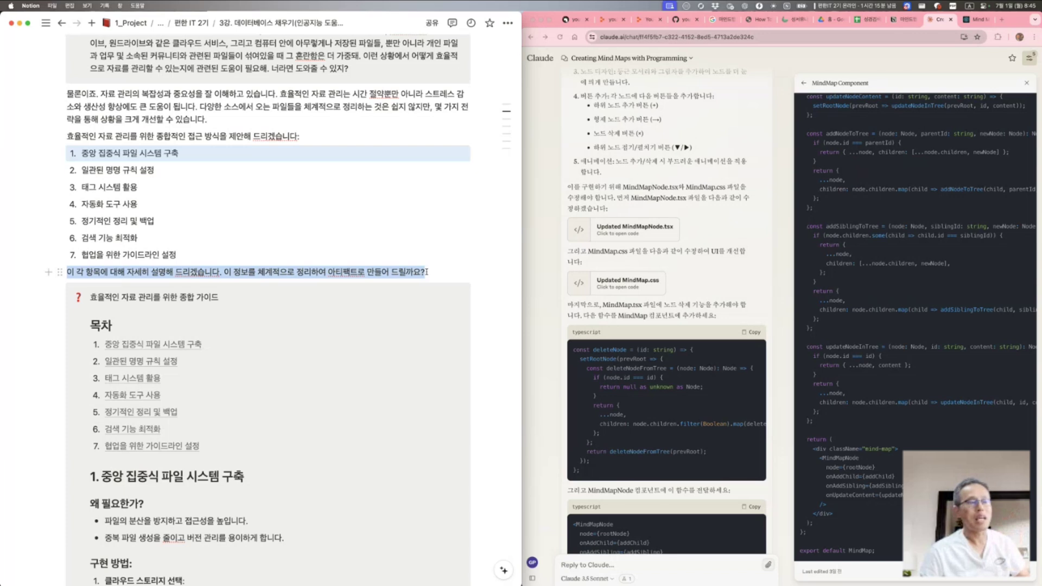
{"action": "left_click_drag", "start_coordinate": [438, 273], "coordinate": [434, 273]}
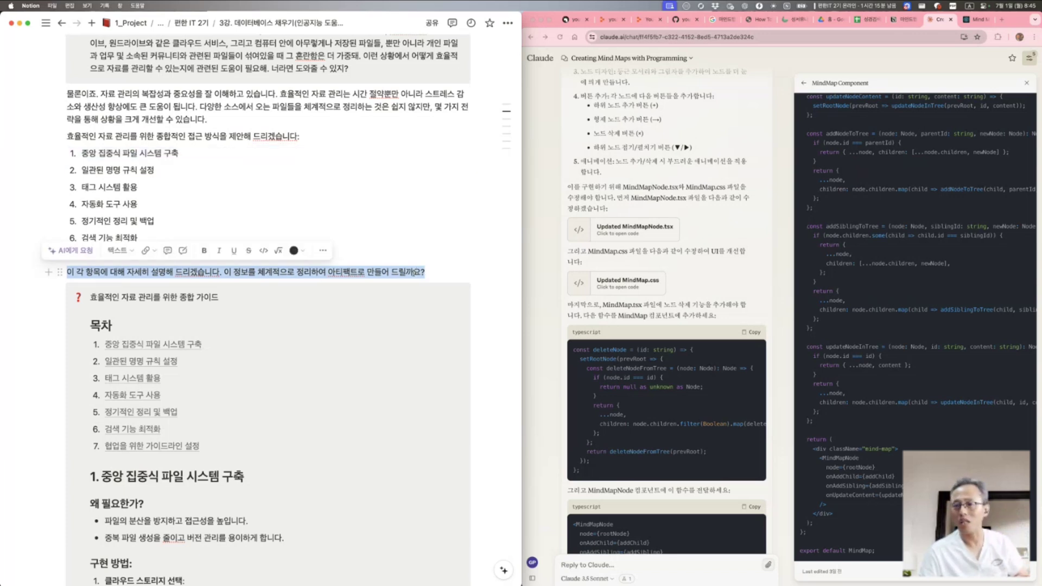
{"action": "left_click", "coordinate": [542, 124]}
{"action": "mouse_move", "coordinate": [546, 123]}
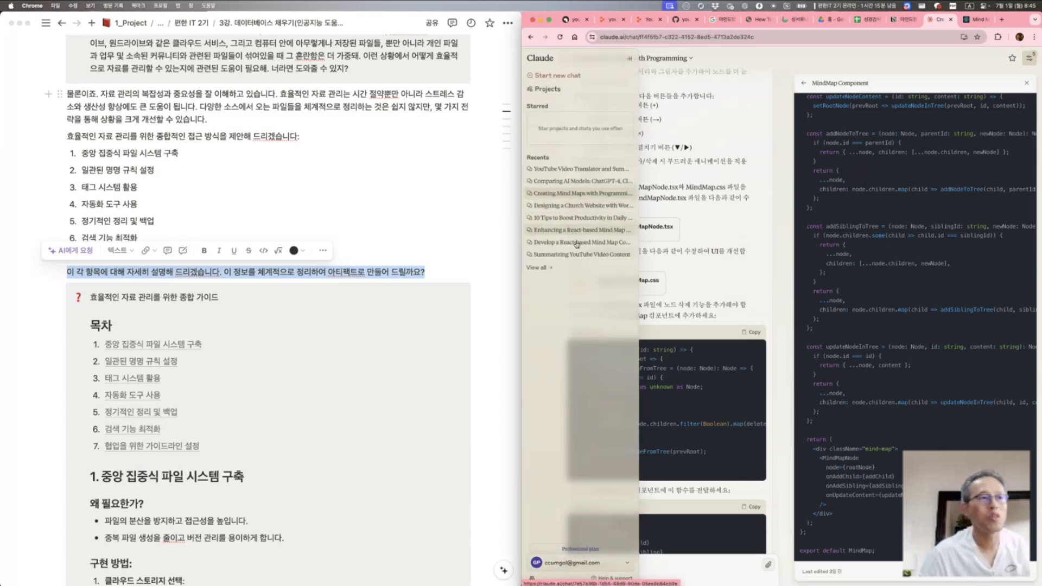
- Switch to the '10 Tips to Boost Productivity in Daily Life' chat and open the '효율적인 자료 관리를 위한 종합 가이드' artifact
{"action": "left_click", "coordinate": [579, 217]}
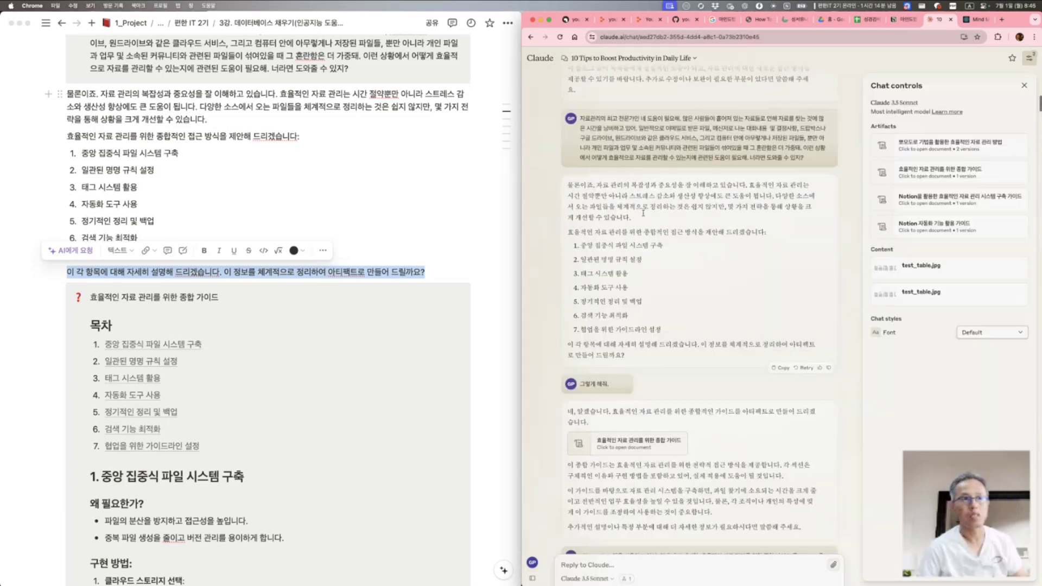
{"action": "scroll", "coordinate": [644, 214], "scroll_direction": "down", "scroll_amount": 2}
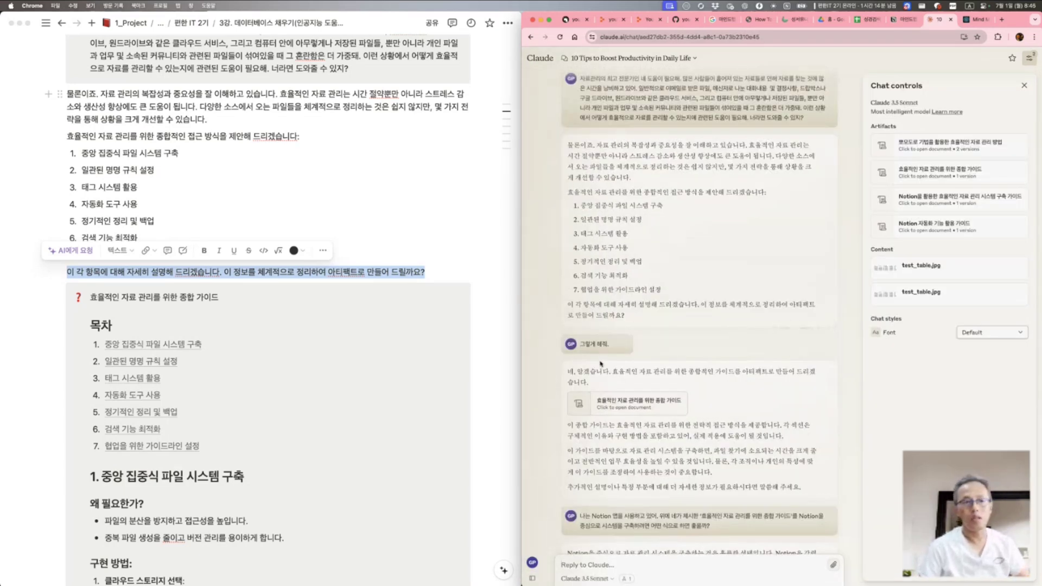
{"action": "scroll", "coordinate": [608, 345], "scroll_direction": "down", "scroll_amount": 5}
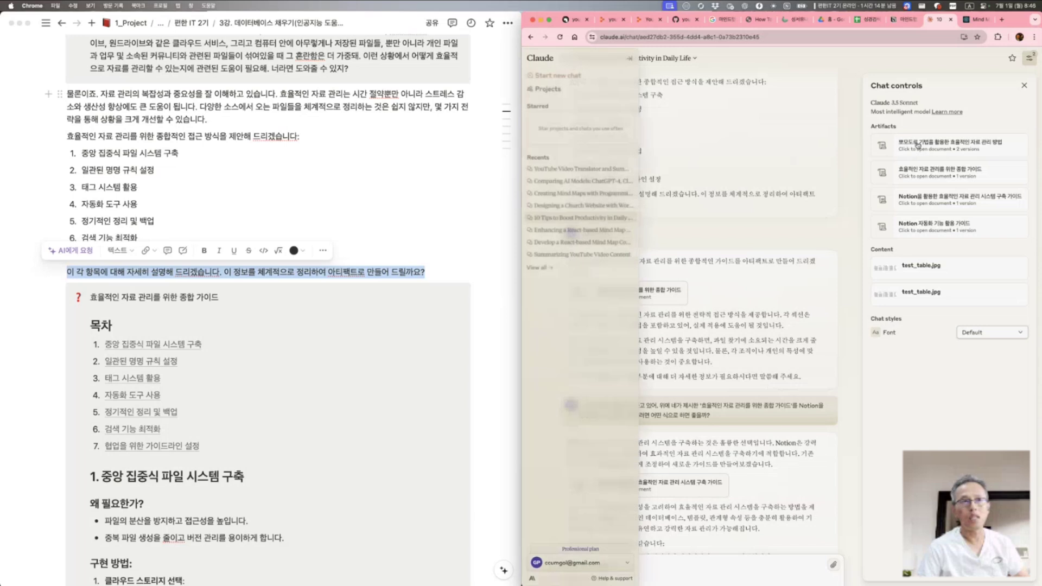
{"action": "left_click", "coordinate": [673, 299]}
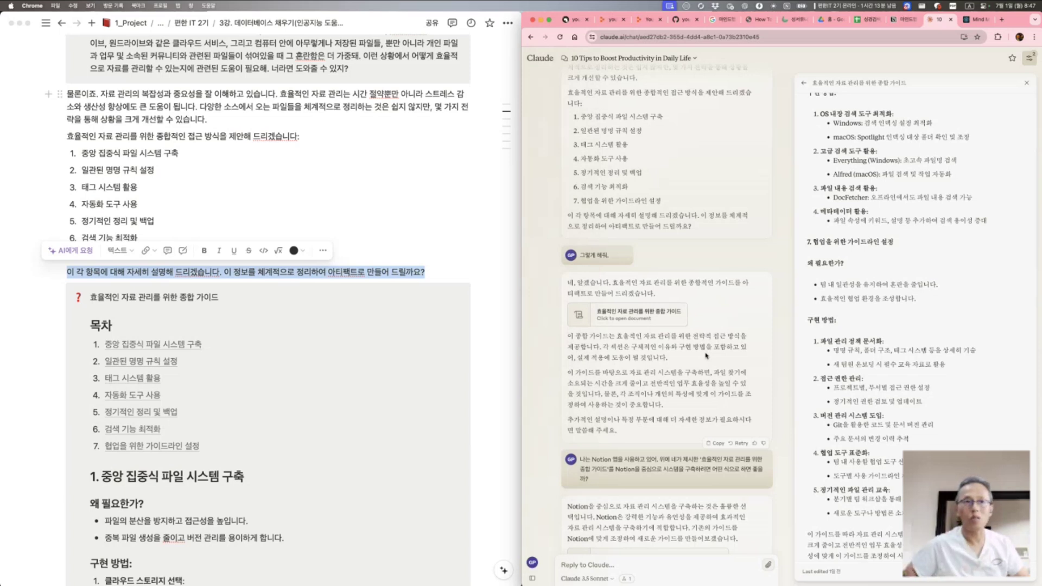
- Read through the guide, briefly highlighting the opening words of the Notion question
{"action": "scroll", "coordinate": [883, 227], "scroll_direction": "up", "scroll_amount": 15}
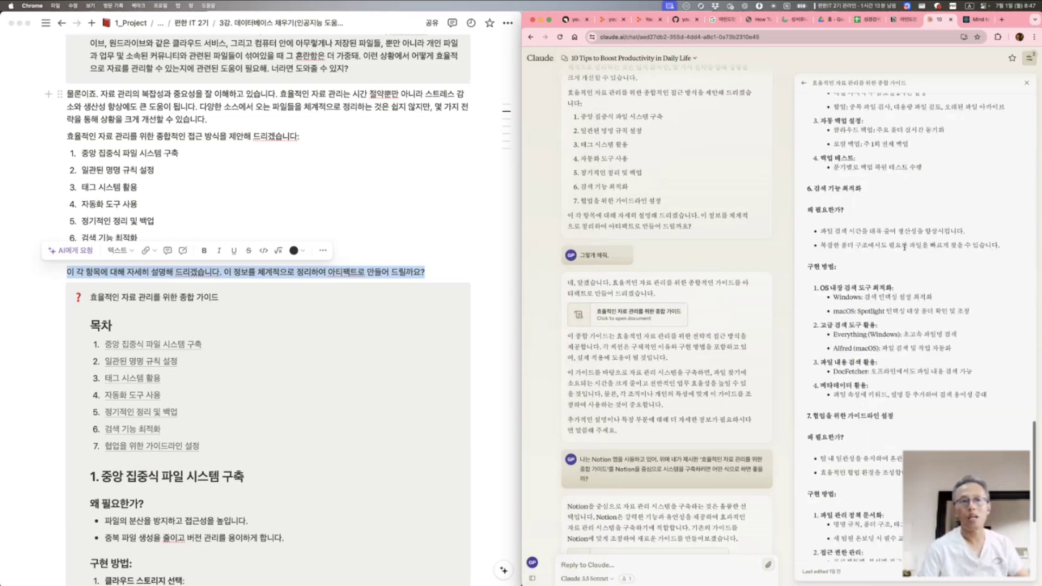
{"action": "scroll", "coordinate": [883, 227], "scroll_direction": "up", "scroll_amount": 15}
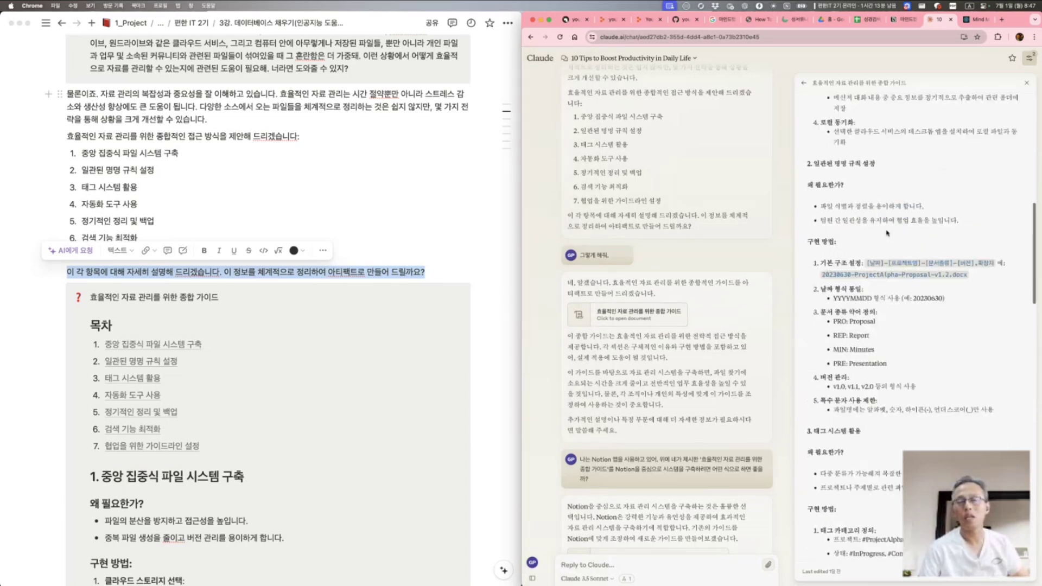
{"action": "scroll", "coordinate": [887, 242], "scroll_direction": "down", "scroll_amount": 5}
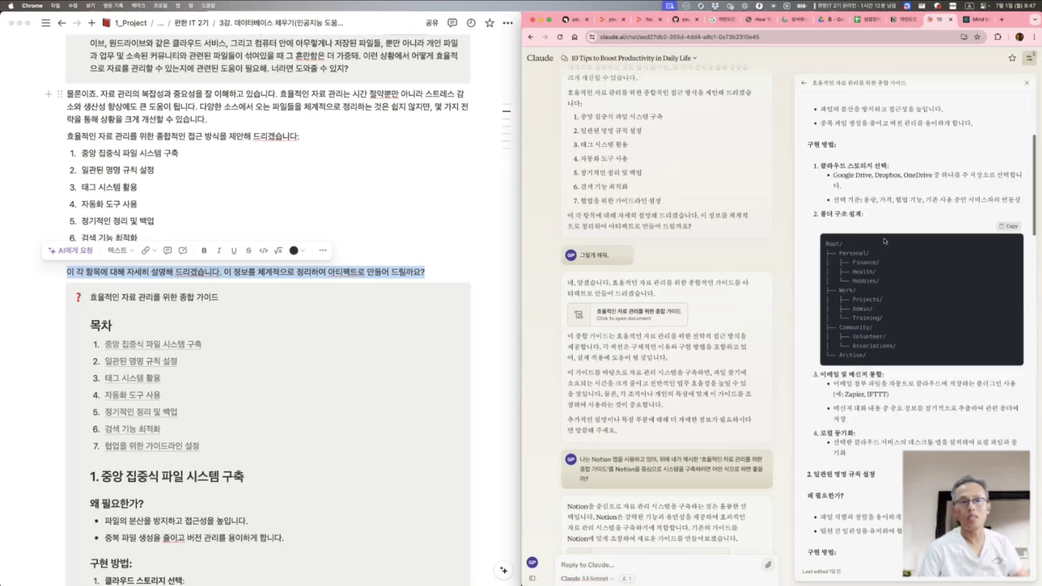
{"action": "scroll", "coordinate": [847, 326], "scroll_direction": "up", "scroll_amount": 5}
{"action": "scroll", "coordinate": [717, 443], "scroll_direction": "up", "scroll_amount": 3}
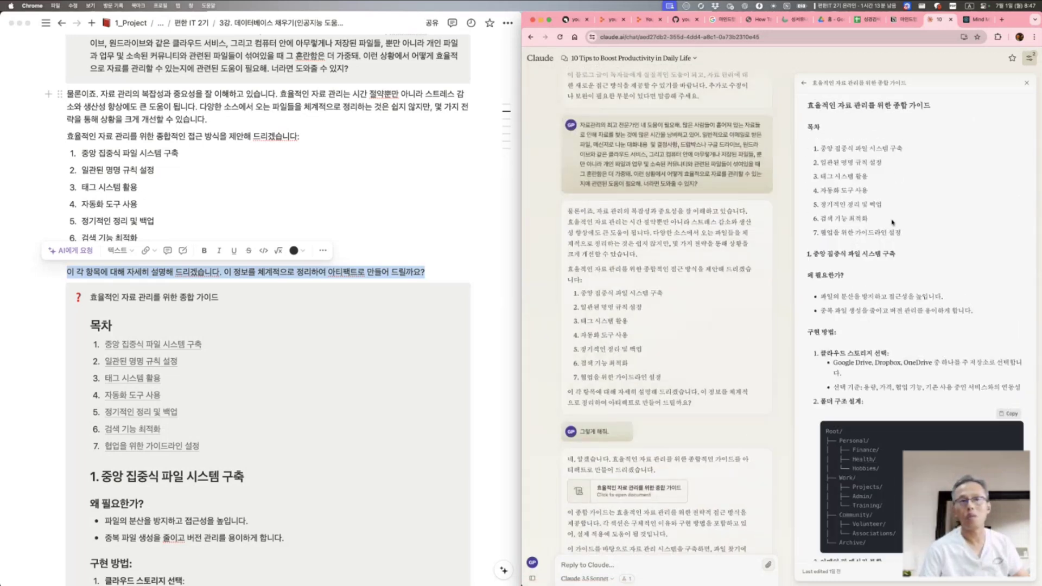
{"action": "scroll", "coordinate": [893, 222], "scroll_direction": "down", "scroll_amount": 6}
{"action": "scroll", "coordinate": [893, 222], "scroll_direction": "down", "scroll_amount": 10}
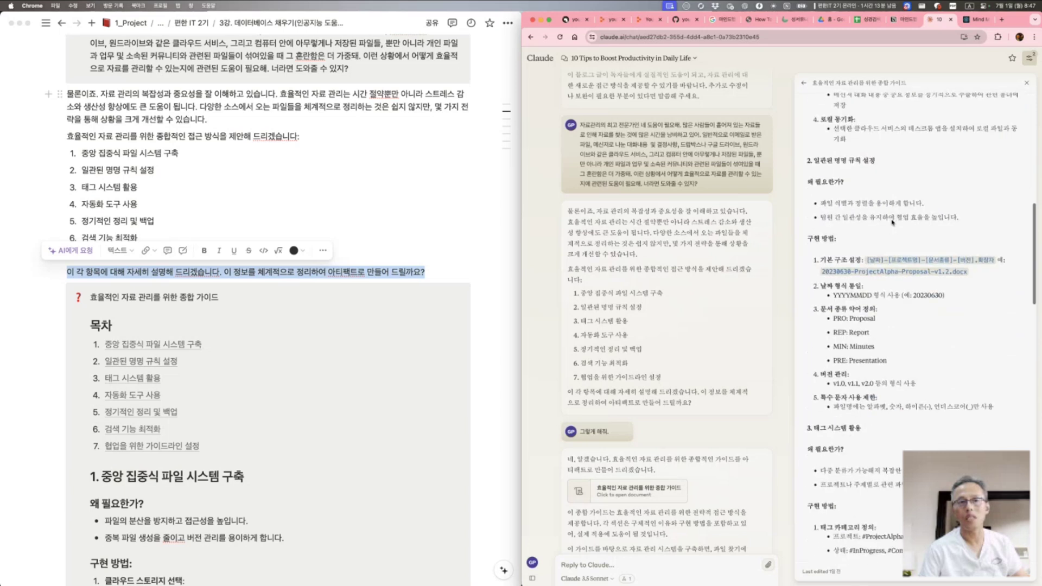
{"action": "scroll", "coordinate": [893, 222], "scroll_direction": "down", "scroll_amount": 10}
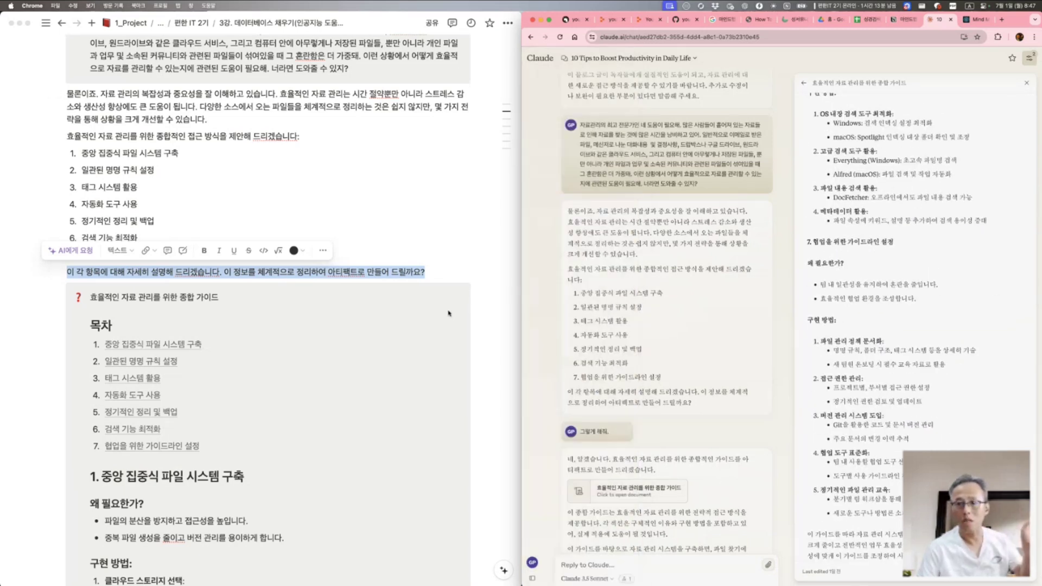
{"action": "scroll", "coordinate": [645, 347], "scroll_direction": "down", "scroll_amount": 3}
{"action": "scroll", "coordinate": [645, 348], "scroll_direction": "down", "scroll_amount": 5}
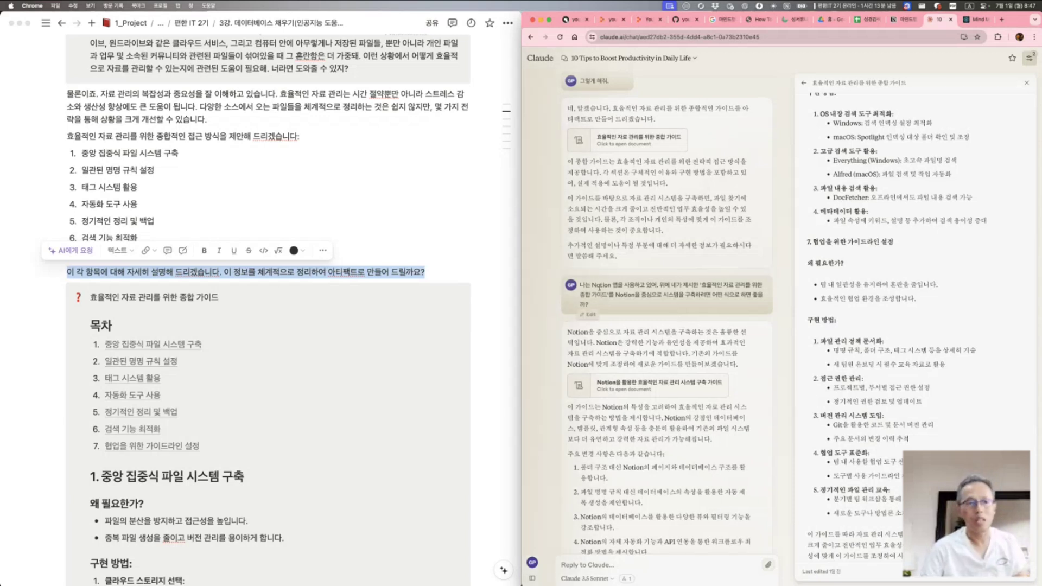
{"action": "left_click_drag", "start_coordinate": [591, 285], "coordinate": [657, 285]}
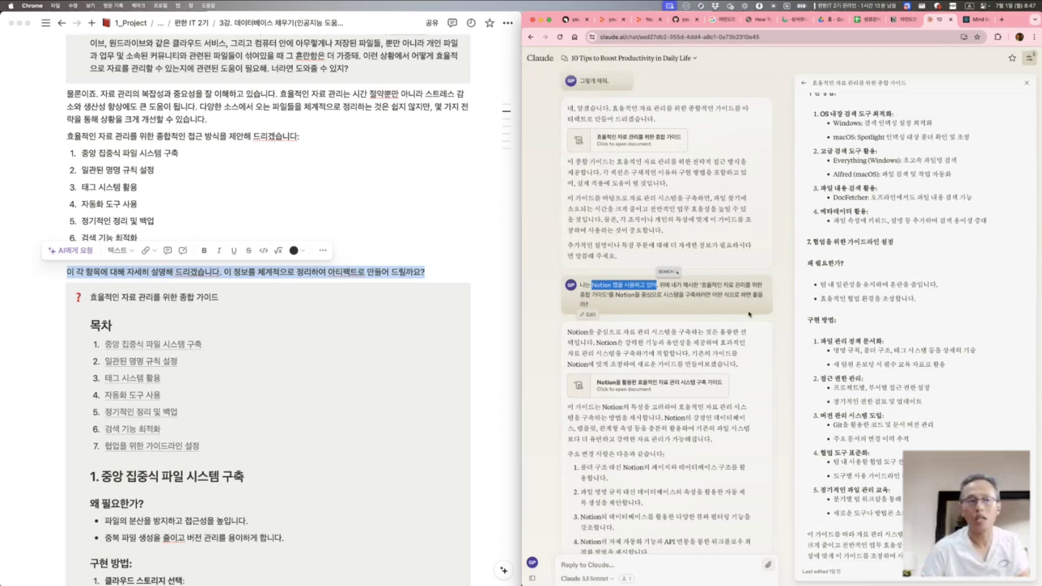
{"action": "scroll", "coordinate": [750, 313], "scroll_direction": "down", "scroll_amount": 4}
{"action": "left_click", "coordinate": [644, 233]}
{"action": "left_click", "coordinate": [623, 276]}
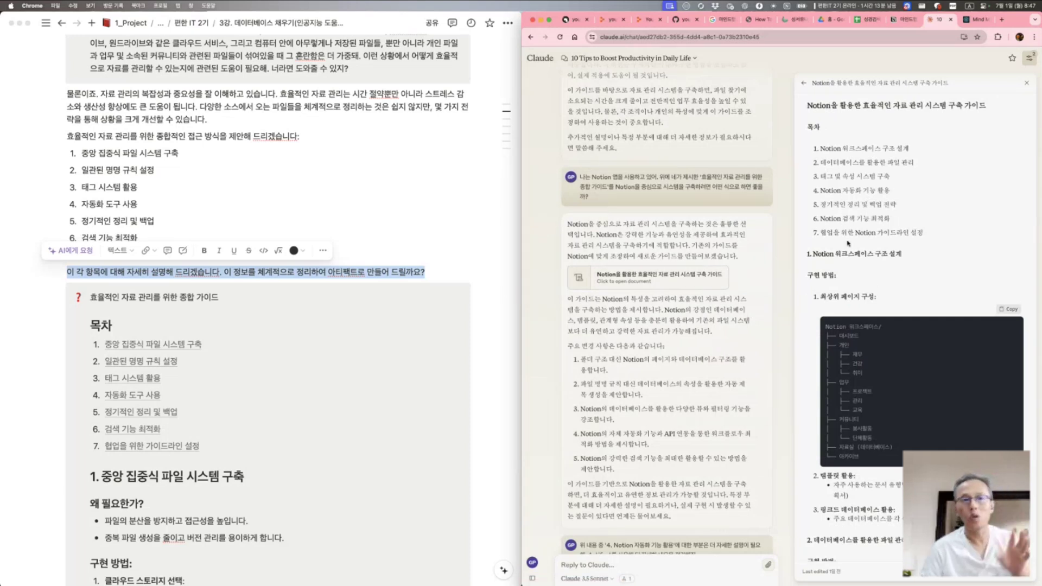
{"action": "scroll", "coordinate": [862, 269], "scroll_direction": "down", "scroll_amount": 3}
{"action": "scroll", "coordinate": [862, 269], "scroll_direction": "down", "scroll_amount": 6}
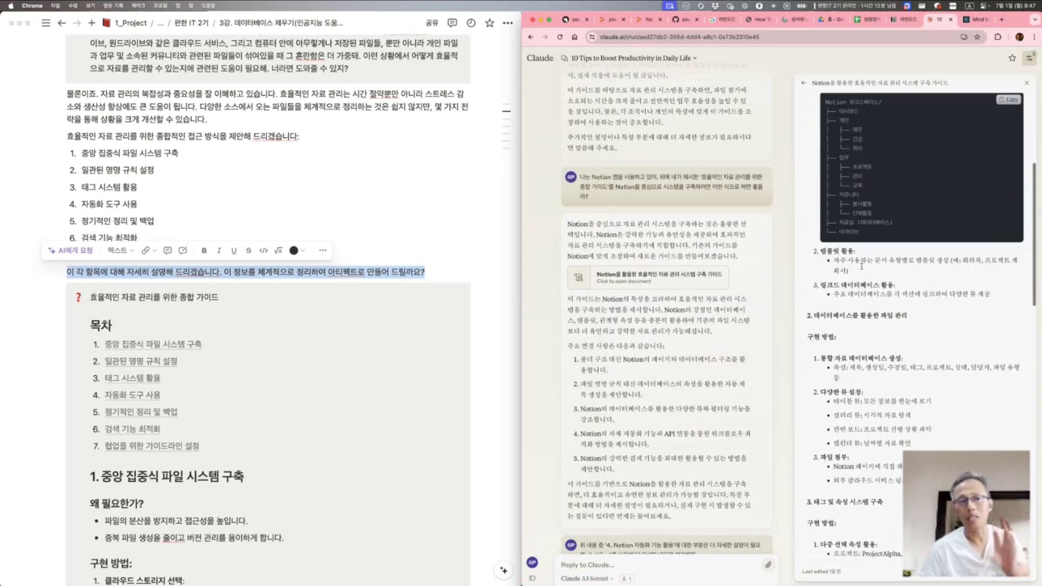
{"action": "scroll", "coordinate": [861, 266], "scroll_direction": "up", "scroll_amount": 6}
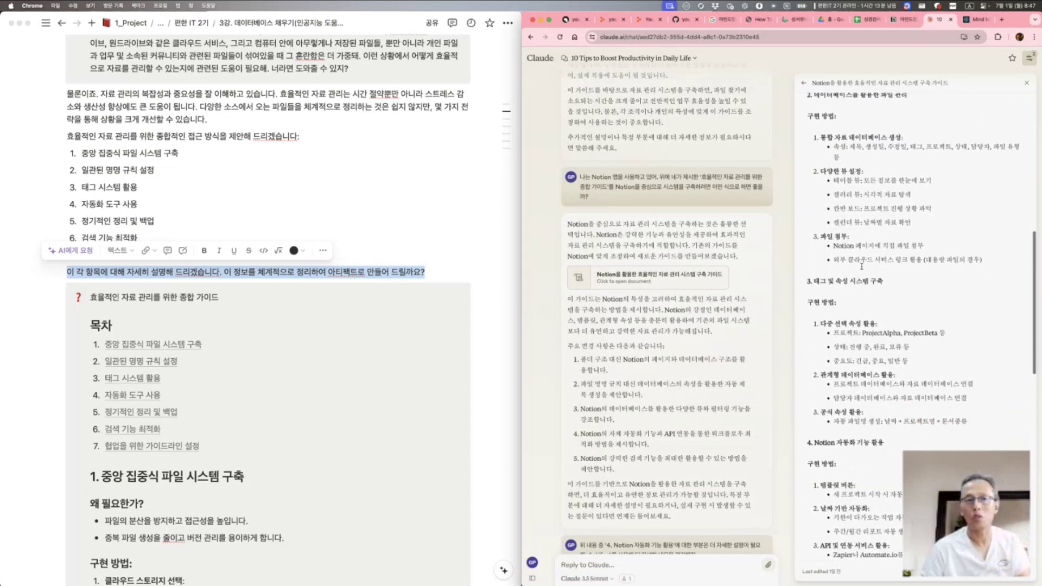
{"action": "left_click_drag", "start_coordinate": [899, 147], "coordinate": [815, 147]}
{"action": "scroll", "coordinate": [898, 304], "scroll_direction": "down", "scroll_amount": 3}
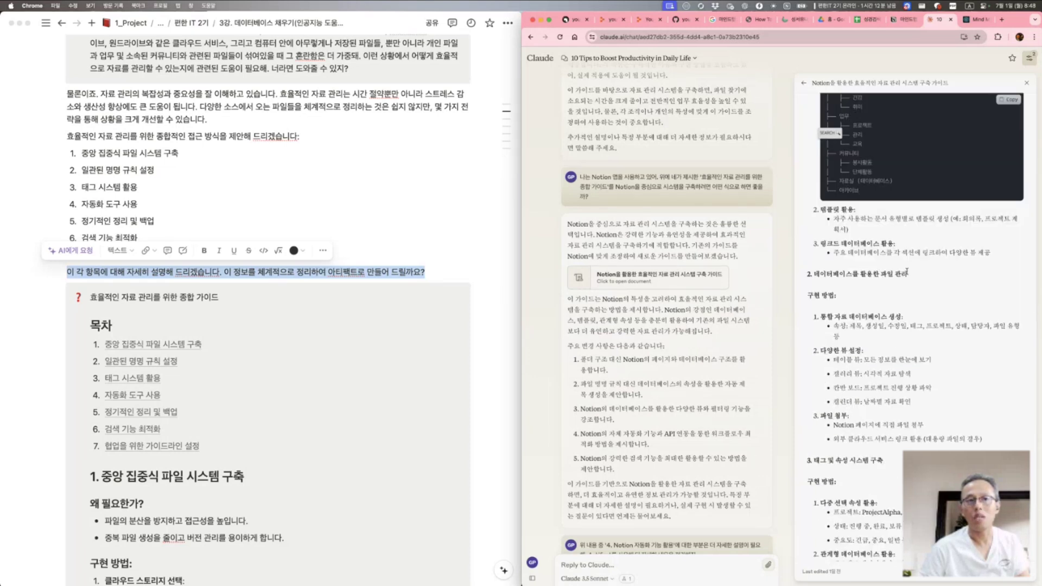
{"action": "left_click_drag", "start_coordinate": [907, 273], "coordinate": [821, 280]}
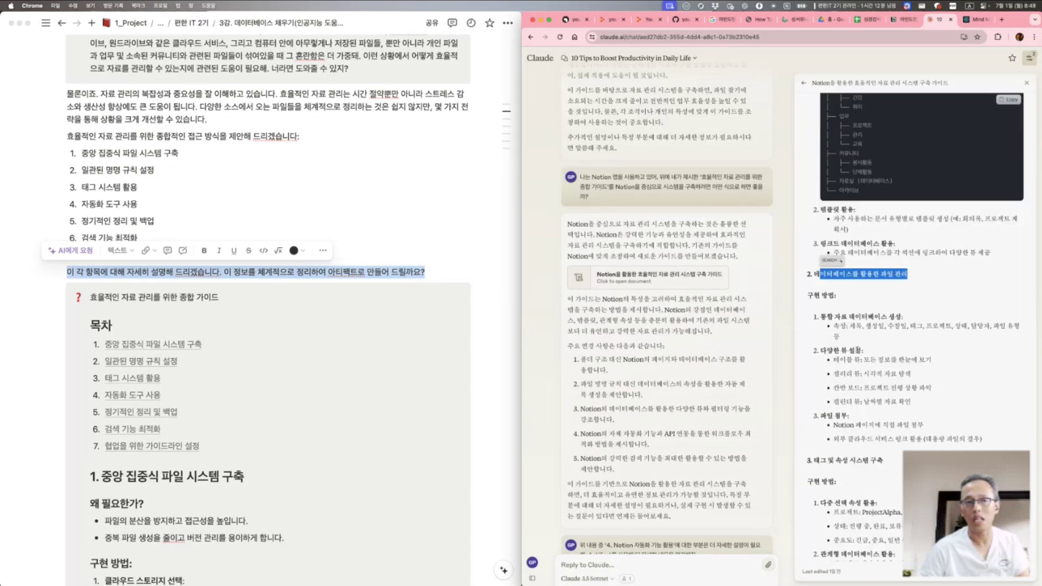
{"action": "scroll", "coordinate": [821, 280], "scroll_direction": "down", "scroll_amount": 3}
{"action": "left_click_drag", "start_coordinate": [883, 300], "coordinate": [819, 301]}
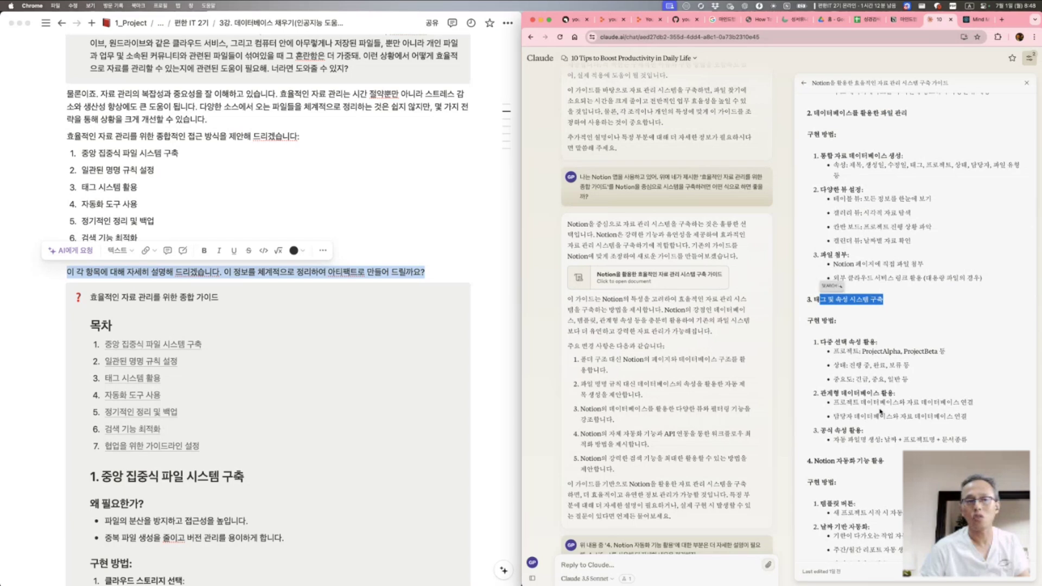
{"action": "scroll", "coordinate": [879, 380], "scroll_direction": "down", "scroll_amount": 2}
{"action": "left_click_drag", "start_coordinate": [888, 357], "coordinate": [818, 356]}
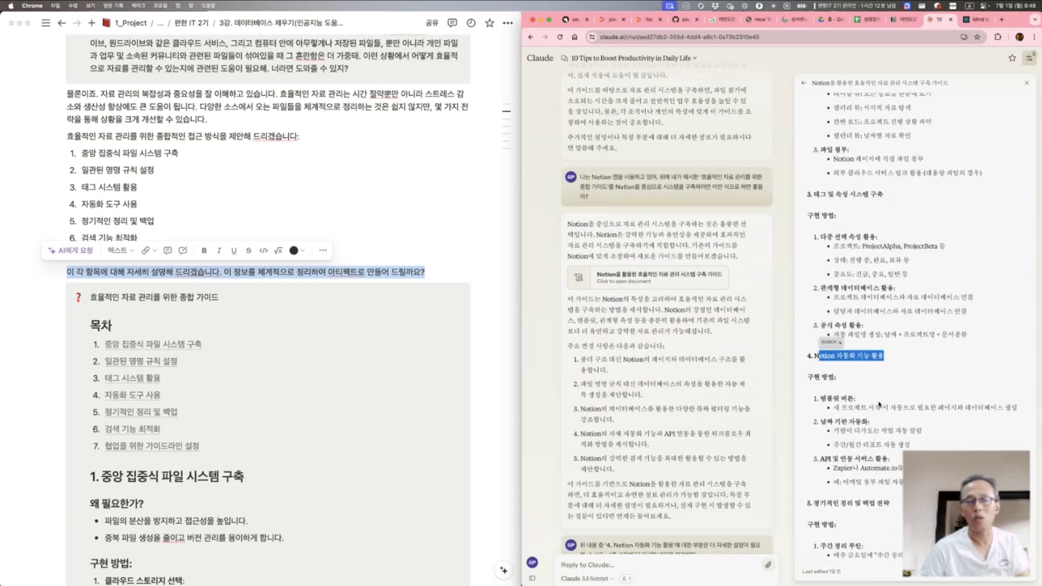
{"action": "scroll", "coordinate": [892, 412], "scroll_direction": "down", "scroll_amount": 3}
{"action": "left_click_drag", "start_coordinate": [891, 353], "coordinate": [863, 354]}
{"action": "scroll", "coordinate": [869, 400], "scroll_direction": "down", "scroll_amount": 2}
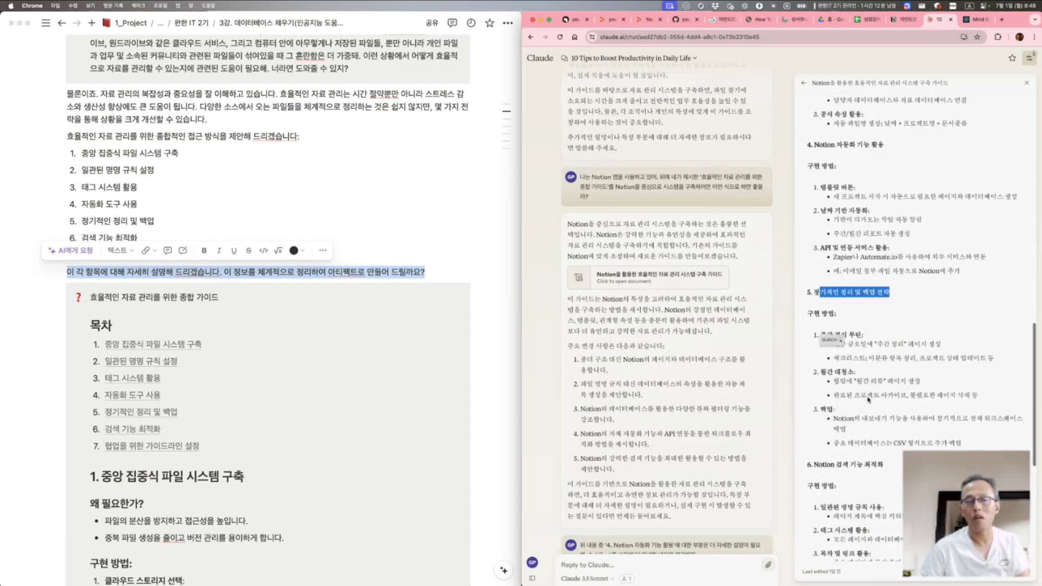
{"action": "left_click_drag", "start_coordinate": [883, 401], "coordinate": [806, 405]}
{"action": "scroll", "coordinate": [856, 327], "scroll_direction": "down", "scroll_amount": 3}
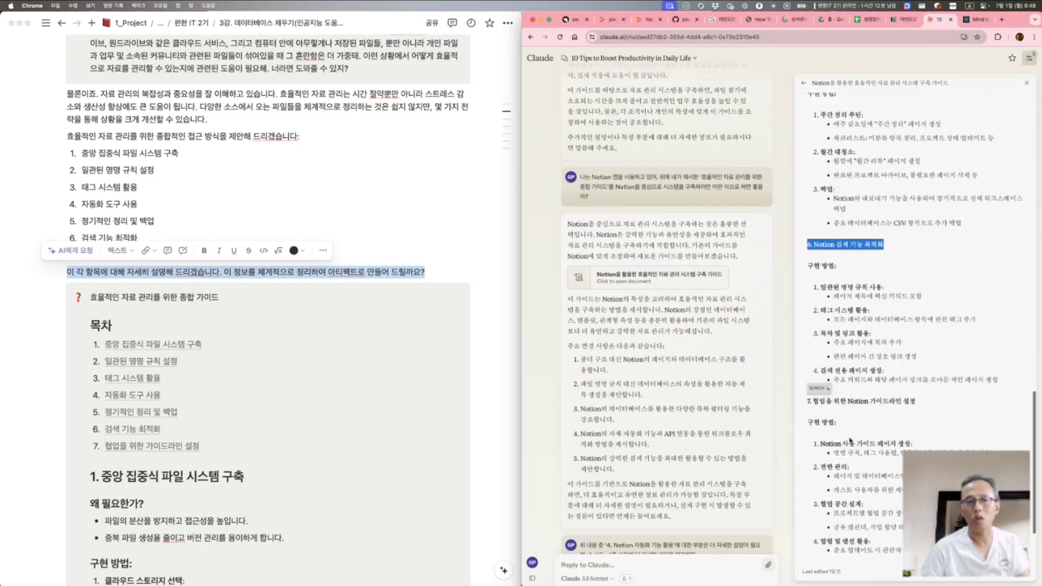
{"action": "left_click", "coordinate": [886, 271]}
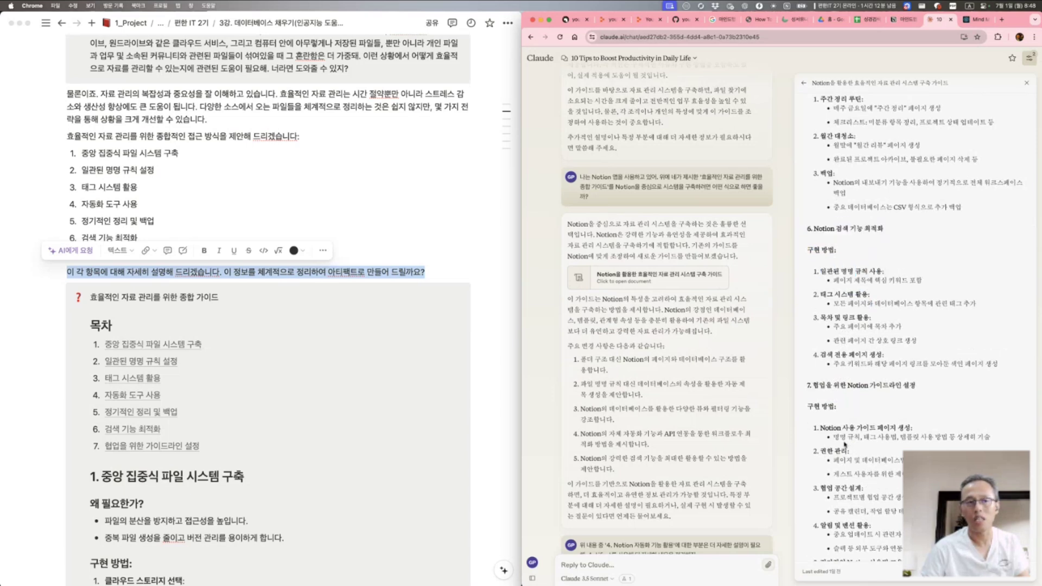
{"action": "left_click_drag", "start_coordinate": [917, 386], "coordinate": [816, 389]}
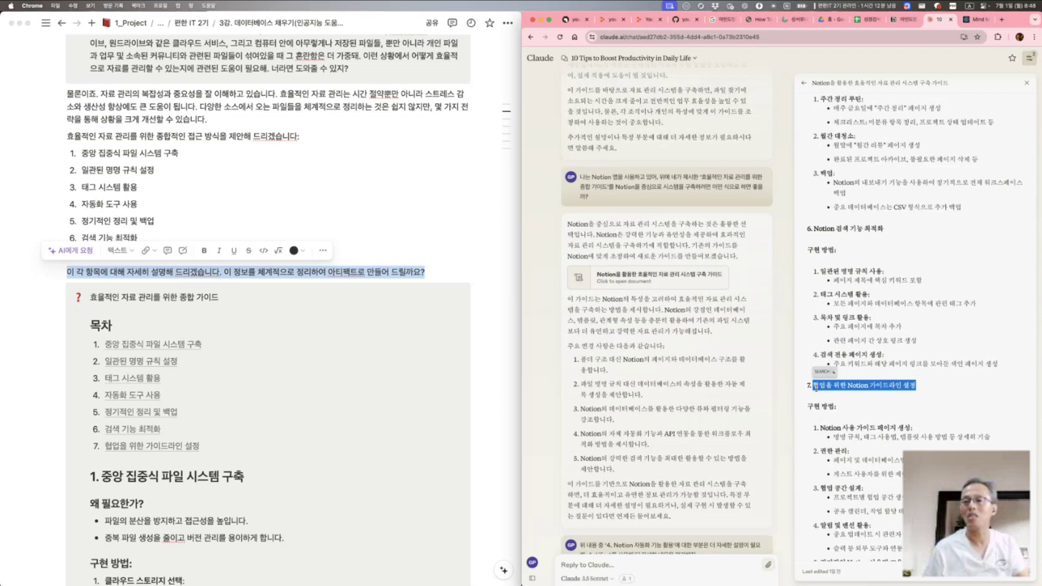
{"action": "scroll", "coordinate": [816, 388], "scroll_direction": "down", "scroll_amount": 2}
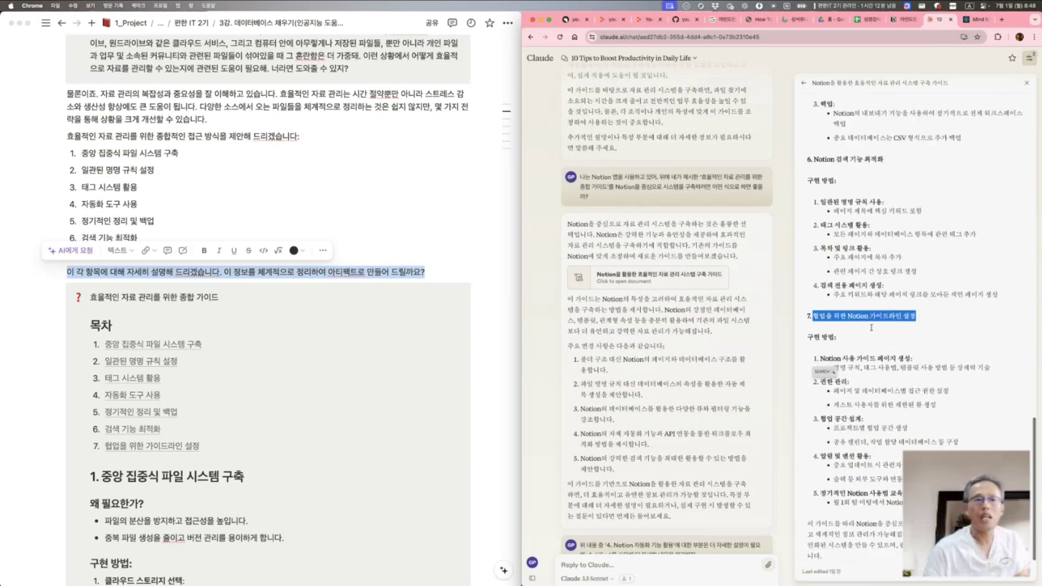
{"action": "scroll", "coordinate": [689, 379], "scroll_direction": "down", "scroll_amount": 5}
{"action": "scroll", "coordinate": [879, 167], "scroll_direction": "up", "scroll_amount": 10}
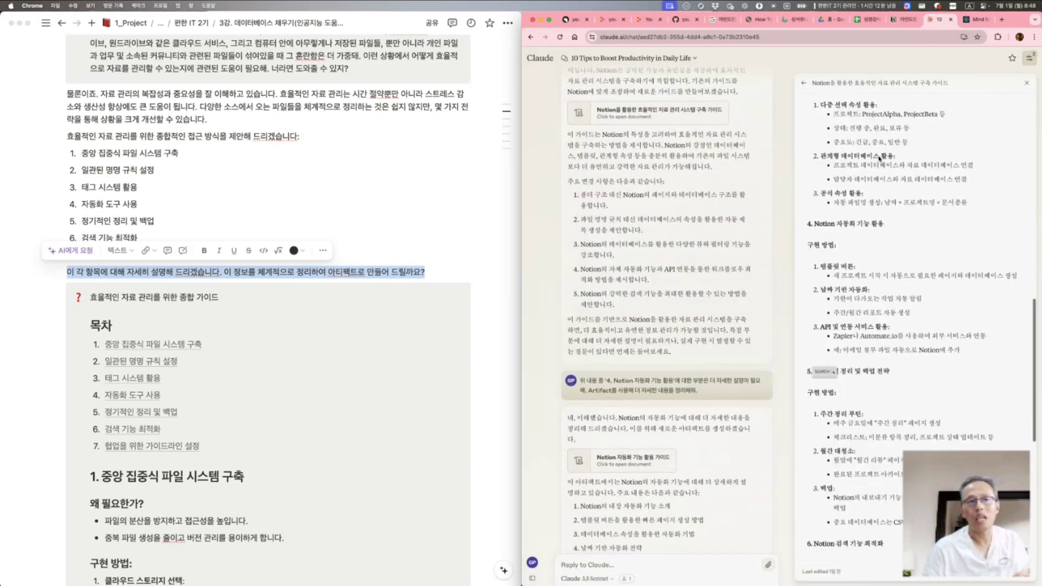
{"action": "scroll", "coordinate": [869, 233], "scroll_direction": "down", "scroll_amount": 1}
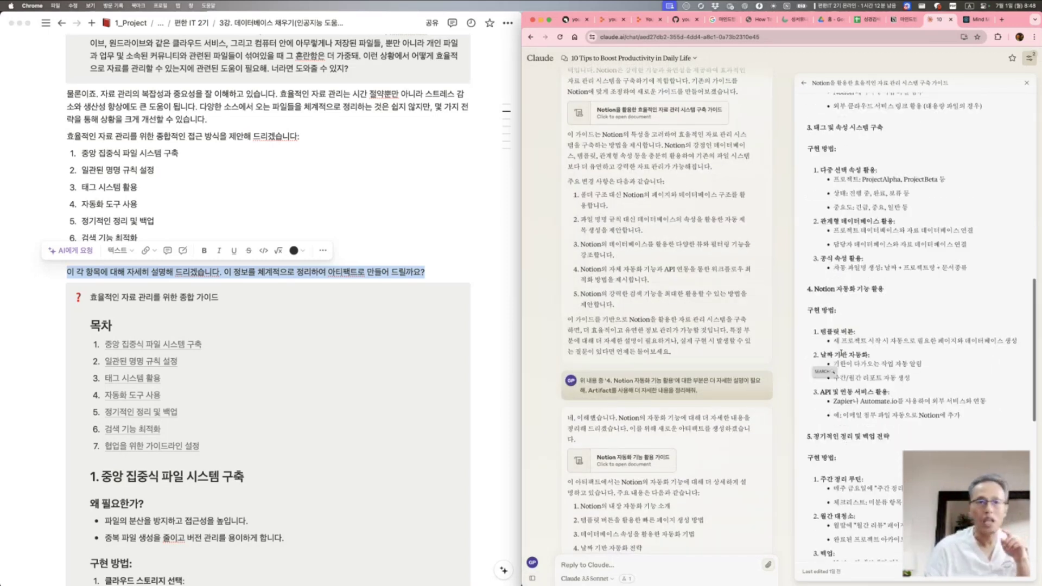
{"action": "left_click_drag", "start_coordinate": [836, 289], "coordinate": [885, 292]}
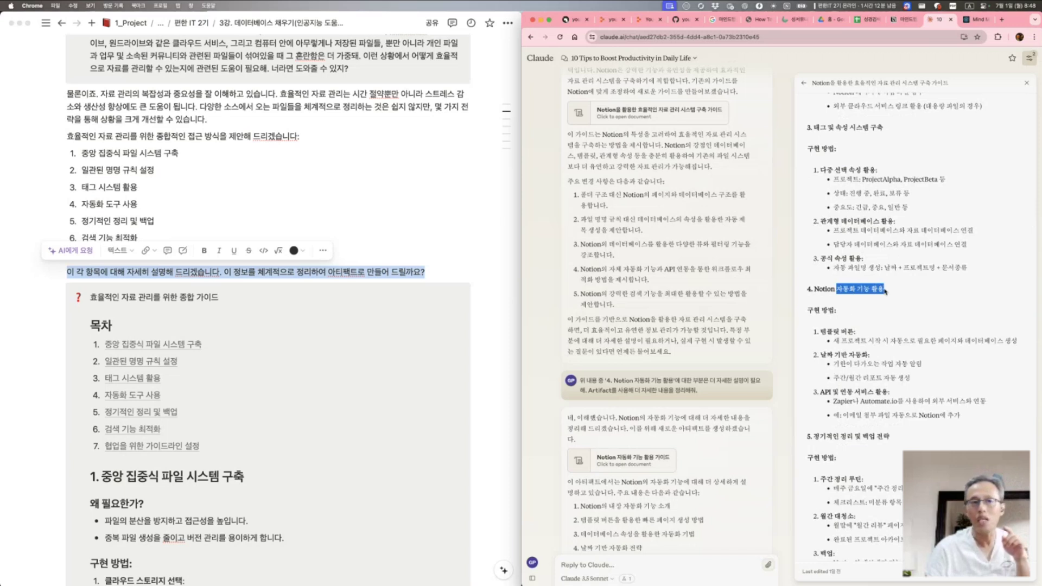
{"action": "scroll", "coordinate": [856, 341], "scroll_direction": "down", "scroll_amount": 2}
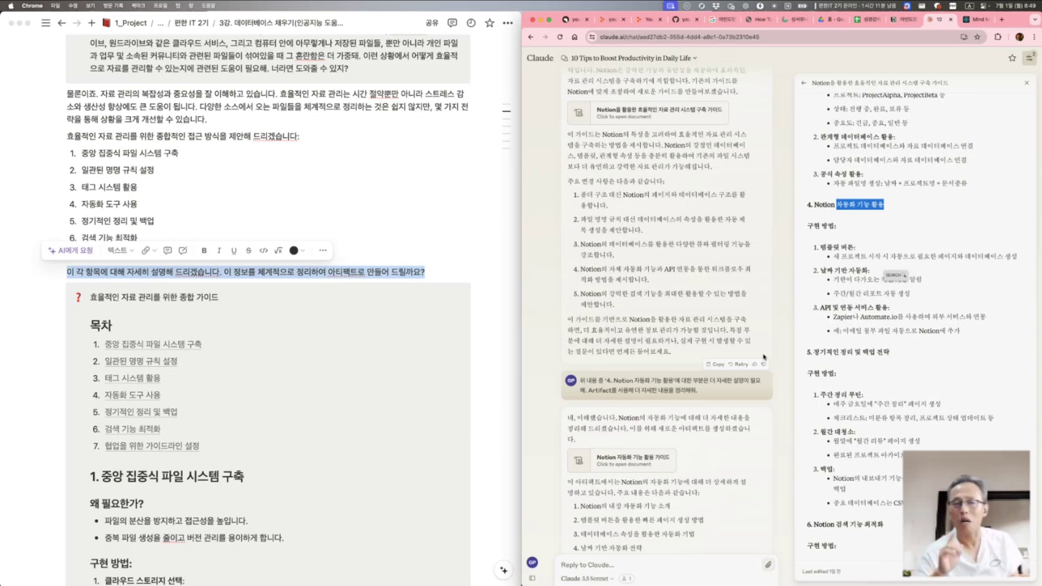
{"action": "left_click", "coordinate": [883, 210]}
{"action": "left_click_drag", "start_coordinate": [883, 205], "coordinate": [836, 210]}
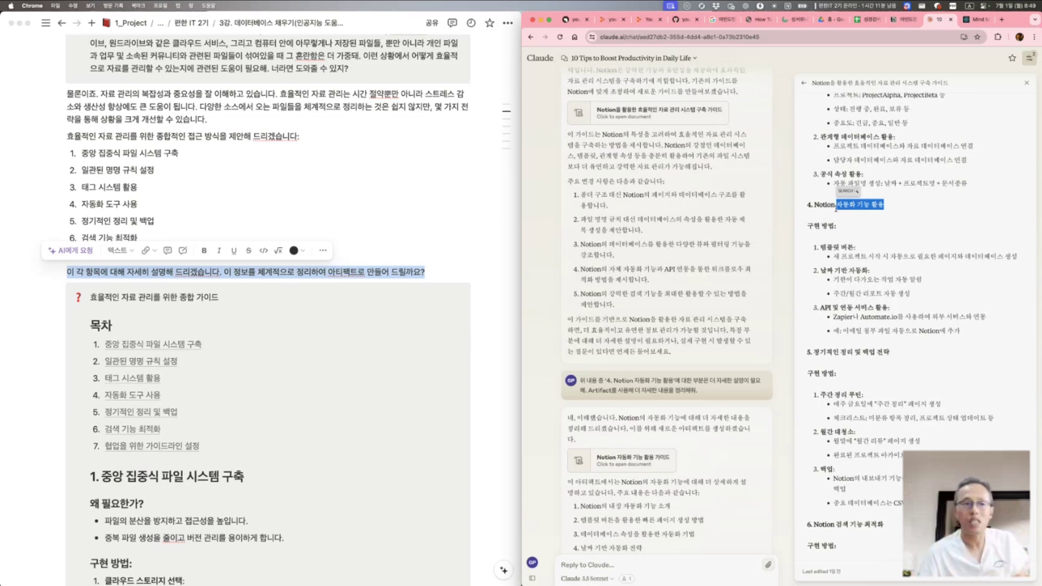
{"action": "scroll", "coordinate": [641, 274], "scroll_direction": "down", "scroll_amount": 3}
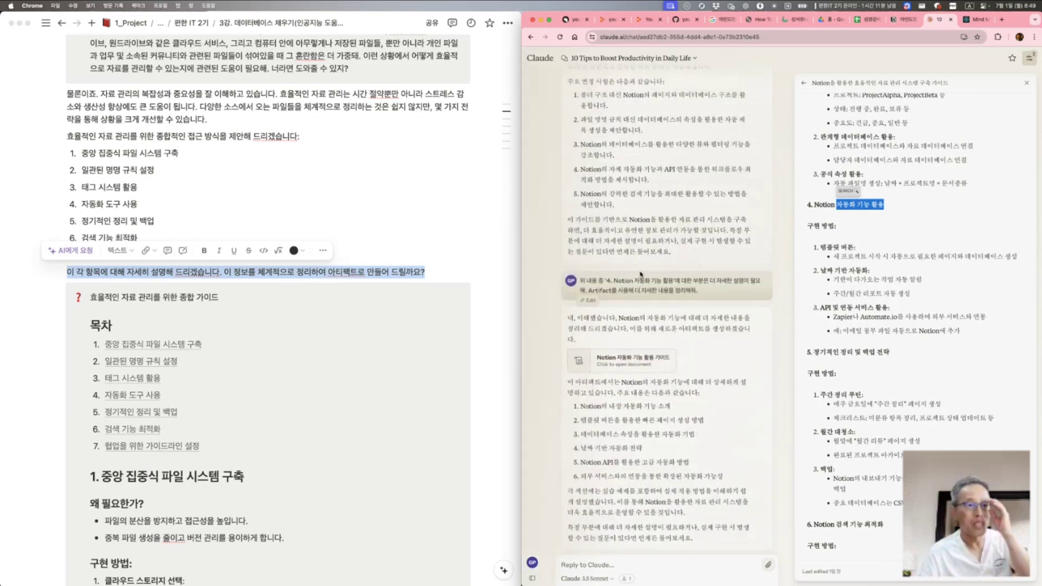
{"action": "scroll", "coordinate": [641, 274], "scroll_direction": "down", "scroll_amount": 3}
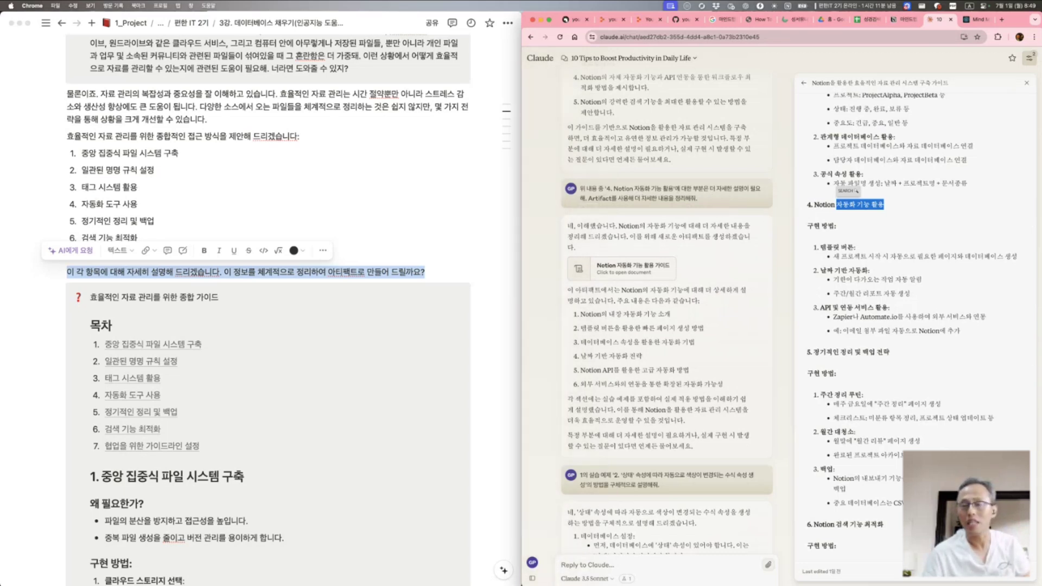
- Open the 'Notion 자동화 기능 활용 가이드' artifact and scroll through its contents
{"action": "left_click", "coordinate": [630, 271]}
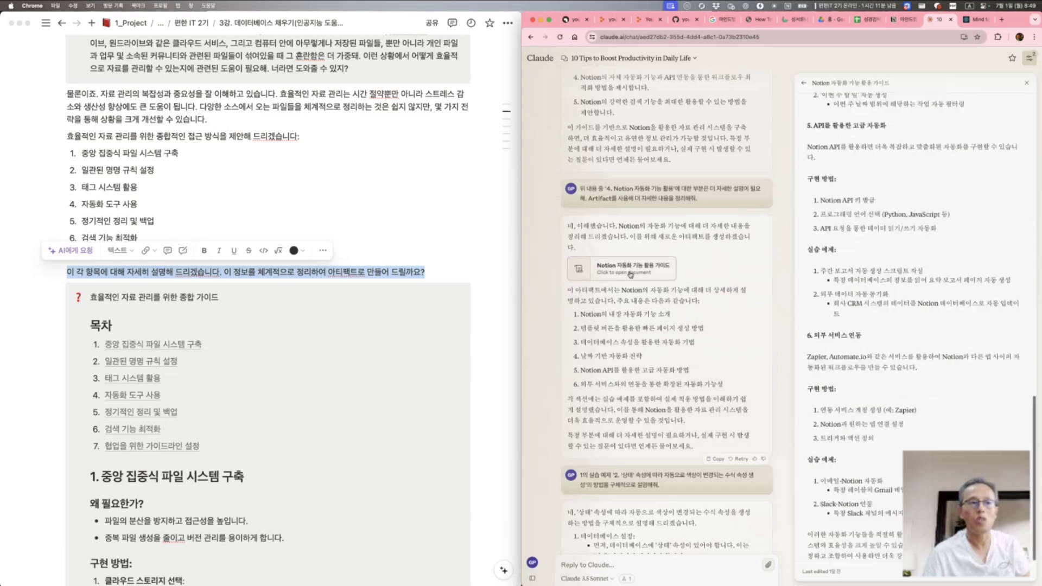
{"action": "scroll", "coordinate": [877, 260], "scroll_direction": "up", "scroll_amount": 10}
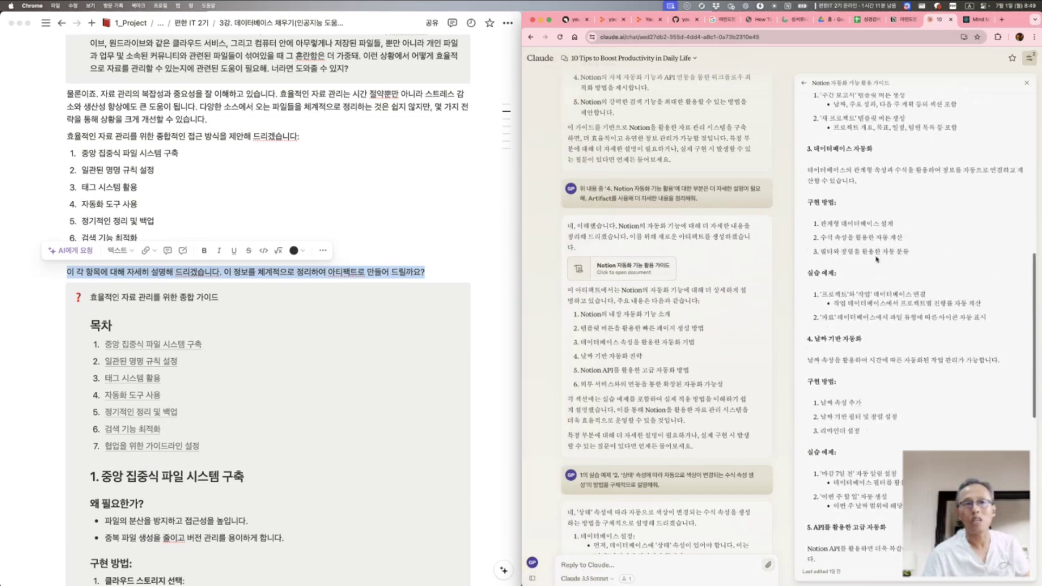
{"action": "scroll", "coordinate": [877, 260], "scroll_direction": "up", "scroll_amount": 3}
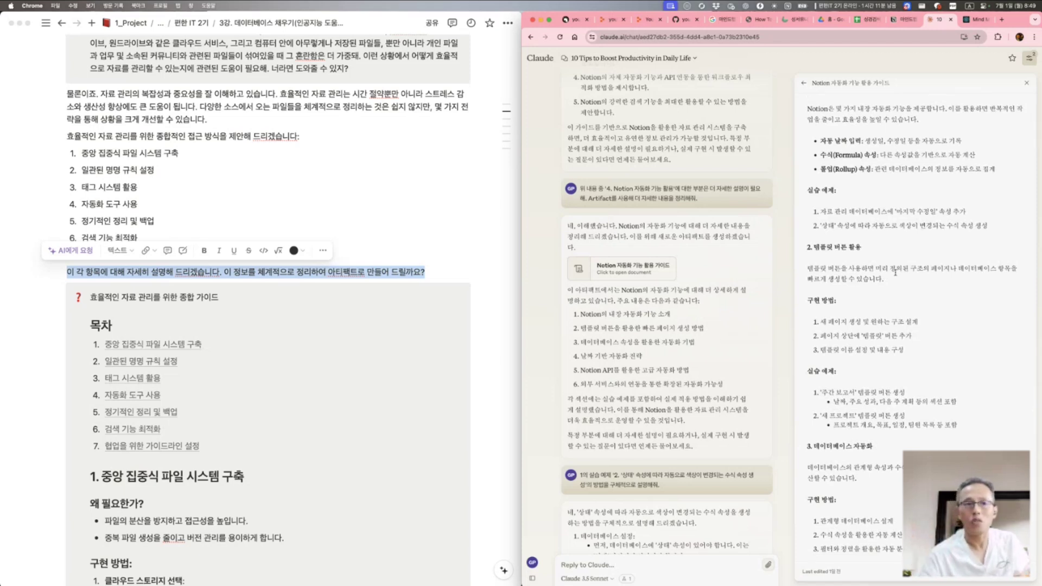
{"action": "scroll", "coordinate": [896, 273], "scroll_direction": "down", "scroll_amount": 1}
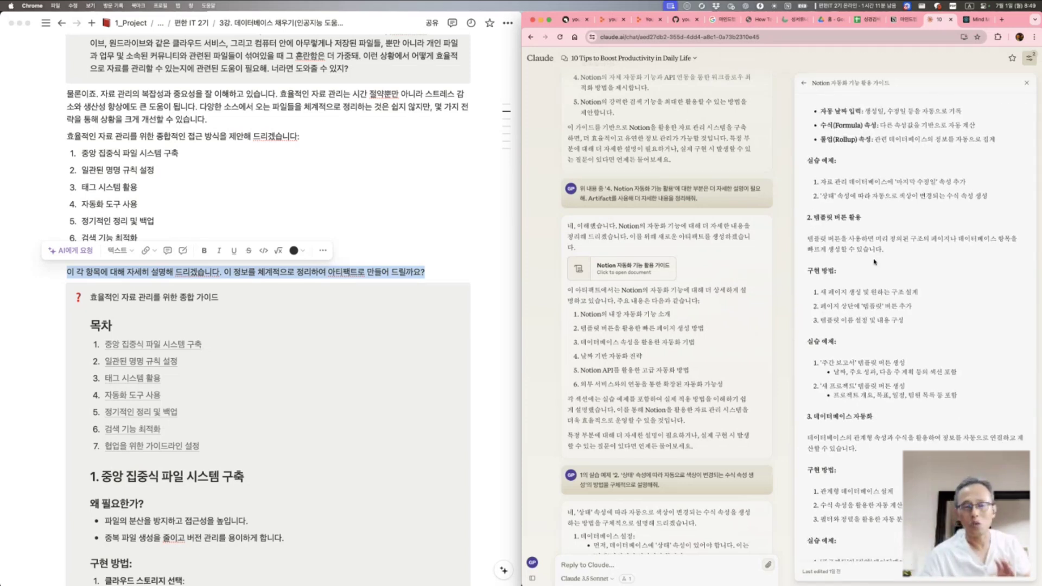
{"action": "scroll", "coordinate": [869, 304], "scroll_direction": "down", "scroll_amount": 3}
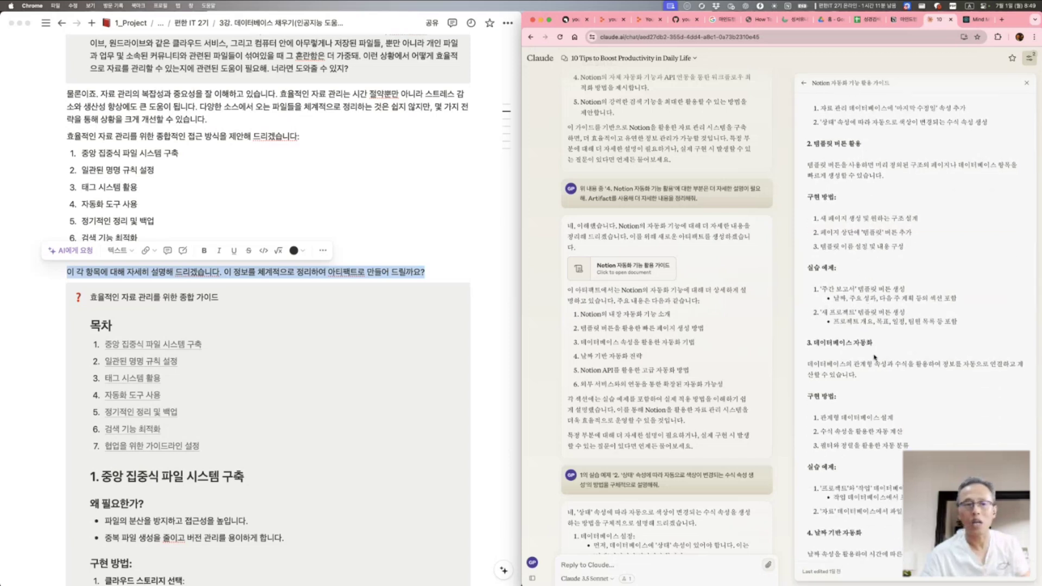
{"action": "scroll", "coordinate": [875, 357], "scroll_direction": "down", "scroll_amount": 6}
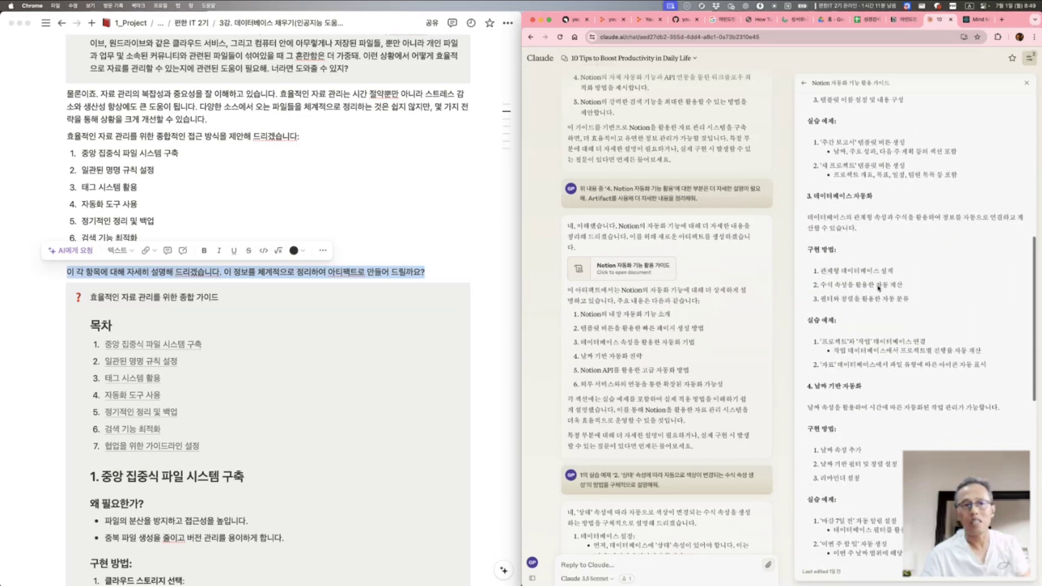
{"action": "scroll", "coordinate": [878, 288], "scroll_direction": "down", "scroll_amount": 4}
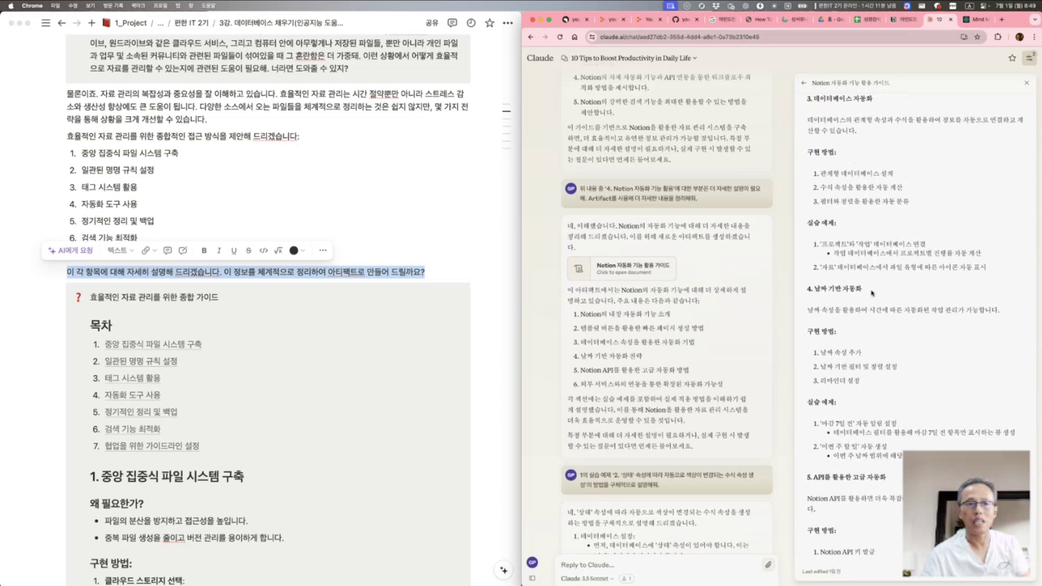
{"action": "scroll", "coordinate": [891, 212], "scroll_direction": "up", "scroll_amount": 4}
- Highlight the 데이터베이스 자동화 and 날짜 기반 자동화 headings and their formula and filter/sort items
{"action": "left_click_drag", "start_coordinate": [875, 204], "coordinate": [813, 203]}
{"action": "left_click_drag", "start_coordinate": [822, 292], "coordinate": [903, 291]}
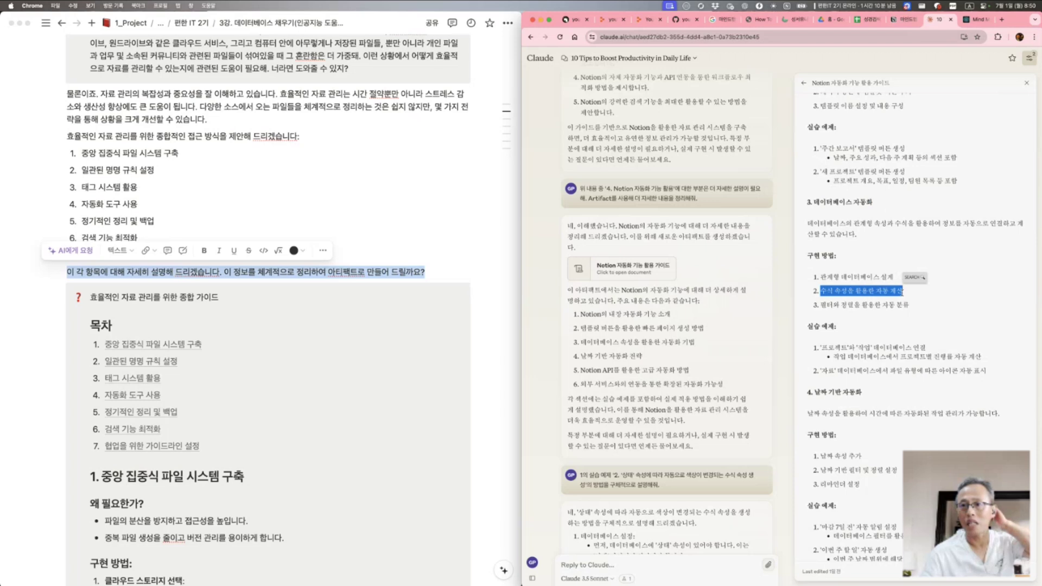
{"action": "scroll", "coordinate": [869, 239], "scroll_direction": "down", "scroll_amount": 4}
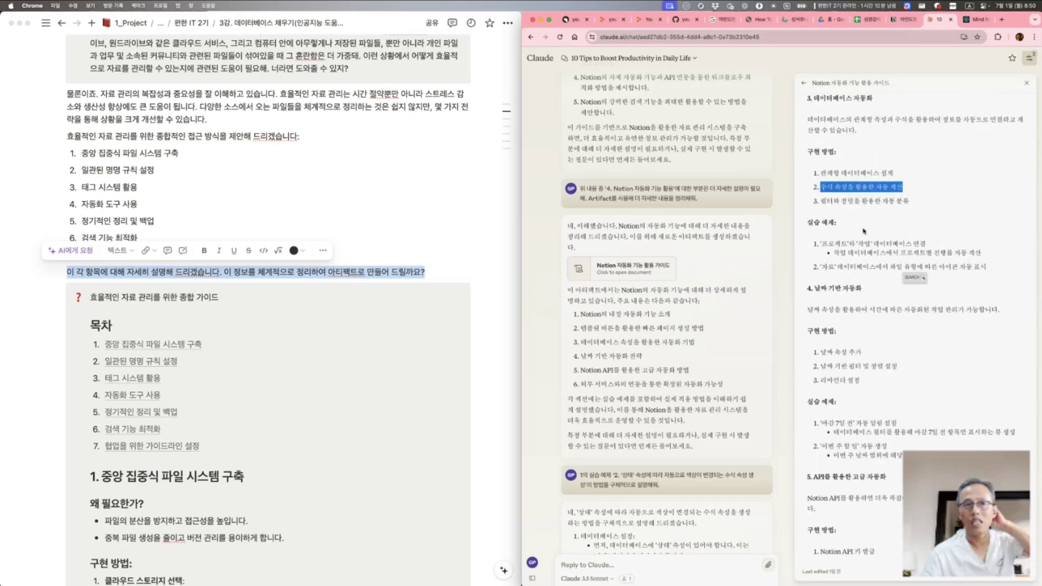
{"action": "left_click_drag", "start_coordinate": [863, 289], "coordinate": [813, 289]}
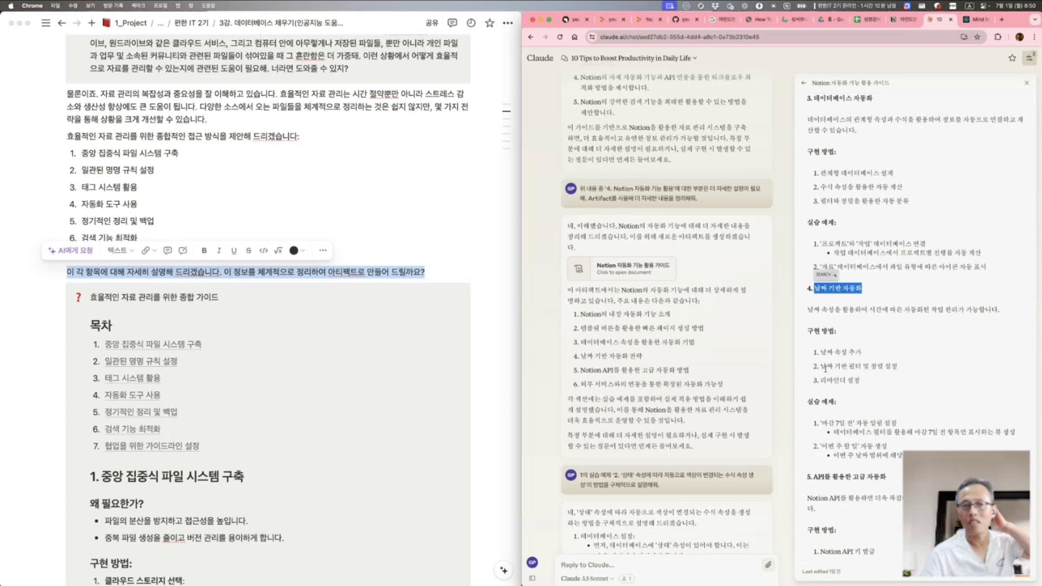
{"action": "left_click_drag", "start_coordinate": [824, 368], "coordinate": [906, 369]}
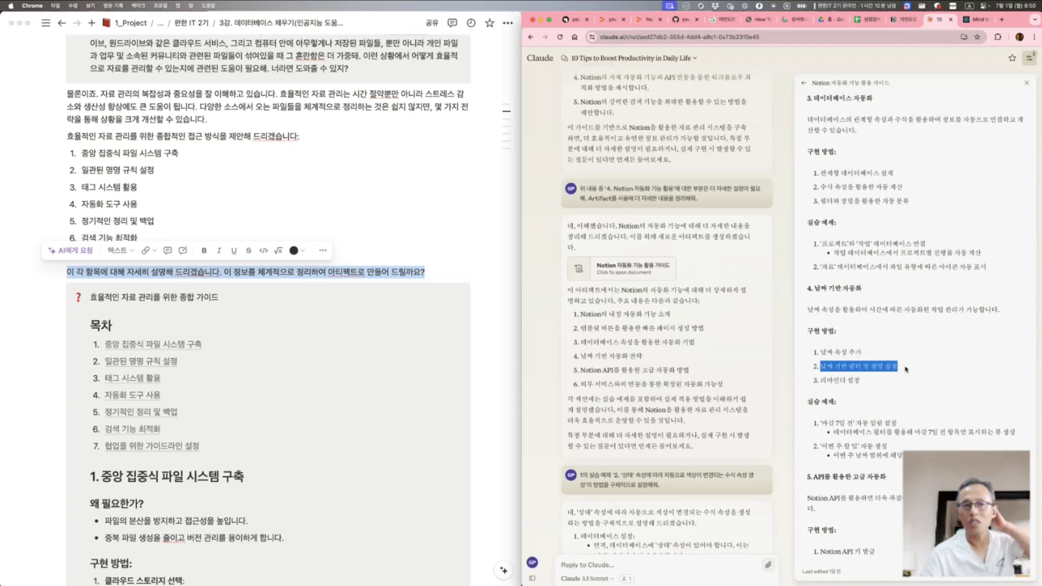
{"action": "scroll", "coordinate": [905, 369], "scroll_direction": "down", "scroll_amount": 5}
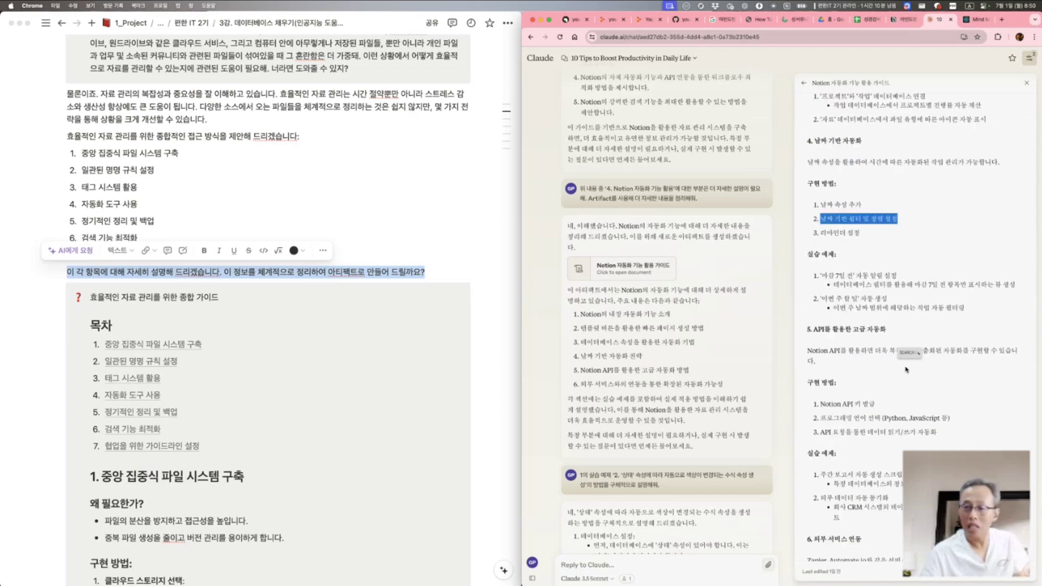
{"action": "mouse_move", "coordinate": [529, 367]}
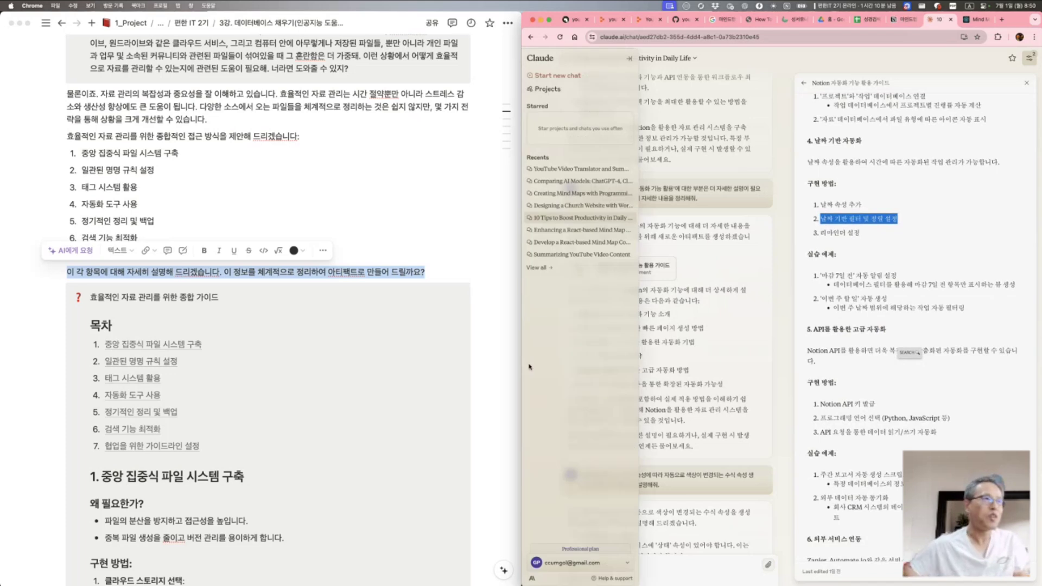
- Open TestDB under 편한 IT 2기 in Notion and widen the Notion window to show more columns
{"action": "left_click", "coordinate": [365, 177]}
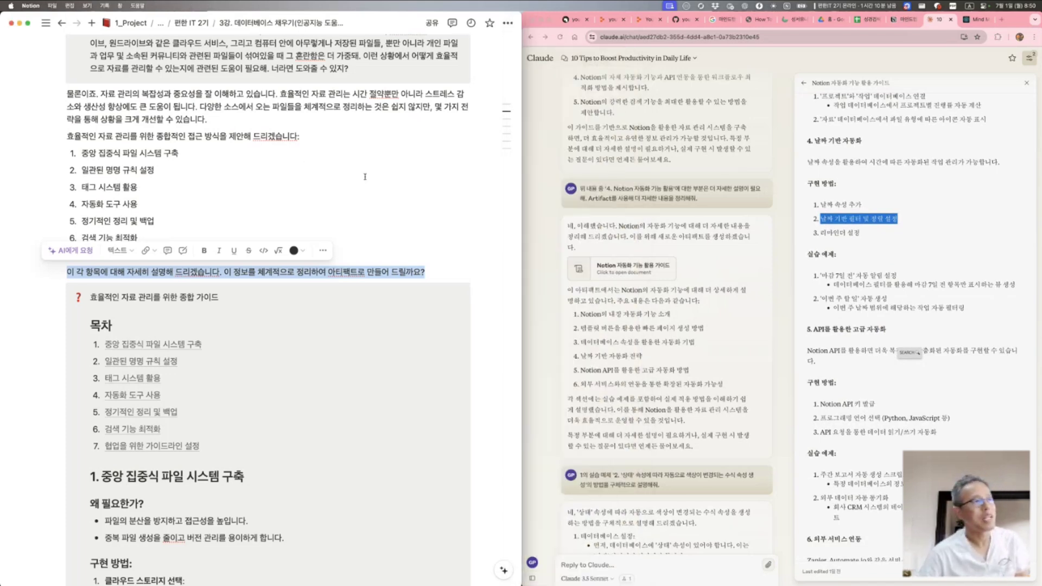
{"action": "mouse_move", "coordinate": [11, 153]}
{"action": "left_click", "coordinate": [47, 180]}
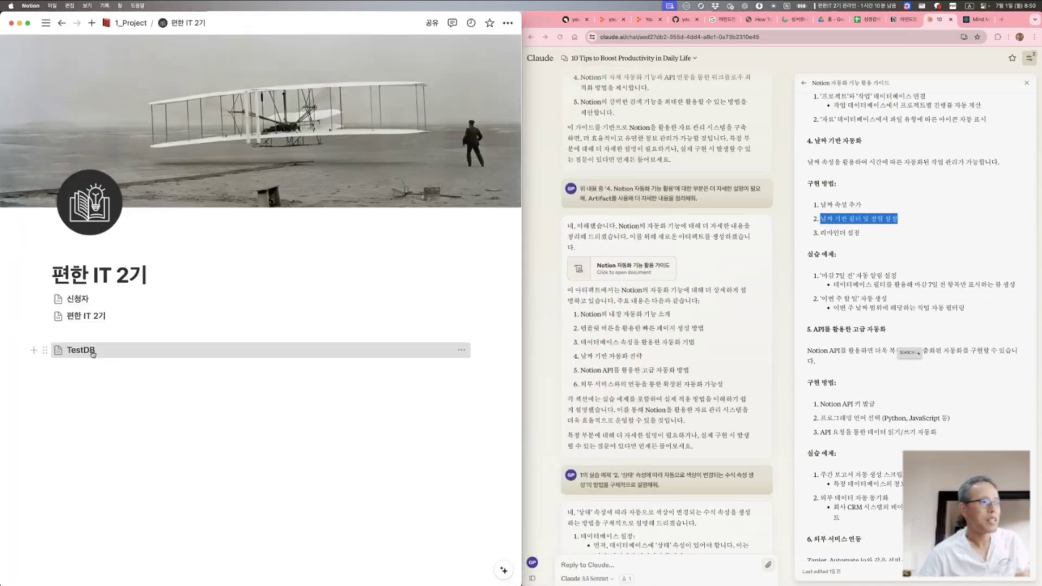
{"action": "left_click", "coordinate": [89, 350]}
{"action": "left_click_drag", "start_coordinate": [678, 298], "coordinate": [634, 314]}
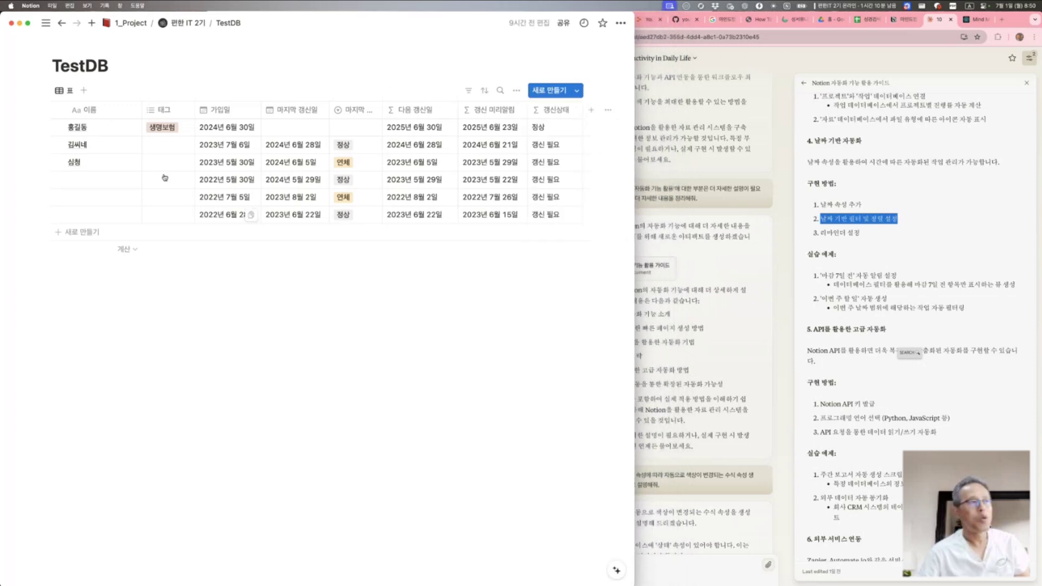
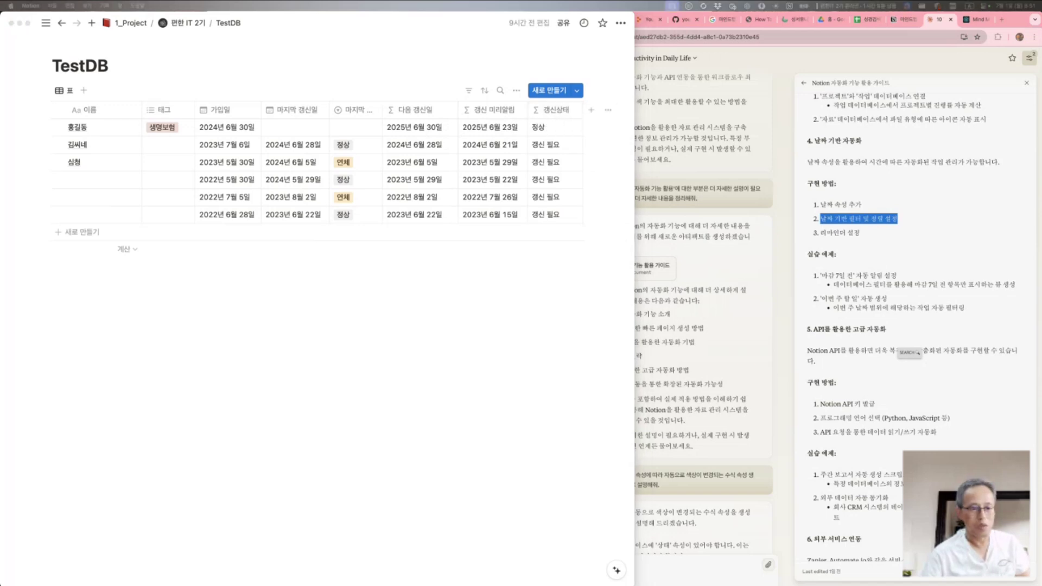
- Bring the 갱신일샘플.xlsx Excel workbook in front of the Notion window
{"action": "key", "text": "super+Tab"}
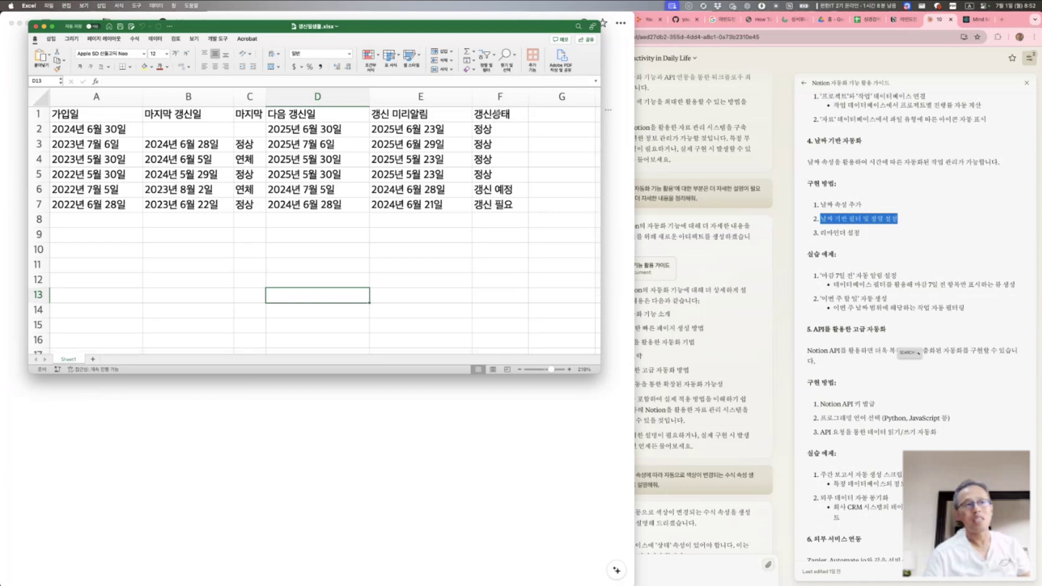
- Compare Excel's status column F, input columns A–C and calculated columns D–F, then move Excel down to reveal TestDB
{"action": "left_click_drag", "start_coordinate": [490, 129], "coordinate": [492, 175]}
{"action": "left_click", "coordinate": [495, 191]}
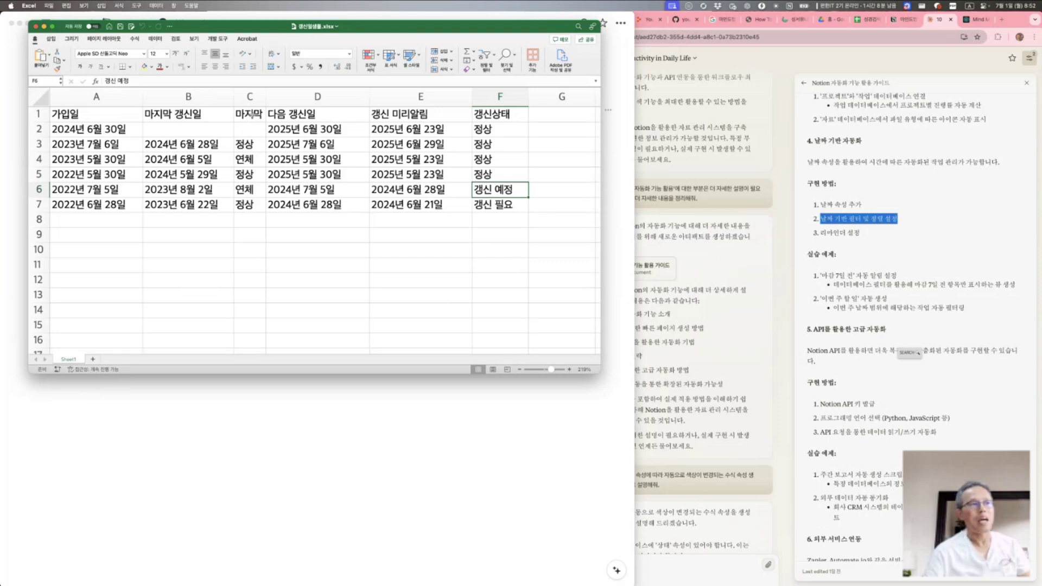
{"action": "left_click_drag", "start_coordinate": [249, 114], "coordinate": [98, 212]}
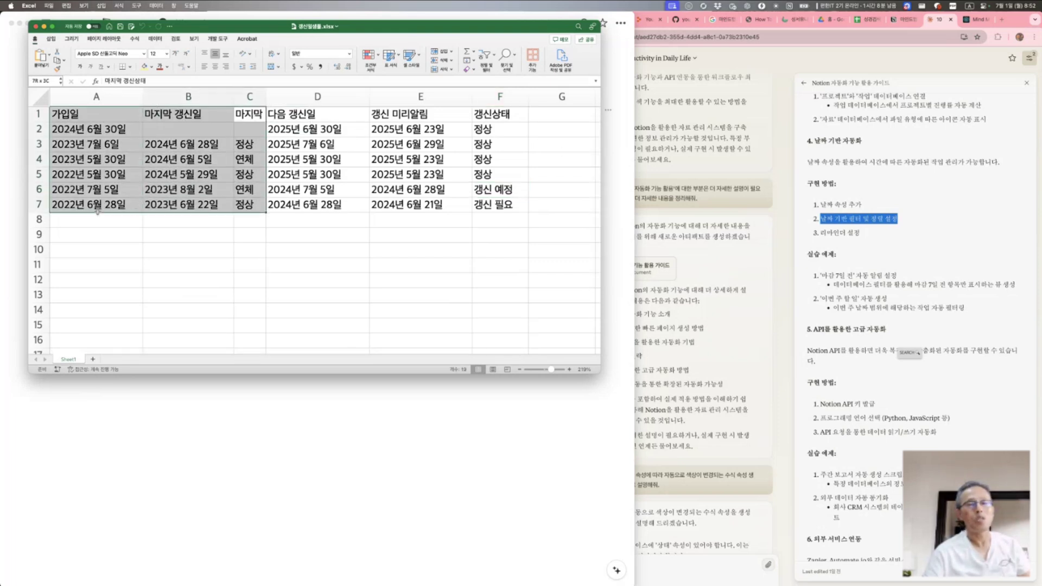
{"action": "left_click_drag", "start_coordinate": [318, 115], "coordinate": [506, 202]}
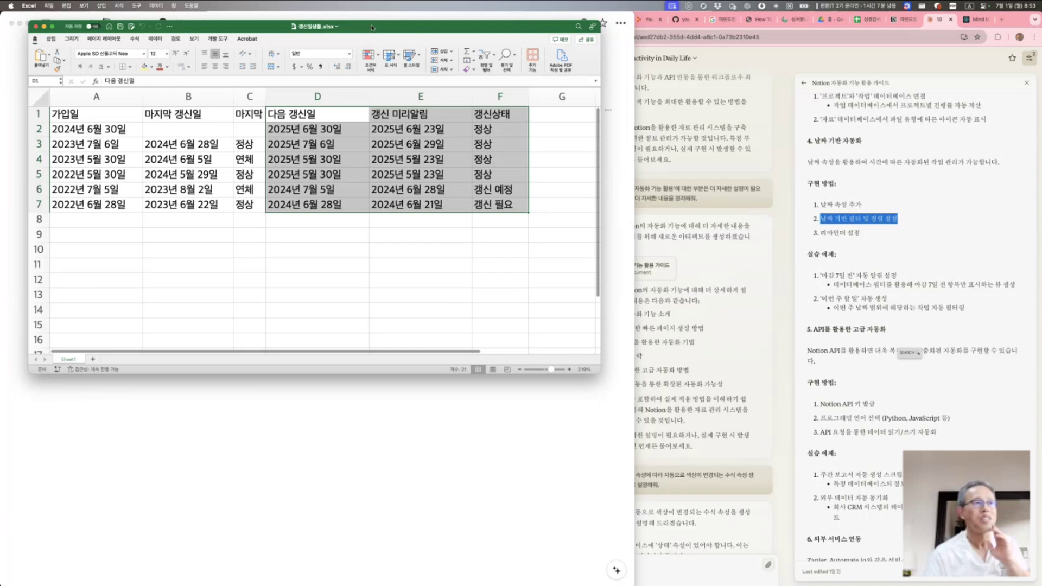
{"action": "left_click_drag", "start_coordinate": [372, 27], "coordinate": [426, 256]}
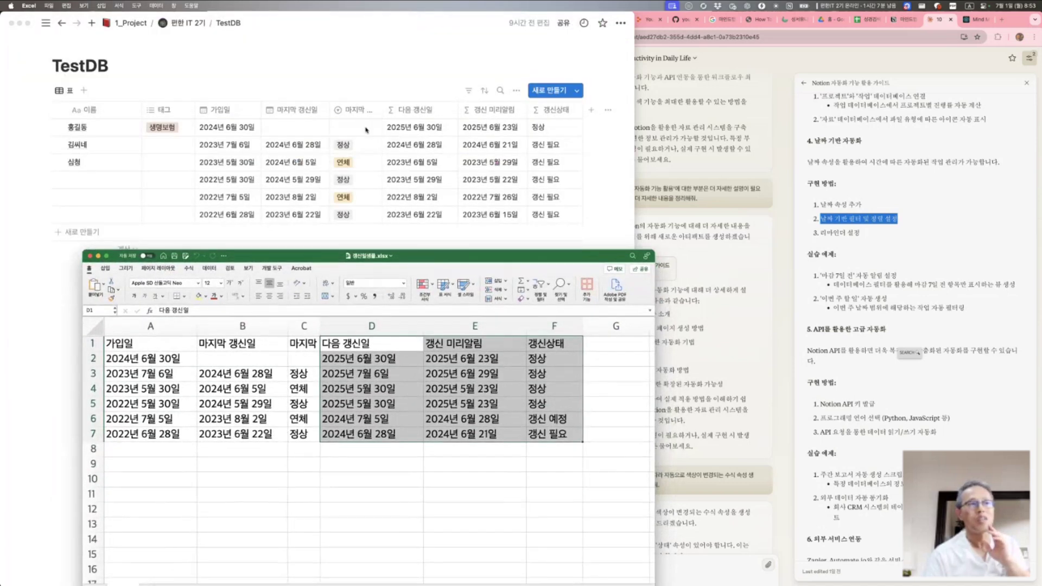
{"action": "left_click", "coordinate": [366, 130]}
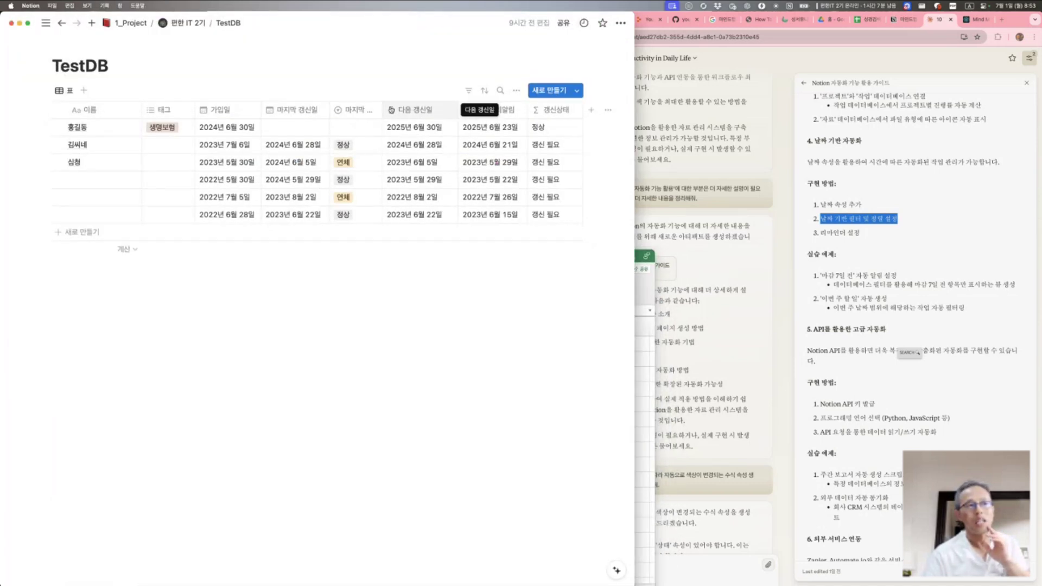
{"action": "left_click", "coordinate": [392, 110]}
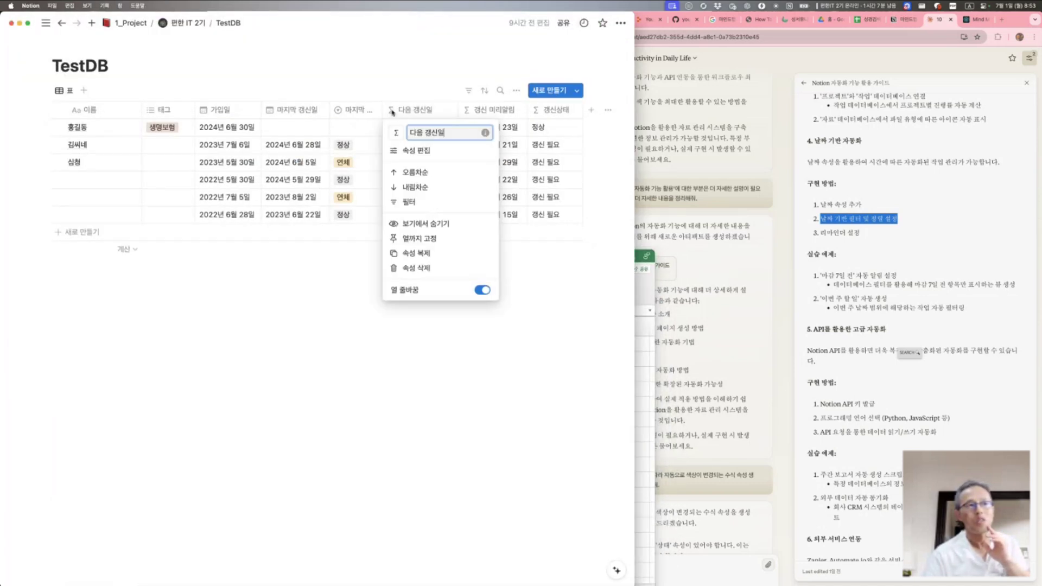
{"action": "left_click", "coordinate": [417, 152]}
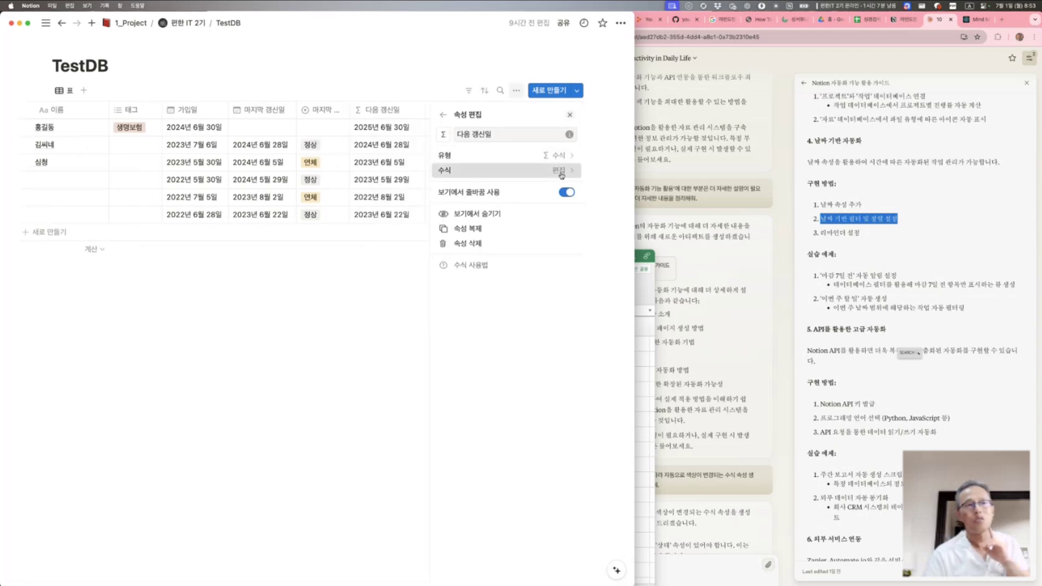
{"action": "left_click", "coordinate": [559, 170]}
{"action": "left_click_drag", "start_coordinate": [224, 301], "coordinate": [194, 210]}
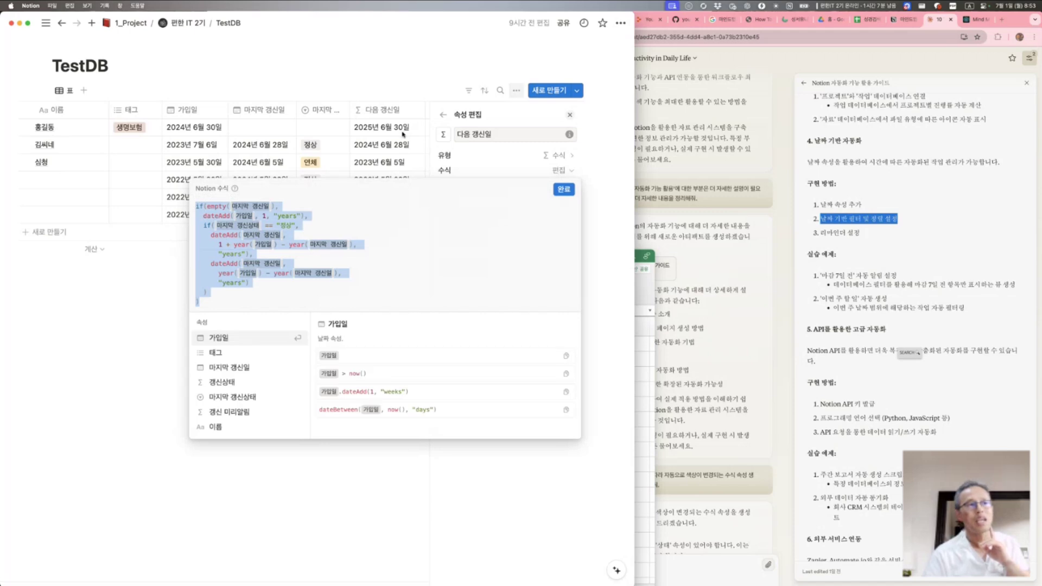
{"action": "left_click", "coordinate": [564, 189]}
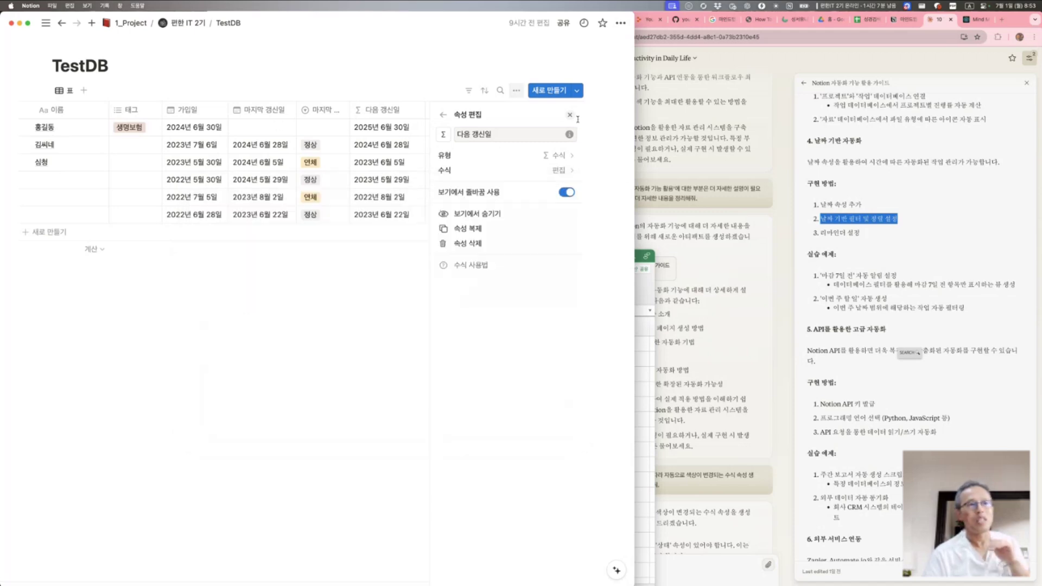
{"action": "left_click", "coordinate": [569, 114]}
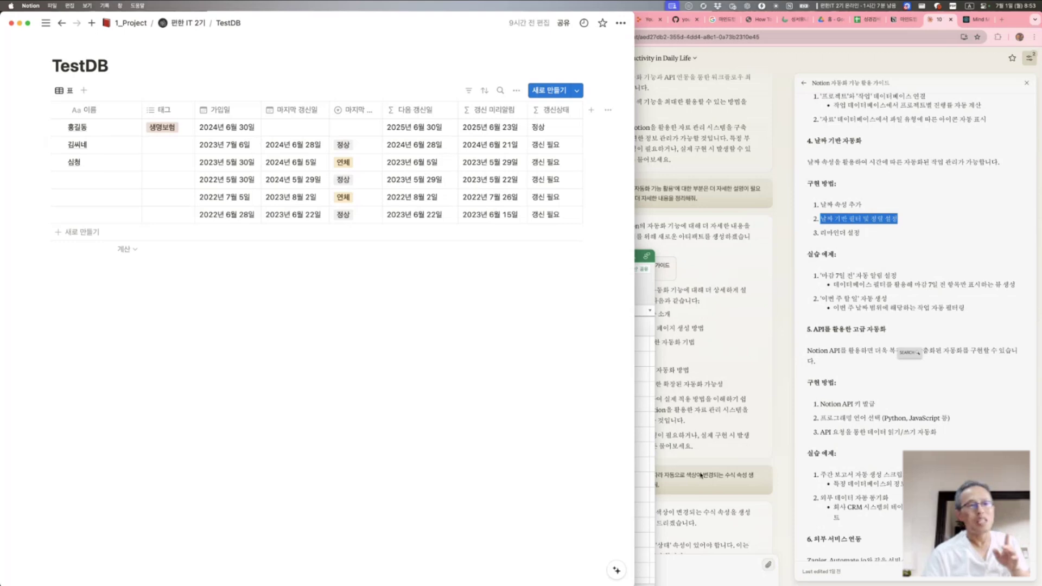
{"action": "left_click", "coordinate": [651, 294]}
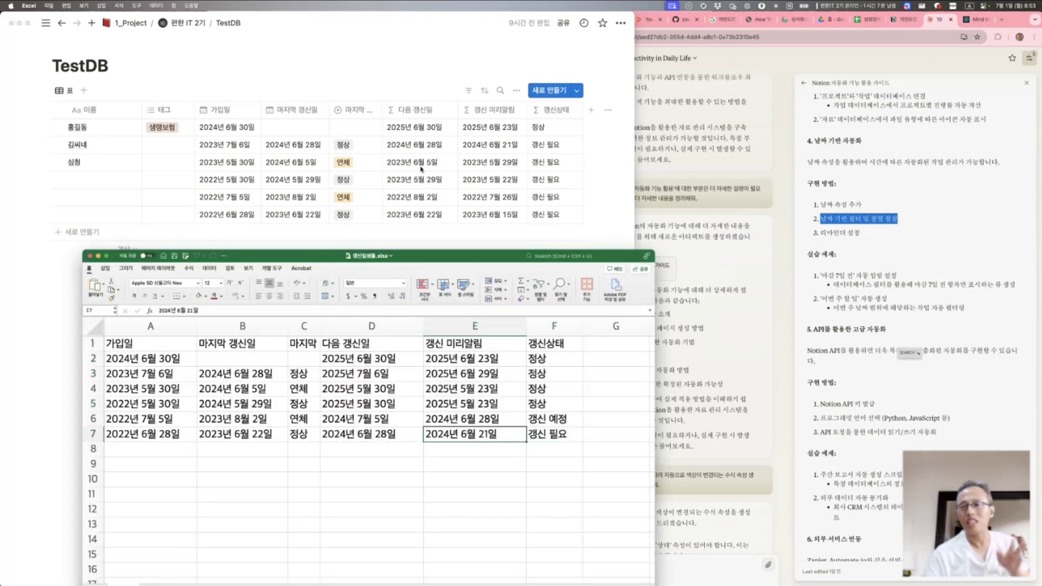
{"action": "left_click", "coordinate": [437, 114]}
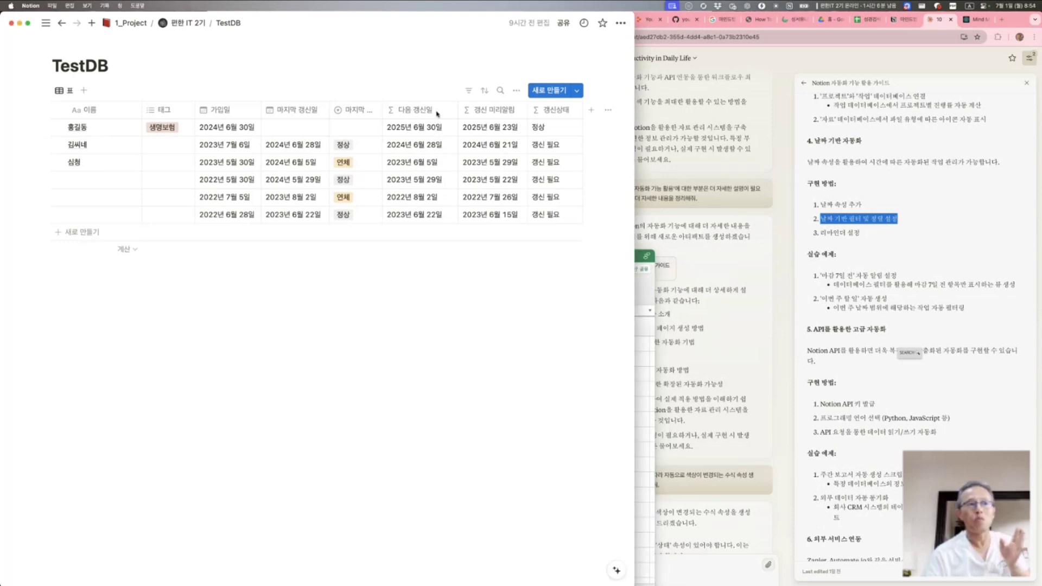
- Review the 다음 갱신일 property's formula in TestDB and close the editor without changes
{"action": "left_click", "coordinate": [438, 112]}
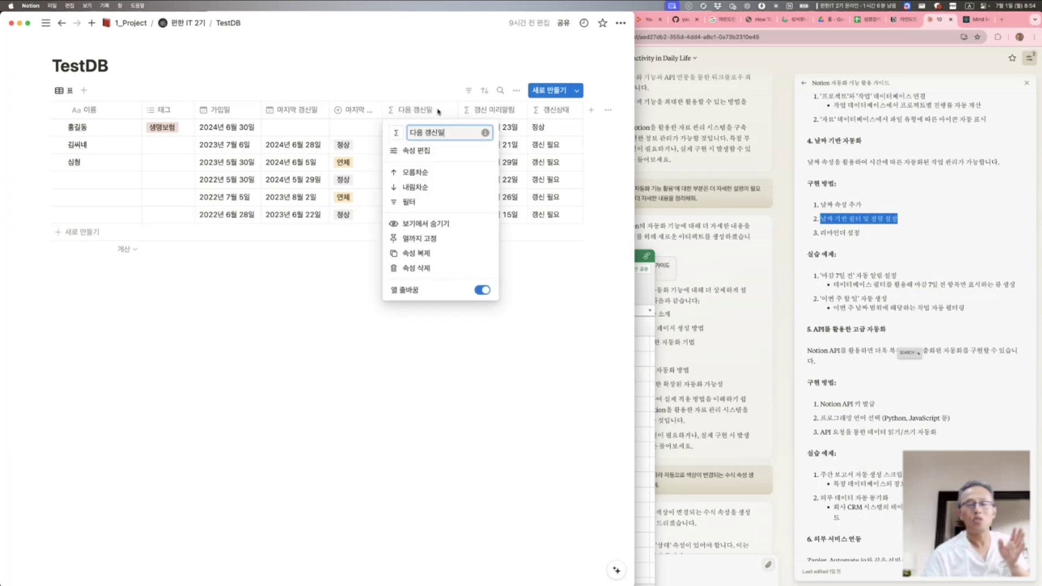
{"action": "left_click", "coordinate": [468, 152]}
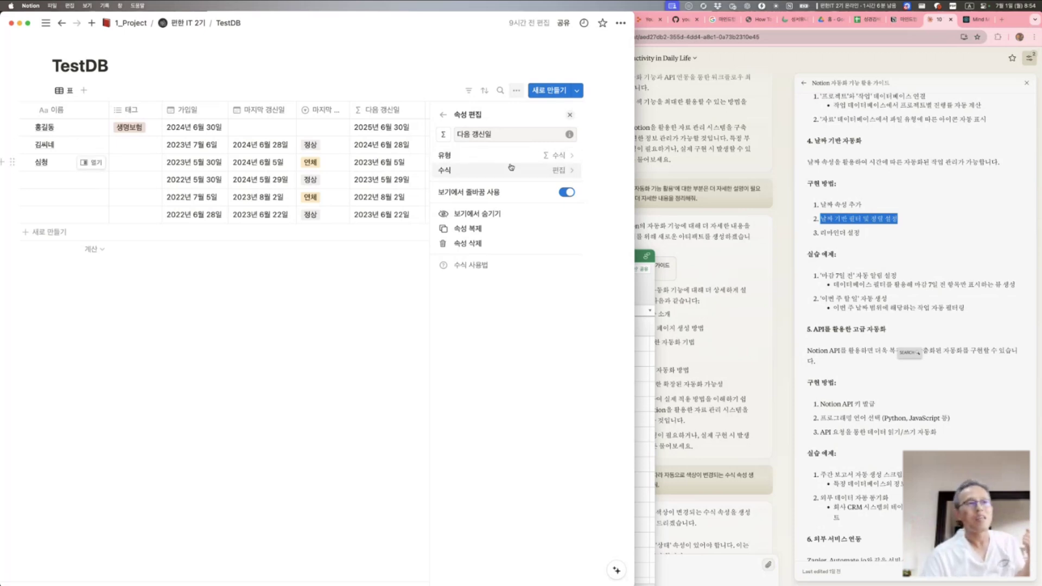
{"action": "left_click", "coordinate": [551, 174]}
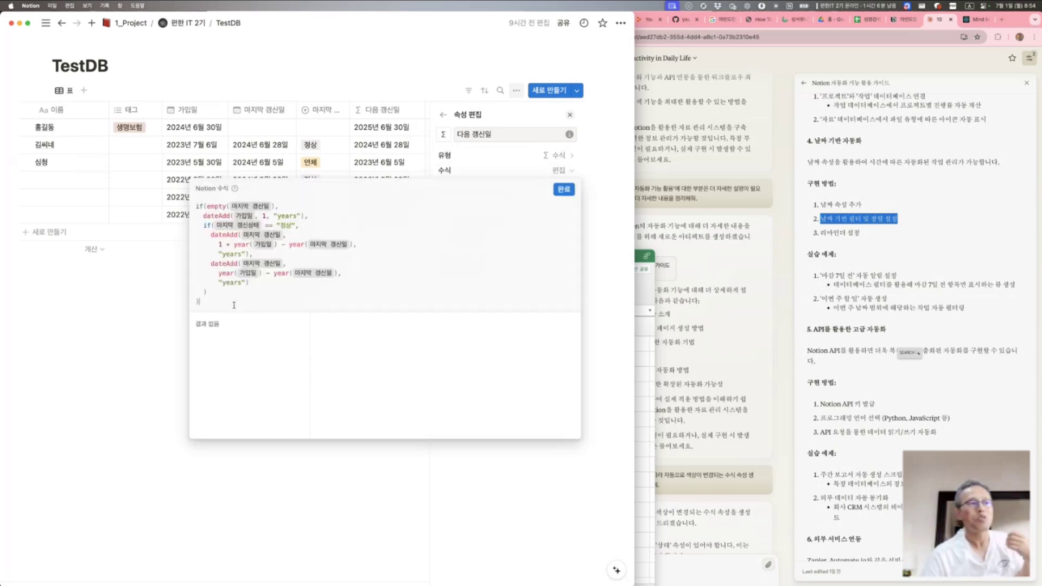
{"action": "left_click_drag", "start_coordinate": [234, 305], "coordinate": [197, 207]}
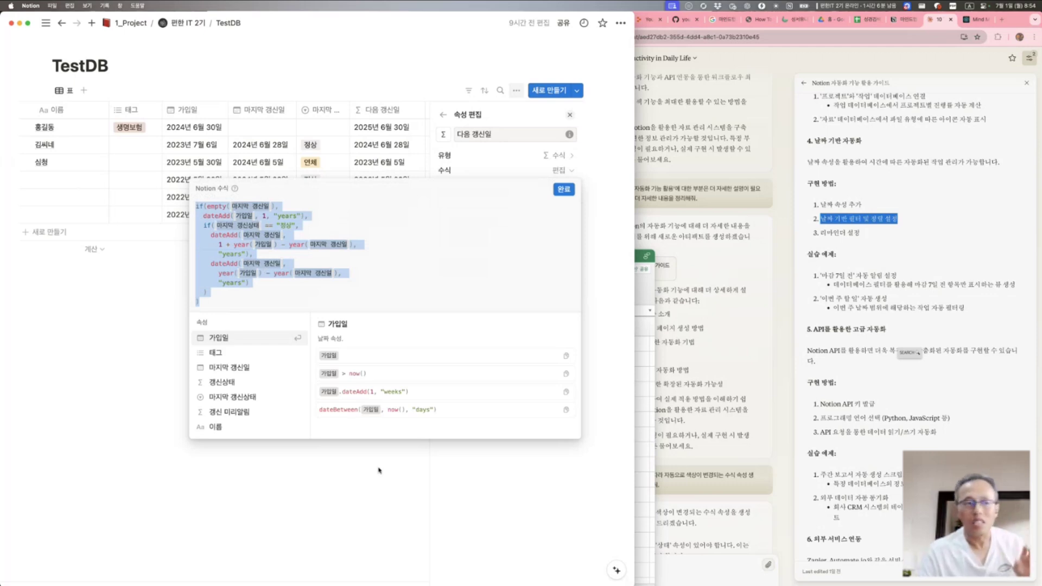
{"action": "left_click", "coordinate": [363, 33]}
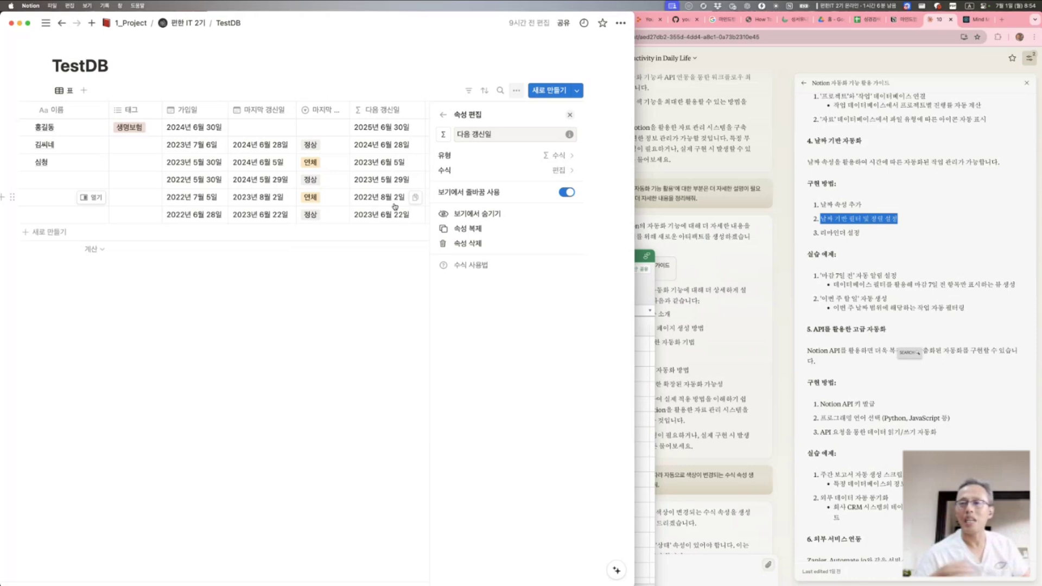
{"action": "key", "text": "Escape"}
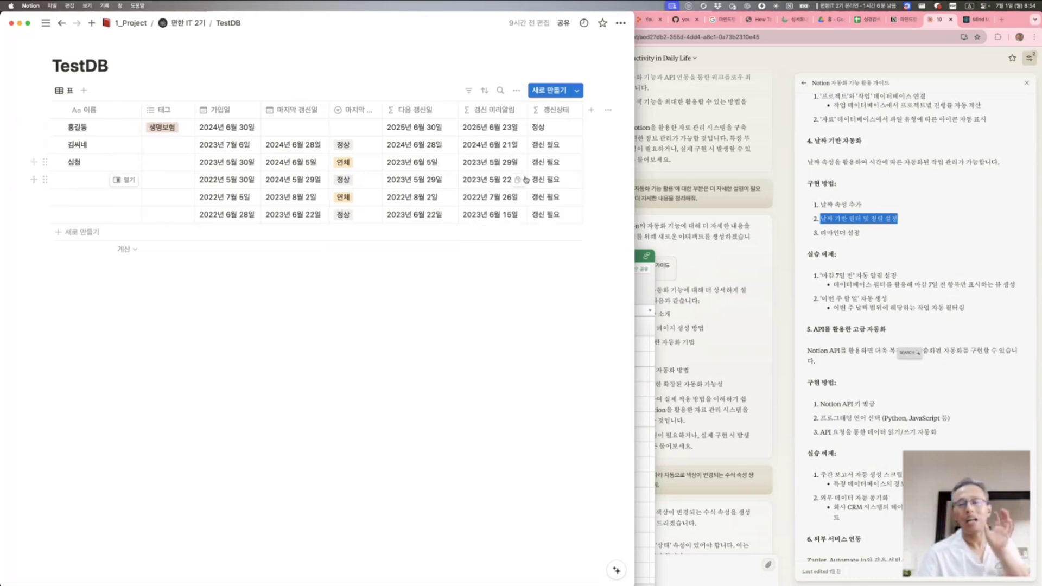
{"action": "left_click", "coordinate": [648, 292]}
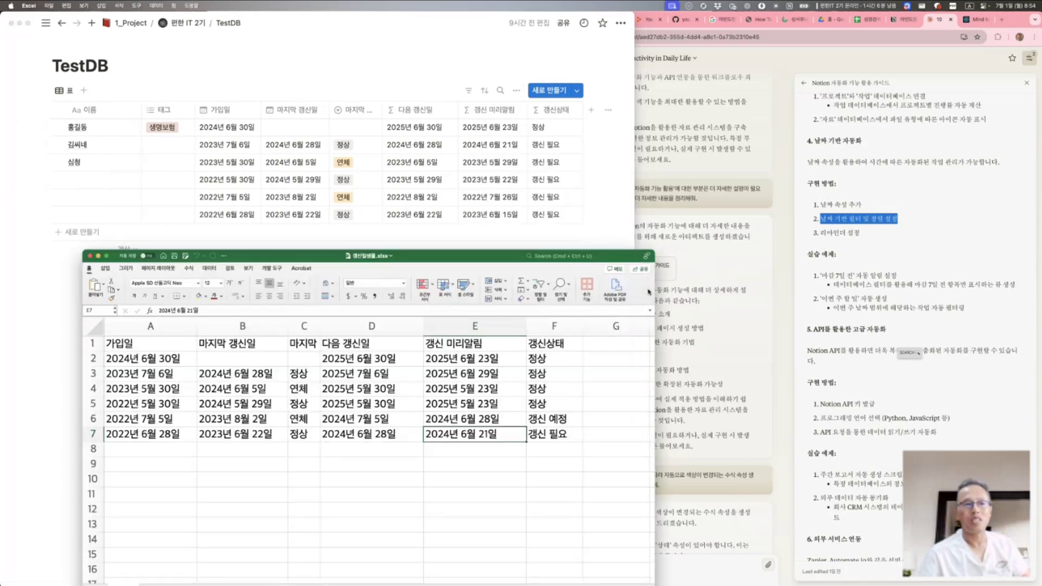
{"action": "left_click", "coordinate": [719, 299]}
{"action": "scroll", "coordinate": [722, 301], "scroll_direction": "down", "scroll_amount": 10}
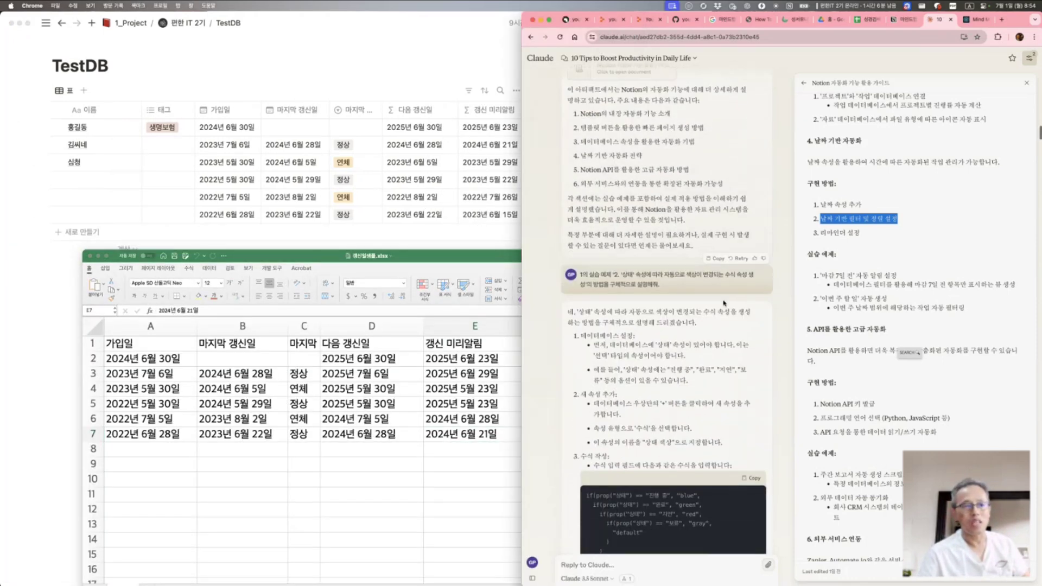
{"action": "scroll", "coordinate": [723, 303], "scroll_direction": "down", "scroll_amount": 3}
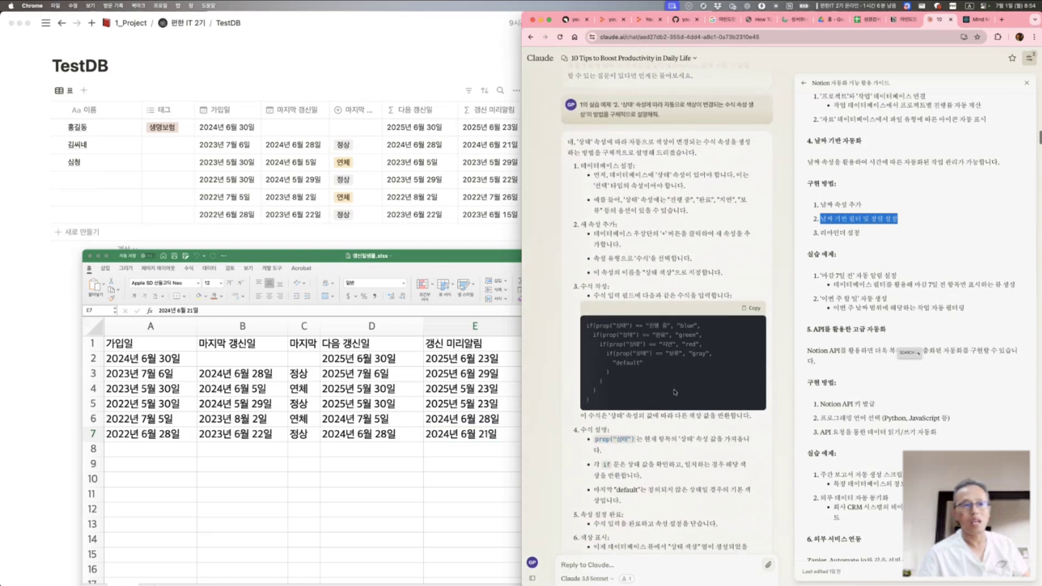
{"action": "scroll", "coordinate": [678, 190], "scroll_direction": "down", "scroll_amount": 15}
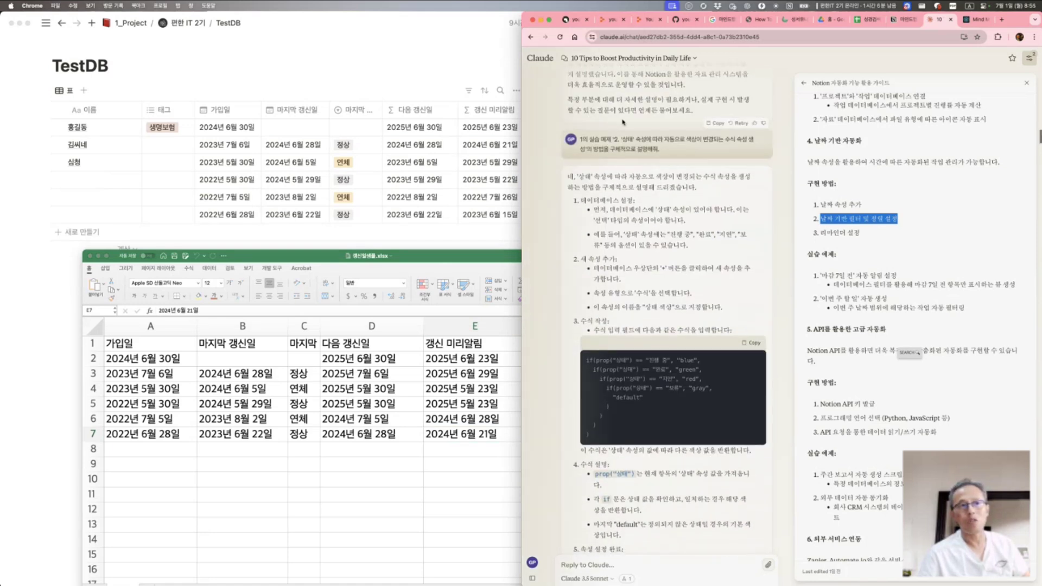
{"action": "scroll", "coordinate": [711, 220], "scroll_direction": "up", "scroll_amount": 5}
{"action": "scroll", "coordinate": [711, 220], "scroll_direction": "down", "scroll_amount": 20}
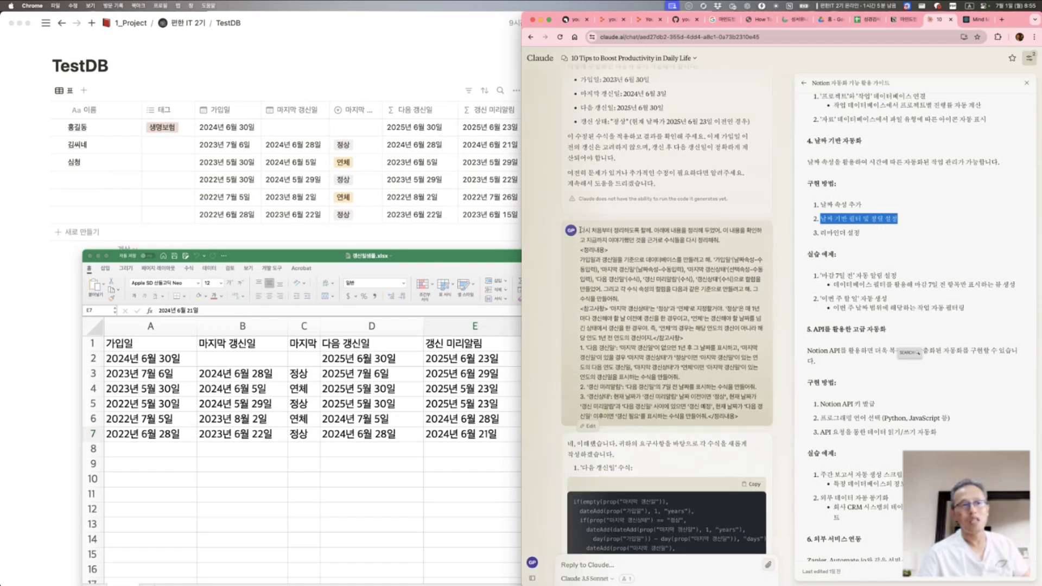
{"action": "left_click_drag", "start_coordinate": [581, 230], "coordinate": [748, 418]}
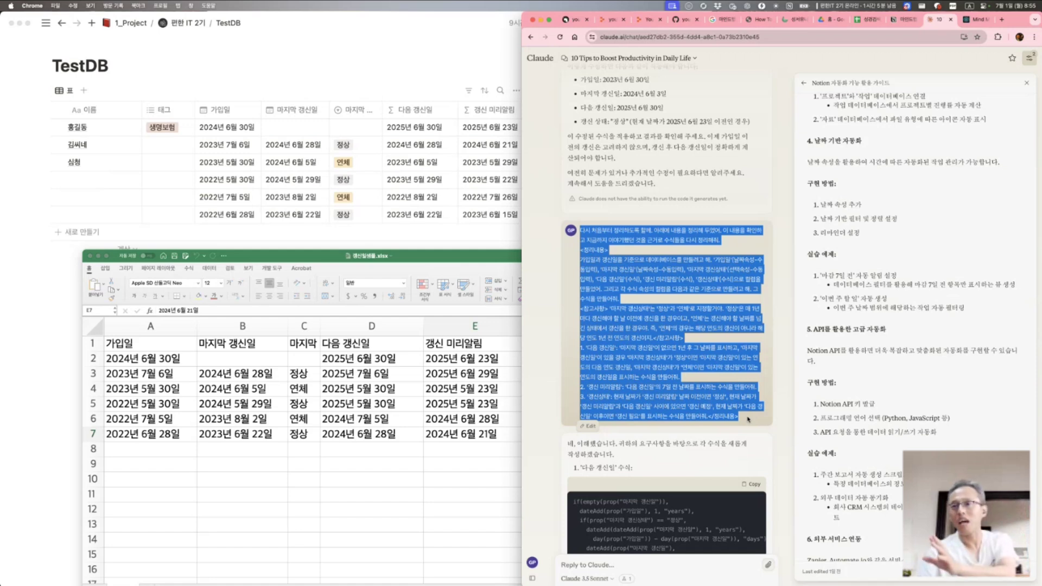
{"action": "scroll", "coordinate": [735, 384], "scroll_direction": "down", "scroll_amount": 5}
{"action": "scroll", "coordinate": [735, 384], "scroll_direction": "down", "scroll_amount": 15}
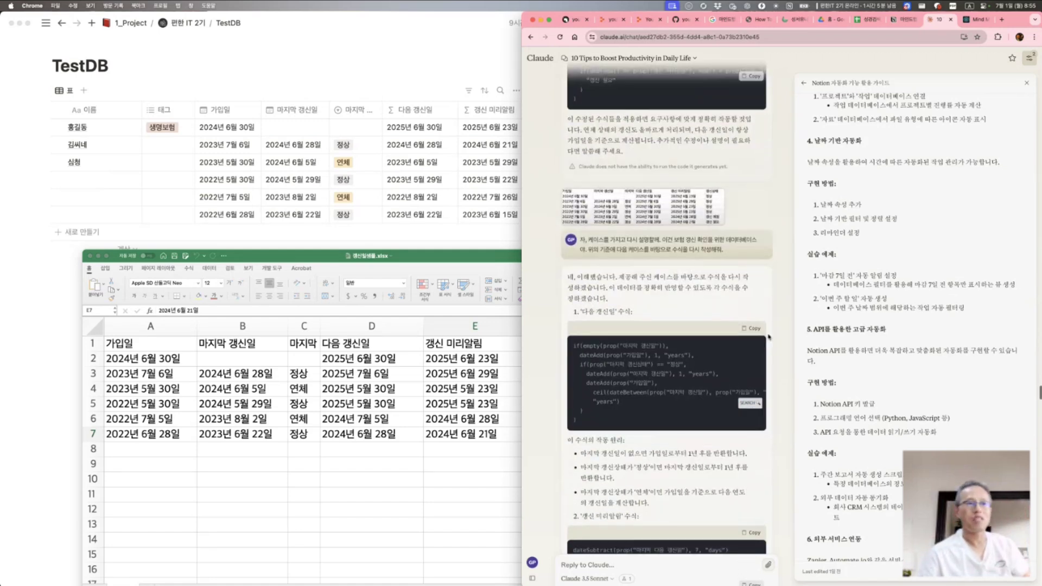
{"action": "left_click", "coordinate": [646, 206]}
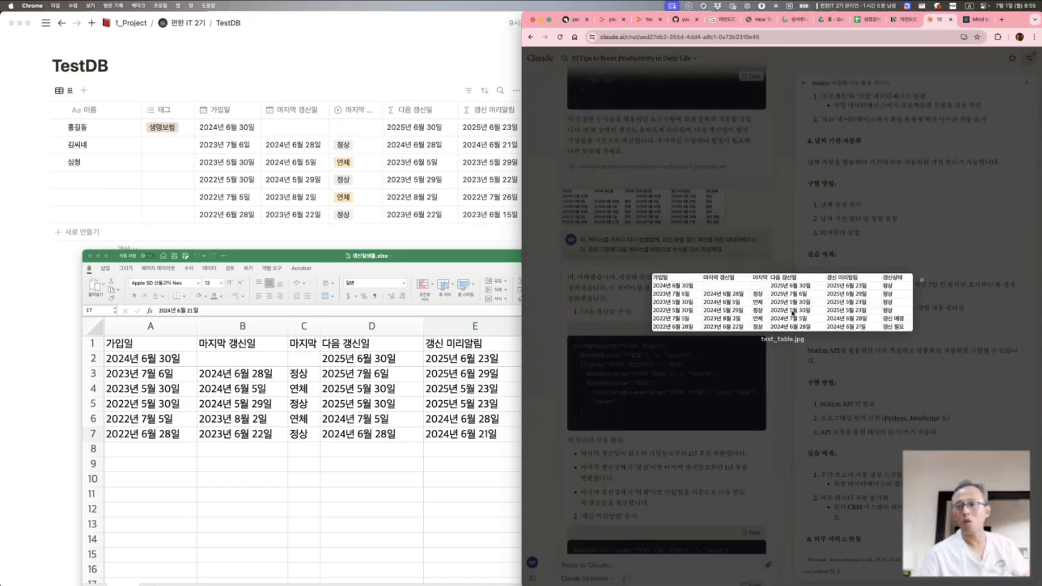
{"action": "left_click", "coordinate": [792, 313]}
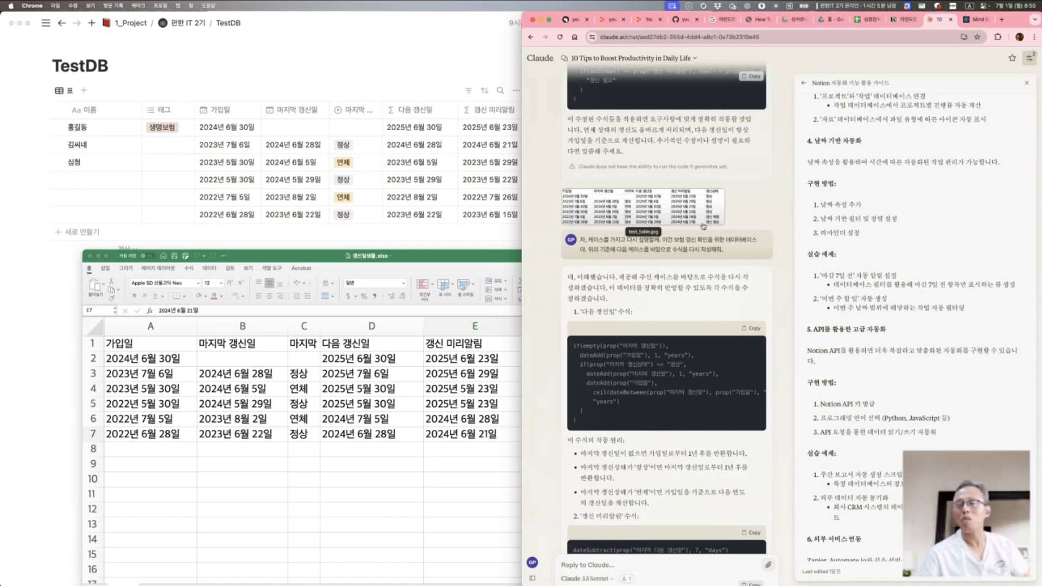
{"action": "scroll", "coordinate": [717, 357], "scroll_direction": "down", "scroll_amount": 3}
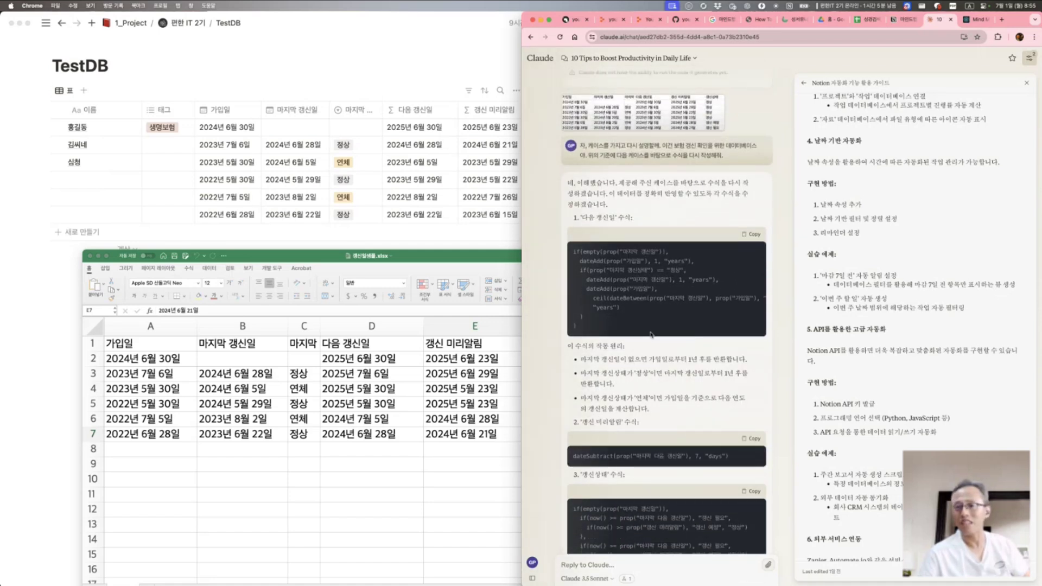
{"action": "scroll", "coordinate": [689, 243], "scroll_direction": "down", "scroll_amount": 15}
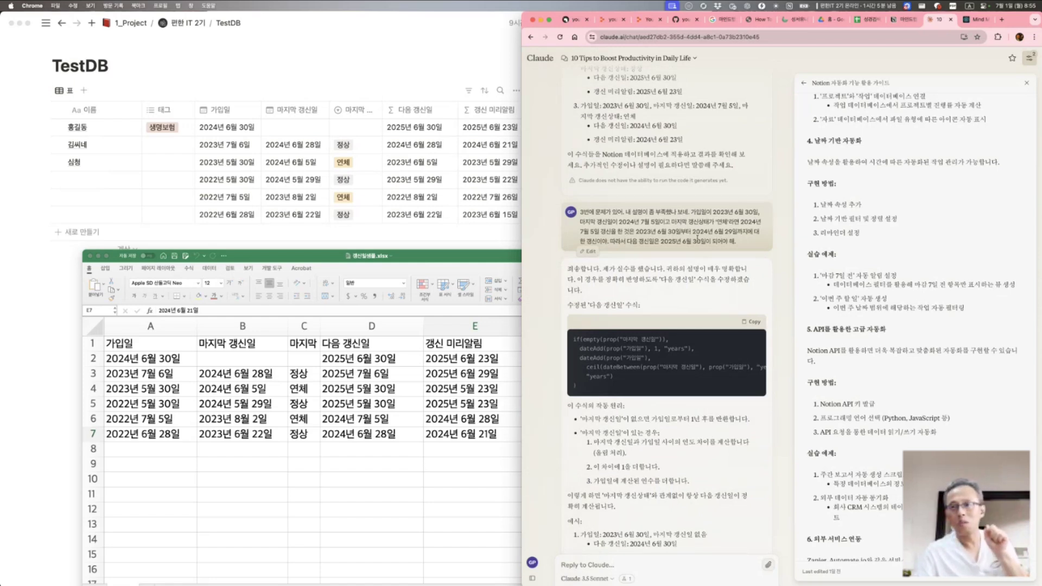
- Read Claude's revised dateAdd-based 다음 갱신일 formula, then bring Notion's TestDB forward
{"action": "scroll", "coordinate": [697, 239], "scroll_direction": "down", "scroll_amount": 8}
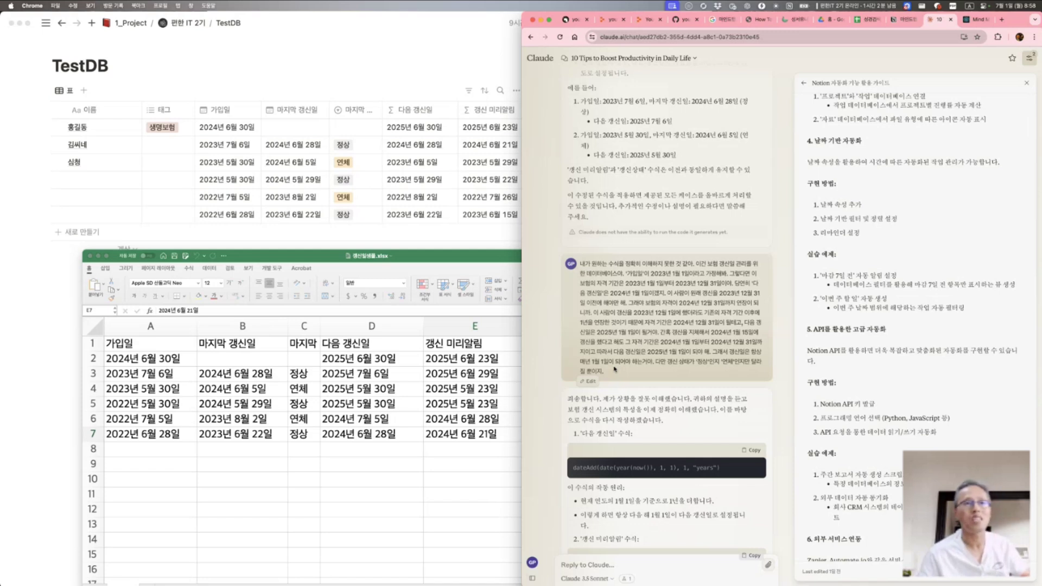
{"action": "left_click", "coordinate": [285, 23]}
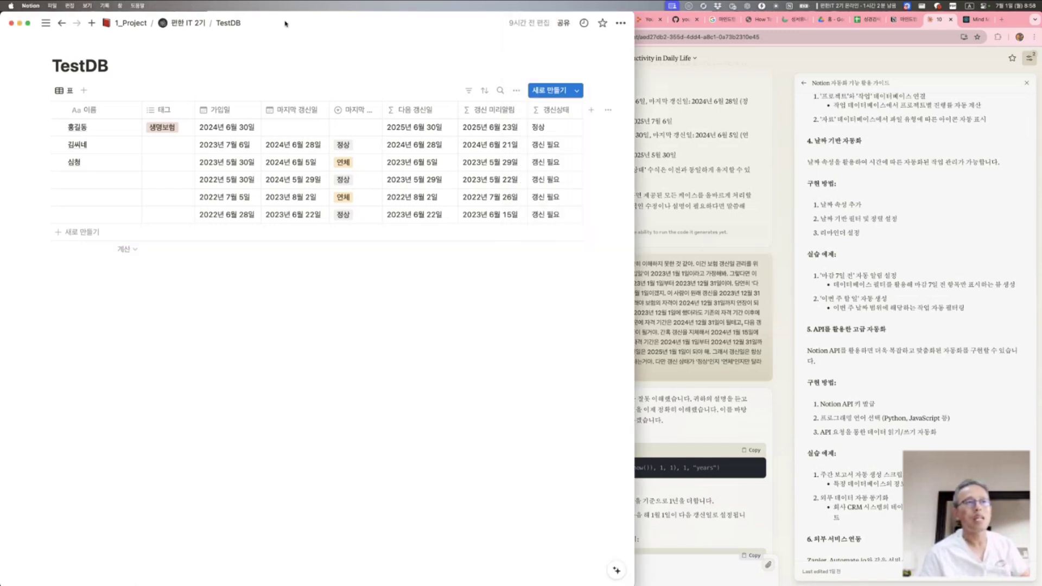
- Narrow the Notion window and open Claude's sidebar with its Recents list
{"action": "left_click_drag", "start_coordinate": [635, 302], "coordinate": [522, 303]}
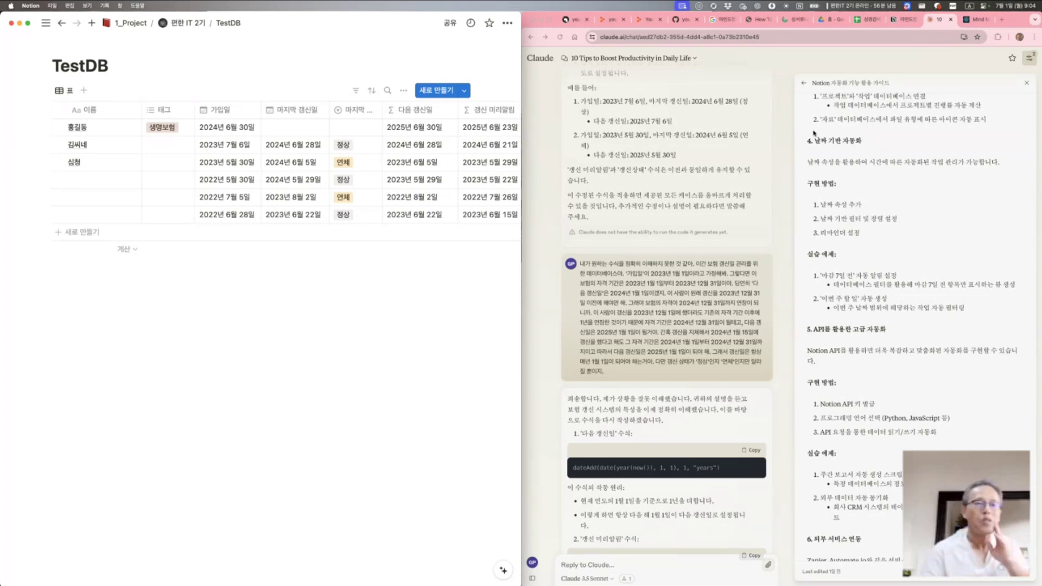
{"action": "left_click", "coordinate": [786, 176]}
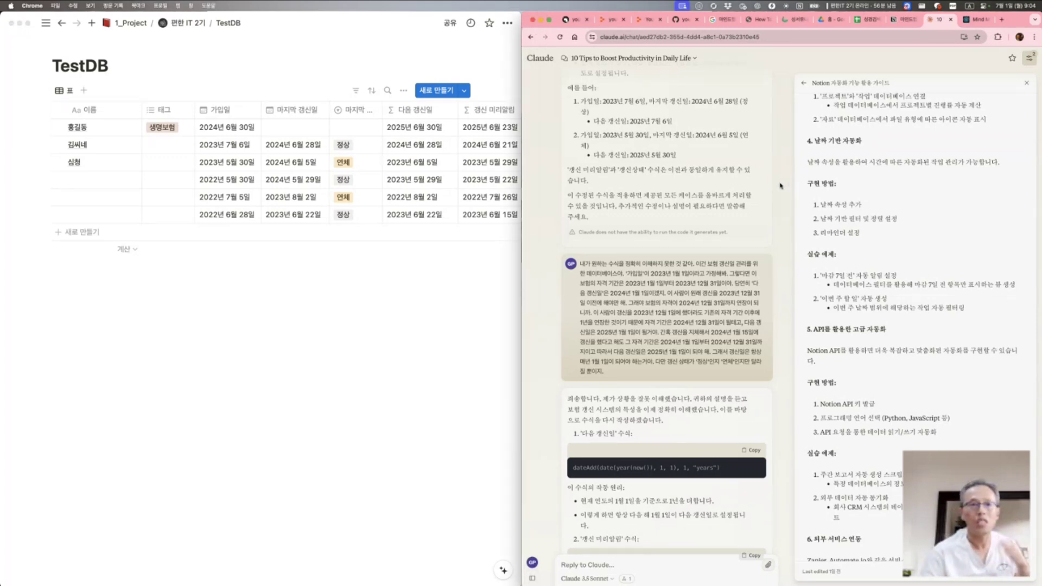
{"action": "mouse_move", "coordinate": [528, 173]}
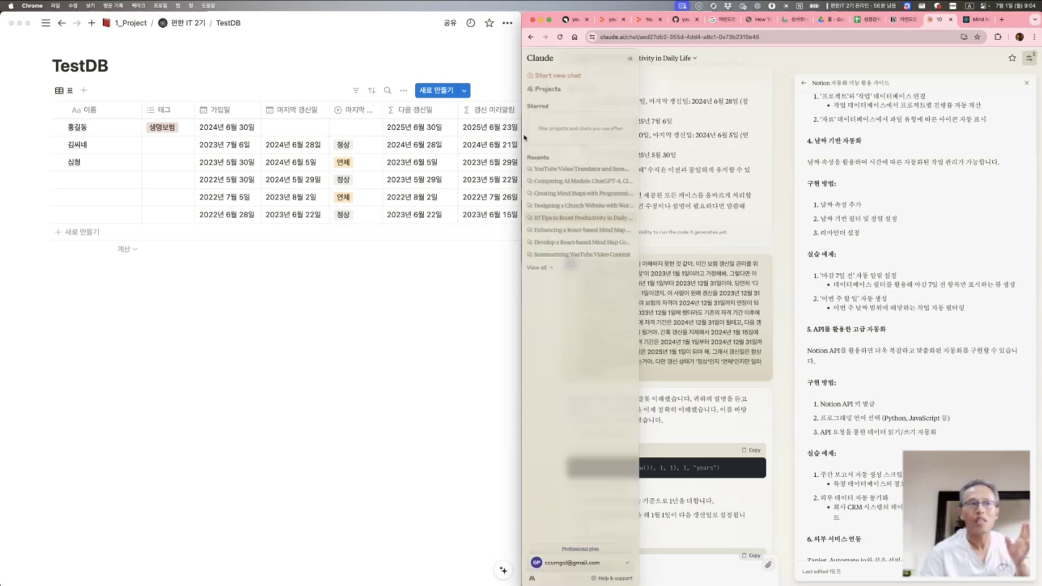
- Open the 'YouTube Video Translator and Summarizer for Notion' chat from Recents
{"action": "left_click", "coordinate": [564, 169]}
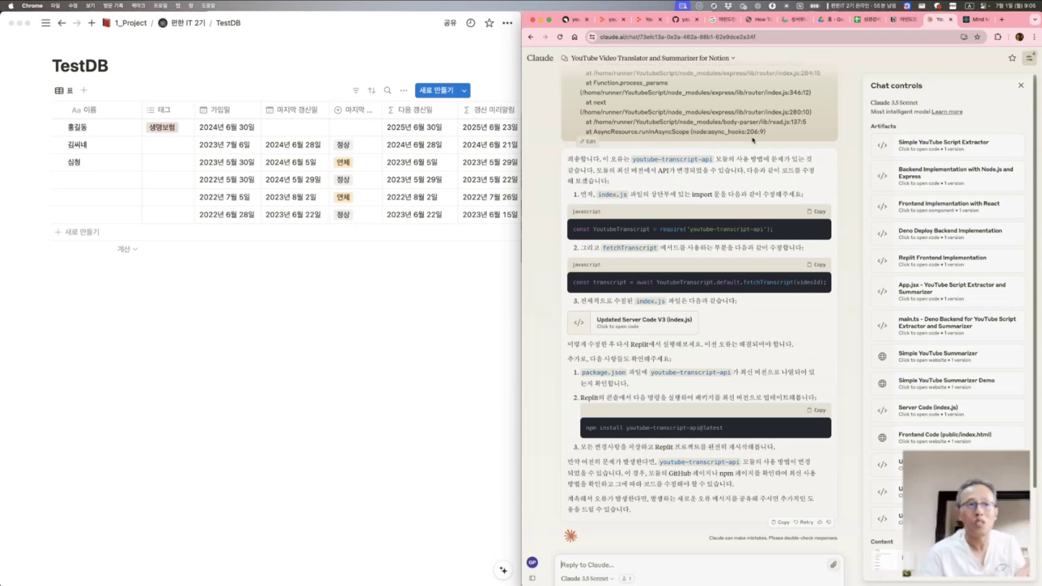
{"action": "left_click", "coordinate": [226, 340]}
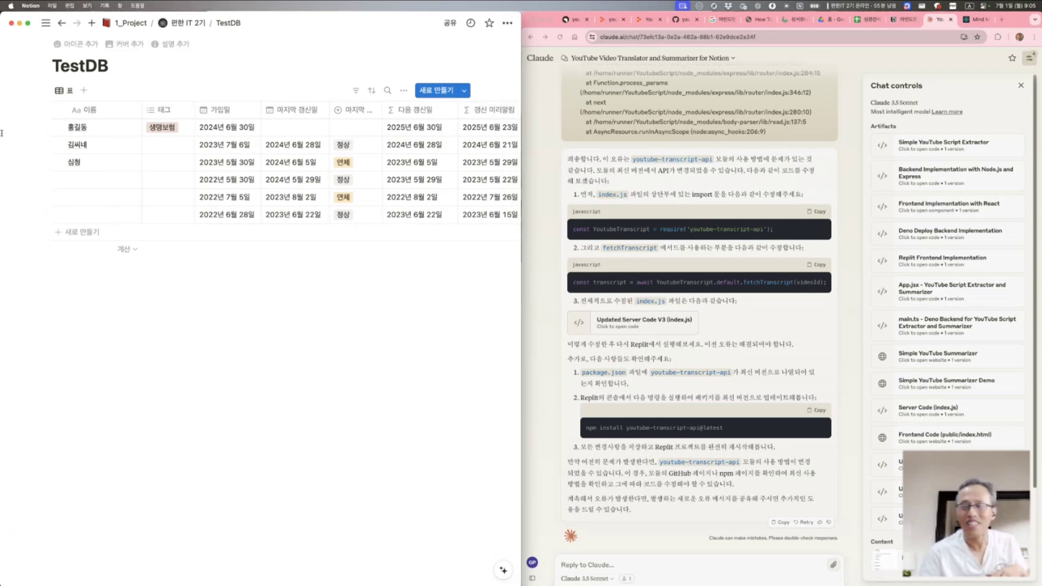
{"action": "left_click", "coordinate": [549, 138]}
{"action": "scroll", "coordinate": [577, 166], "scroll_direction": "down", "scroll_amount": 1}
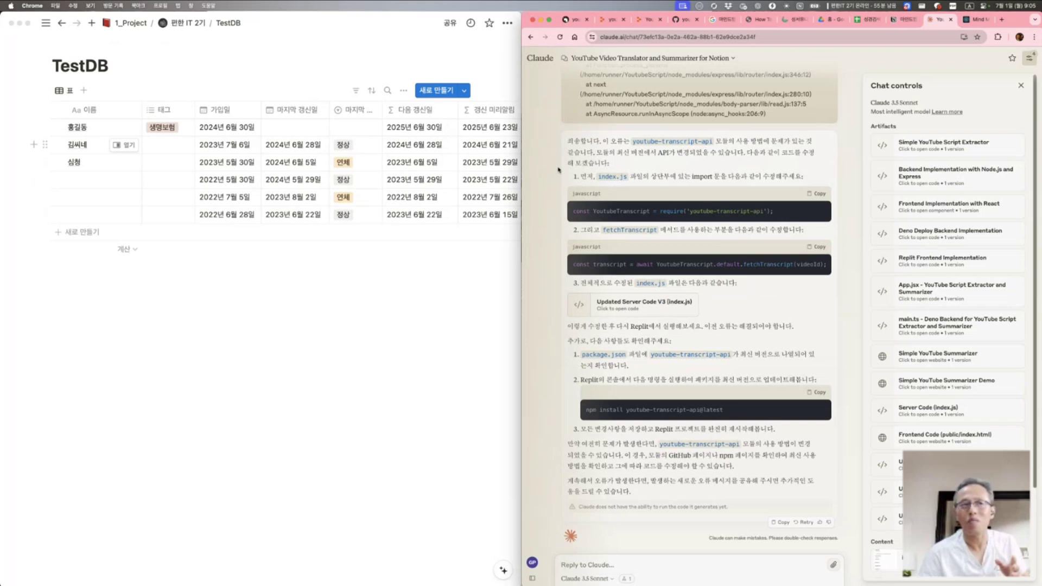
- Open the 'Creating Mind Maps with Programming' chat, then go back to the church website chat
{"action": "mouse_move", "coordinate": [547, 154]}
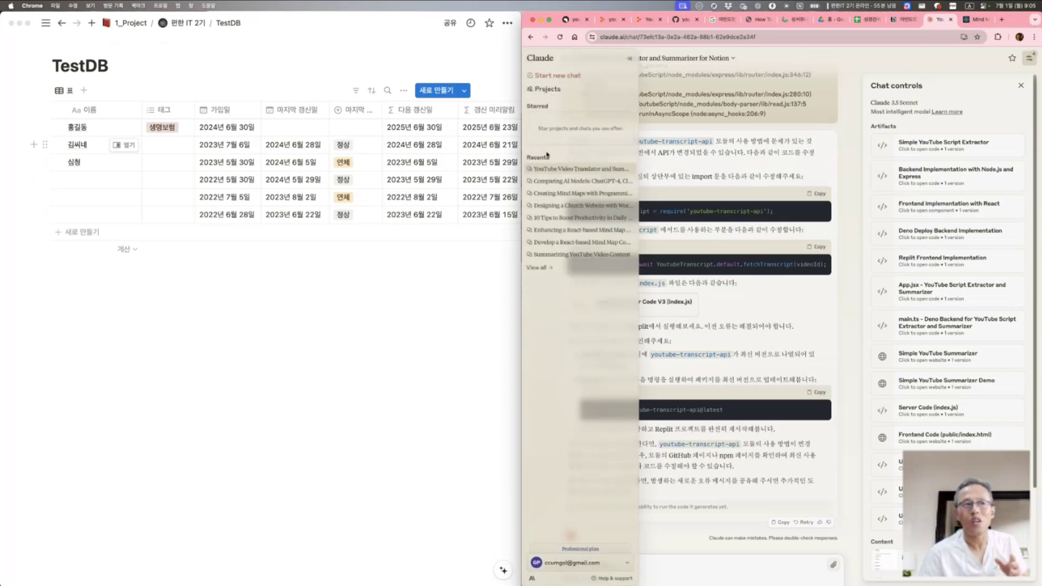
{"action": "left_click", "coordinate": [575, 192]}
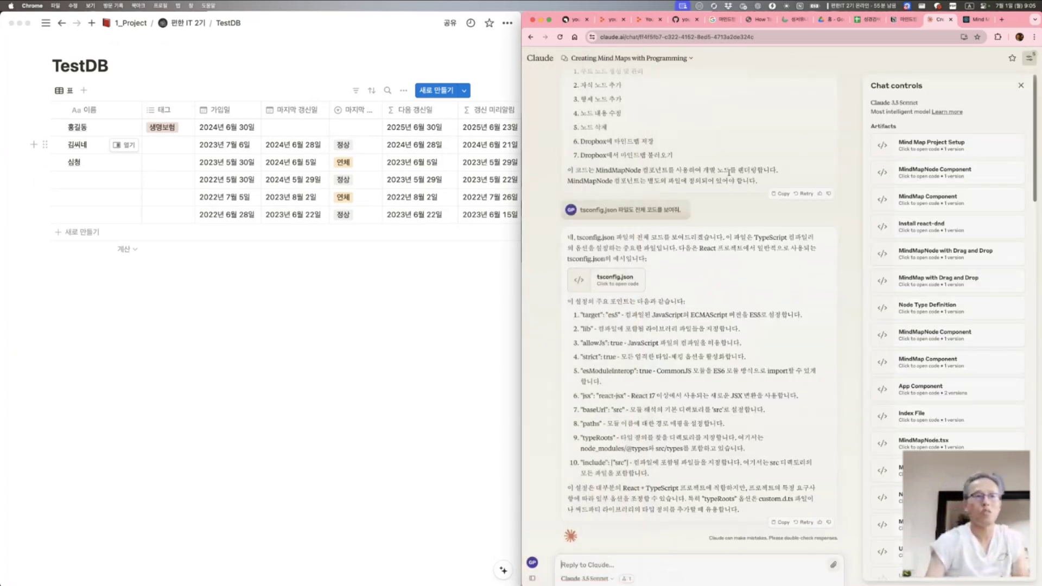
{"action": "scroll", "coordinate": [739, 157], "scroll_direction": "down", "scroll_amount": 20}
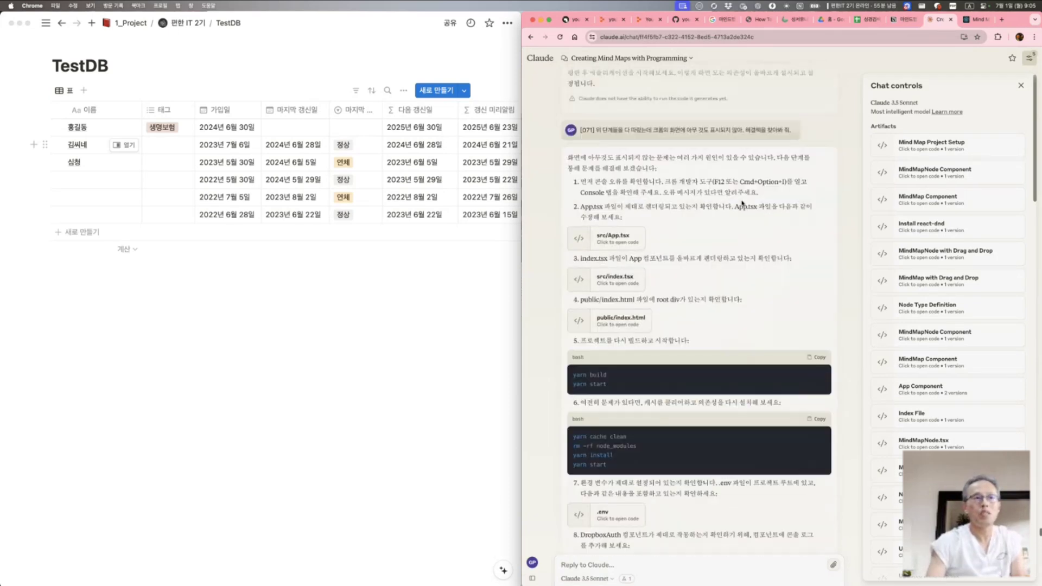
{"action": "scroll", "coordinate": [742, 204], "scroll_direction": "up", "scroll_amount": 5}
{"action": "key", "text": "super+bracketleft"}
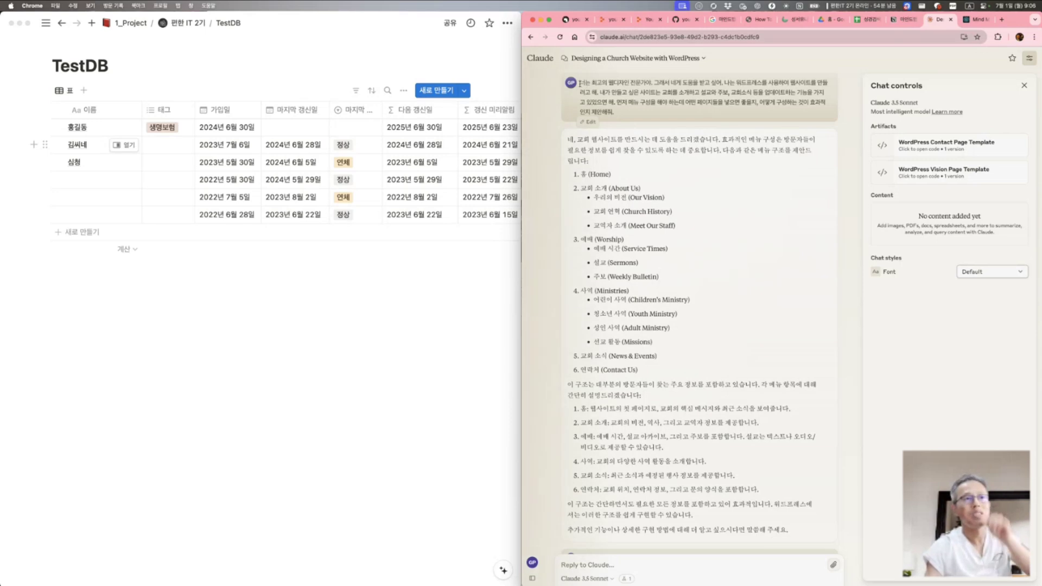
- Highlight the original church-site request and Claude's suggested menu structure, starting with Home
{"action": "left_click_drag", "start_coordinate": [580, 82], "coordinate": [653, 83]}
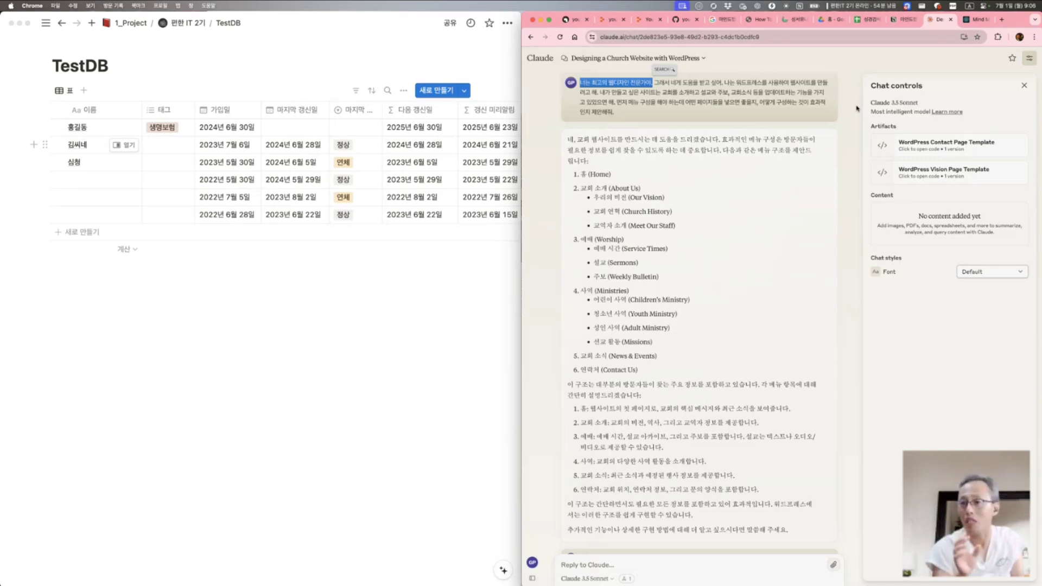
{"action": "left_click_drag", "start_coordinate": [629, 106], "coordinate": [811, 104]}
{"action": "left_click", "coordinate": [707, 103]}
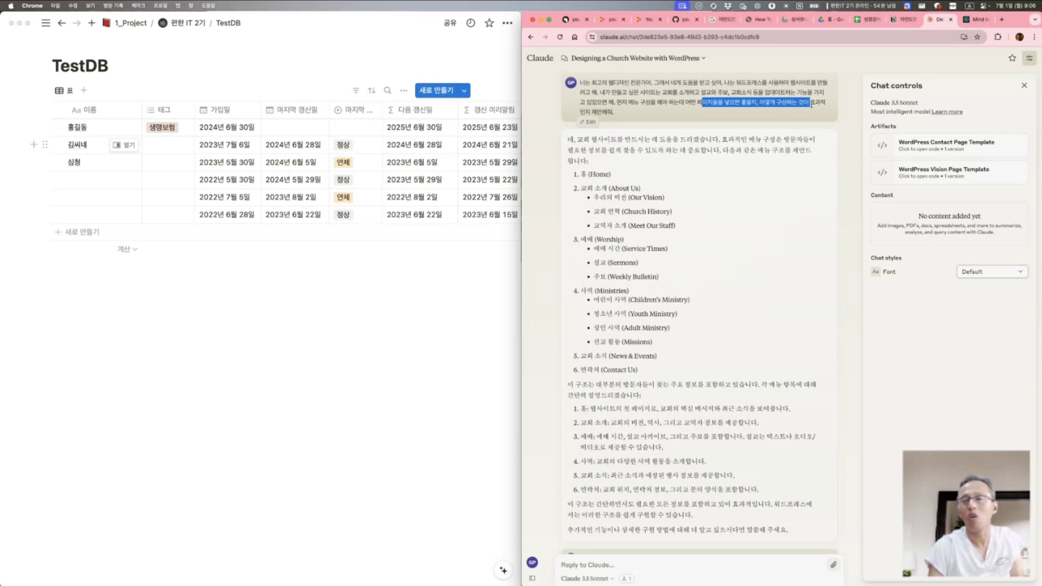
{"action": "scroll", "coordinate": [741, 202], "scroll_direction": "down", "scroll_amount": 1}
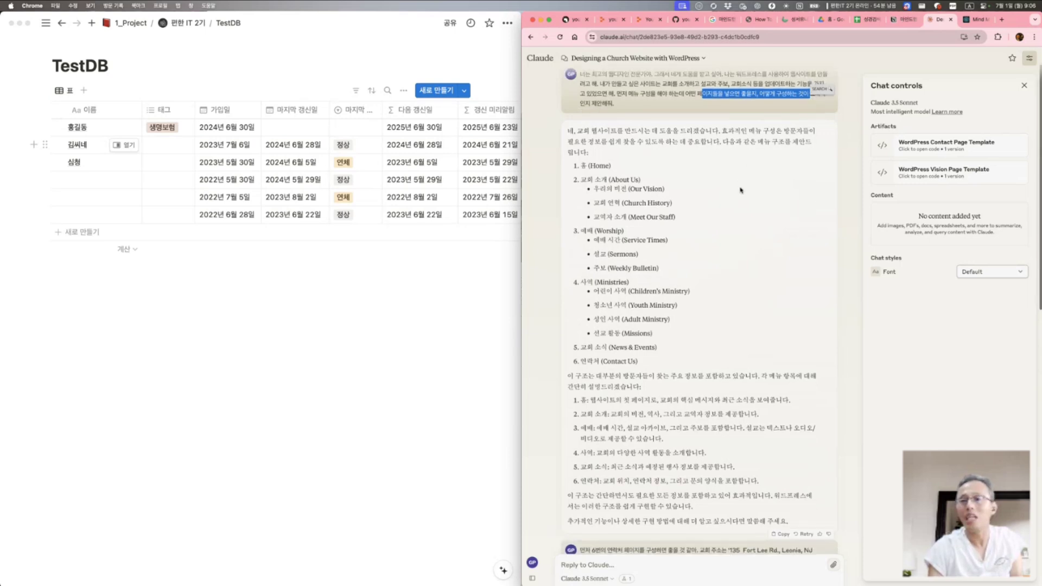
{"action": "scroll", "coordinate": [575, 170], "scroll_direction": "up", "scroll_amount": 1}
{"action": "triple_click", "coordinate": [576, 169]}
{"action": "left_click", "coordinate": [596, 232]}
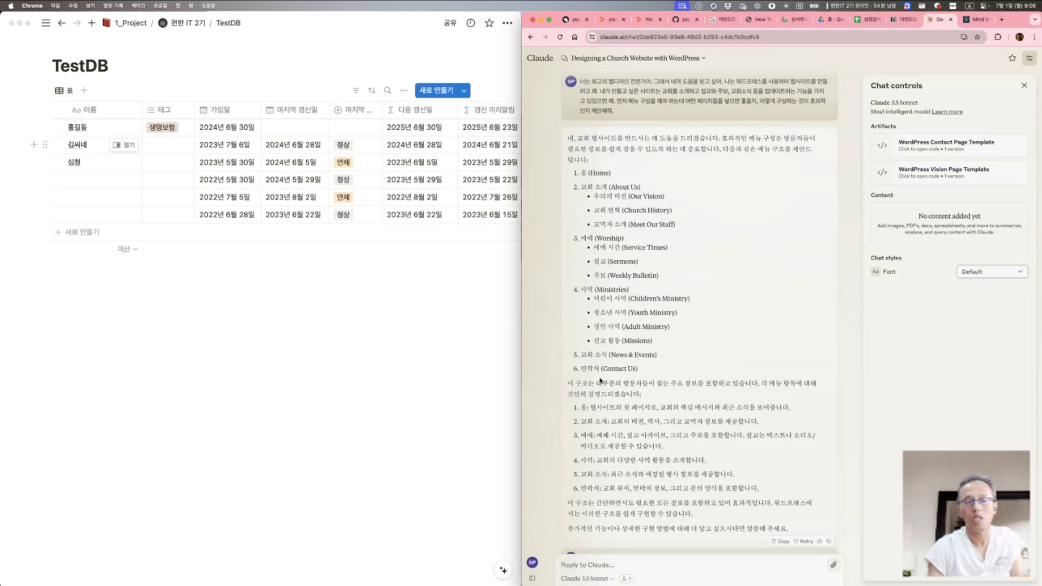
{"action": "left_click_drag", "start_coordinate": [639, 370], "coordinate": [577, 170]}
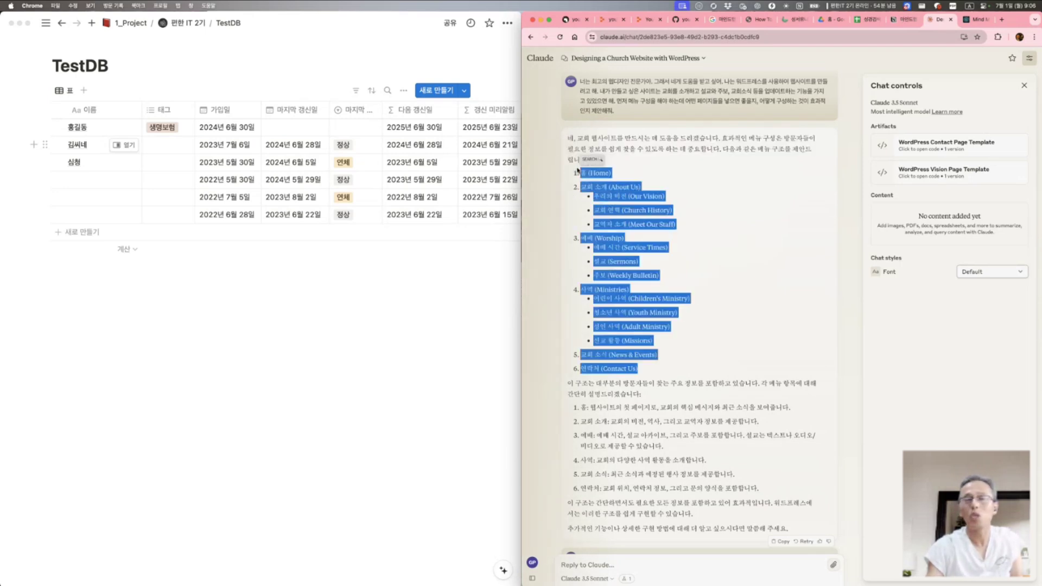
{"action": "scroll", "coordinate": [729, 250], "scroll_direction": "down", "scroll_amount": 5}
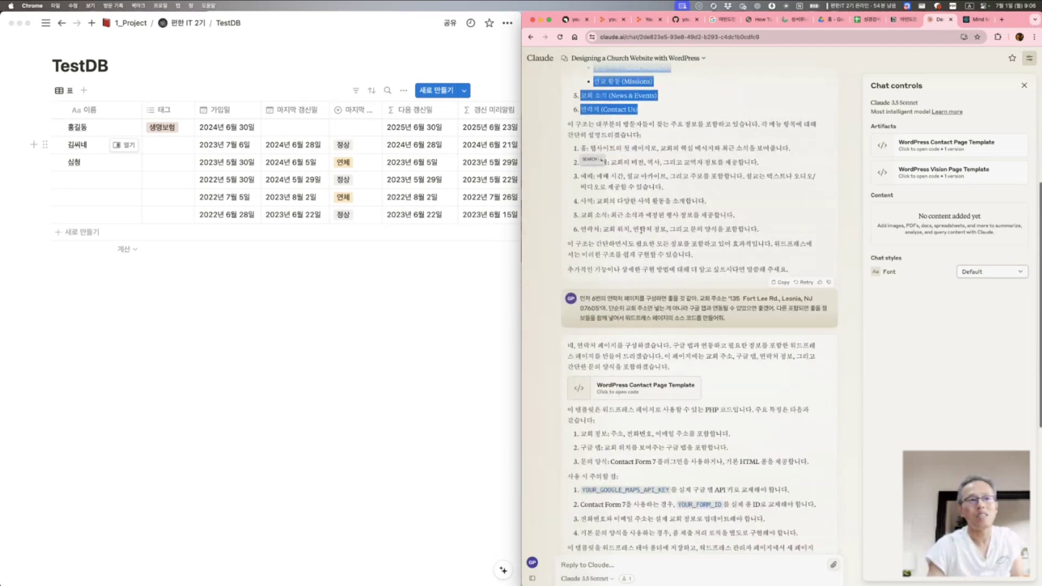
{"action": "left_click", "coordinate": [637, 156]}
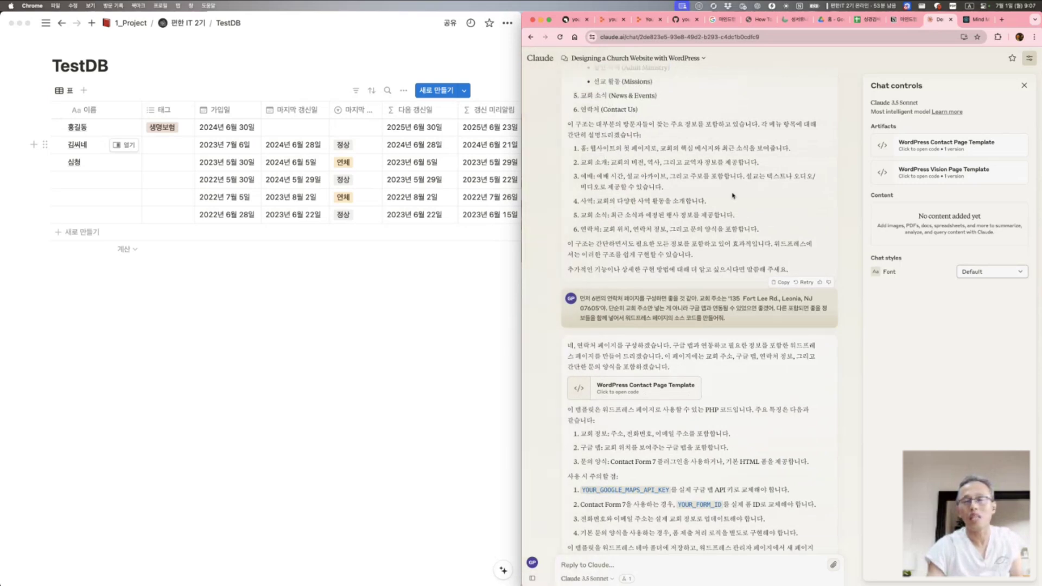
- Highlight the contact-page request and open the WordPress Contact Page Template artifact
{"action": "scroll", "coordinate": [715, 193], "scroll_direction": "up", "scroll_amount": 5}
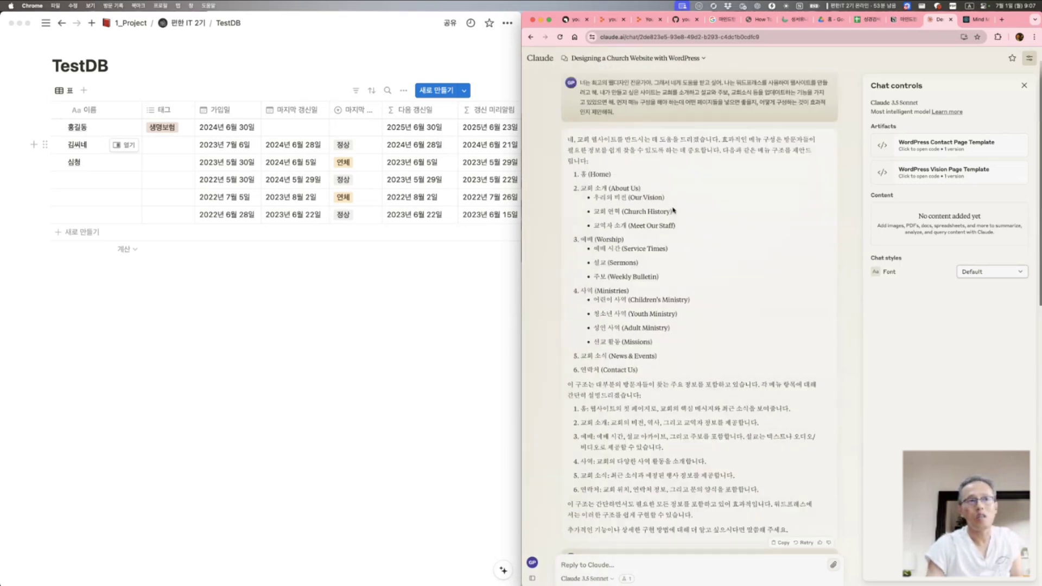
{"action": "scroll", "coordinate": [658, 243], "scroll_direction": "down", "scroll_amount": 6}
{"action": "scroll", "coordinate": [658, 243], "scroll_direction": "down", "scroll_amount": 1}
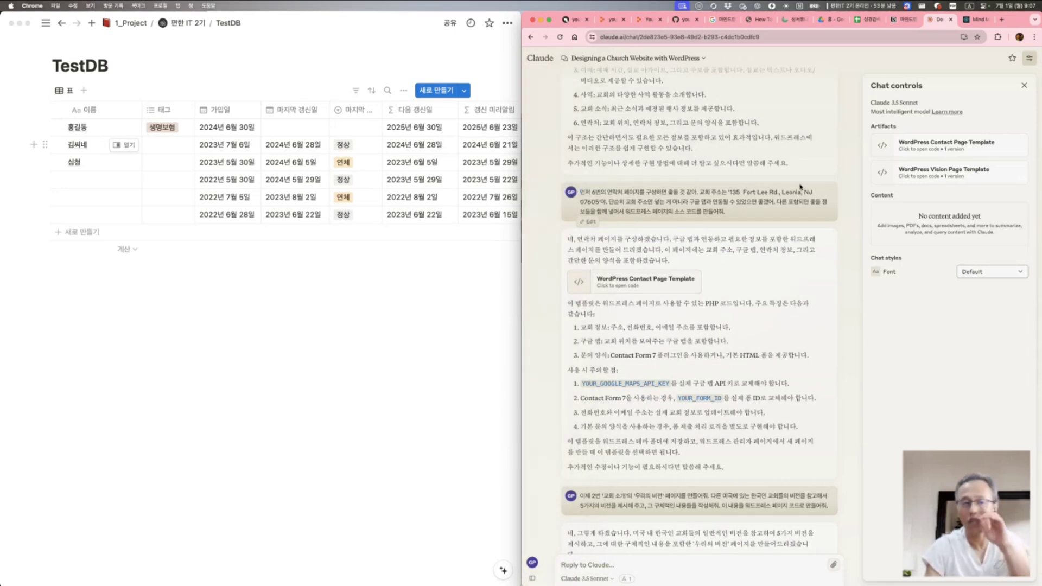
{"action": "left_click_drag", "start_coordinate": [580, 192], "coordinate": [801, 193]}
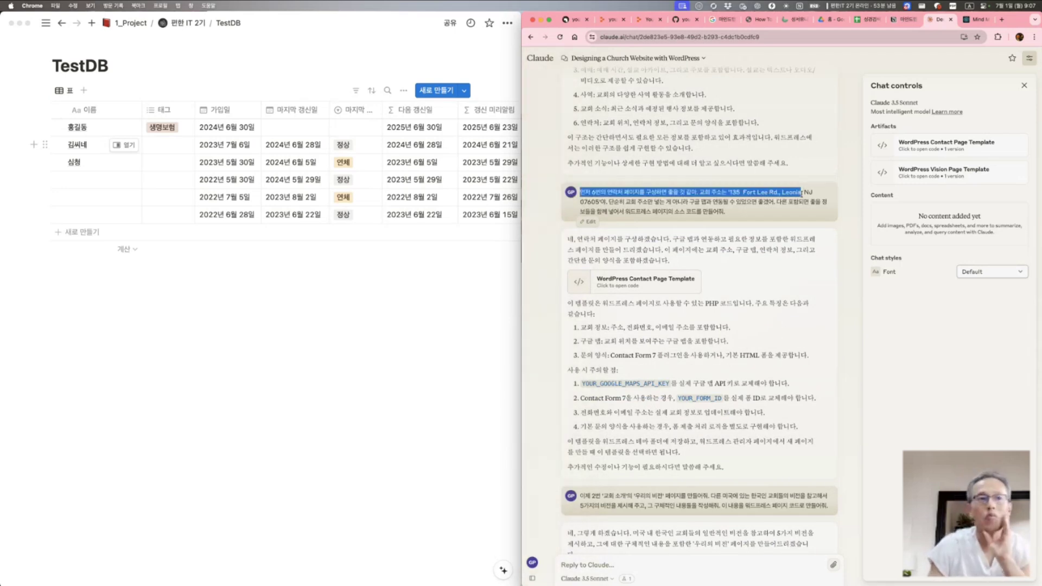
{"action": "left_click", "coordinate": [748, 193]}
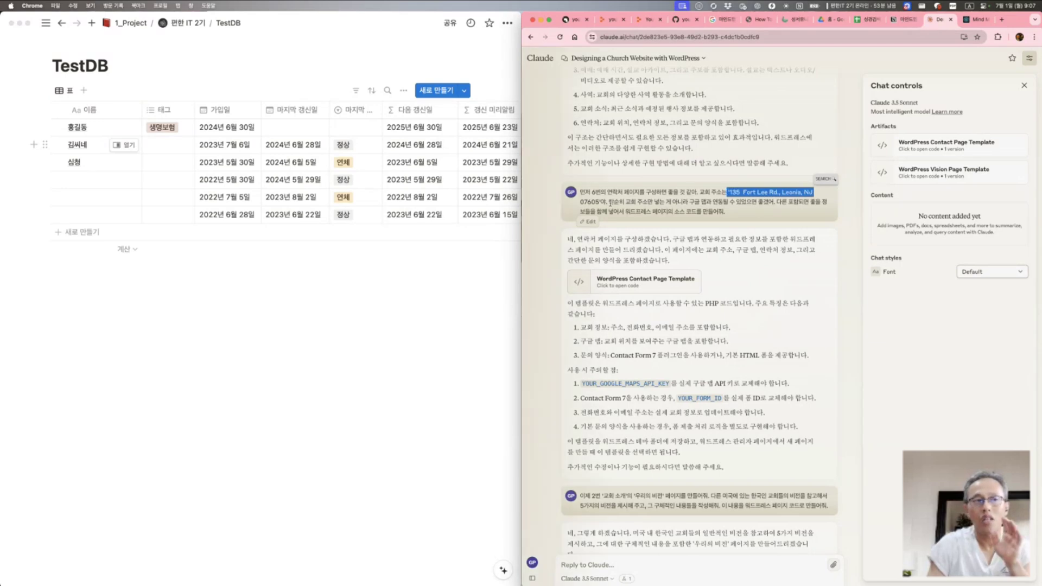
{"action": "left_click_drag", "start_coordinate": [608, 202], "coordinate": [770, 205]}
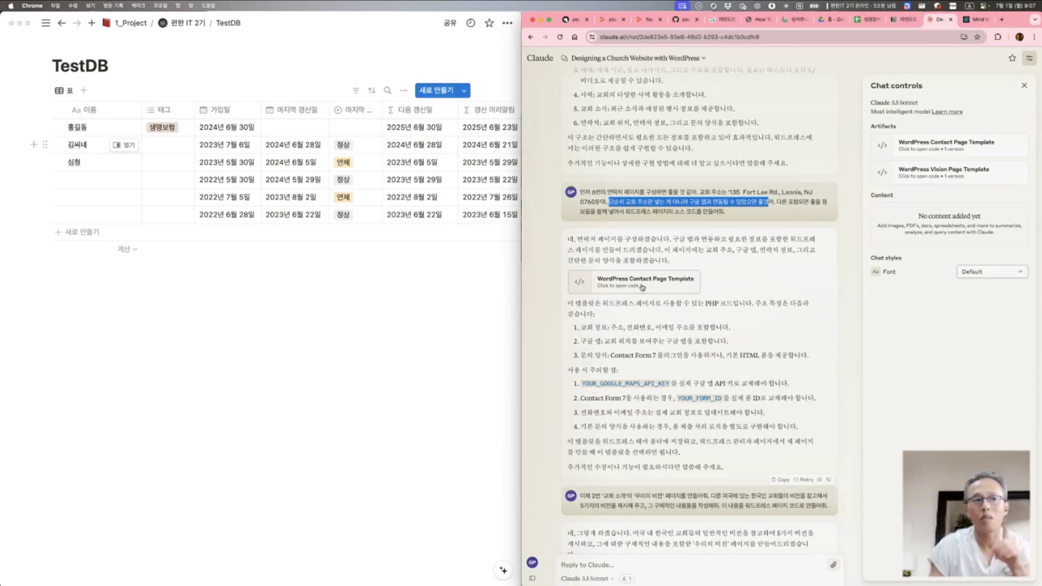
{"action": "left_click", "coordinate": [642, 287]}
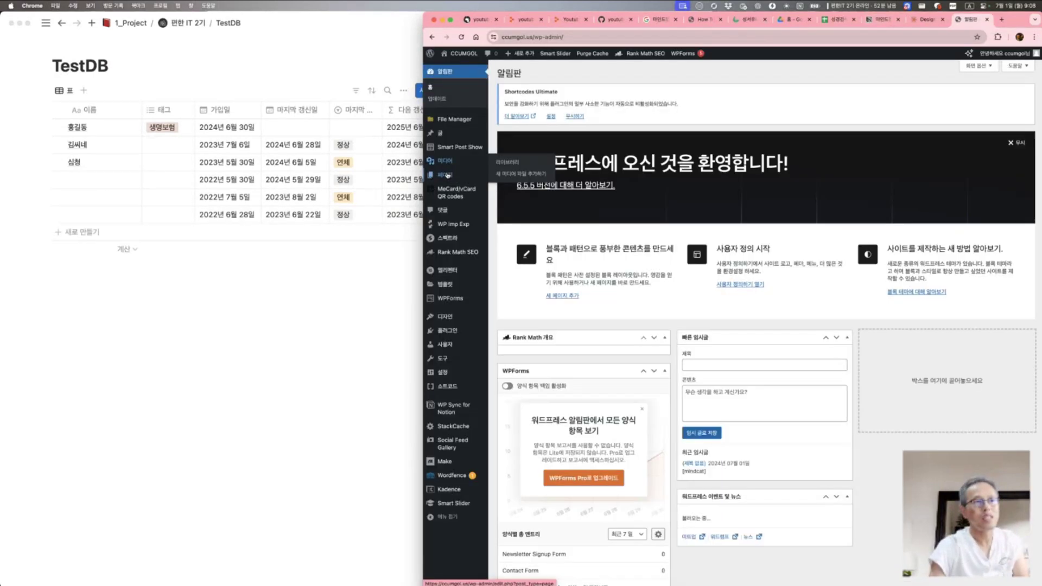
- Open the 테스트-연락처 page and switch the editor to Code editor view
{"action": "mouse_move", "coordinate": [446, 177]}
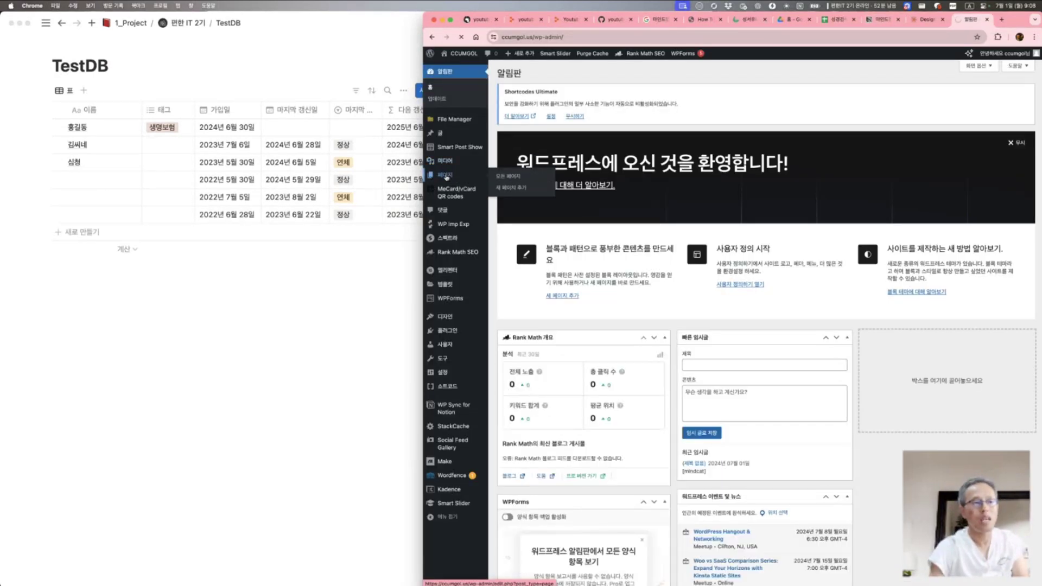
{"action": "left_click", "coordinate": [663, 309]}
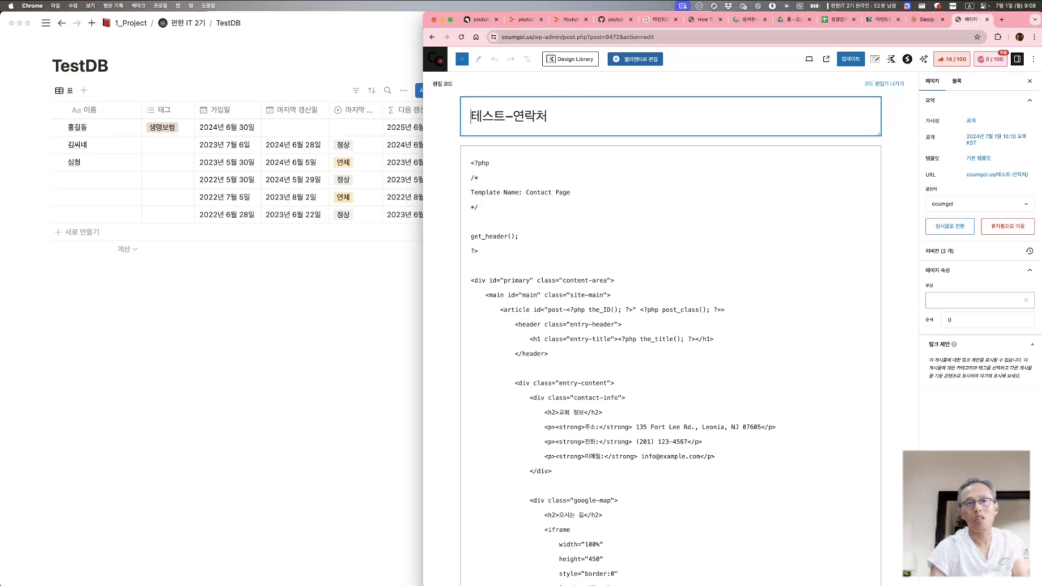
{"action": "left_click", "coordinate": [1033, 59]}
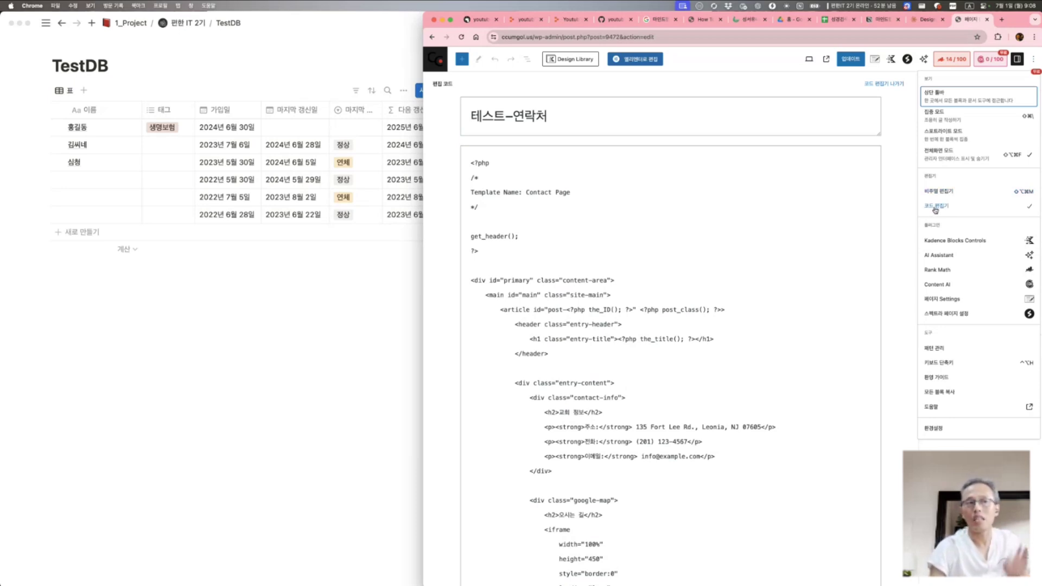
{"action": "left_click", "coordinate": [935, 210]}
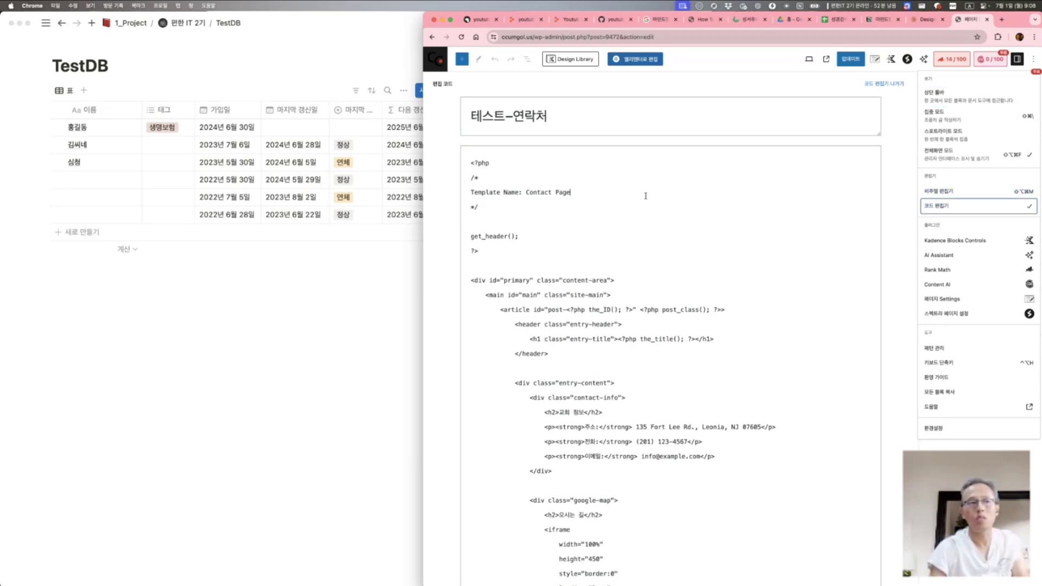
{"action": "left_click", "coordinate": [442, 167]}
{"action": "scroll", "coordinate": [440, 447], "scroll_direction": "down", "scroll_amount": 5}
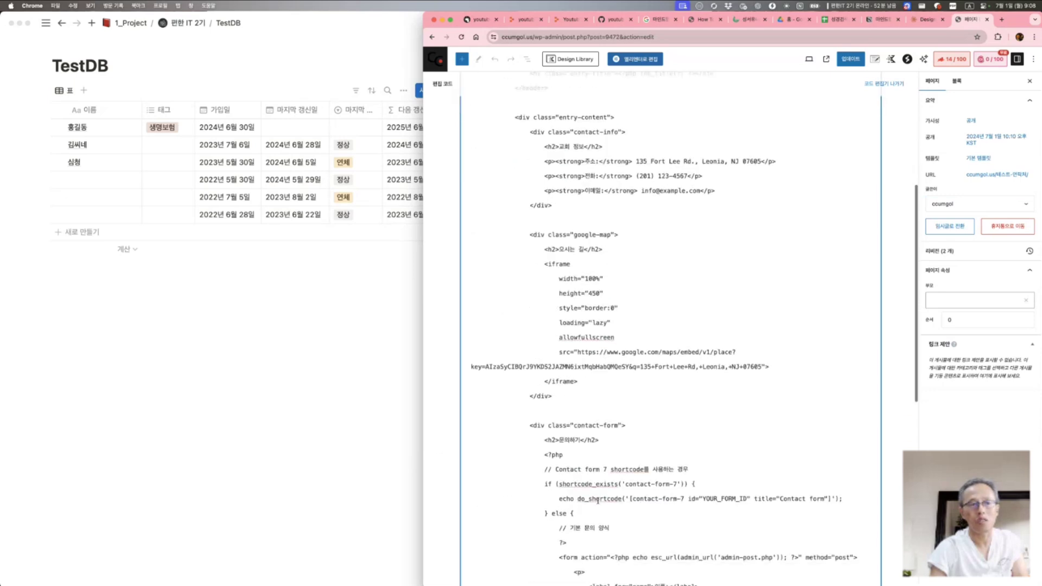
{"action": "scroll", "coordinate": [440, 447], "scroll_direction": "up", "scroll_amount": 5}
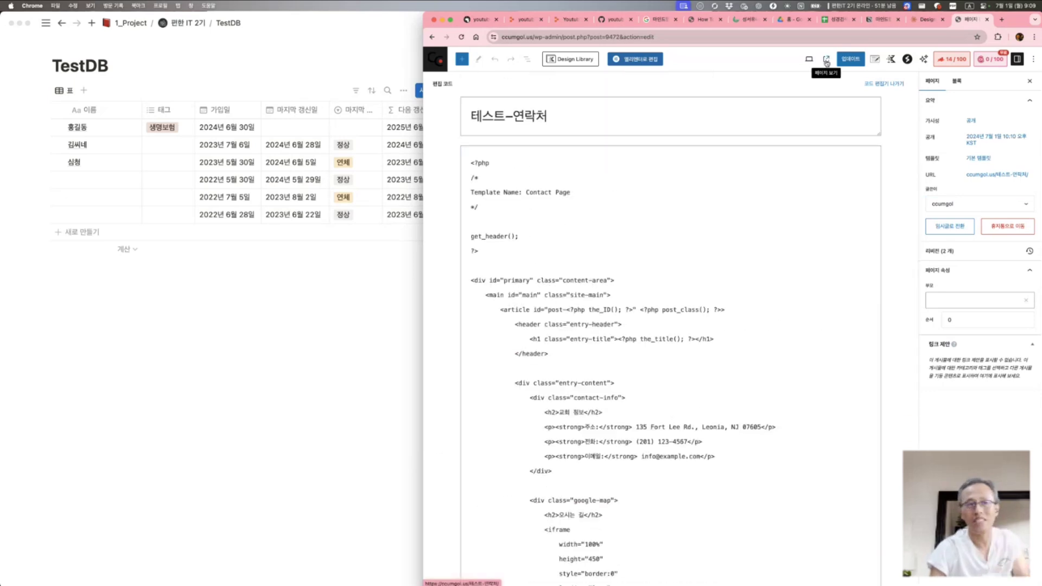
- View the live 테스트-연락처 page with church info, map and contact form, then return
{"action": "left_click", "coordinate": [826, 60]}
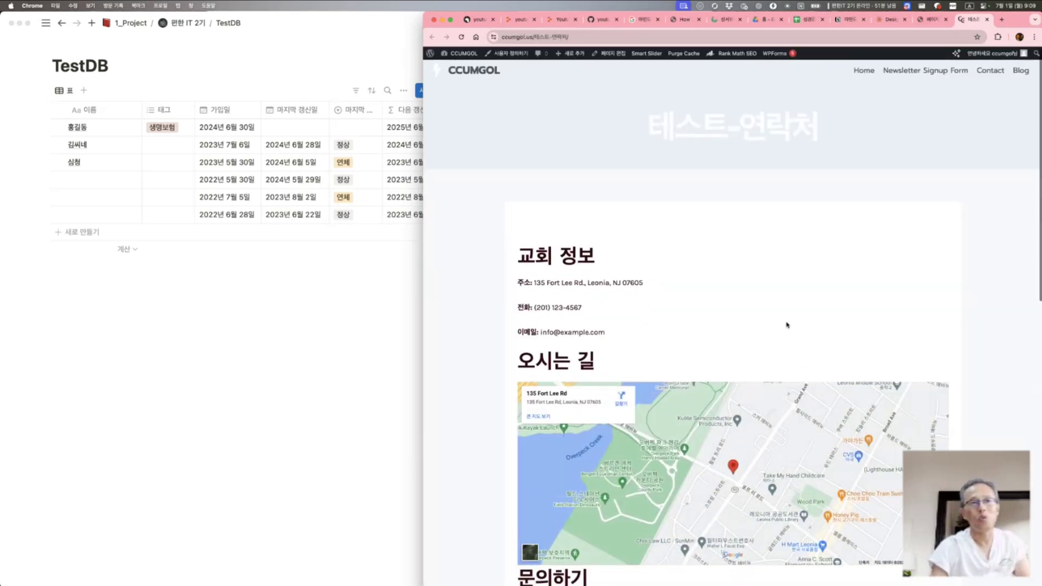
{"action": "scroll", "coordinate": [787, 281], "scroll_direction": "down", "scroll_amount": 5}
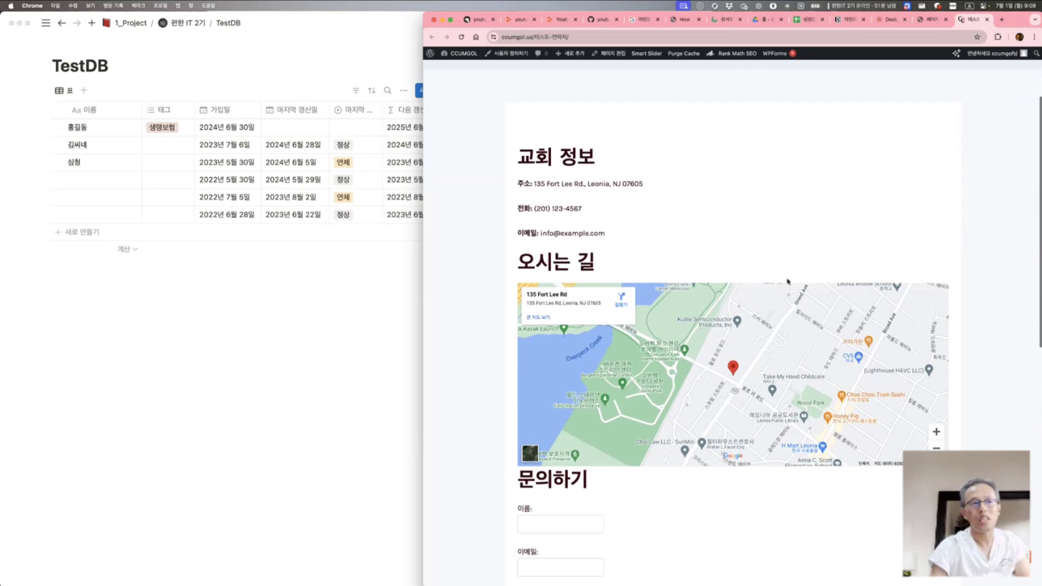
{"action": "scroll", "coordinate": [787, 282], "scroll_direction": "down", "scroll_amount": 3}
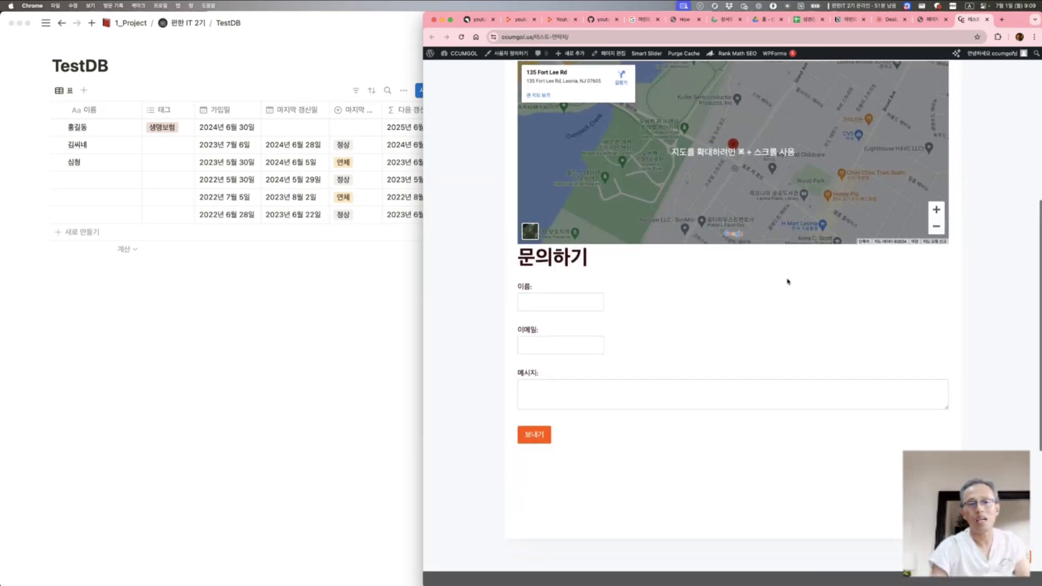
{"action": "scroll", "coordinate": [788, 282], "scroll_direction": "up", "scroll_amount": 6}
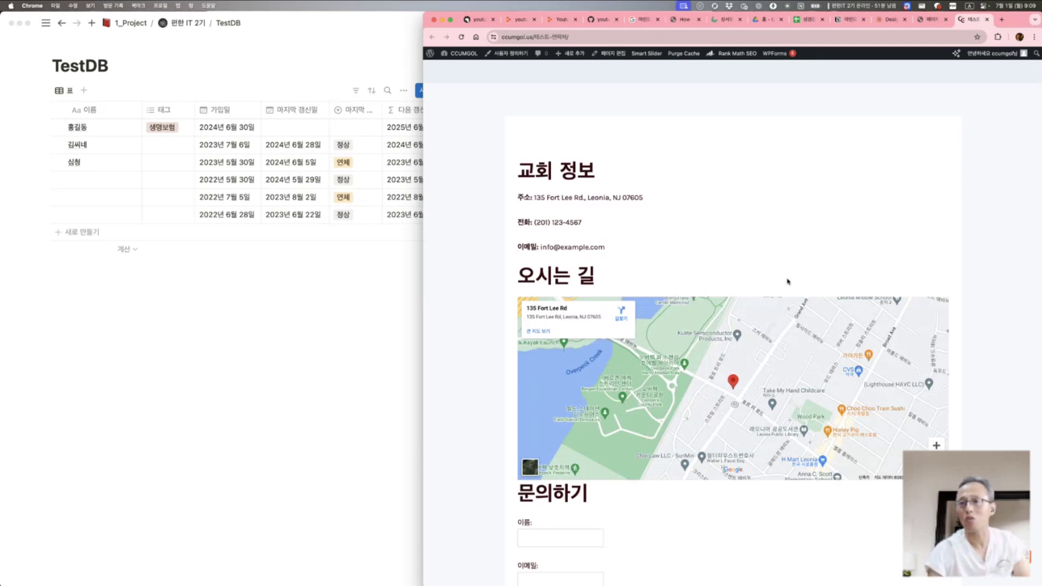
{"action": "left_click", "coordinate": [926, 23]}
- Review Claude's 우리의 비전 page request and its Vision Page Template code, then return to WordPress pages
{"action": "key", "text": "ctrl+shift+Tab"}
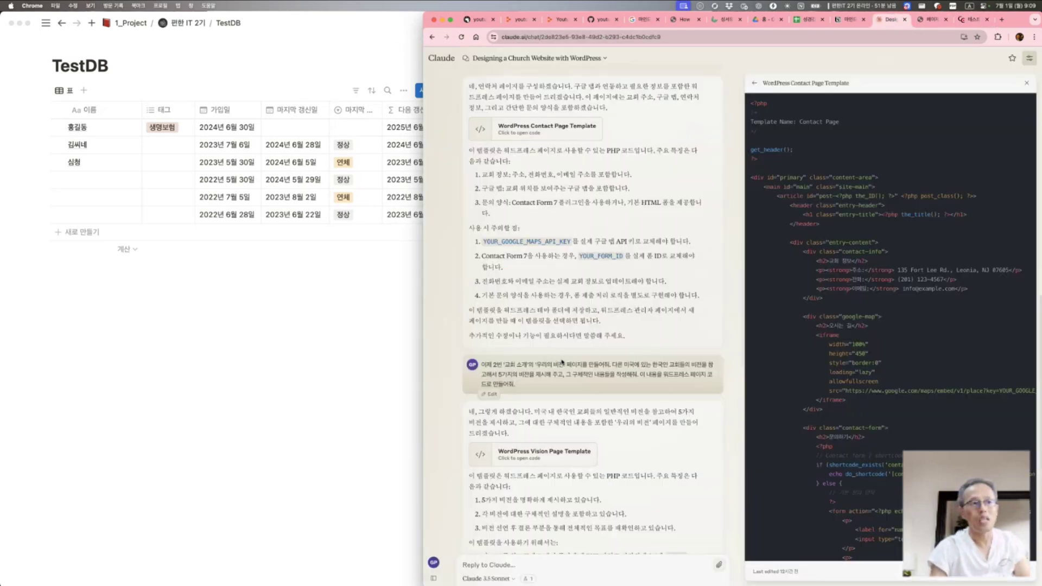
{"action": "left_click_drag", "start_coordinate": [503, 364], "coordinate": [567, 365]}
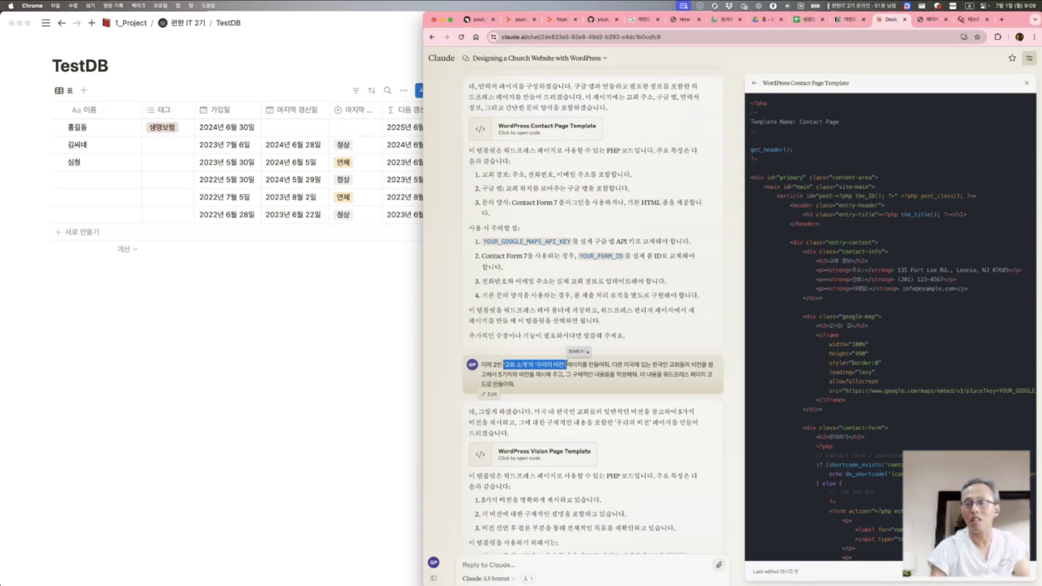
{"action": "scroll", "coordinate": [581, 353], "scroll_direction": "down", "scroll_amount": 4}
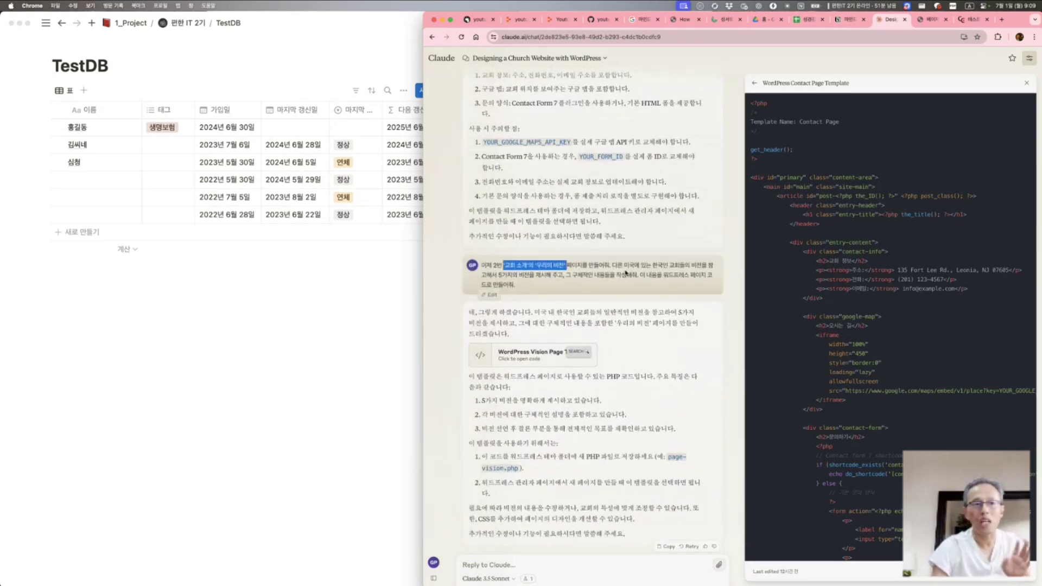
{"action": "left_click_drag", "start_coordinate": [611, 265], "coordinate": [709, 277]}
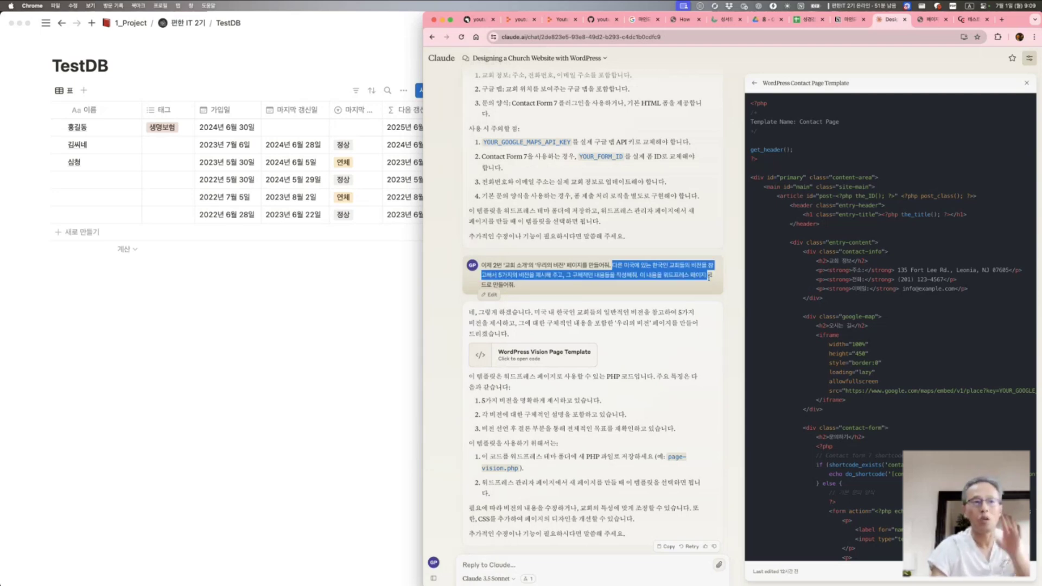
{"action": "left_click", "coordinate": [542, 354]}
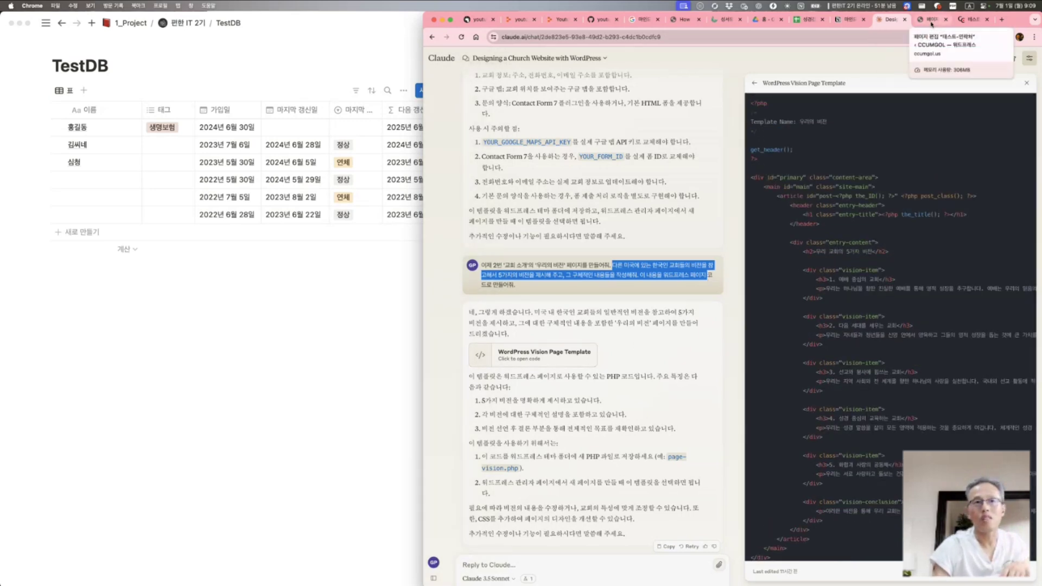
{"action": "left_click", "coordinate": [931, 20]}
{"action": "left_click", "coordinate": [439, 64]}
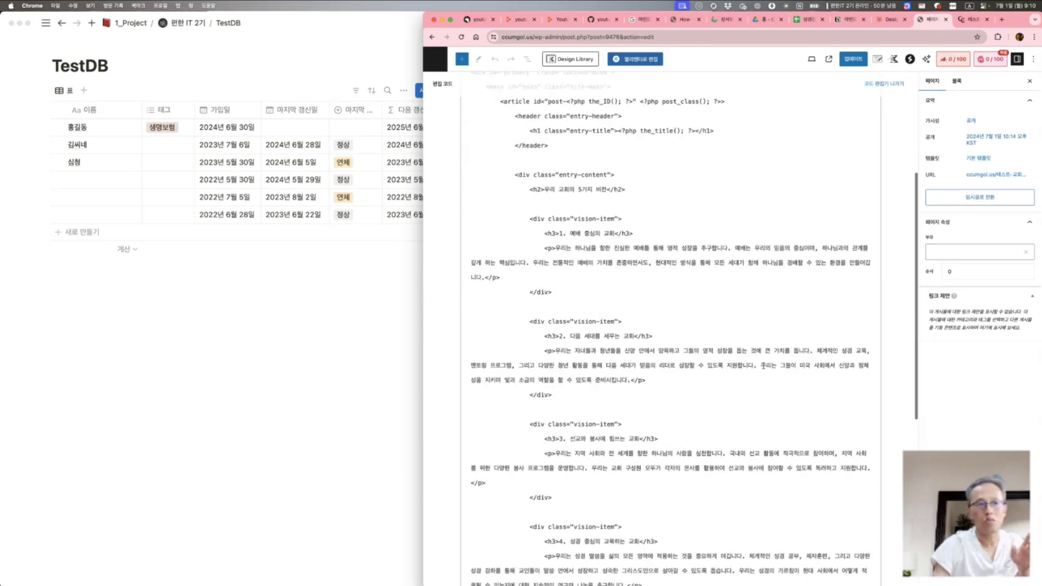
- Open the published 테스트-교회의 비전 page in a new tab and scroll through its five visions
{"action": "left_click", "coordinate": [827, 62]}
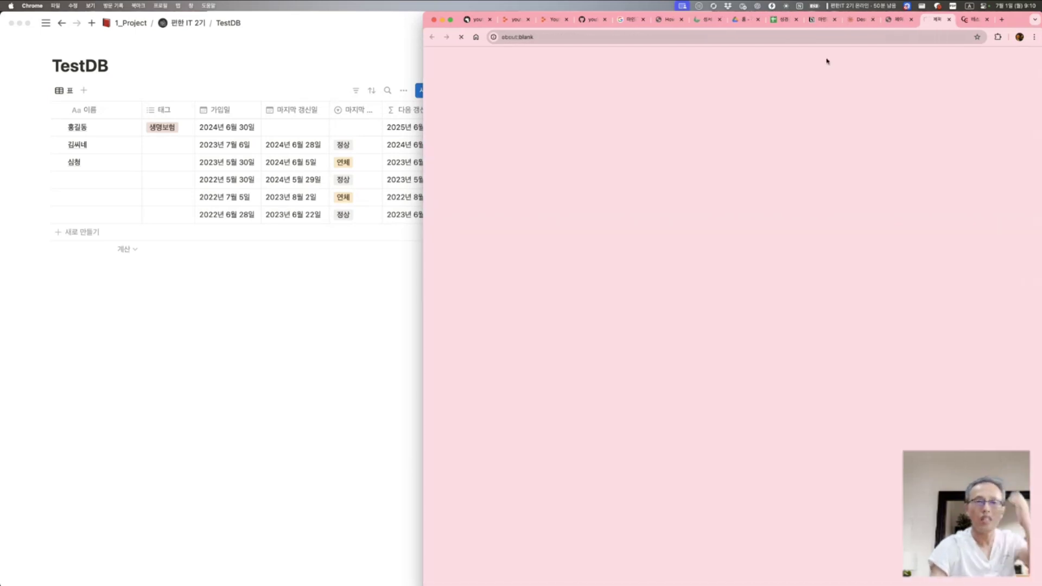
{"action": "scroll", "coordinate": [896, 276], "scroll_direction": "down", "scroll_amount": 5}
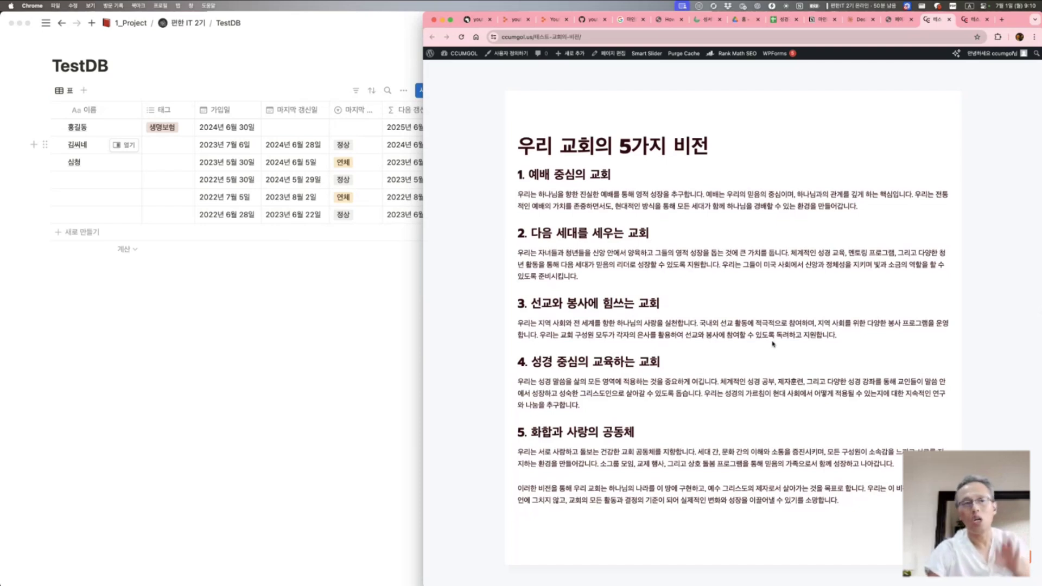
- Narrow the browser window to reveal more TestDB columns, then return to the Claude vision-template chat
{"action": "scroll", "coordinate": [773, 344], "scroll_direction": "up", "scroll_amount": 3}
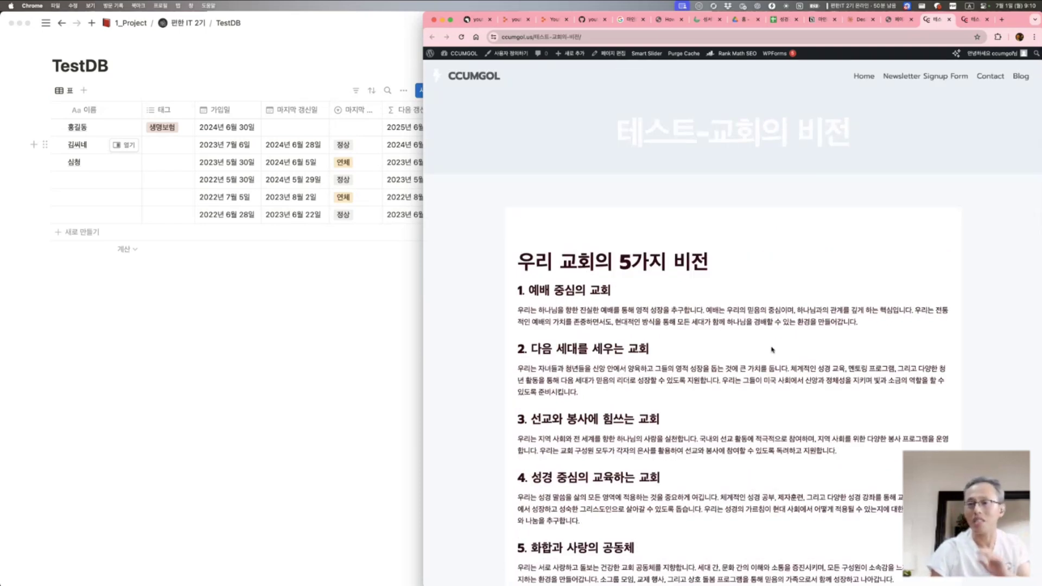
{"action": "left_click_drag", "start_coordinate": [424, 259], "coordinate": [522, 255]}
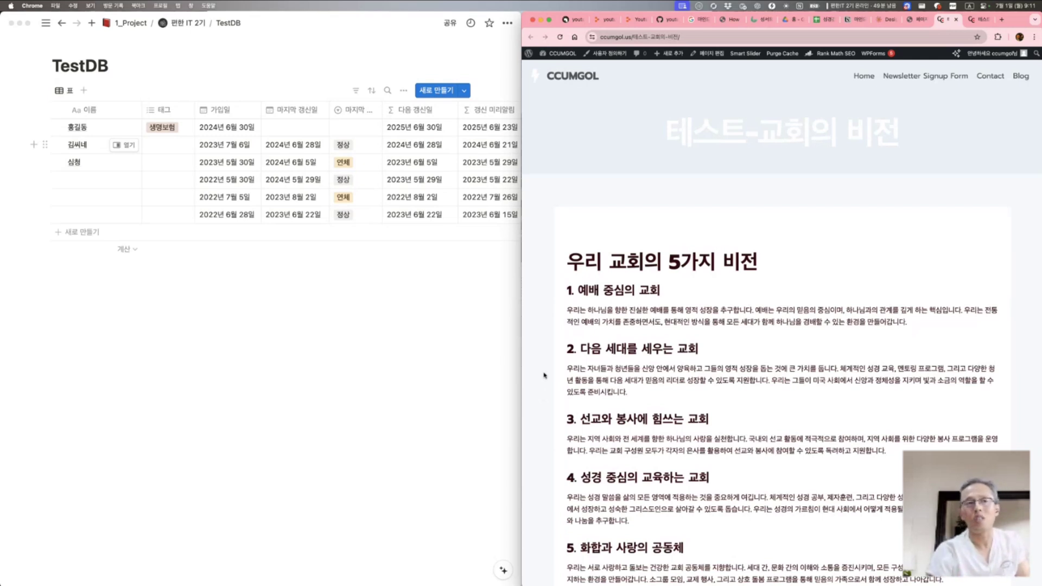
{"action": "scroll", "coordinate": [684, 304], "scroll_direction": "down", "scroll_amount": 5}
{"action": "scroll", "coordinate": [684, 304], "scroll_direction": "up", "scroll_amount": 5}
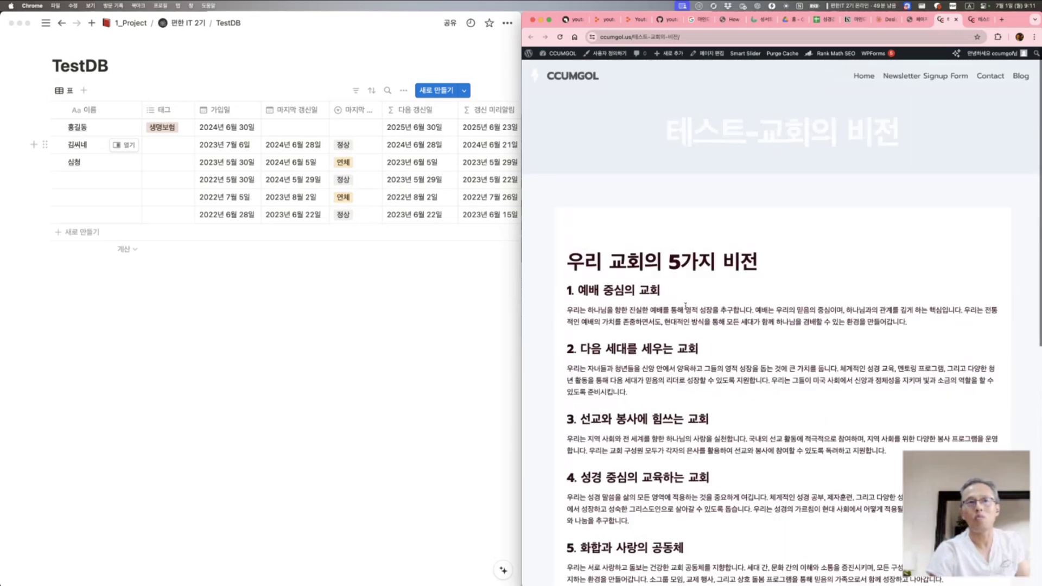
{"action": "left_click", "coordinate": [880, 20]}
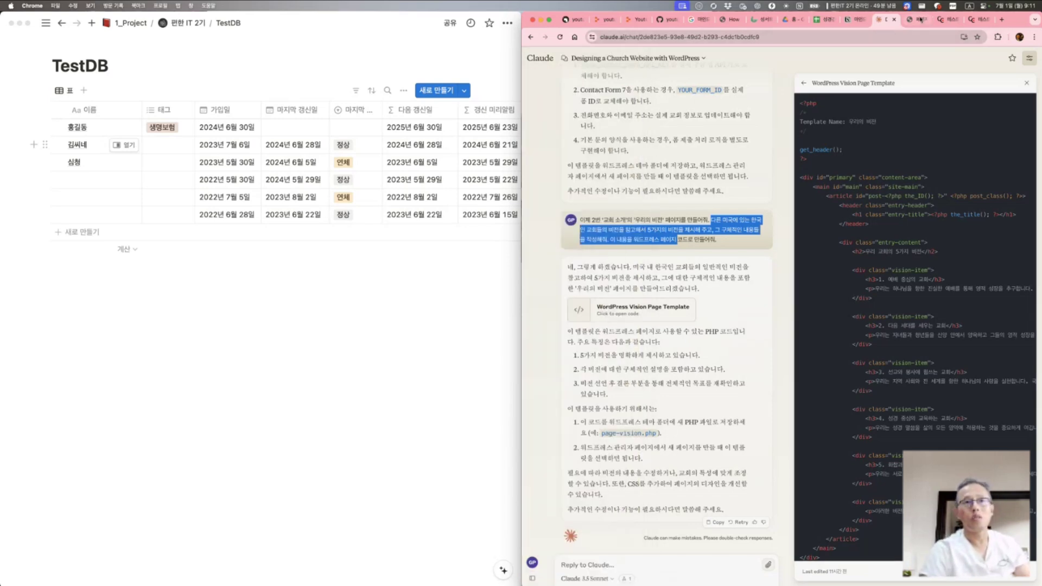
- Switch the vision page editor from code editing to the visual editor
{"action": "left_click", "coordinate": [947, 19]}
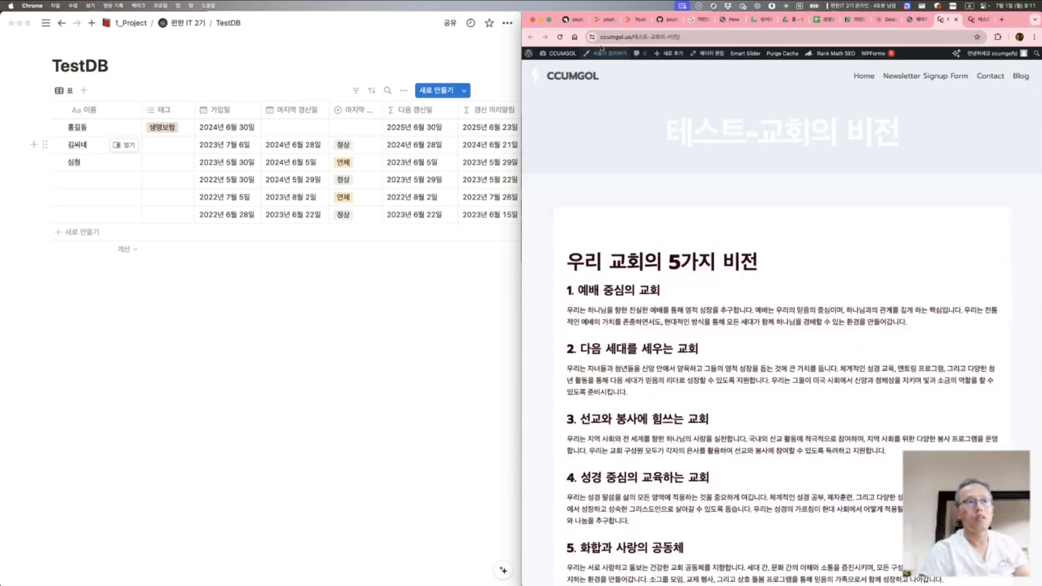
{"action": "left_click", "coordinate": [917, 20]}
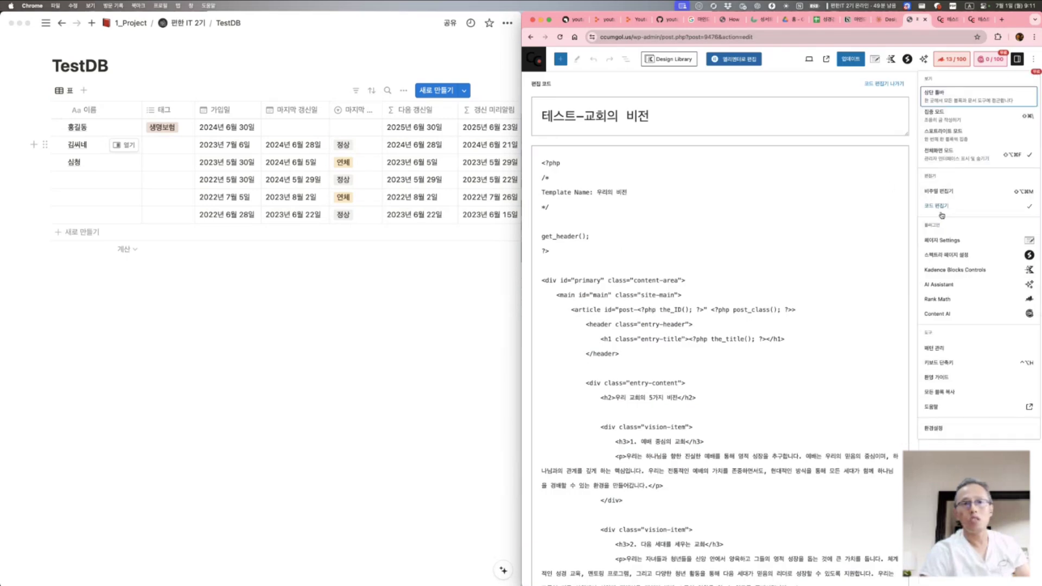
{"action": "left_click", "coordinate": [944, 192]}
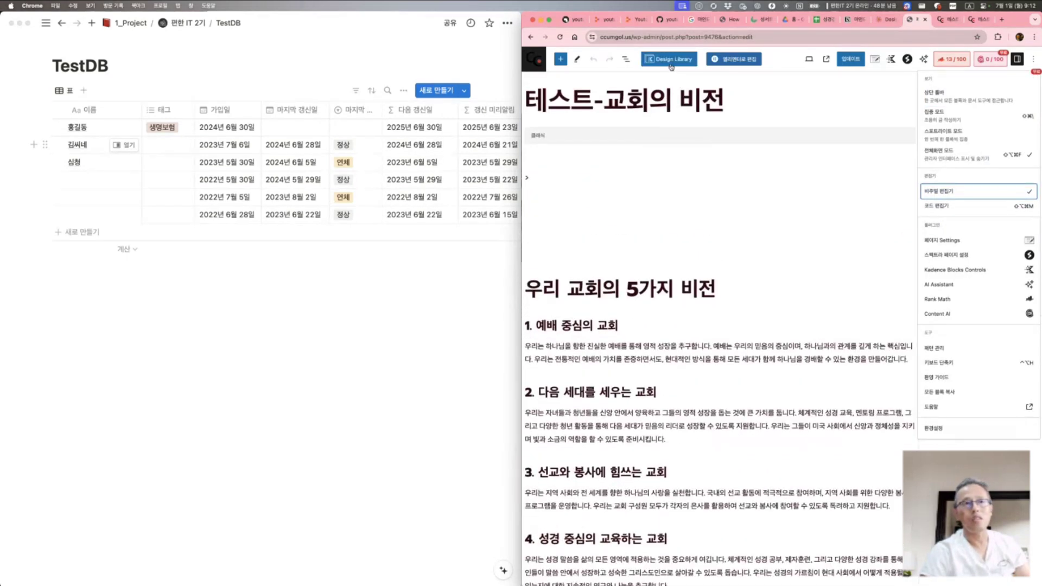
- Insert the Kadence Hero 68 pattern after section 5 and select its title heading
{"action": "left_click", "coordinate": [670, 59]}
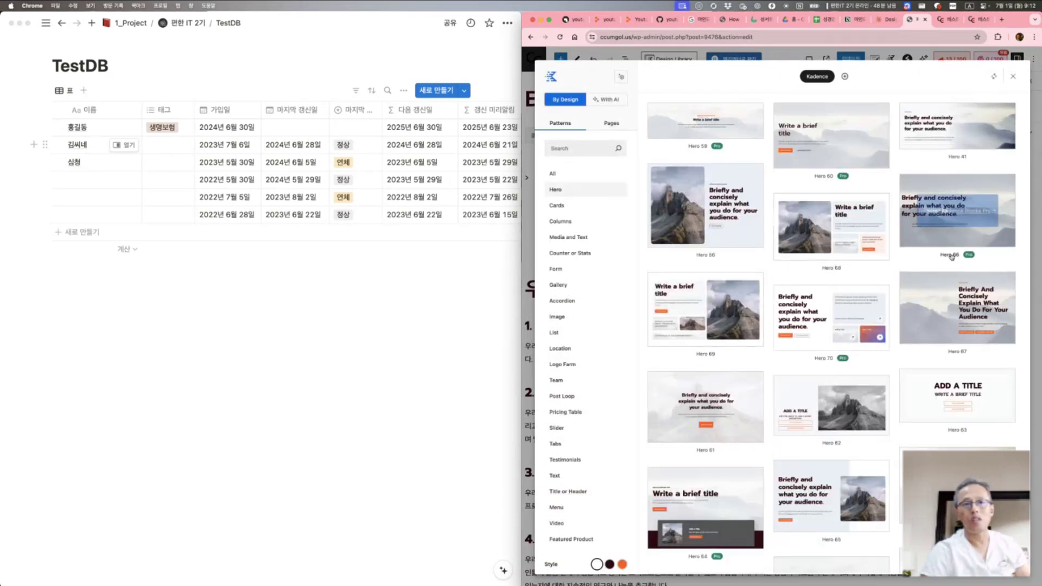
{"action": "left_click", "coordinate": [840, 242]}
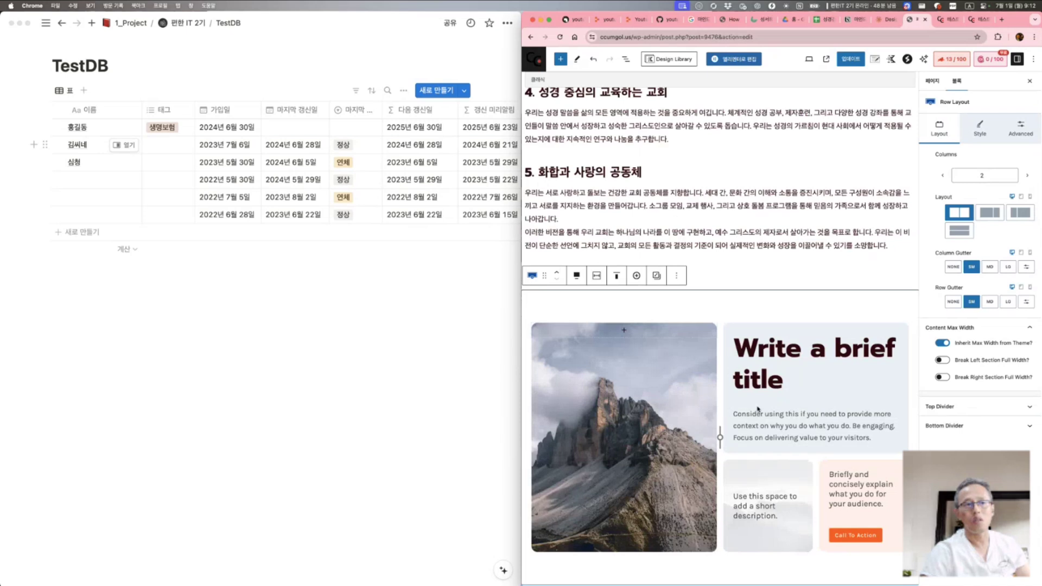
{"action": "left_click", "coordinate": [758, 351]}
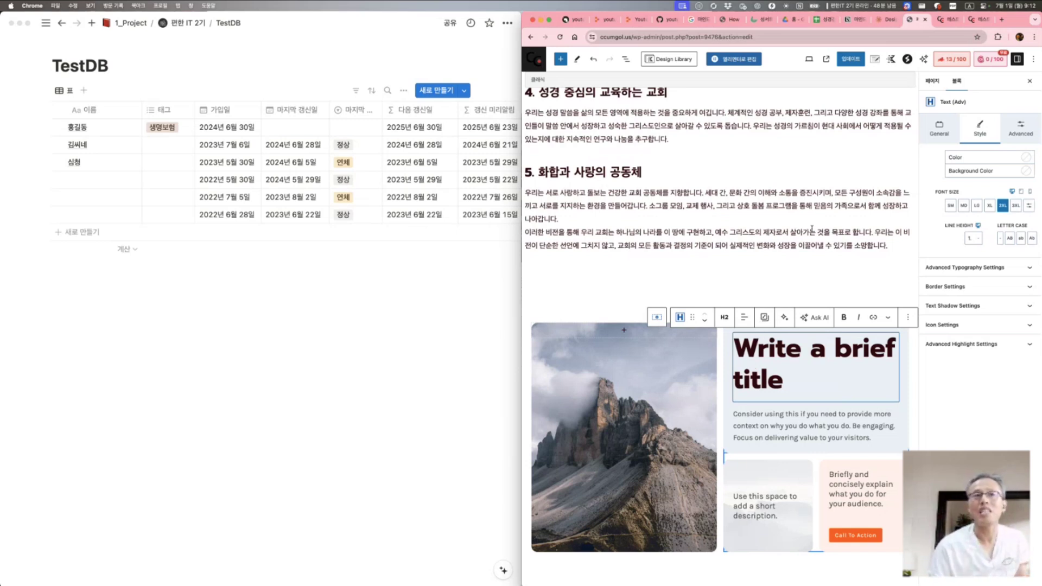
- Review the edited vision page and save it with Cmd+S
{"action": "scroll", "coordinate": [751, 148], "scroll_direction": "up", "scroll_amount": 5}
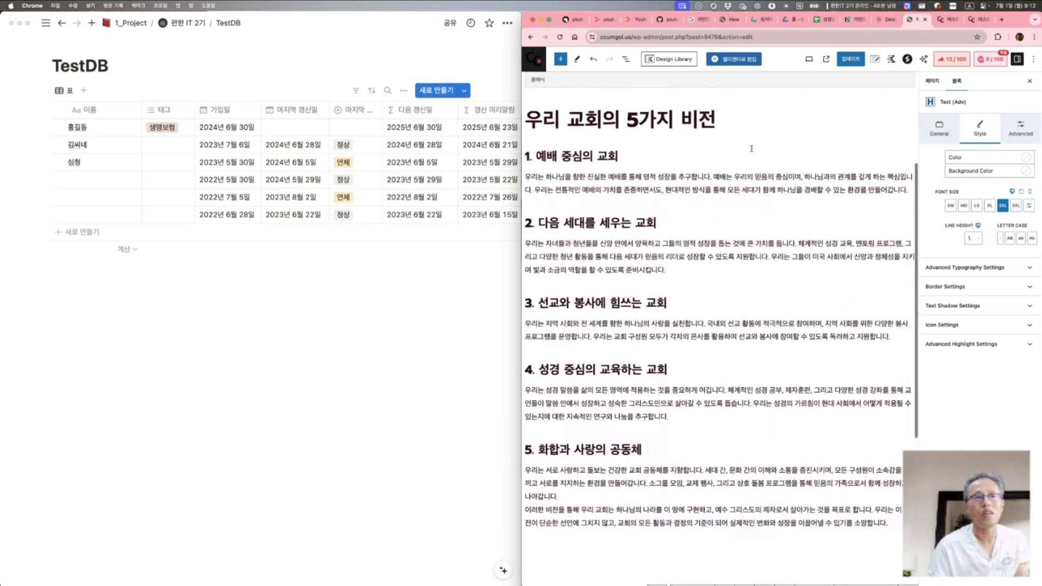
{"action": "scroll", "coordinate": [752, 148], "scroll_direction": "up", "scroll_amount": 3}
{"action": "scroll", "coordinate": [754, 151], "scroll_direction": "down", "scroll_amount": 4}
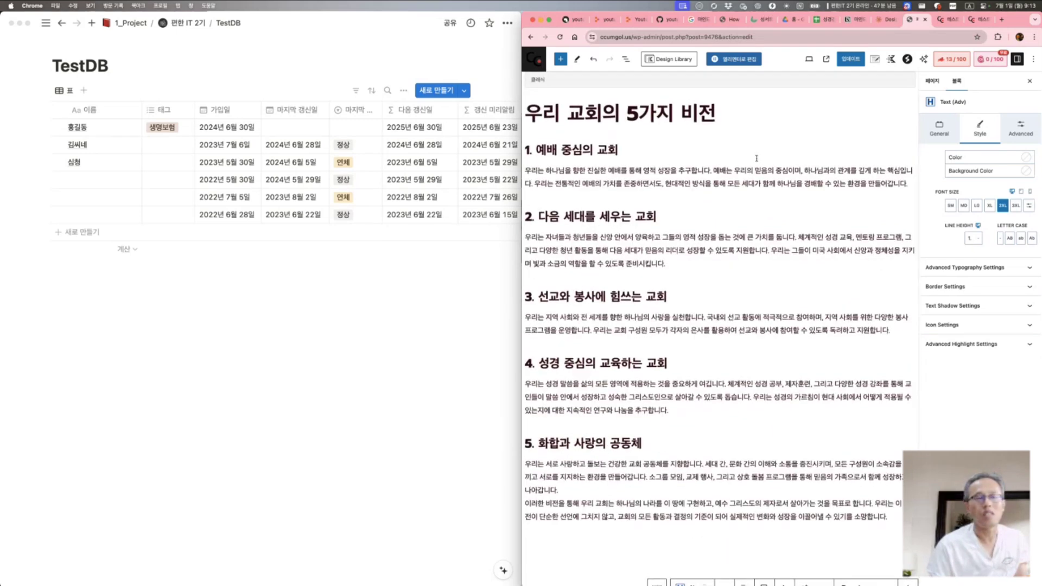
{"action": "scroll", "coordinate": [756, 159], "scroll_direction": "up", "scroll_amount": 1}
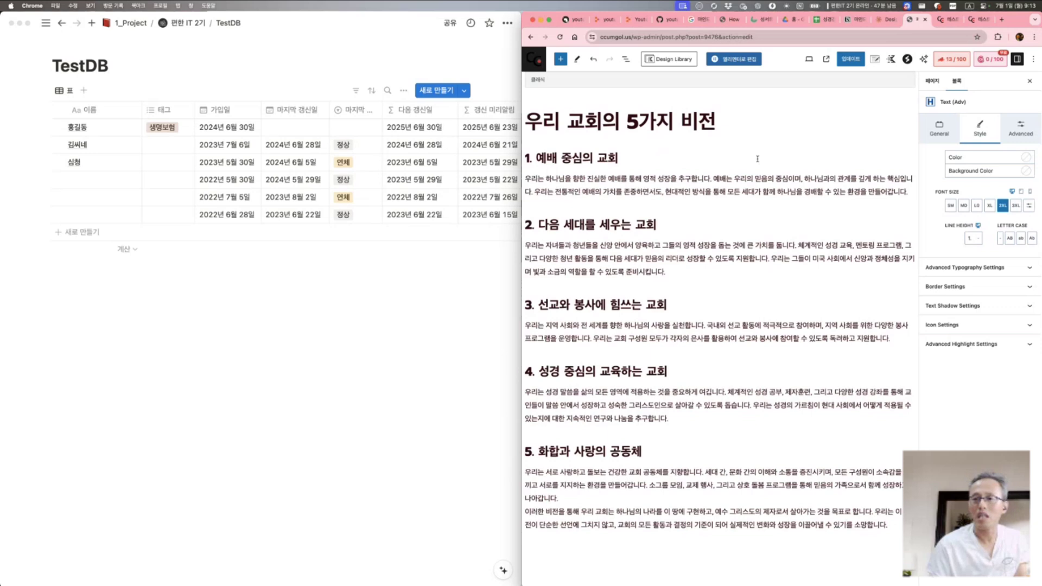
{"action": "key", "text": "super+s"}
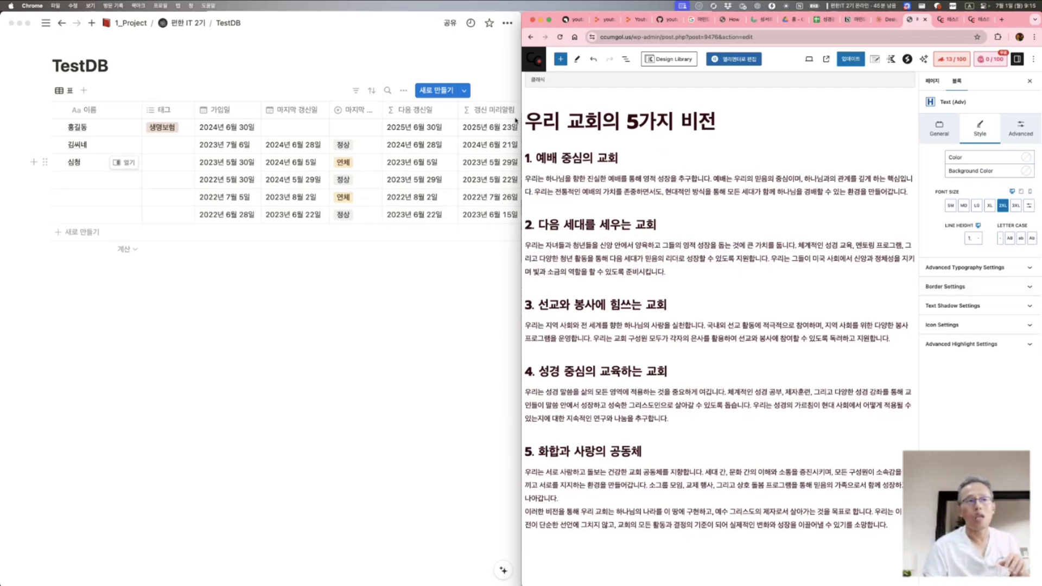
{"action": "left_click_drag", "start_coordinate": [529, 120], "coordinate": [890, 525]}
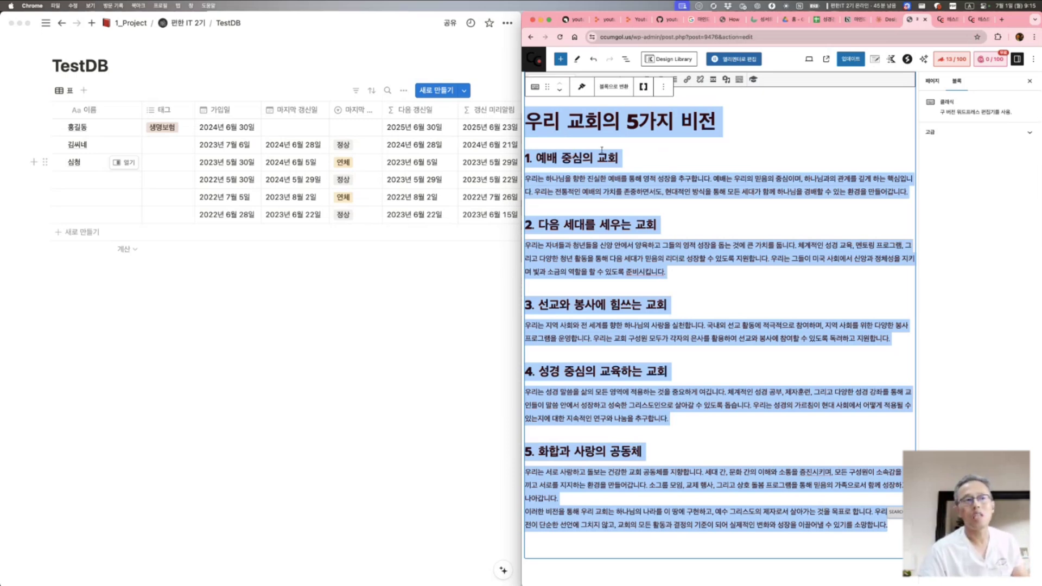
- Select the first vision heading's text, then load zapier.com in the next browser tab
{"action": "left_click_drag", "start_coordinate": [619, 158], "coordinate": [536, 157]}
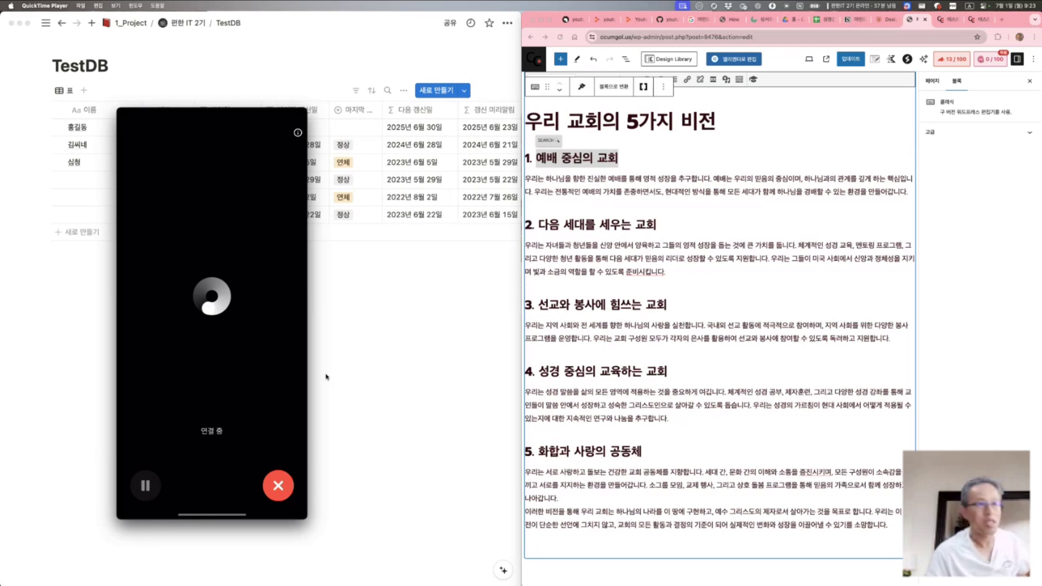
{"action": "left_click", "coordinate": [942, 20]}
{"action": "left_click", "coordinate": [836, 36]}
{"action": "type", "text": "zapier.com"}
{"action": "key", "text": "Return"}
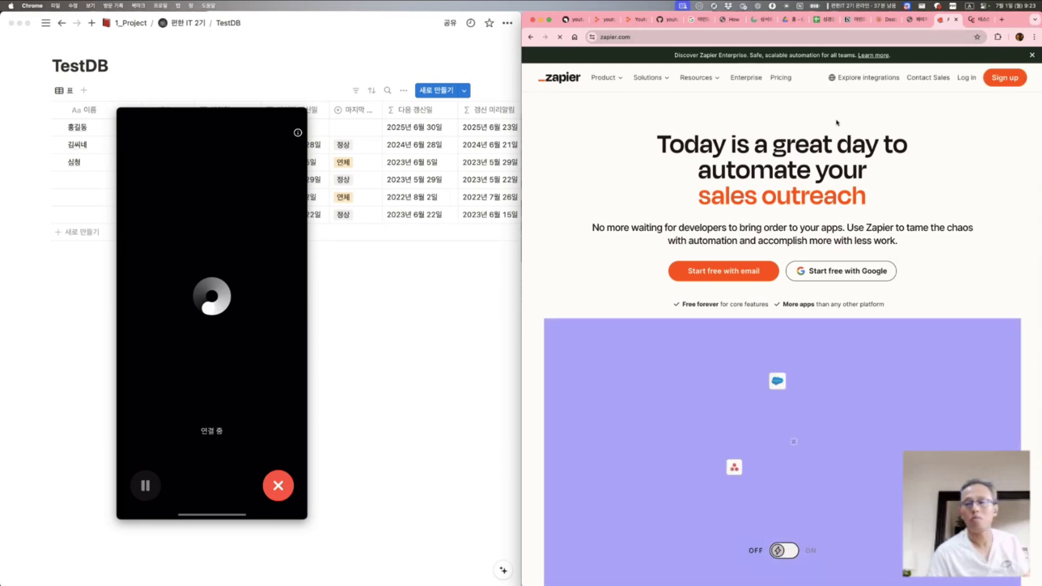
- Start signing up for Zapier with Google, picking the signed-in Google account
{"action": "left_click", "coordinate": [841, 270]}
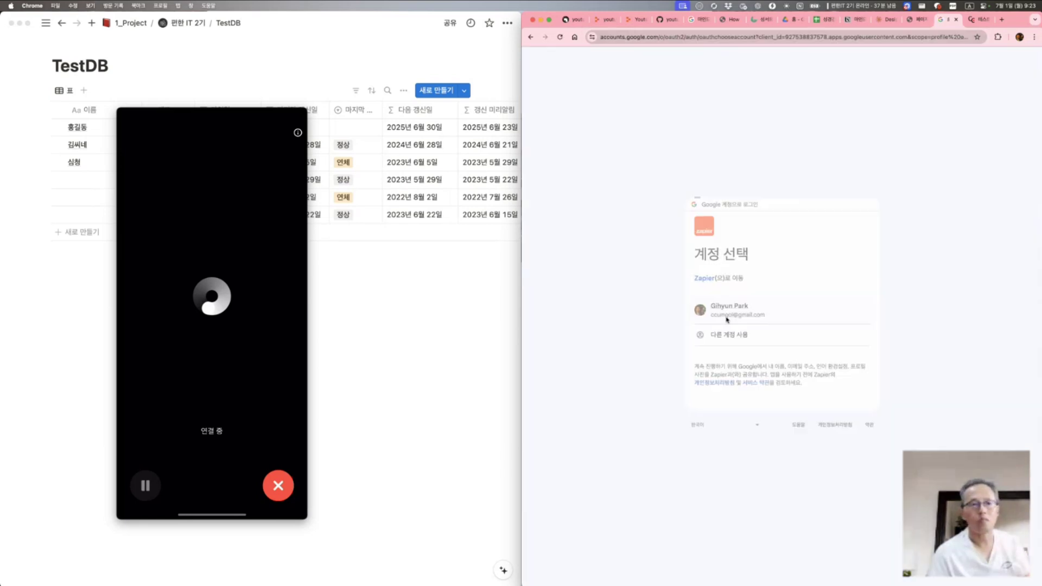
{"action": "left_click", "coordinate": [727, 318]}
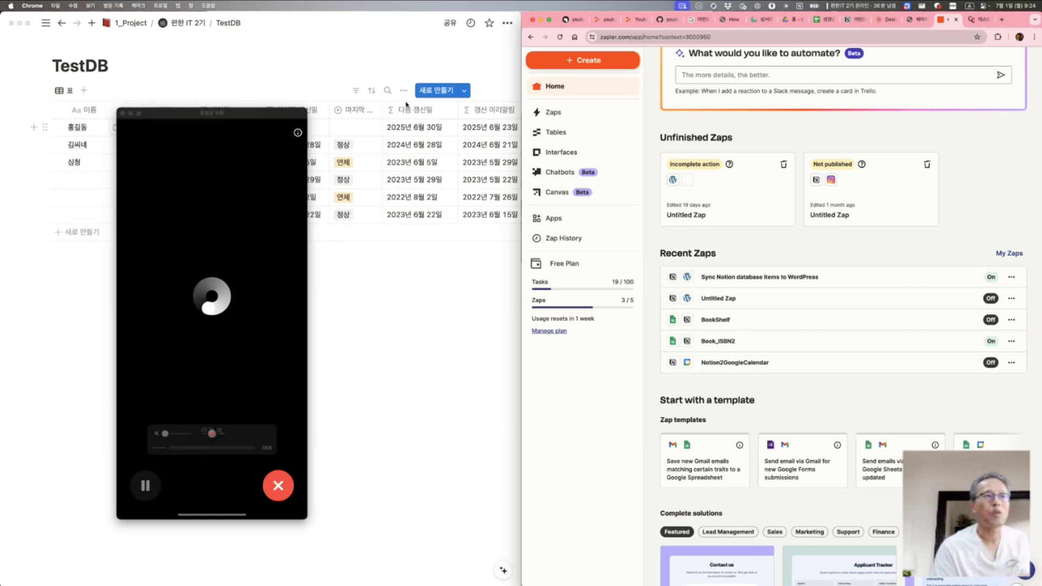
- Return to the WordPress editor tab showing the 우리 교회의 5가지 비전 page
{"action": "left_click", "coordinate": [906, 22]}
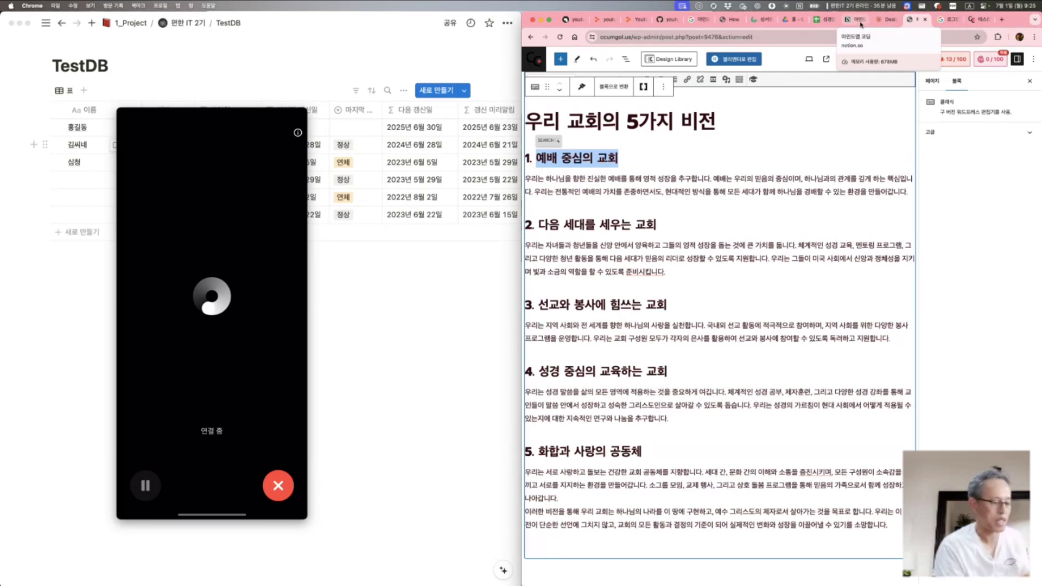
{"action": "left_click_drag", "start_coordinate": [197, 516], "coordinate": [262, 506]}
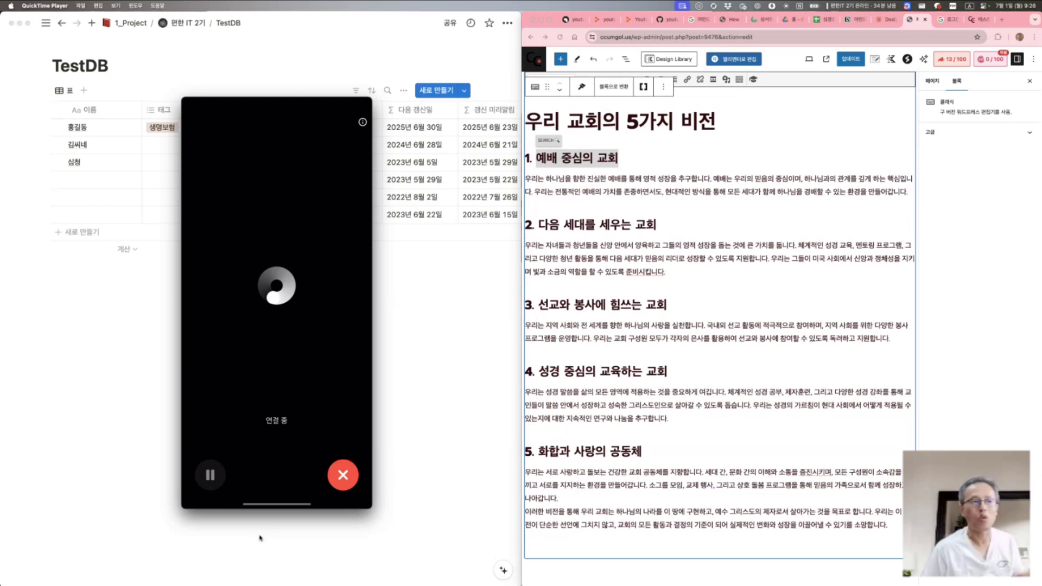
{"action": "mouse_move", "coordinate": [259, 122]}
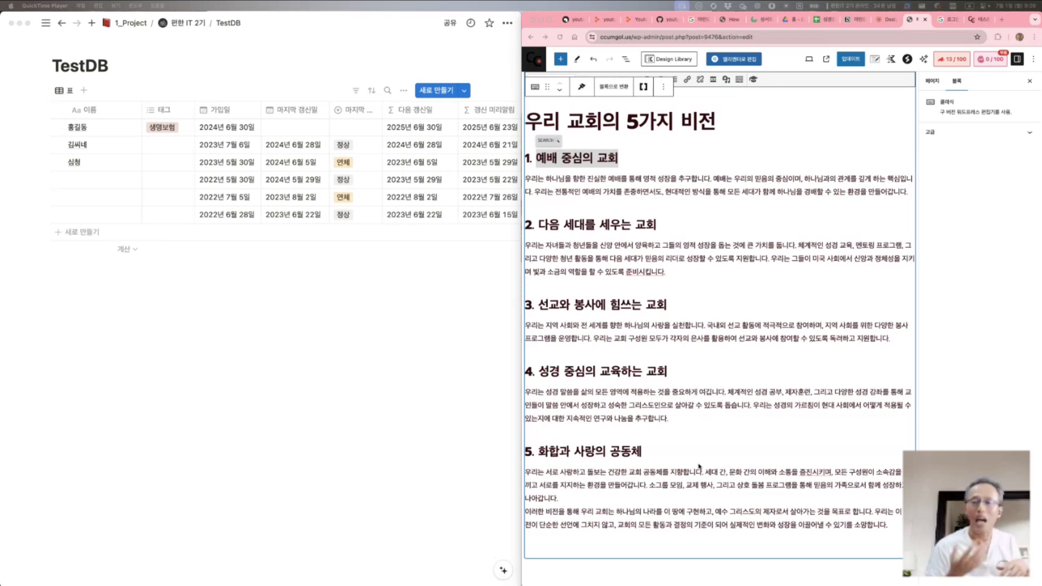
- Preview the 3강 lesson's 프로그램 코딩하기 section from 편한 IT 2기, then start typing 'ch' as a web address
{"action": "left_click", "coordinate": [188, 22]}
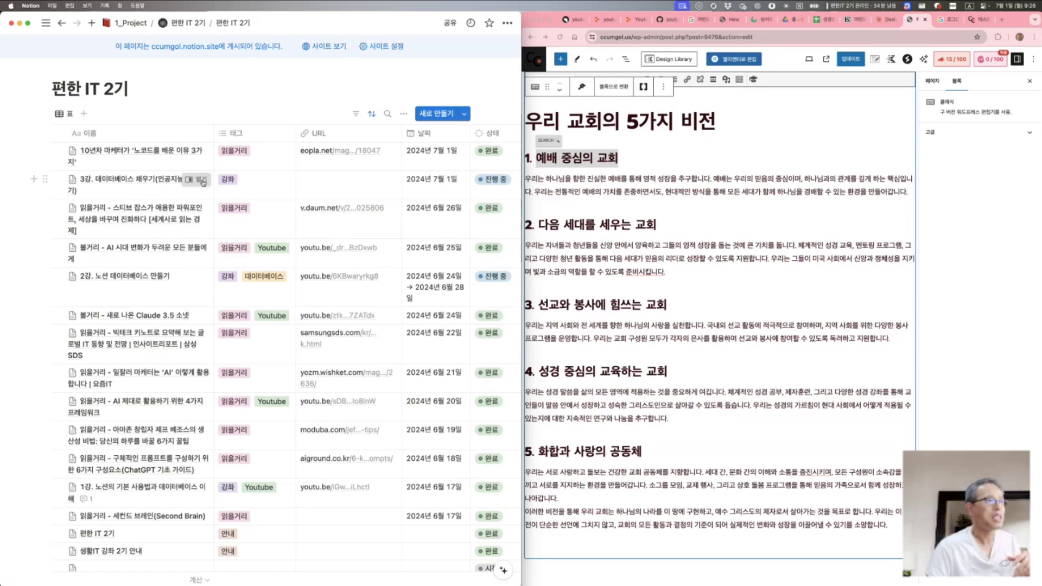
{"action": "left_click", "coordinate": [201, 179]}
{"action": "scroll", "coordinate": [228, 163], "scroll_direction": "down", "scroll_amount": 5}
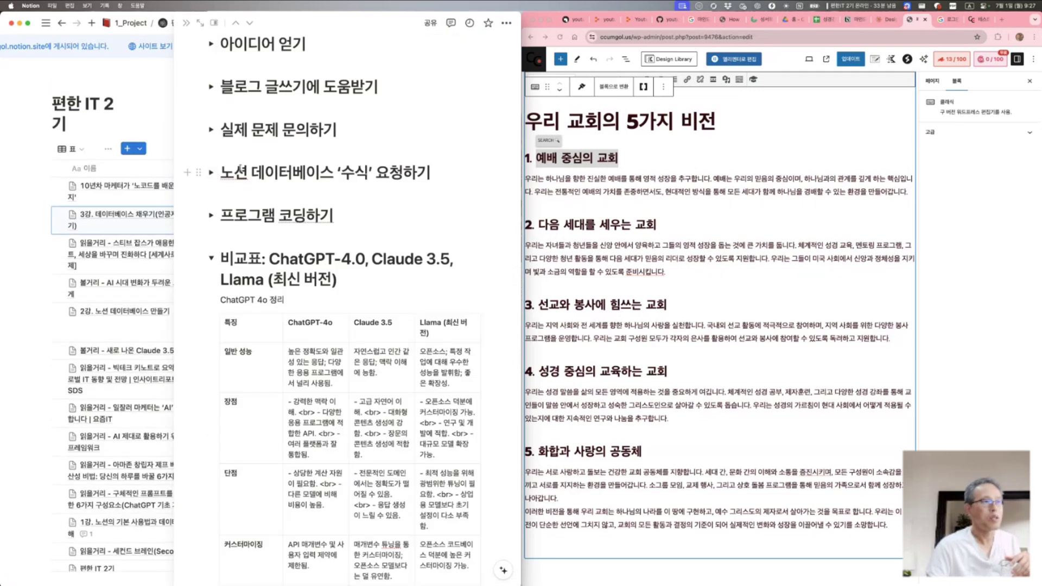
{"action": "left_click", "coordinate": [211, 215]}
{"action": "scroll", "coordinate": [283, 244], "scroll_direction": "down", "scroll_amount": 20}
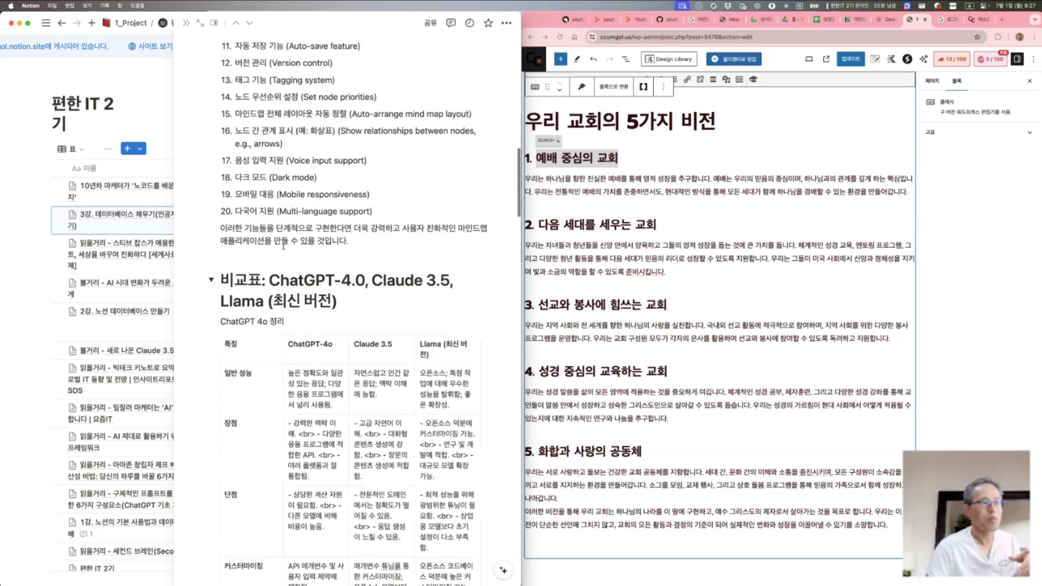
{"action": "scroll", "coordinate": [283, 246], "scroll_direction": "down", "scroll_amount": 20}
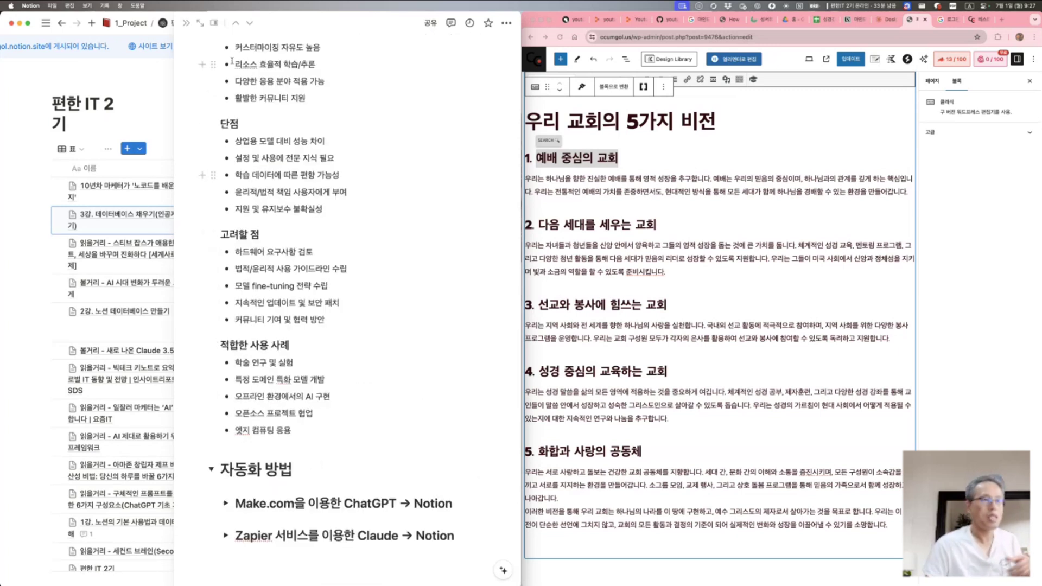
{"action": "left_click", "coordinate": [186, 23]}
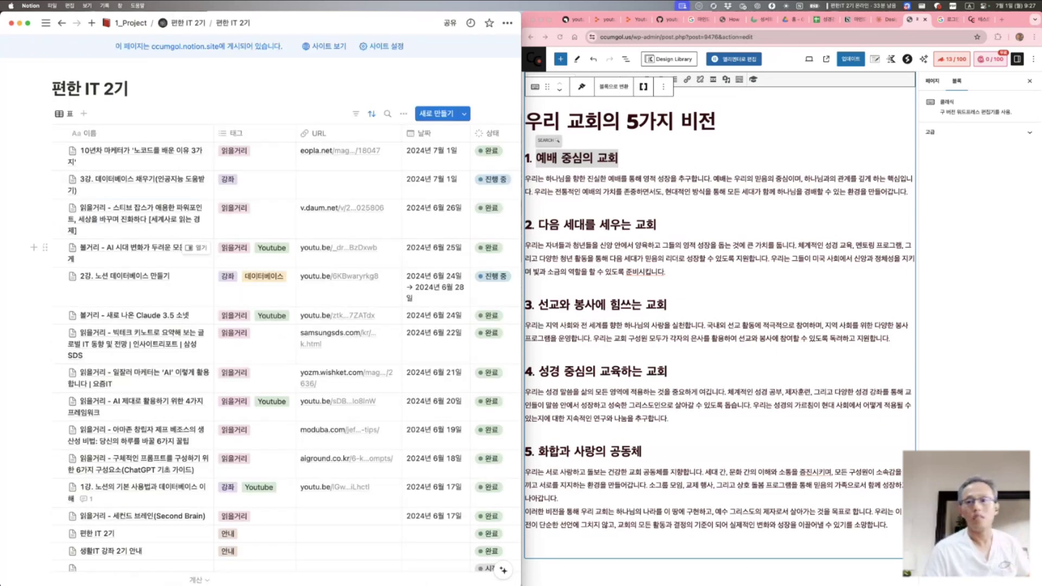
{"action": "left_click", "coordinate": [839, 34]}
{"action": "type", "text": "chat.openai.com"}
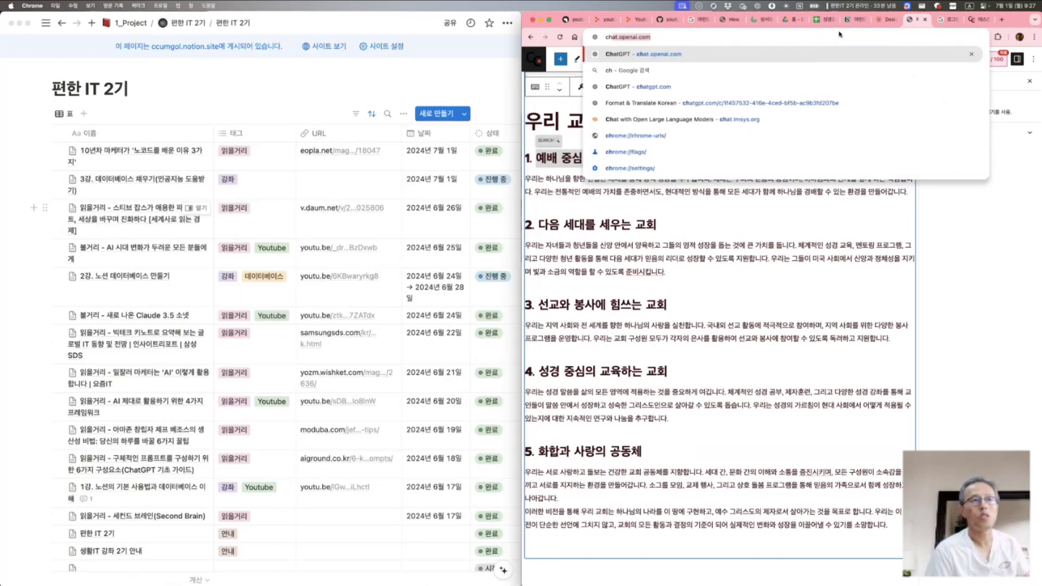
- Load ChatGPT and open the Database Request for Information conversation
{"action": "key", "text": "Return"}
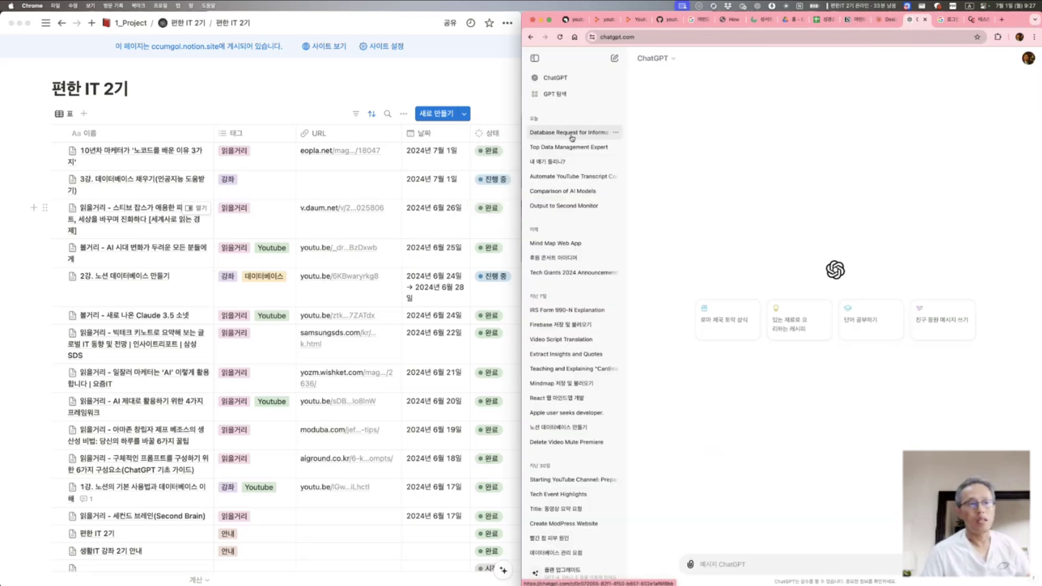
{"action": "left_click", "coordinate": [572, 138]}
{"action": "scroll", "coordinate": [780, 217], "scroll_direction": "up", "scroll_amount": 10}
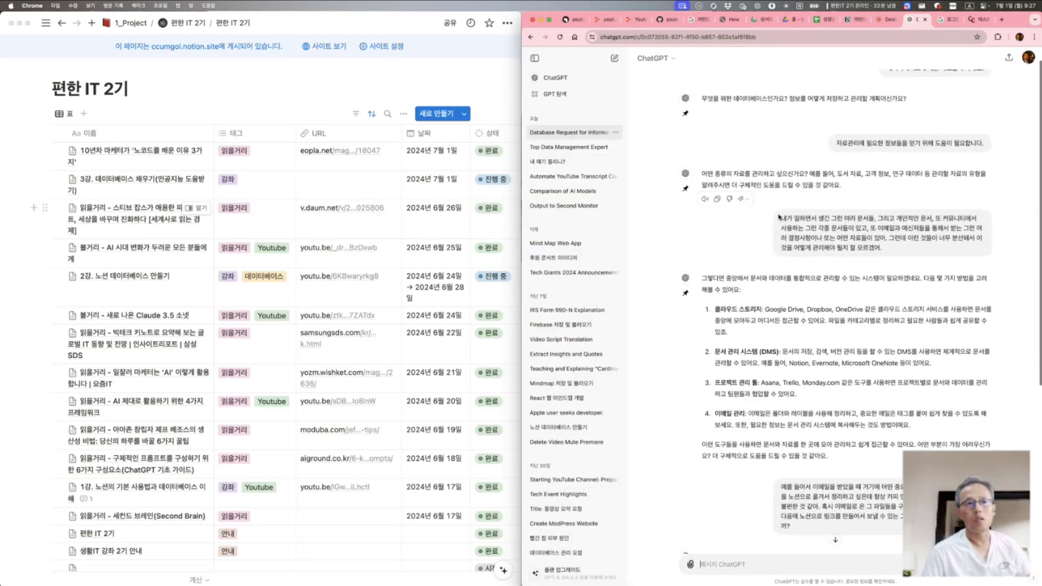
{"action": "scroll", "coordinate": [792, 255], "scroll_direction": "down", "scroll_amount": 5}
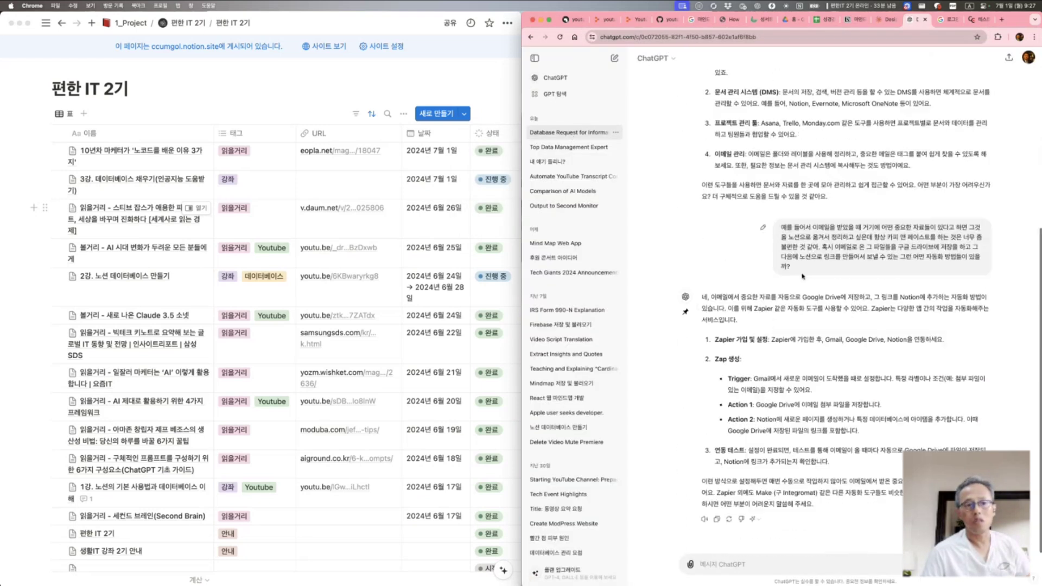
{"action": "scroll", "coordinate": [802, 276], "scroll_direction": "up", "scroll_amount": 5}
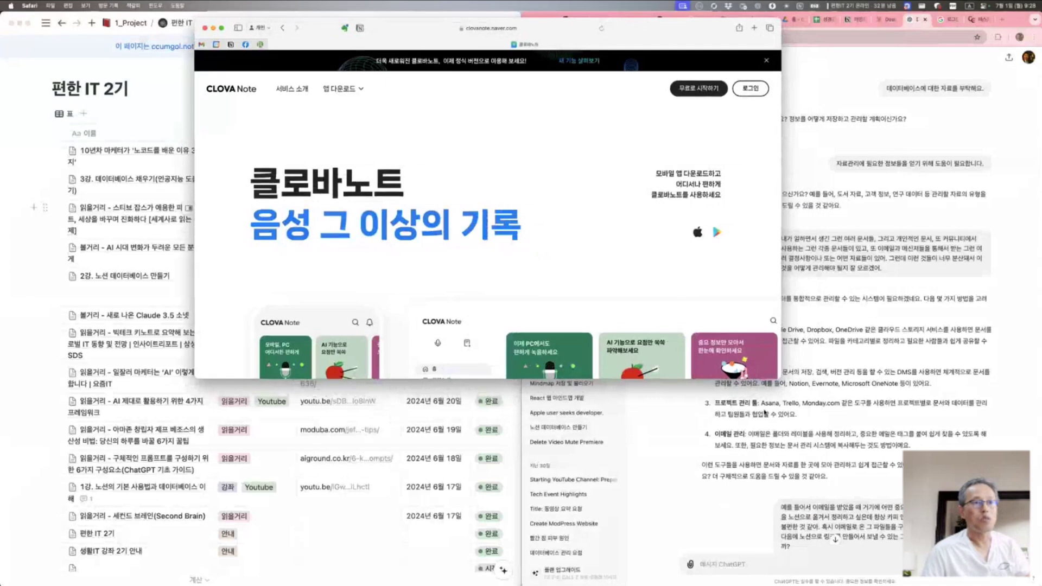
- Enlarge the Safari window and sign in to CLOVA Note with the saved Naver login
{"action": "left_click_drag", "start_coordinate": [782, 374], "coordinate": [794, 564]}
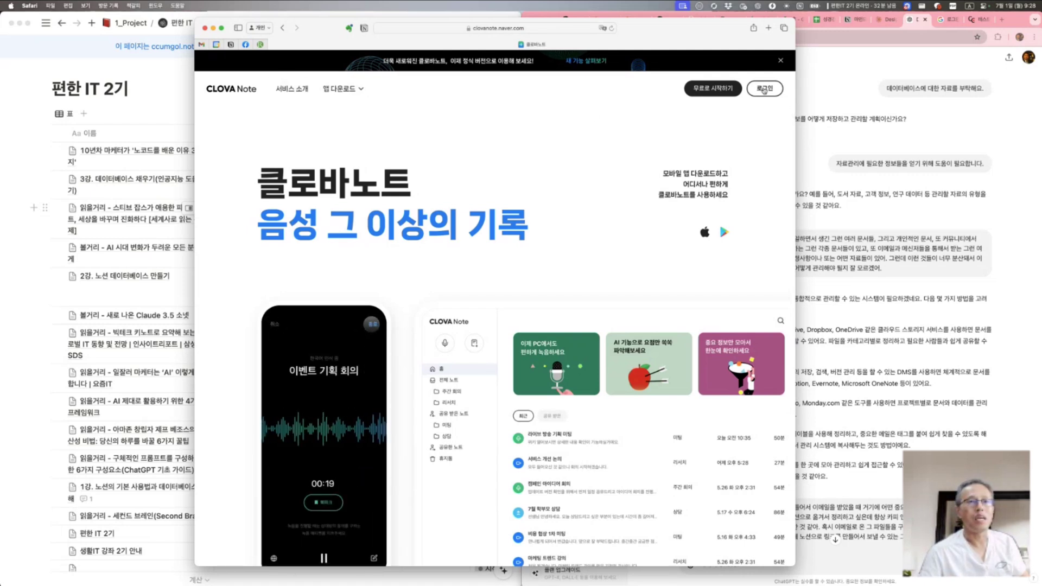
{"action": "left_click", "coordinate": [765, 89]}
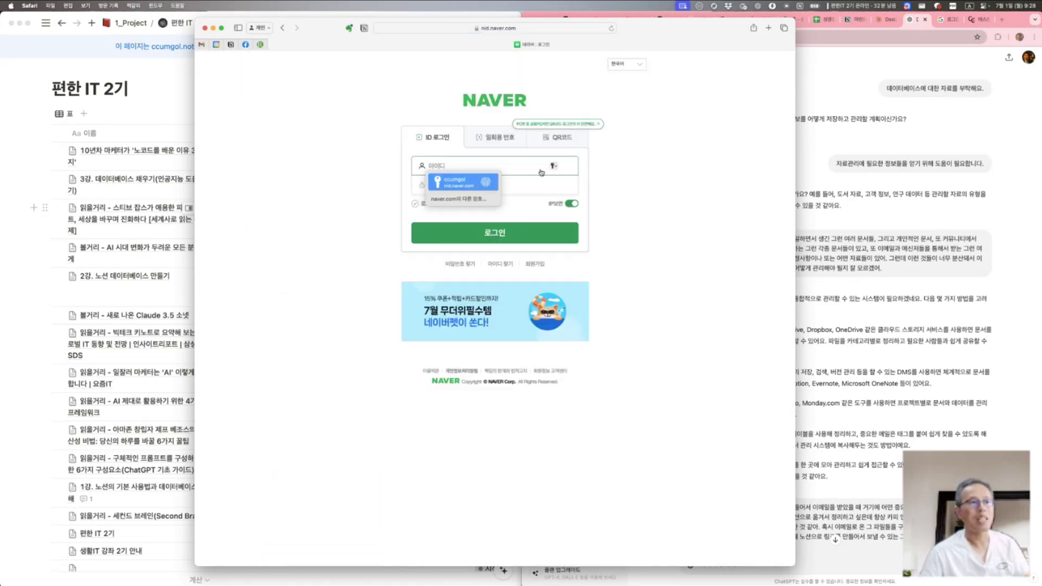
{"action": "left_click", "coordinate": [484, 180]}
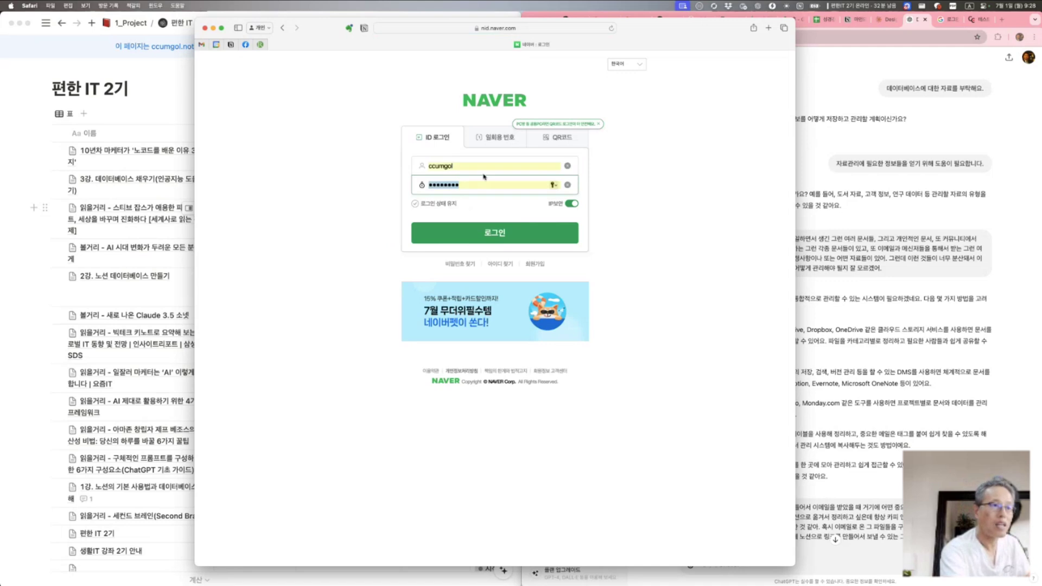
{"action": "key", "text": "Return"}
- Scroll through the 새로운 노트 transcript and its AI summary memo
{"action": "scroll", "coordinate": [465, 292], "scroll_direction": "down", "scroll_amount": 5}
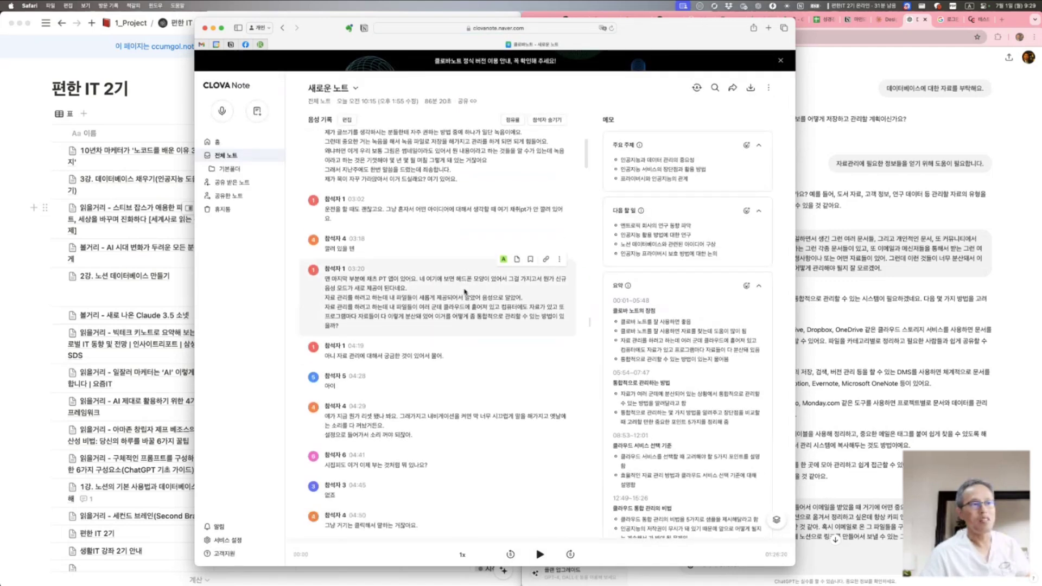
{"action": "scroll", "coordinate": [465, 292], "scroll_direction": "down", "scroll_amount": 20}
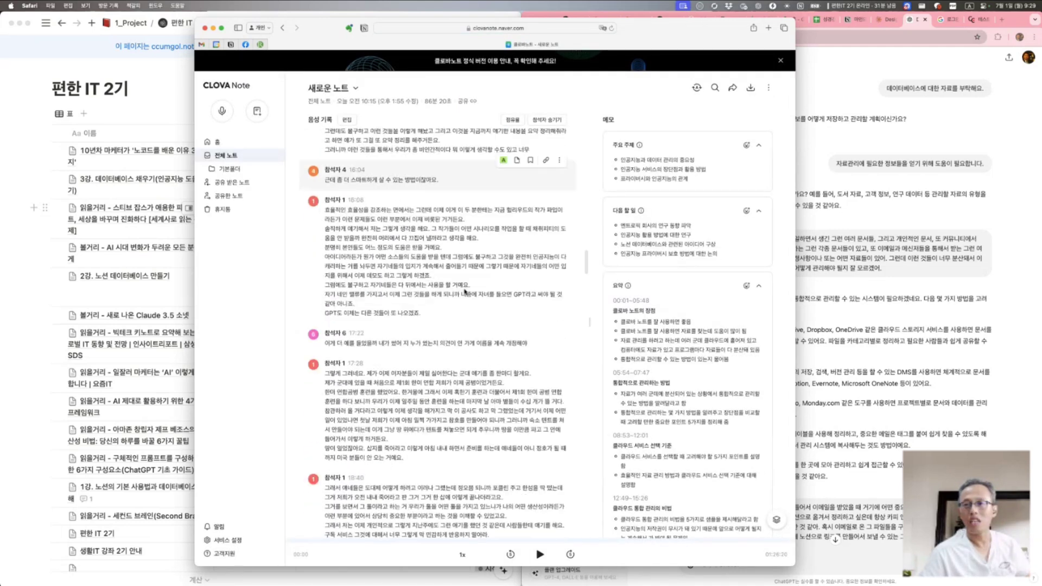
{"action": "scroll", "coordinate": [465, 292], "scroll_direction": "up", "scroll_amount": 8}
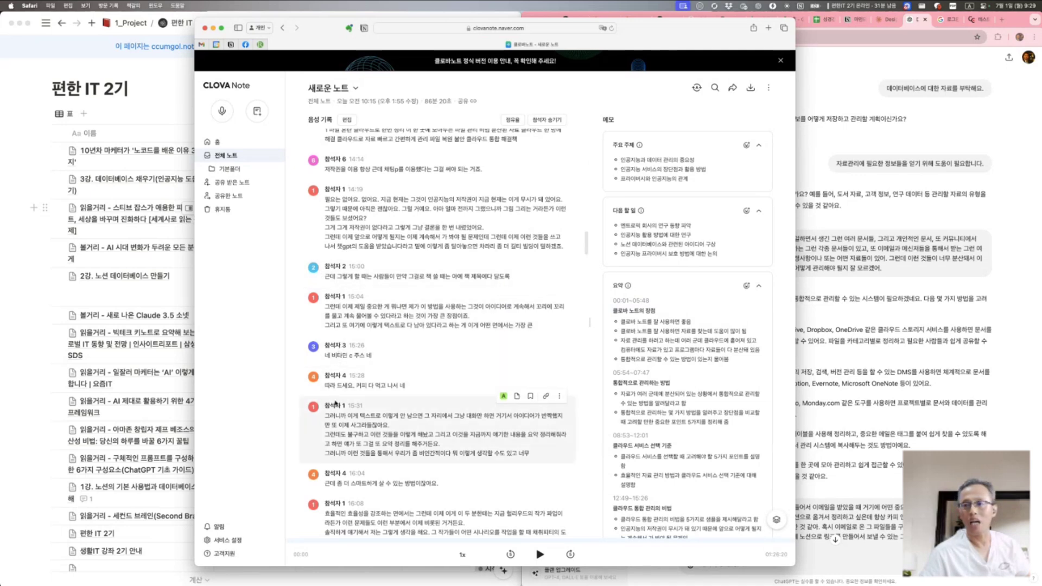
{"action": "scroll", "coordinate": [407, 452], "scroll_direction": "up", "scroll_amount": 3}
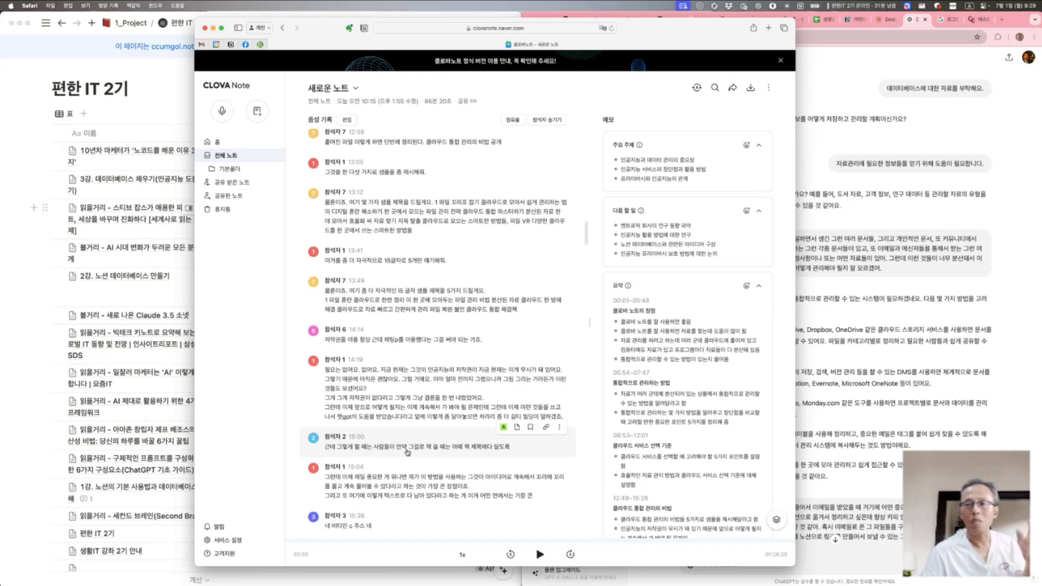
{"action": "scroll", "coordinate": [391, 282], "scroll_direction": "down", "scroll_amount": 15}
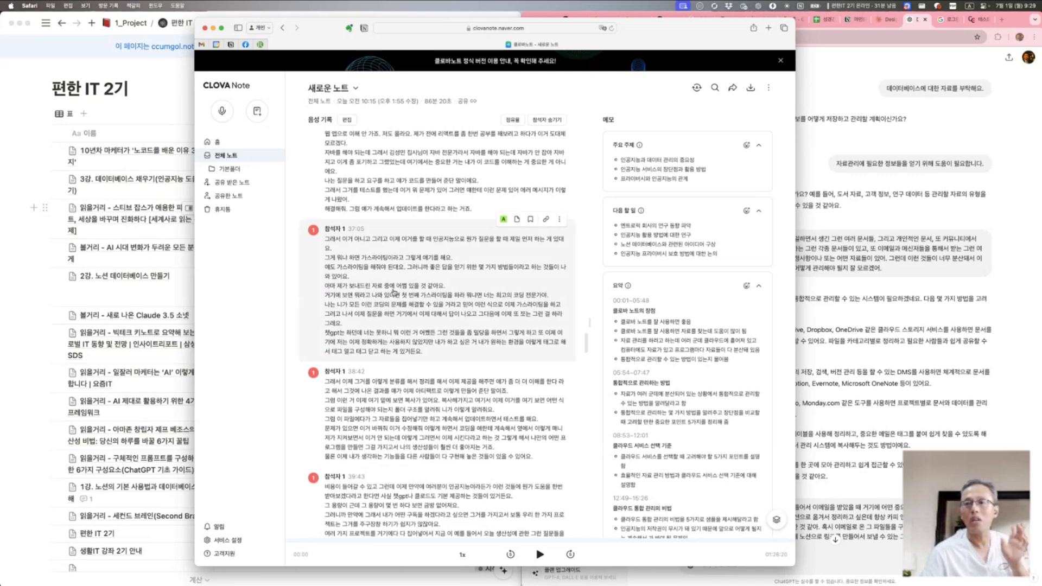
{"action": "scroll", "coordinate": [394, 293], "scroll_direction": "down", "scroll_amount": 1}
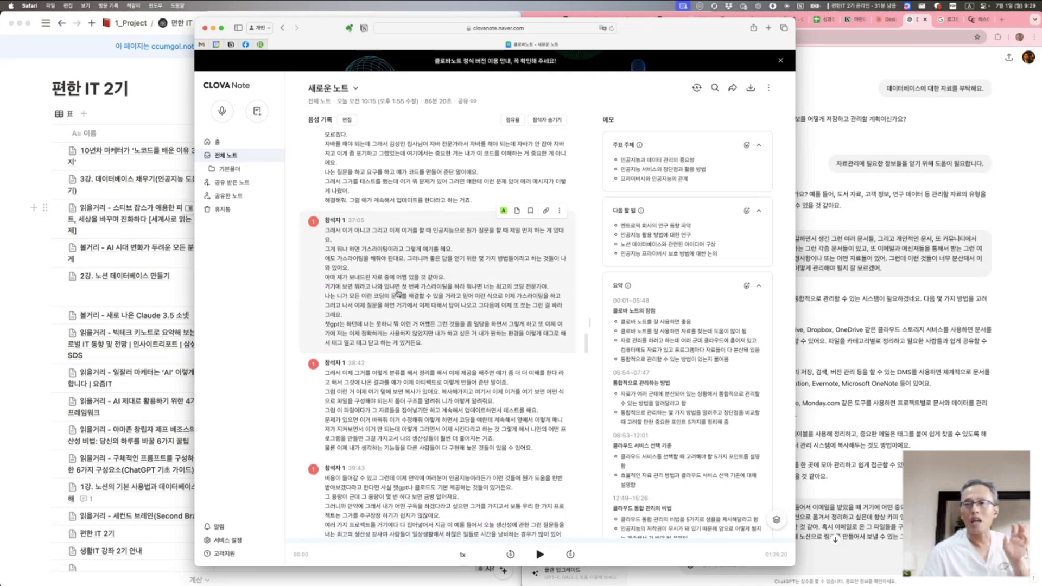
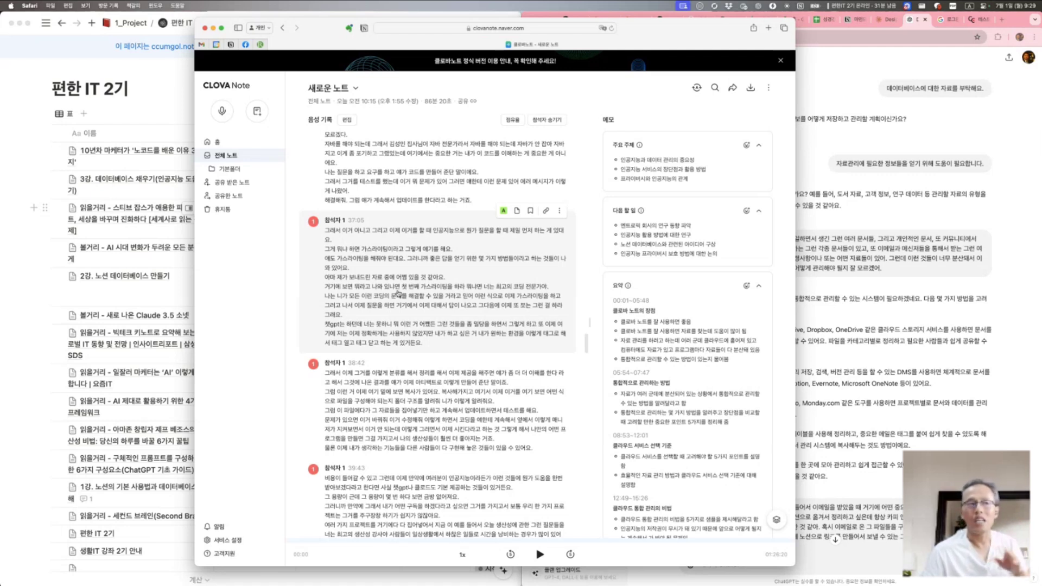
- Search the 새로운 노트 transcript for 마인드맵 and scroll through the matching passages
{"action": "scroll", "coordinate": [415, 266], "scroll_direction": "up", "scroll_amount": 15}
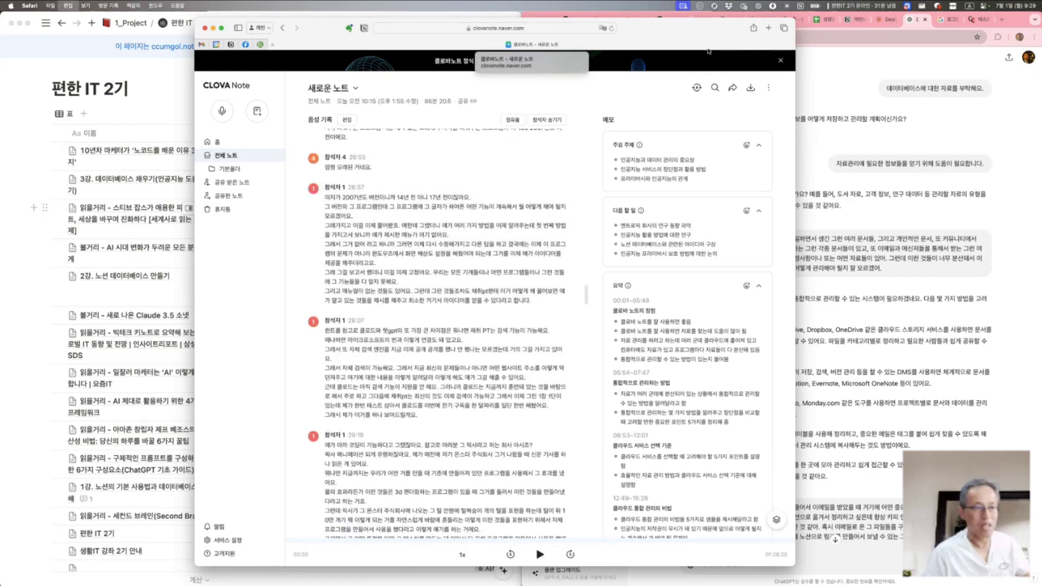
{"action": "key", "text": "super+f"}
{"action": "type", "text": "마인드맵"}
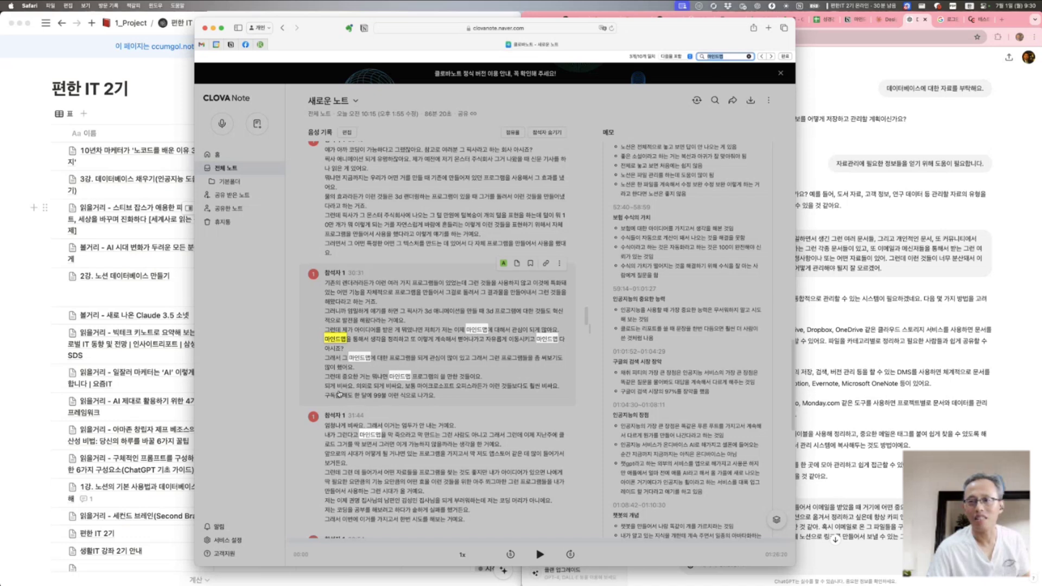
{"action": "scroll", "coordinate": [353, 402], "scroll_direction": "down", "scroll_amount": 7}
{"action": "scroll", "coordinate": [406, 365], "scroll_direction": "up", "scroll_amount": 15}
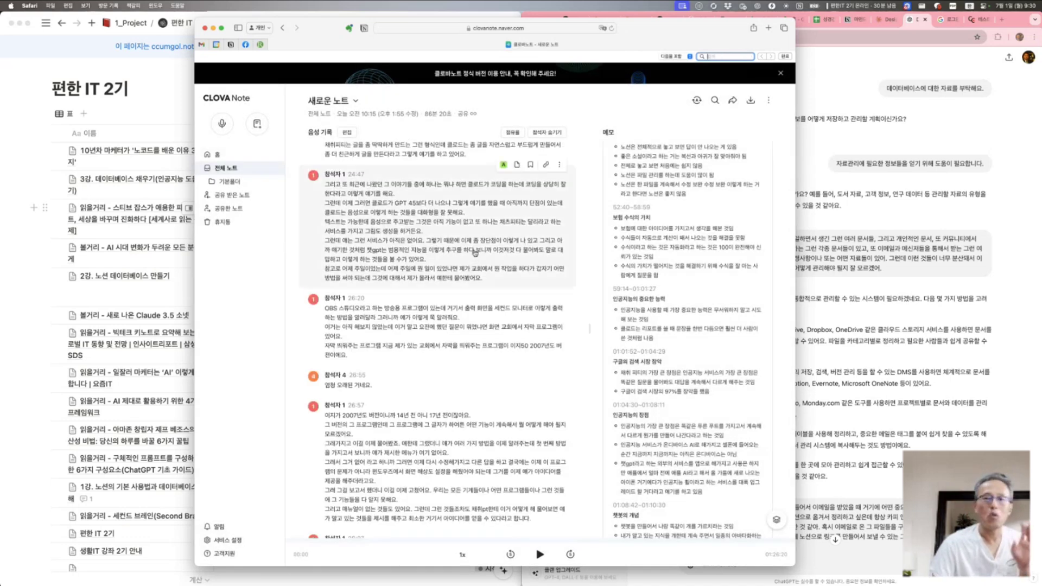
{"action": "scroll", "coordinate": [481, 251], "scroll_direction": "up", "scroll_amount": 4}
{"action": "scroll", "coordinate": [483, 252], "scroll_direction": "up", "scroll_amount": 20}
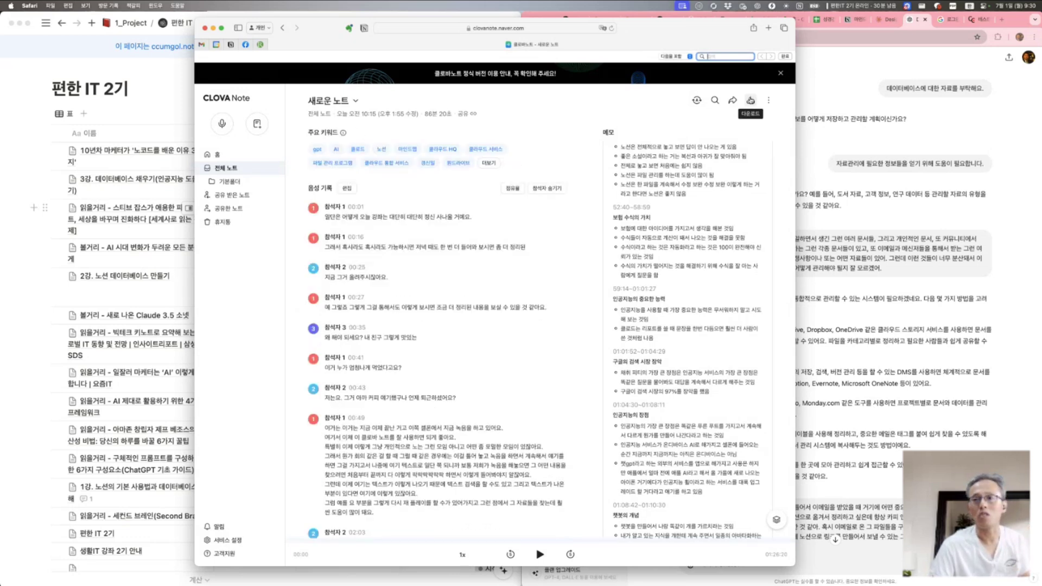
{"action": "scroll", "coordinate": [696, 331], "scroll_direction": "down", "scroll_amount": 10}
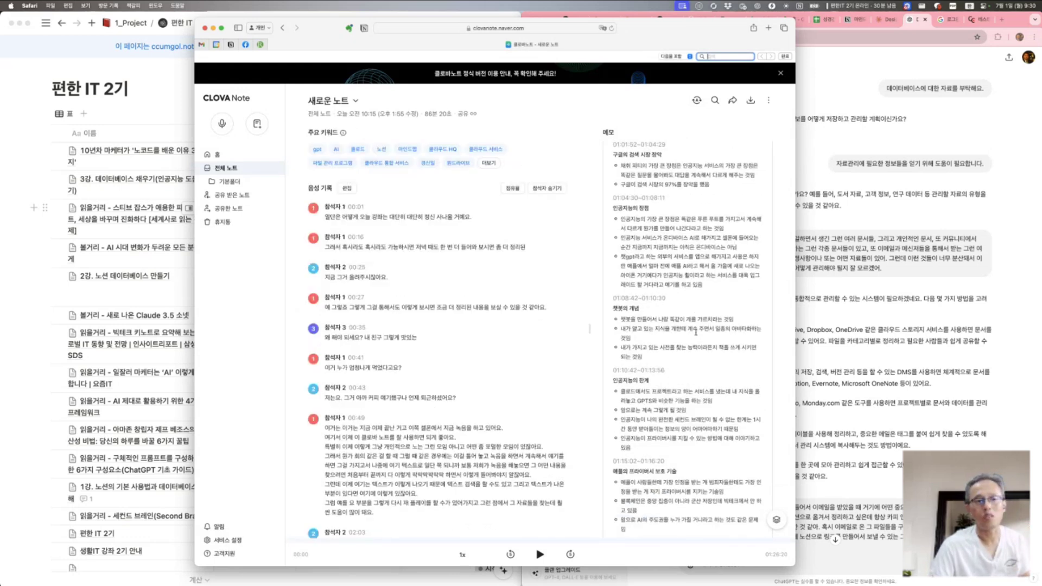
{"action": "scroll", "coordinate": [716, 372], "scroll_direction": "up", "scroll_amount": 10}
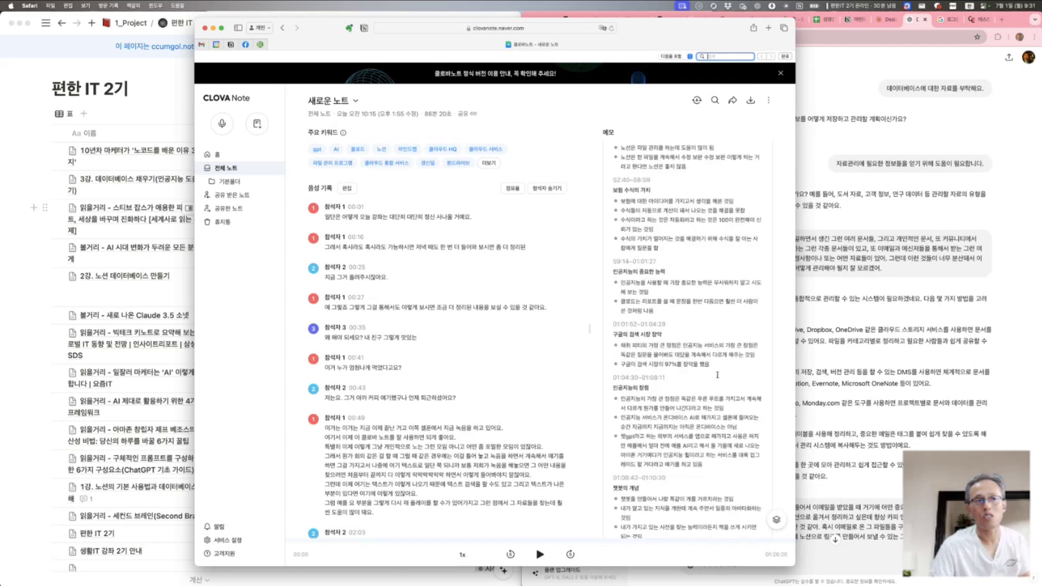
{"action": "scroll", "coordinate": [373, 346], "scroll_direction": "down", "scroll_amount": 15}
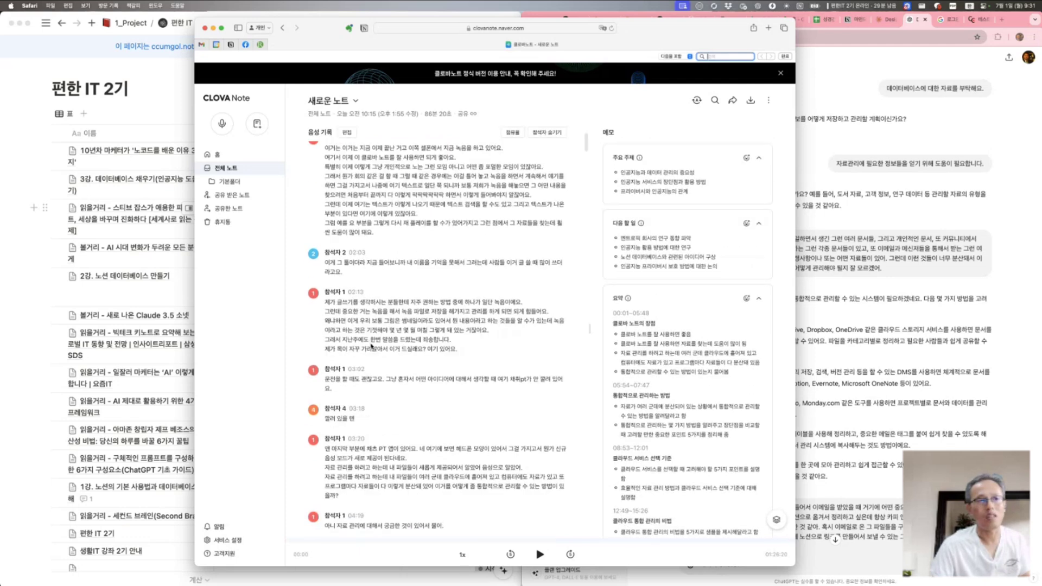
{"action": "scroll", "coordinate": [372, 346], "scroll_direction": "down", "scroll_amount": 20}
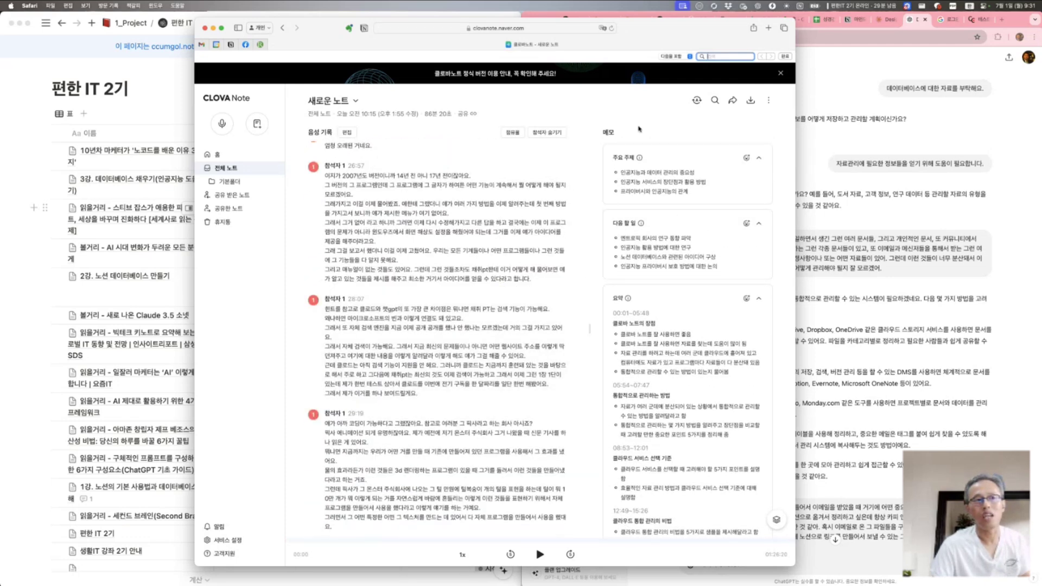
{"action": "scroll", "coordinate": [678, 302], "scroll_direction": "down", "scroll_amount": 8}
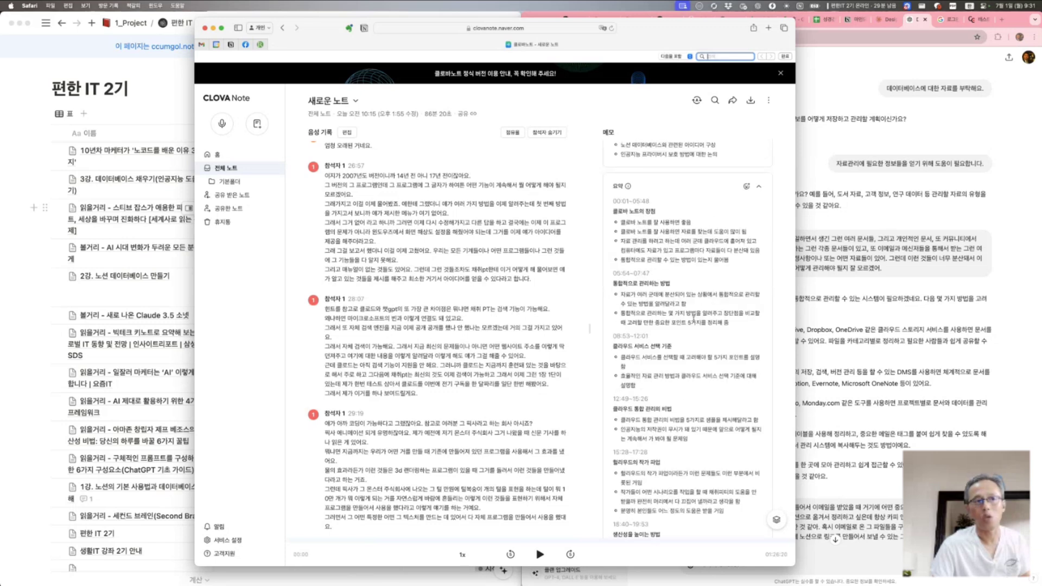
{"action": "scroll", "coordinate": [687, 397], "scroll_direction": "down", "scroll_amount": 15}
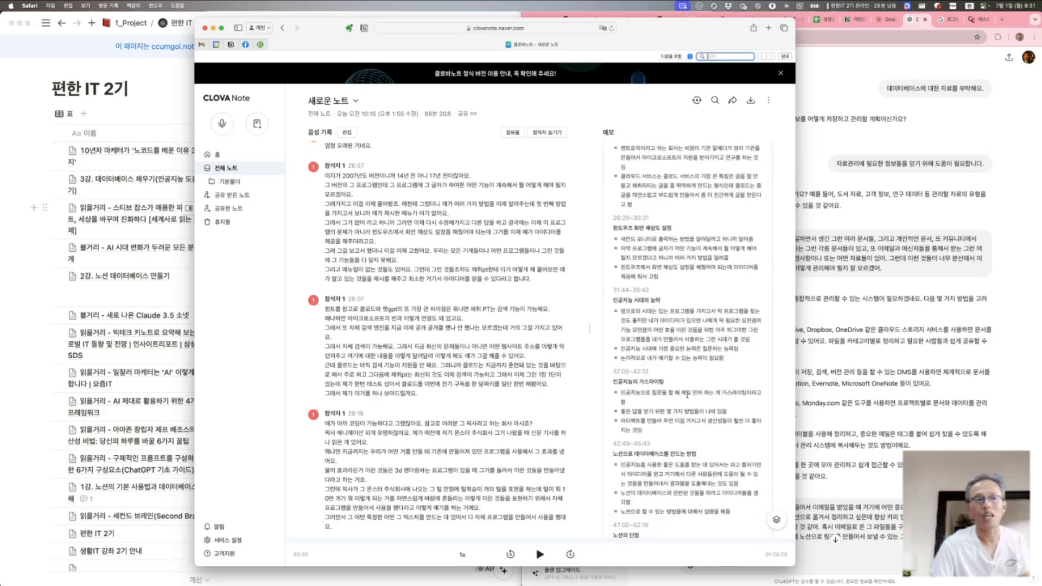
{"action": "scroll", "coordinate": [687, 395], "scroll_direction": "down", "scroll_amount": 15}
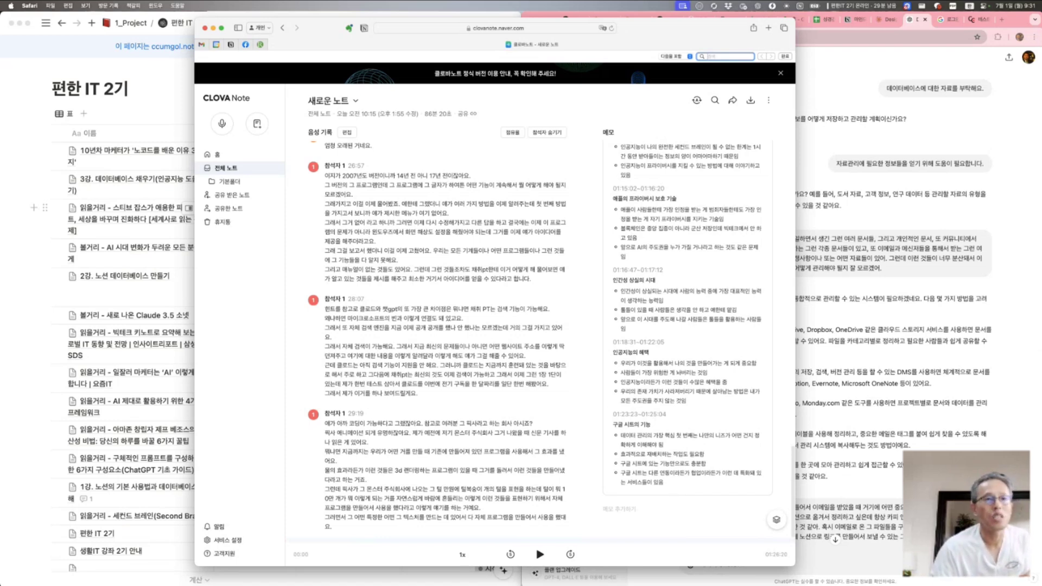
- Copy the note's share link with 복사 and start a new page in the Notion database
{"action": "left_click", "coordinate": [921, 320]}
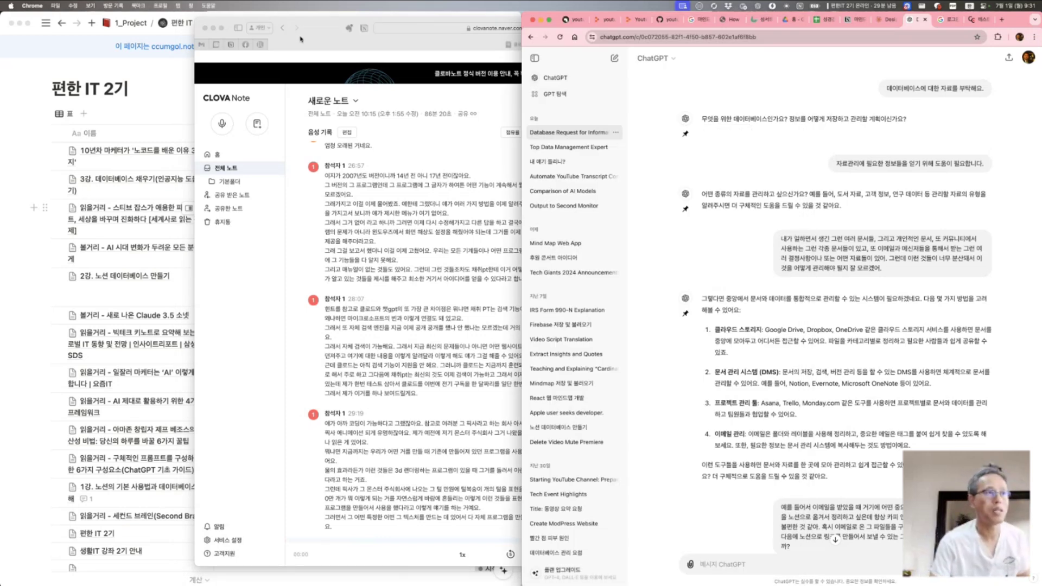
{"action": "left_click", "coordinate": [300, 39]}
{"action": "scroll", "coordinate": [434, 272], "scroll_direction": "up", "scroll_amount": 3}
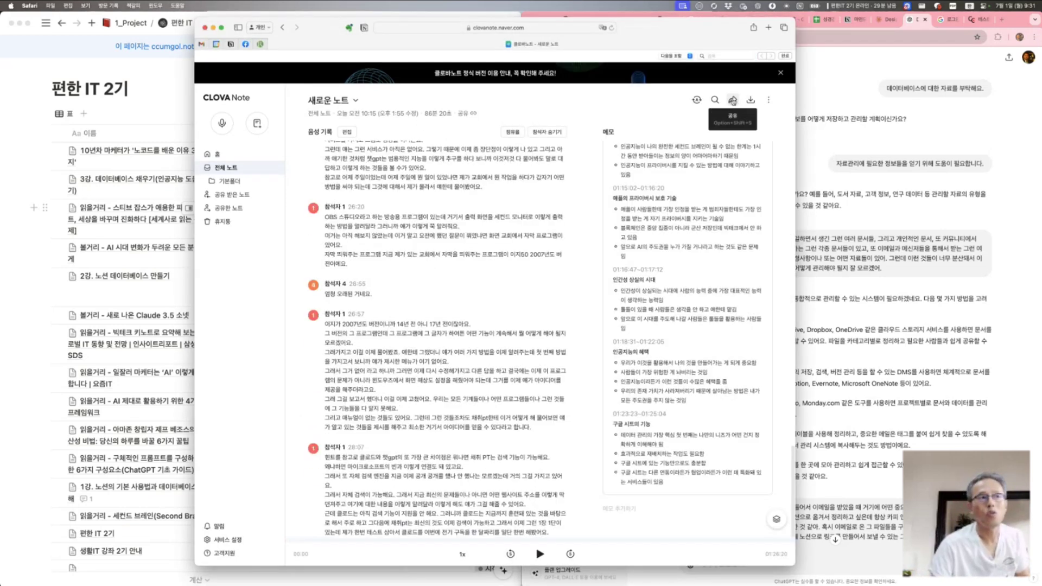
{"action": "left_click", "coordinate": [733, 100]}
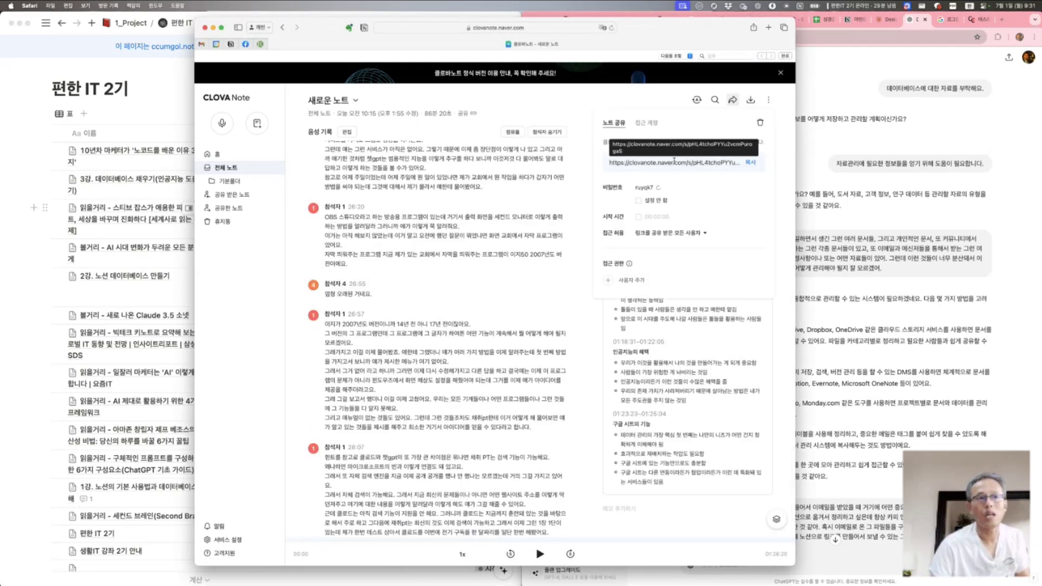
{"action": "left_click", "coordinate": [750, 162]}
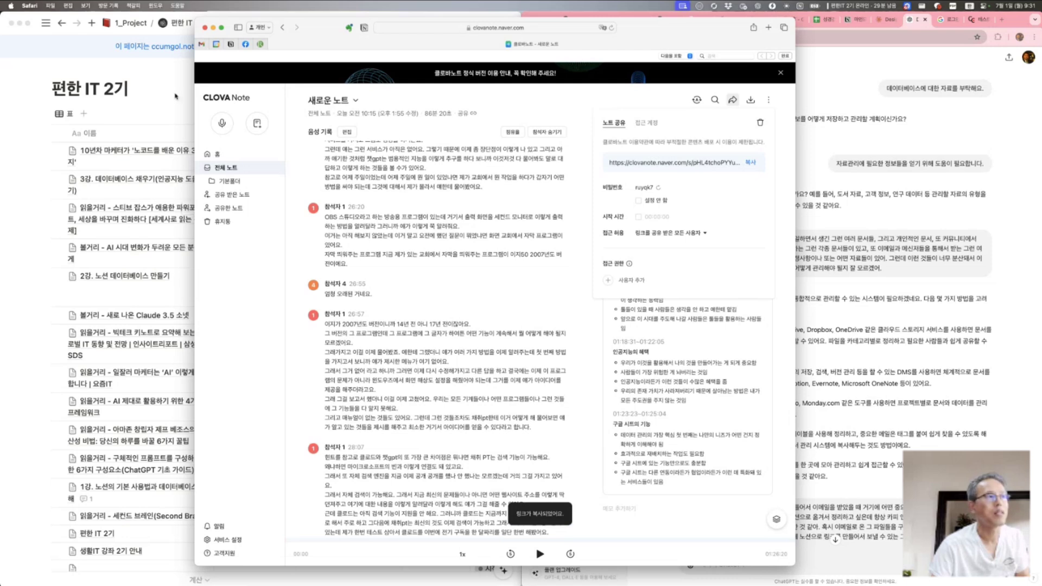
{"action": "left_click", "coordinate": [175, 96]}
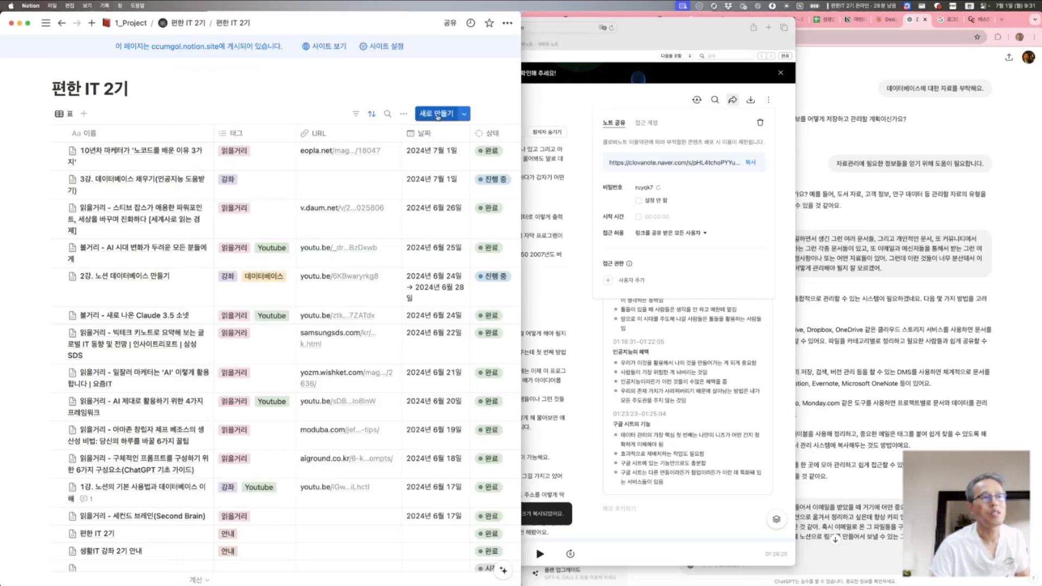
{"action": "left_click", "coordinate": [438, 115]}
- Title the new page '20240701 3강 강좌' and paste the CLOVA Note link into its URL property
{"action": "type", "text": "202"}
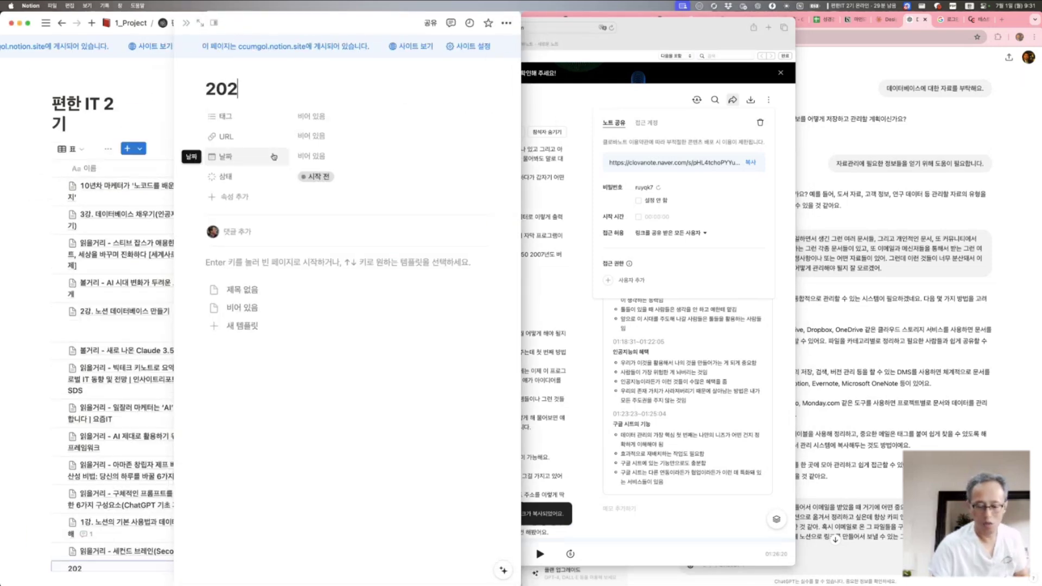
{"action": "type", "text": "4070"}
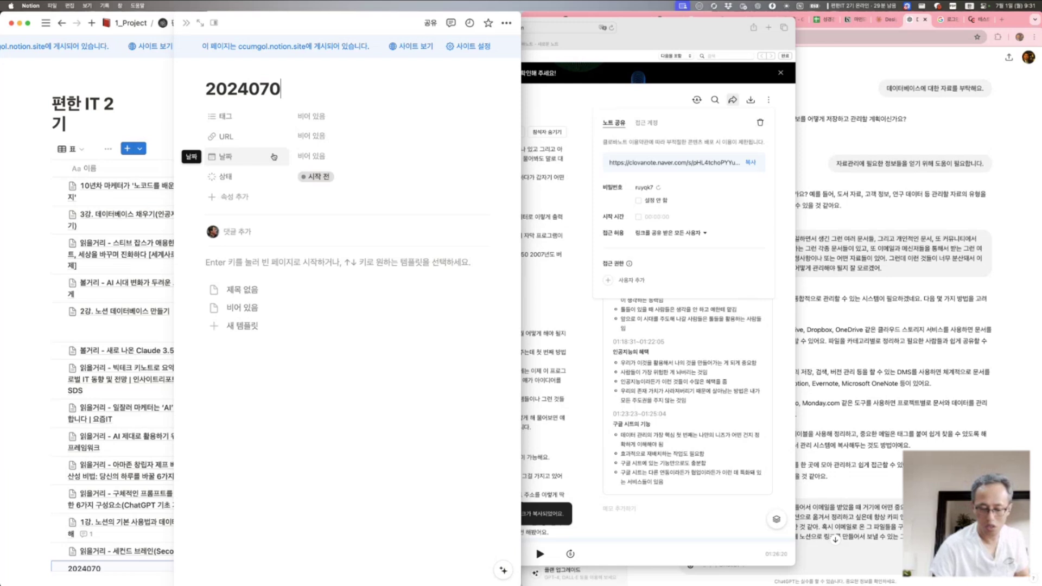
{"action": "type", "text": "1 3가ㅇ 강좌"}
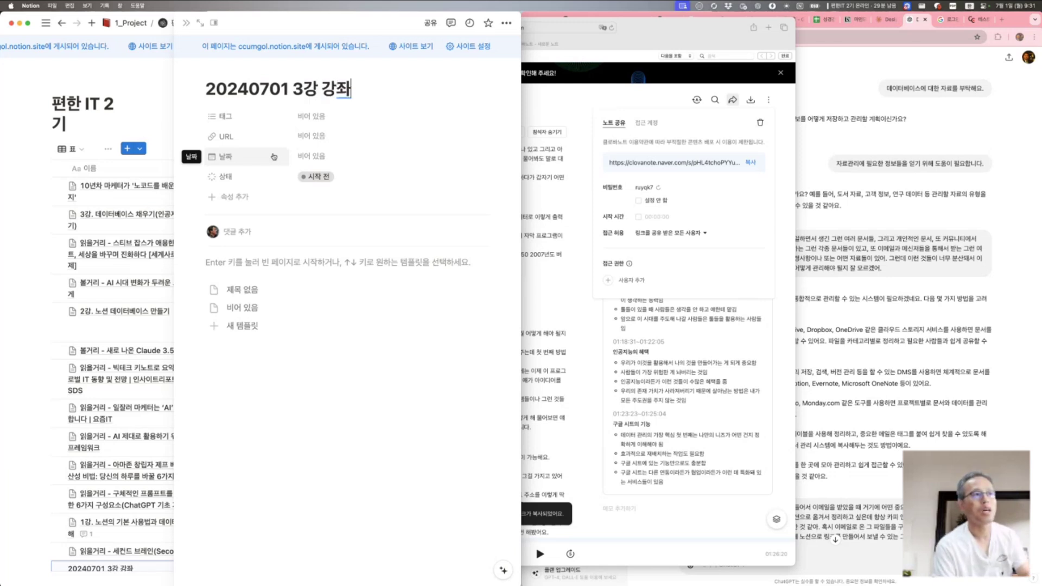
{"action": "left_click", "coordinate": [311, 136]}
{"action": "key", "text": "super+v"}
{"action": "left_click", "coordinate": [339, 416]}
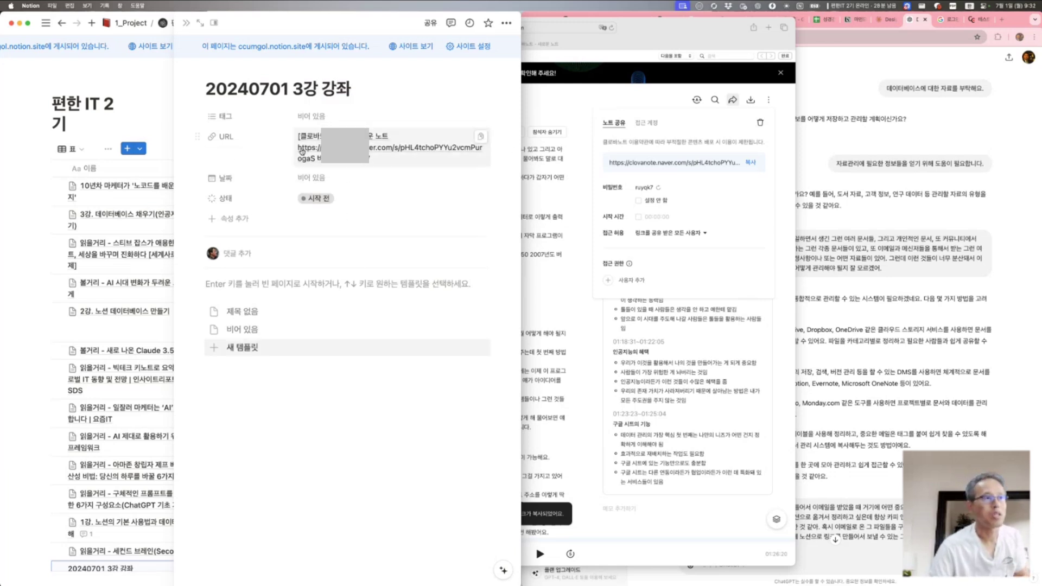
- Paste the share text into the page body and check that the saved link opens
{"action": "left_click_drag", "start_coordinate": [433, 314], "coordinate": [204, 316]}
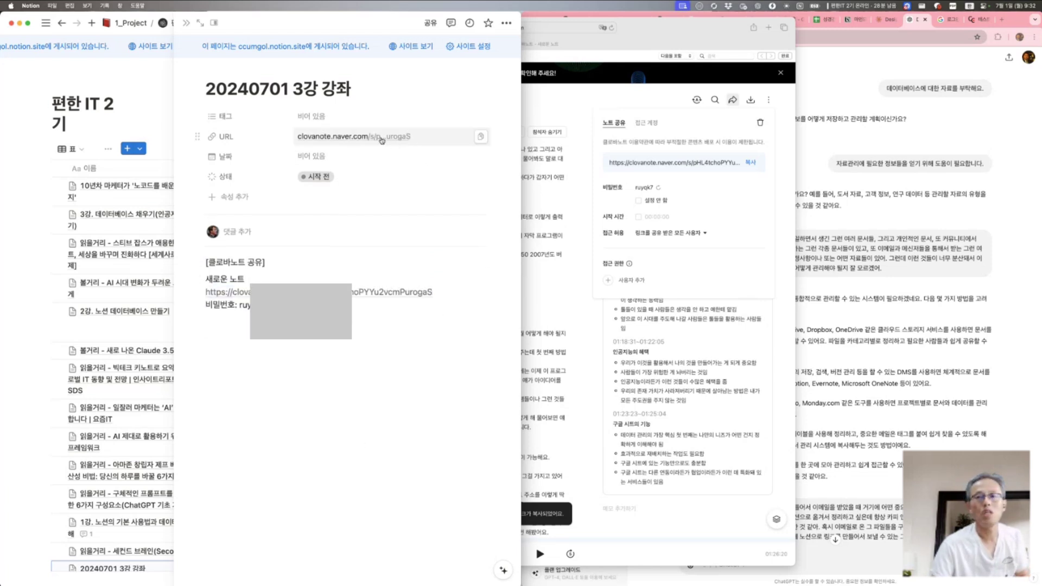
{"action": "left_click", "coordinate": [382, 141]}
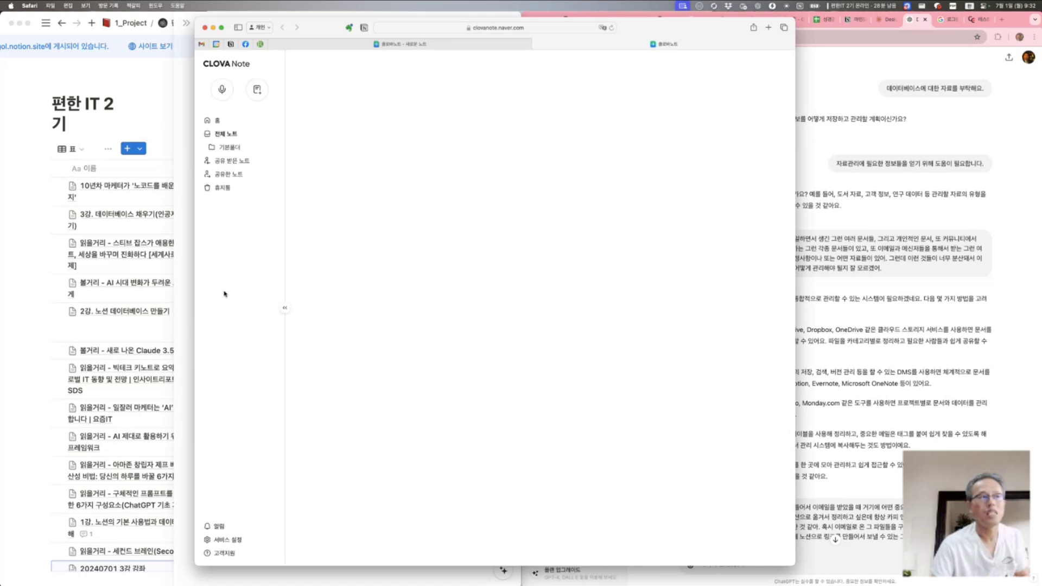
{"action": "left_click", "coordinate": [180, 105]}
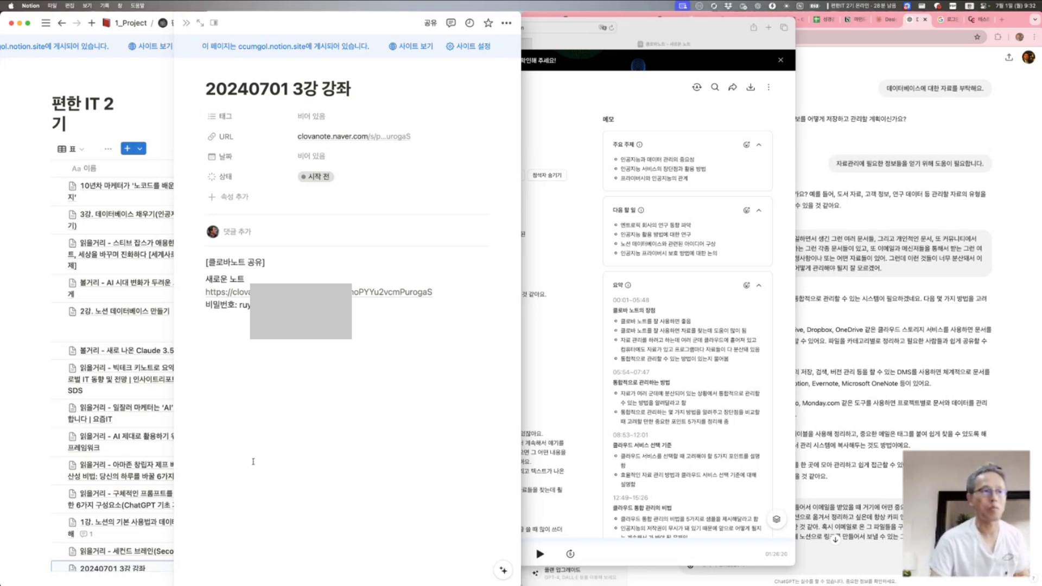
{"action": "left_click", "coordinate": [846, 192]}
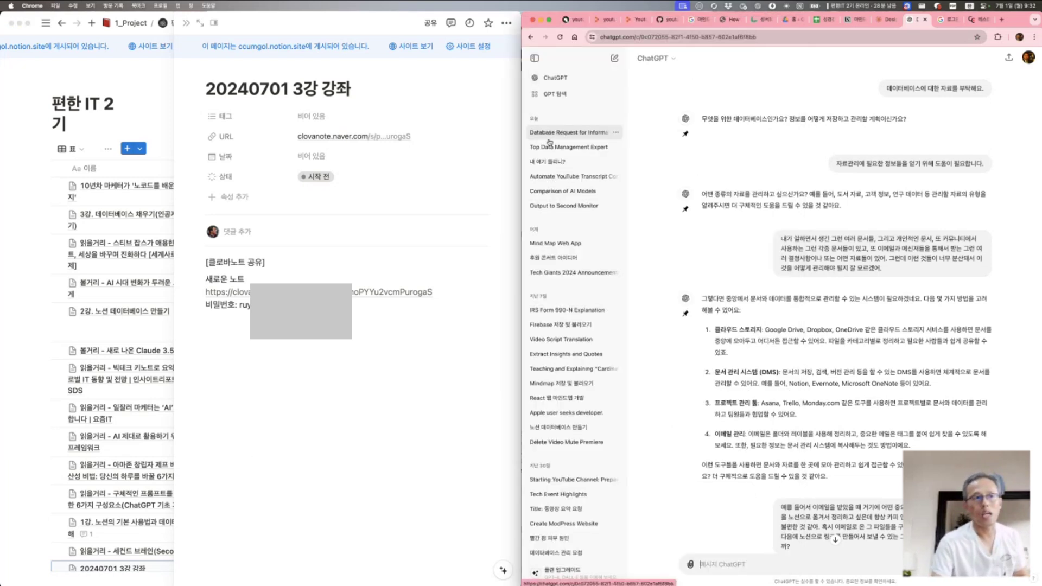
- Look through the Top Data Management Expert, 내 얘기 들리니? and YouTube transcript automation chats
{"action": "left_click", "coordinate": [561, 149]}
{"action": "left_click", "coordinate": [561, 166]}
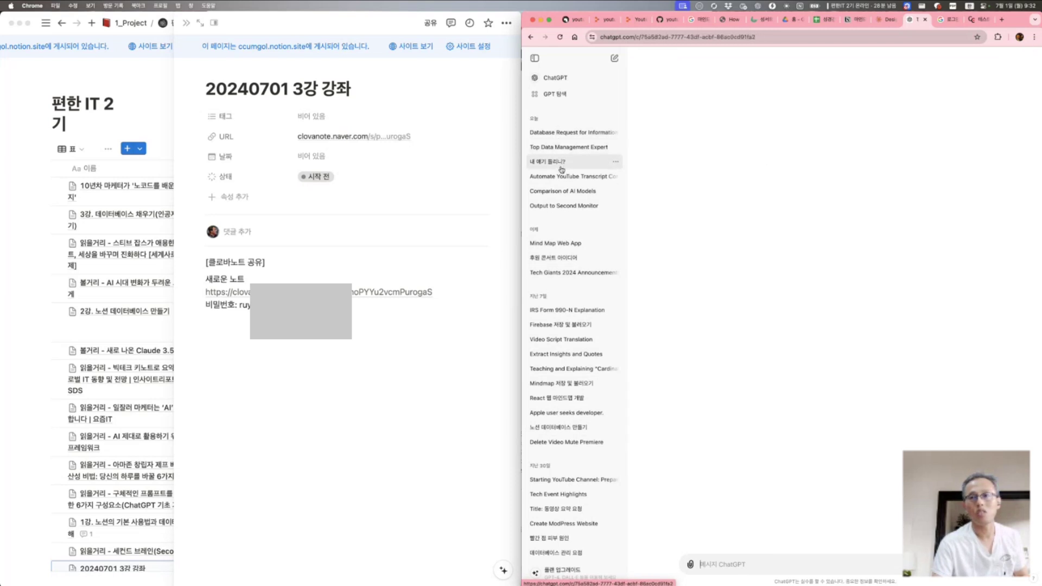
{"action": "left_click", "coordinate": [564, 179]}
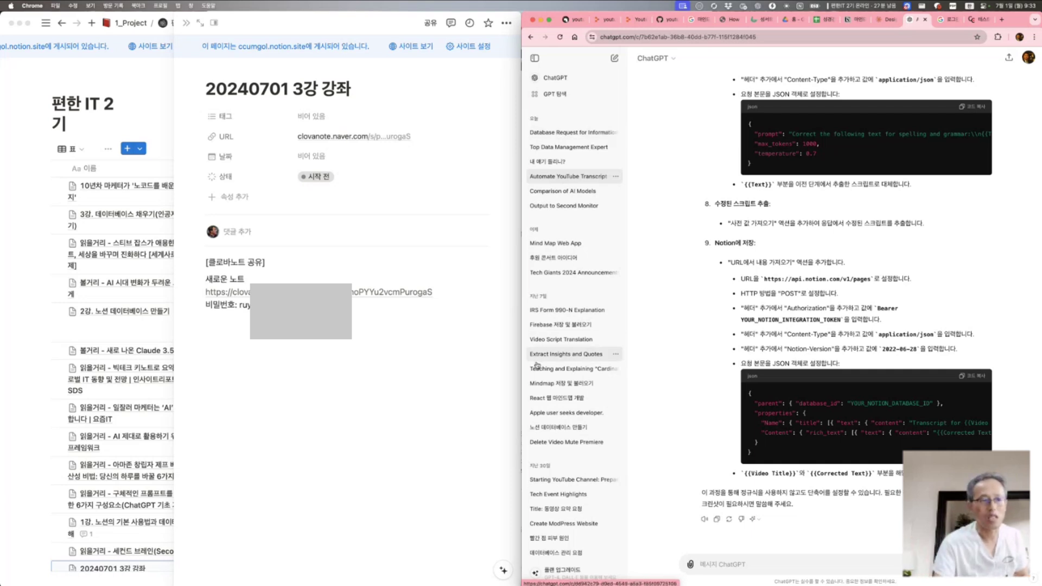
{"action": "scroll", "coordinate": [581, 548], "scroll_direction": "down", "scroll_amount": 5}
{"action": "scroll", "coordinate": [580, 548], "scroll_direction": "up", "scroll_amount": 5}
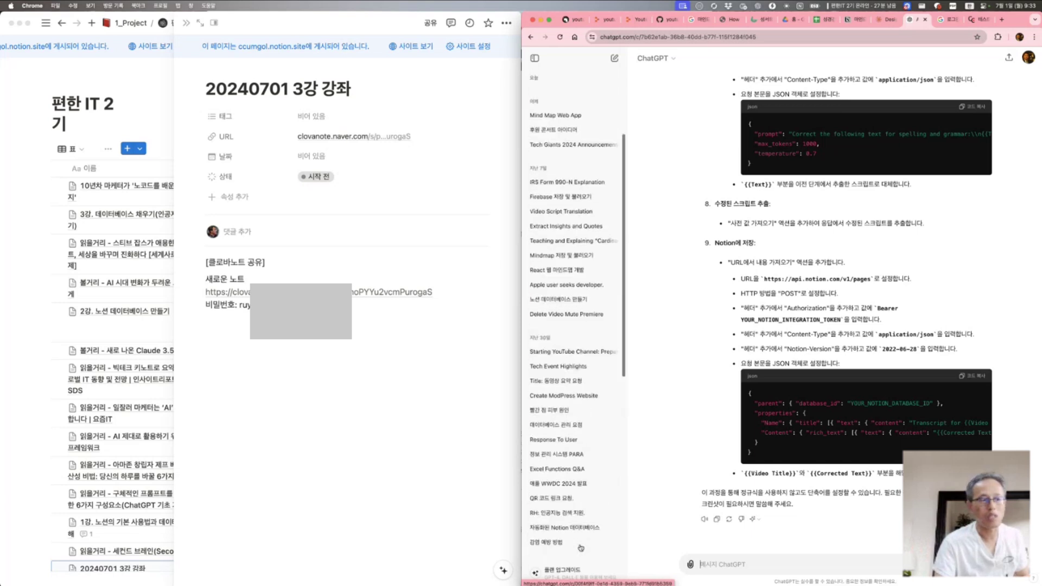
- Start a new chat telling ChatGPT to only translate Korean input into English, without answering
{"action": "left_click", "coordinate": [555, 77]}
{"action": "type", "text": "이 채팅창은 내가 한글로"}
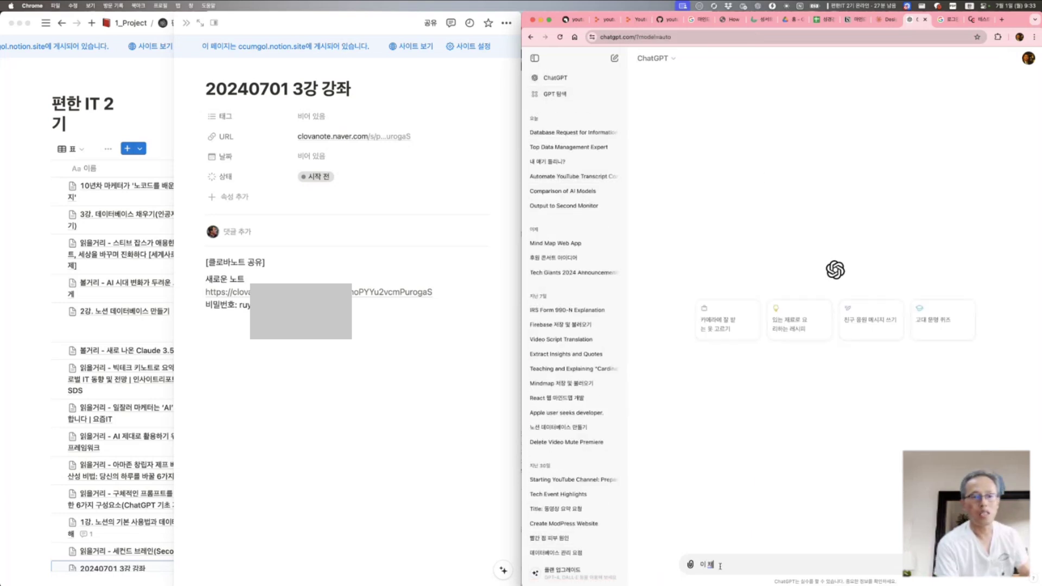
{"action": "type", "text": " 입력하면 됩"}
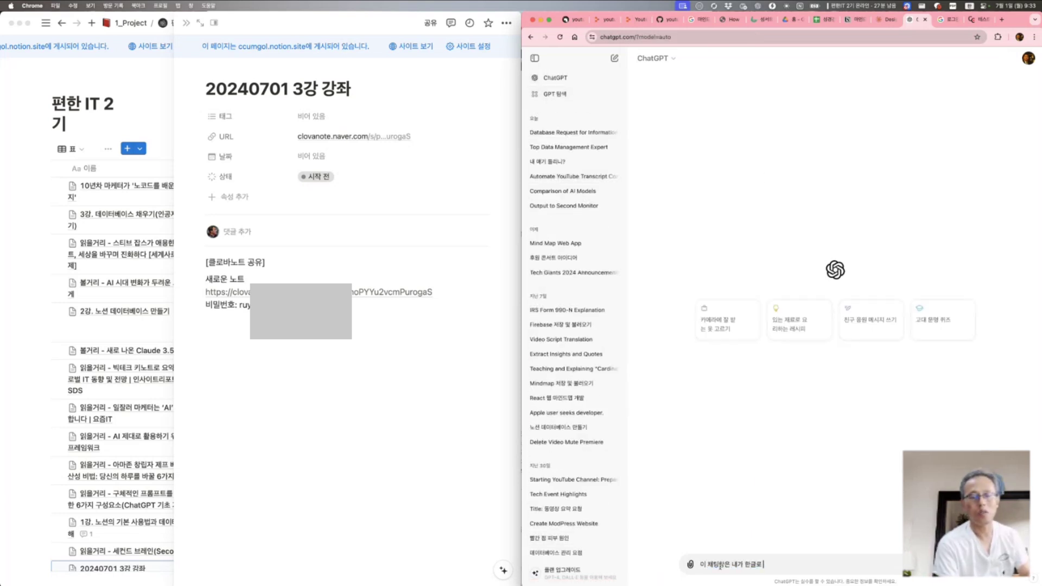
{"action": "type", "text": "답을"}
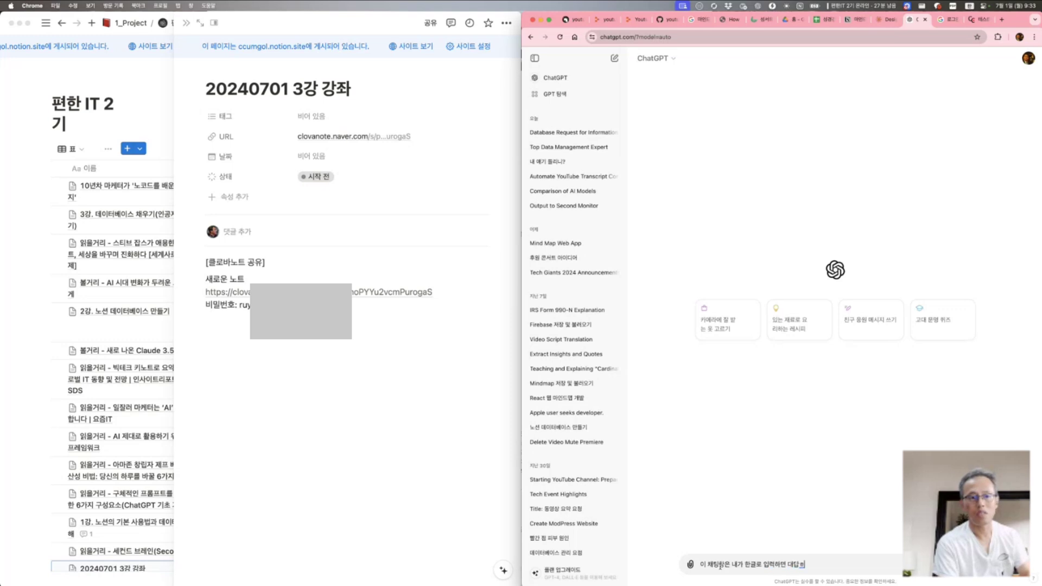
{"action": "type", "text": " 하지 말고 뭐조건"}
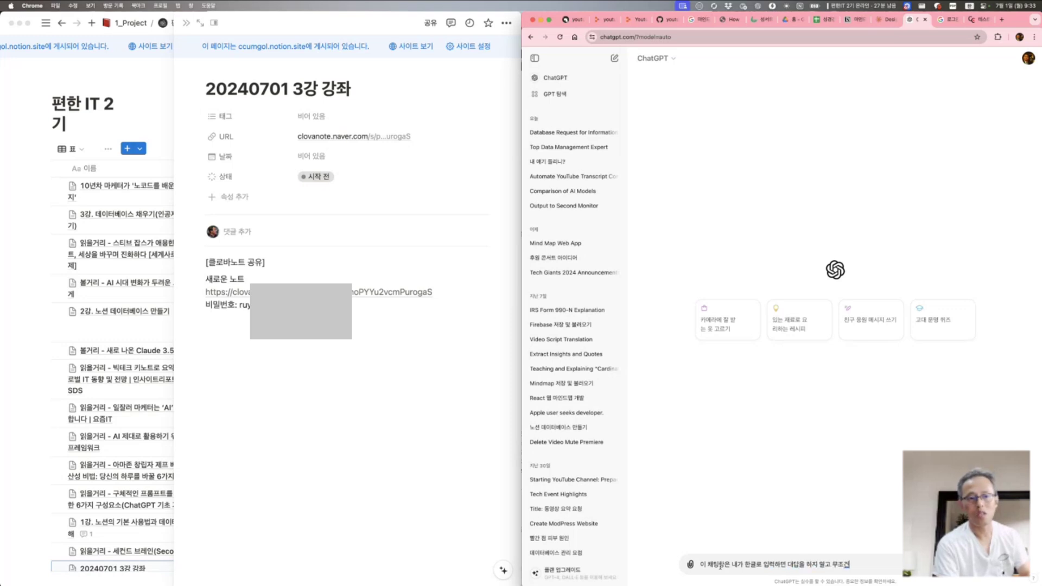
{"action": "type", "text": " 영어로 번역만 해줘."}
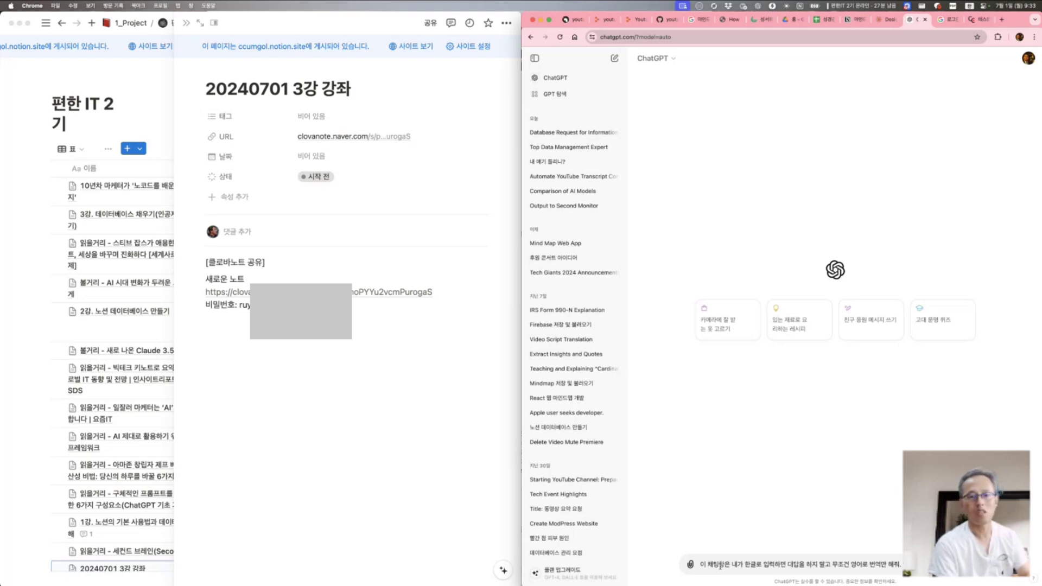
{"action": "type", "text": "럼 해줘."}
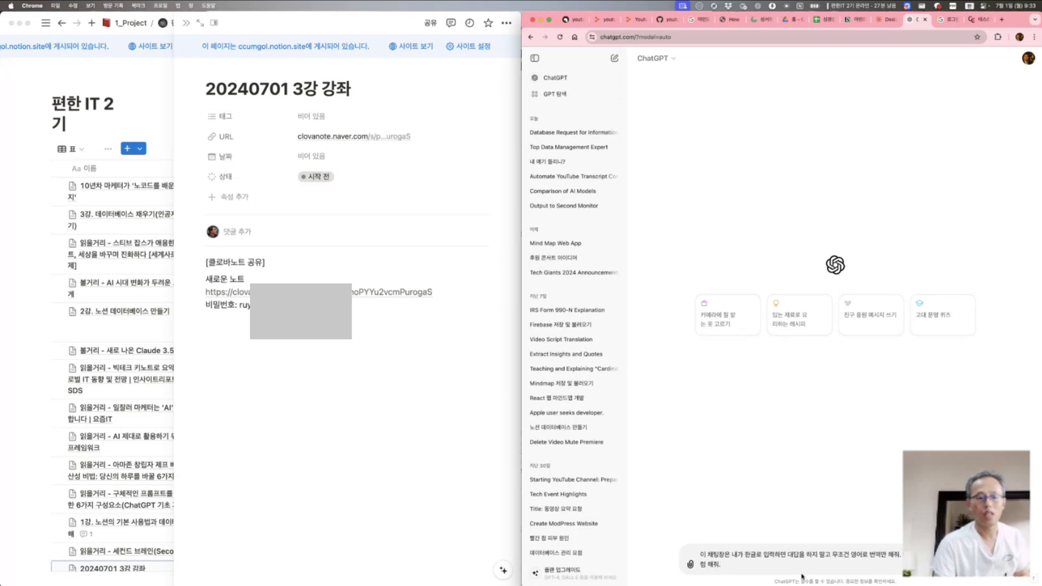
{"action": "key", "text": "Return"}
{"action": "left_click", "coordinate": [119, 187]}
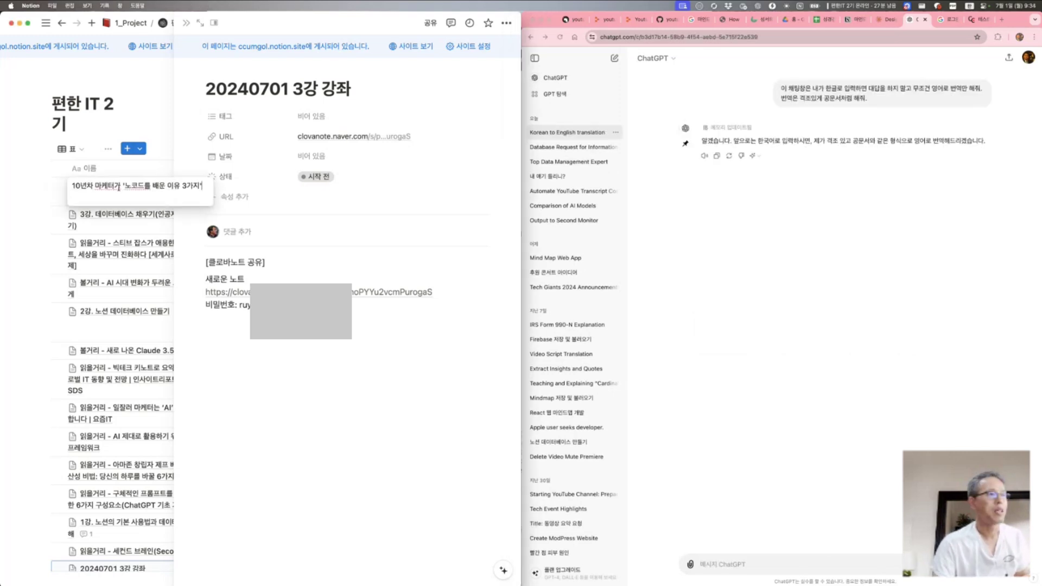
- Rename the Korean to English translation chat to '한글->영어' and switch to the Claude chat
{"action": "key", "text": "Escape"}
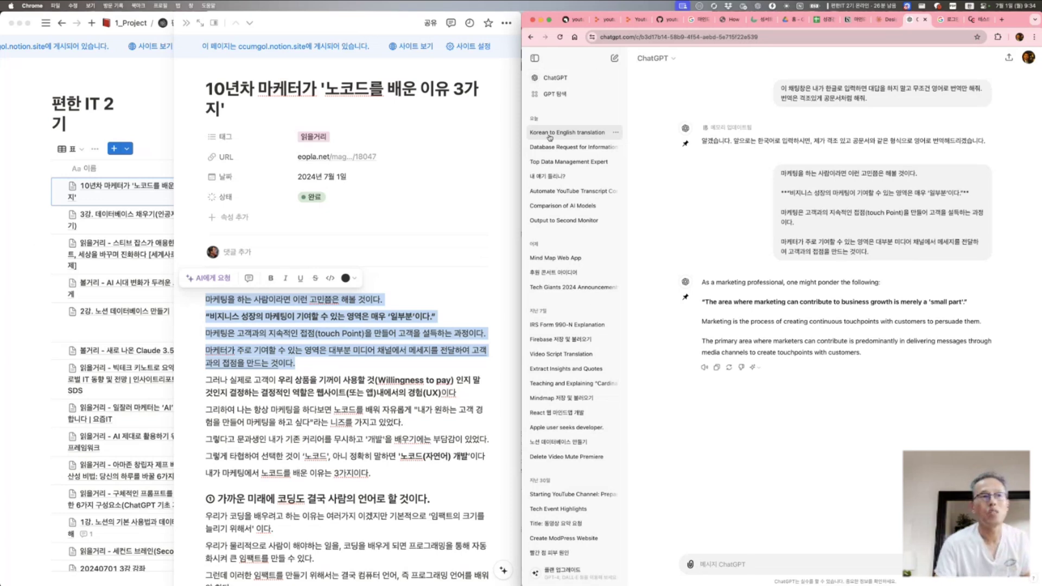
{"action": "left_click", "coordinate": [615, 132]}
{"action": "left_click", "coordinate": [644, 167]}
{"action": "type", "text": "한그"}
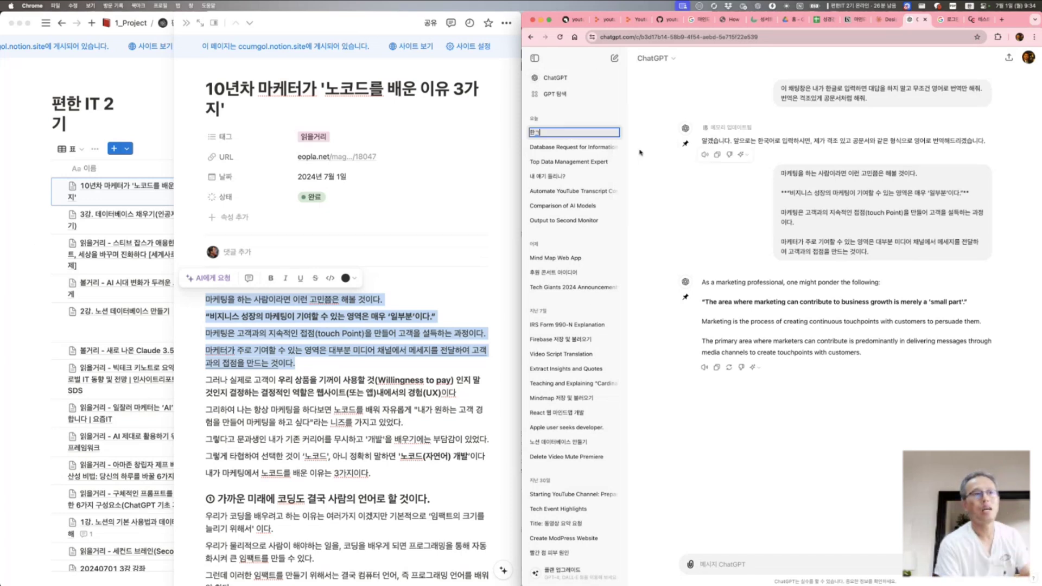
{"action": "type", "text": "->영어"}
{"action": "key", "text": "Return"}
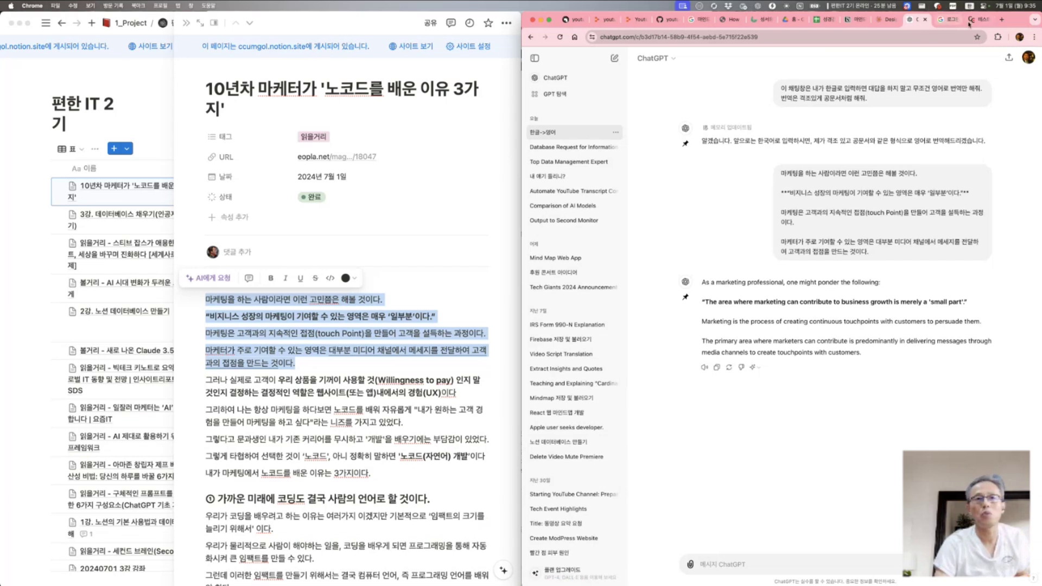
{"action": "left_click", "coordinate": [889, 21]}
{"action": "mouse_move", "coordinate": [558, 87]}
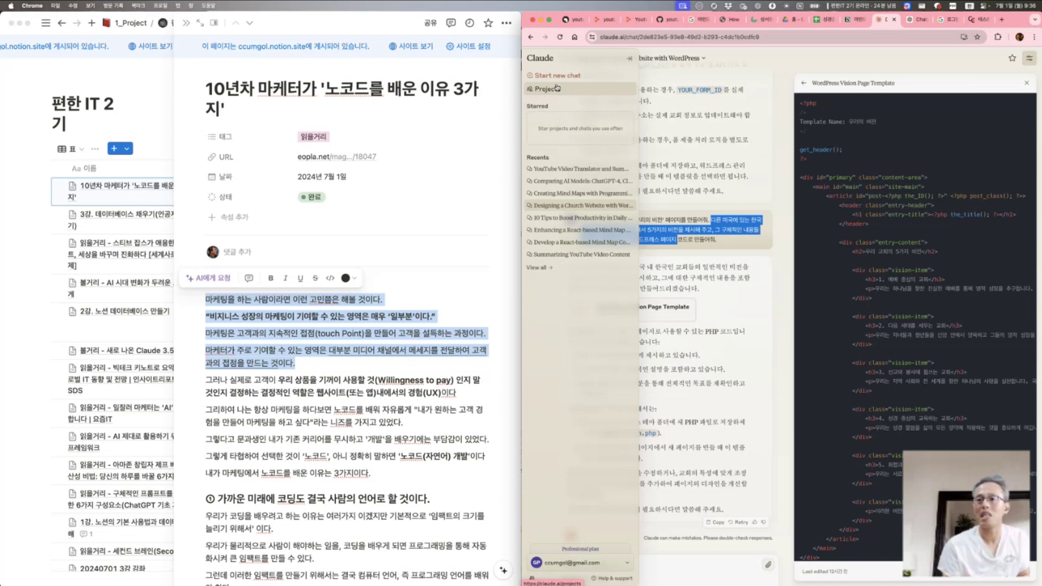
- Open the Top Data Management Expert chat, scroll to its start and select its opening messages
{"action": "key", "text": "ctrl+Tab"}
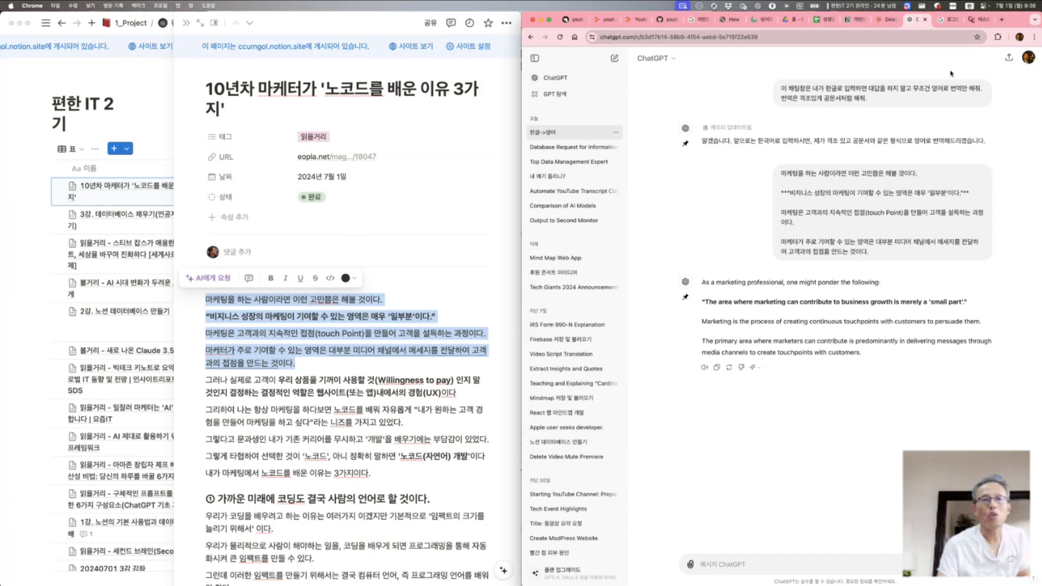
{"action": "left_click", "coordinate": [998, 37]}
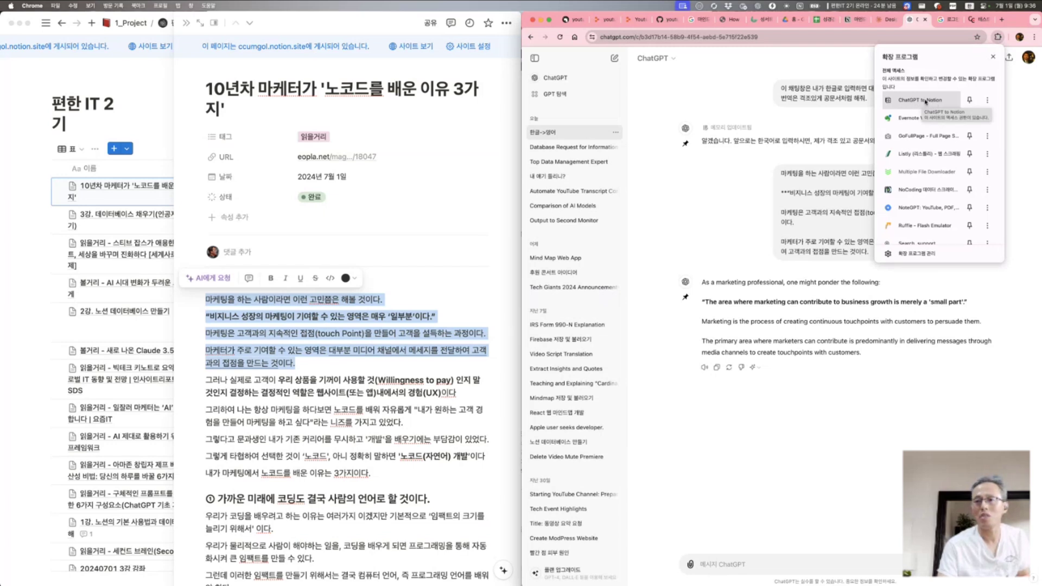
{"action": "left_click", "coordinate": [716, 226]}
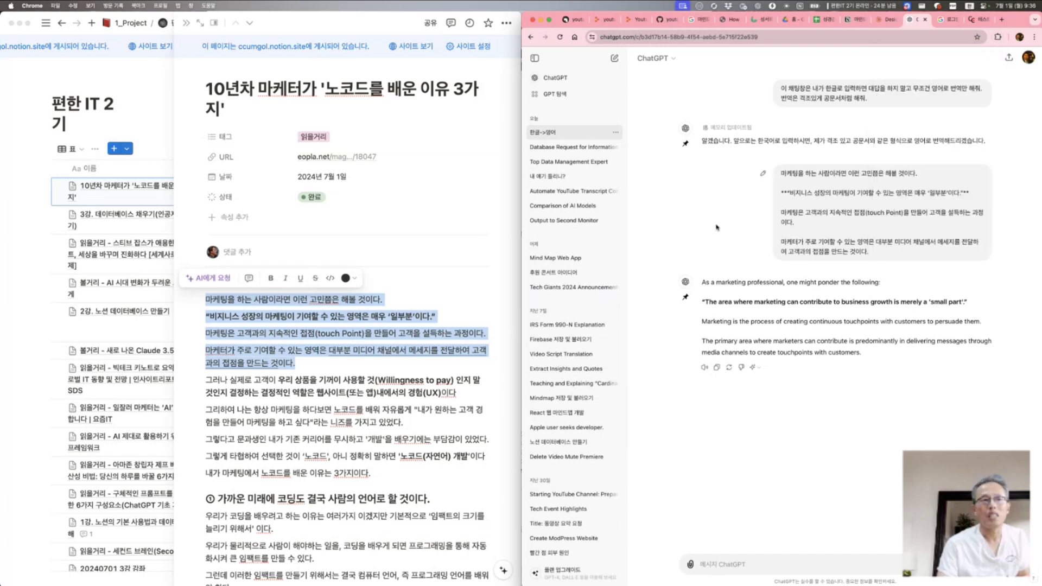
{"action": "left_click", "coordinate": [580, 169]}
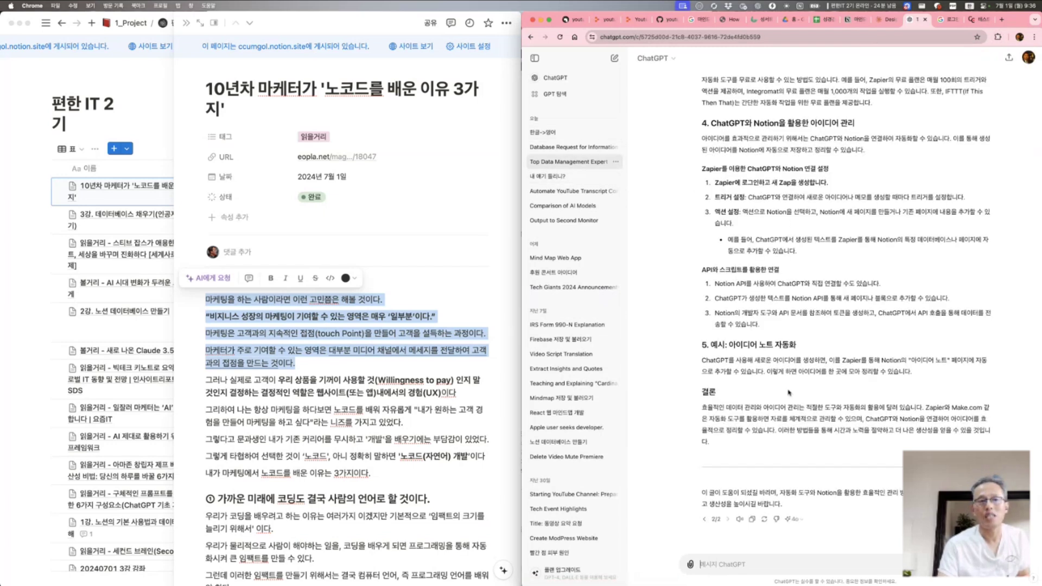
{"action": "left_click", "coordinate": [998, 37]}
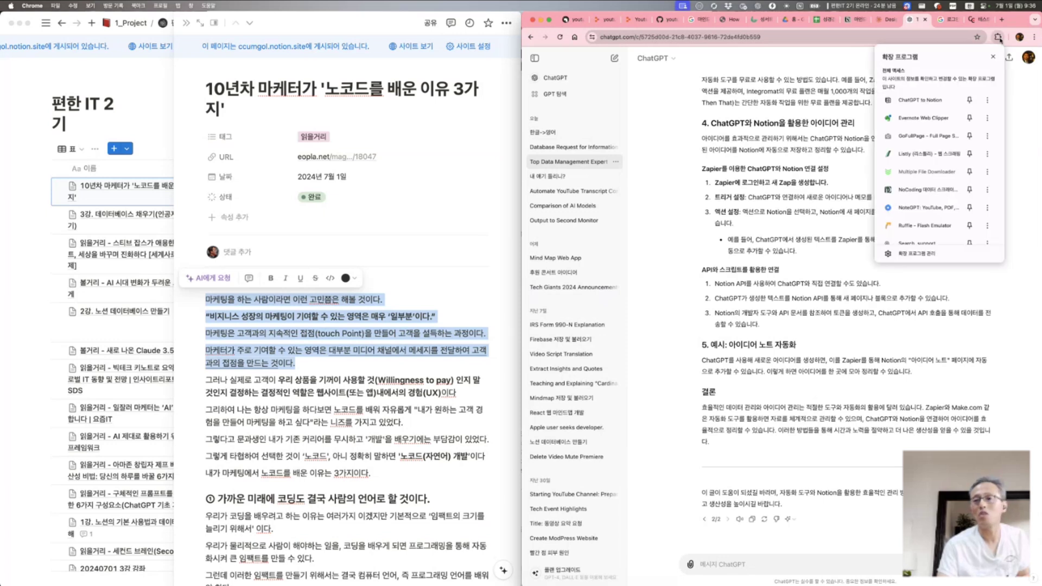
{"action": "left_click", "coordinate": [671, 205]}
{"action": "scroll", "coordinate": [671, 205], "scroll_direction": "up", "scroll_amount": 10}
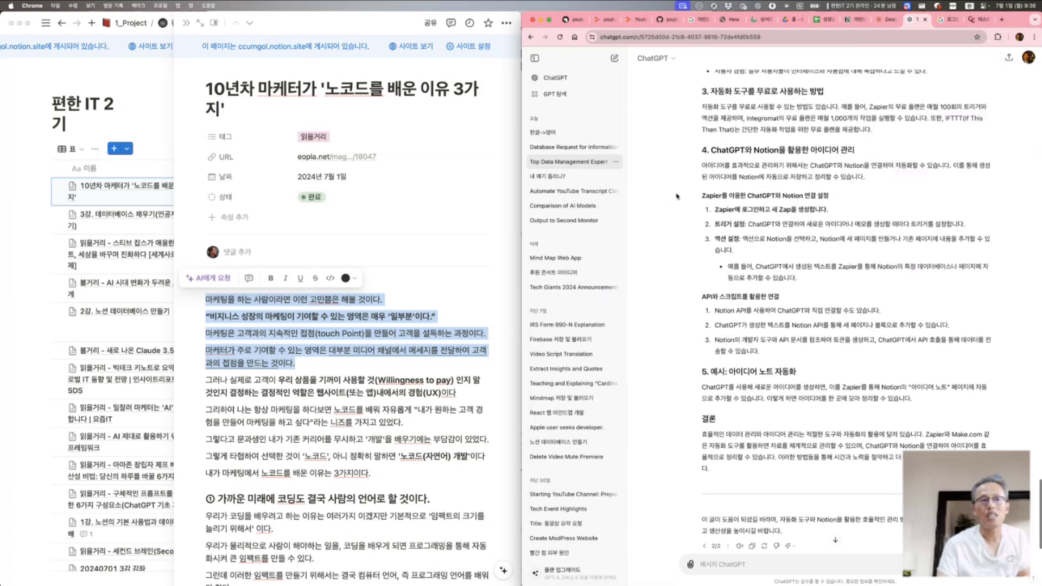
{"action": "scroll", "coordinate": [710, 207], "scroll_direction": "up", "scroll_amount": 10}
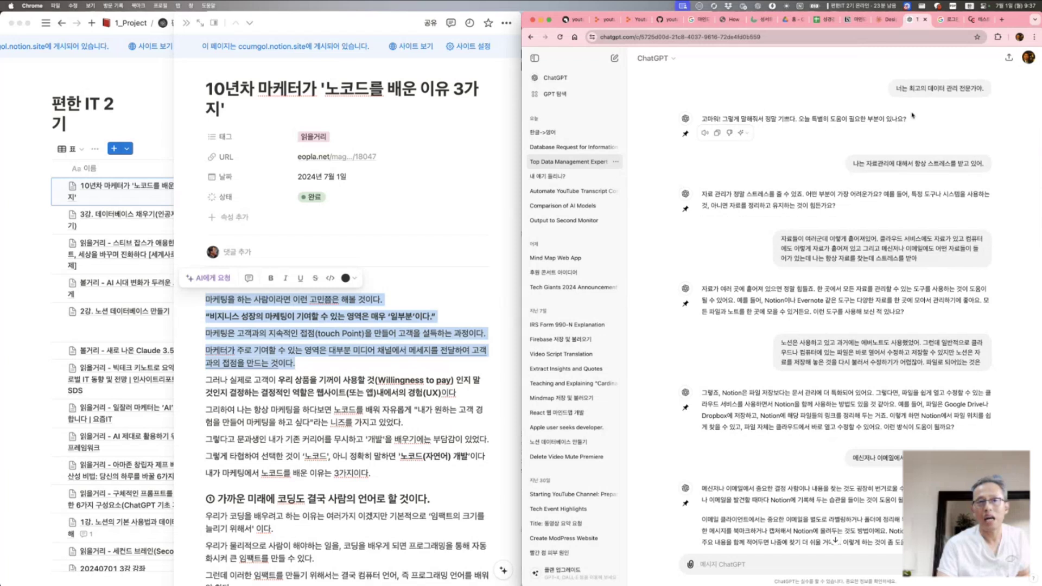
{"action": "left_click", "coordinate": [718, 133]}
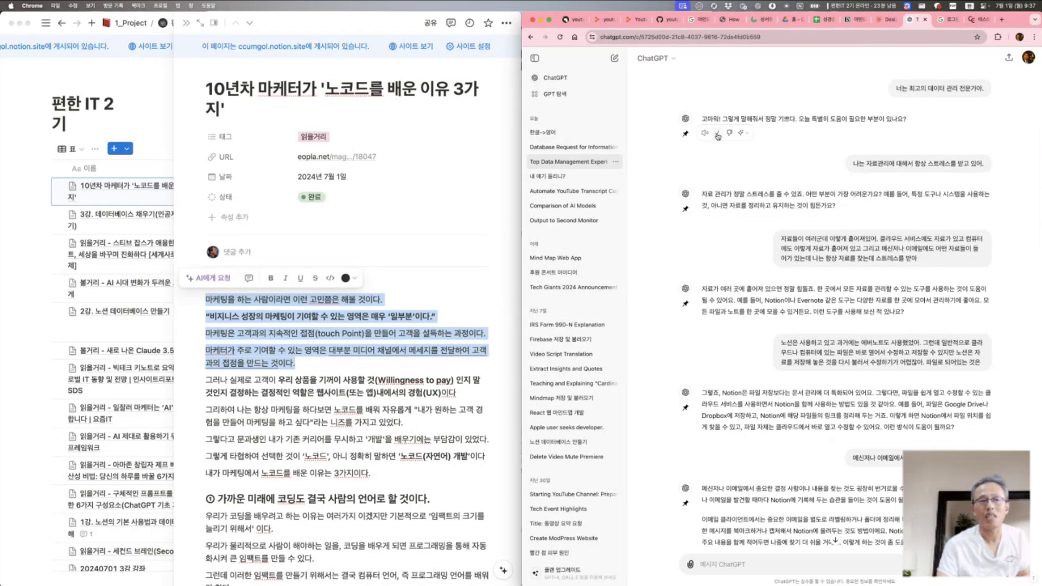
{"action": "left_click_drag", "start_coordinate": [863, 87], "coordinate": [966, 502]}
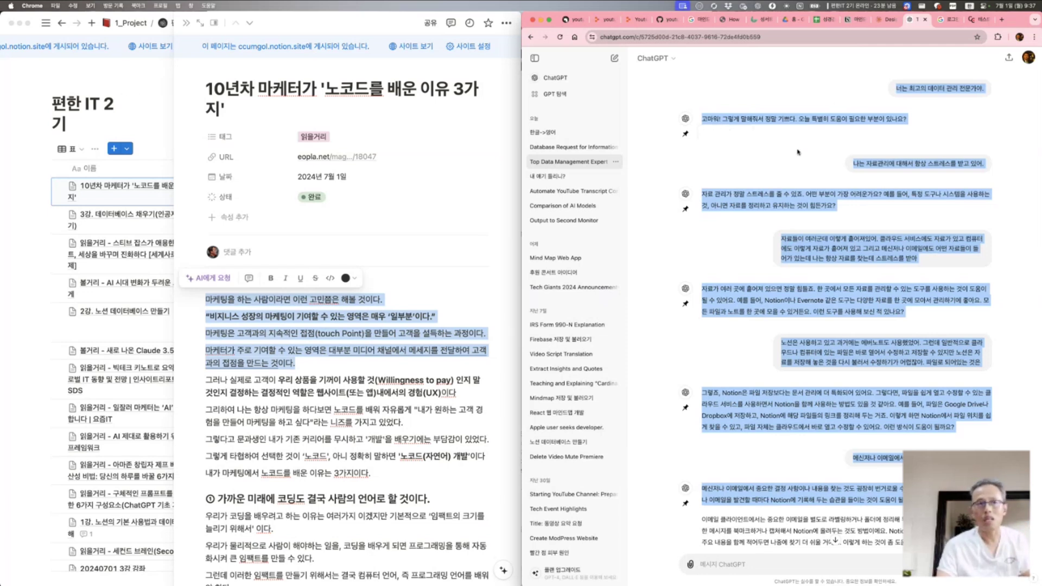
- Copy the selected conversation and paste it into a new page in the 편한 IT 2기 database
{"action": "right_click", "coordinate": [804, 119]}
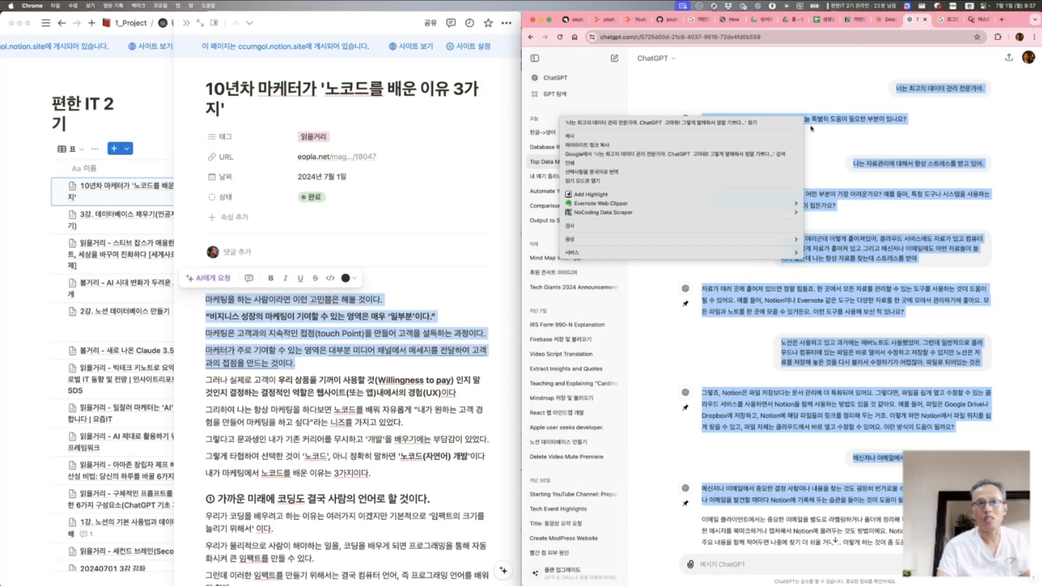
{"action": "left_click", "coordinate": [557, 139]}
{"action": "left_click", "coordinate": [230, 73]}
{"action": "key", "text": "Escape"}
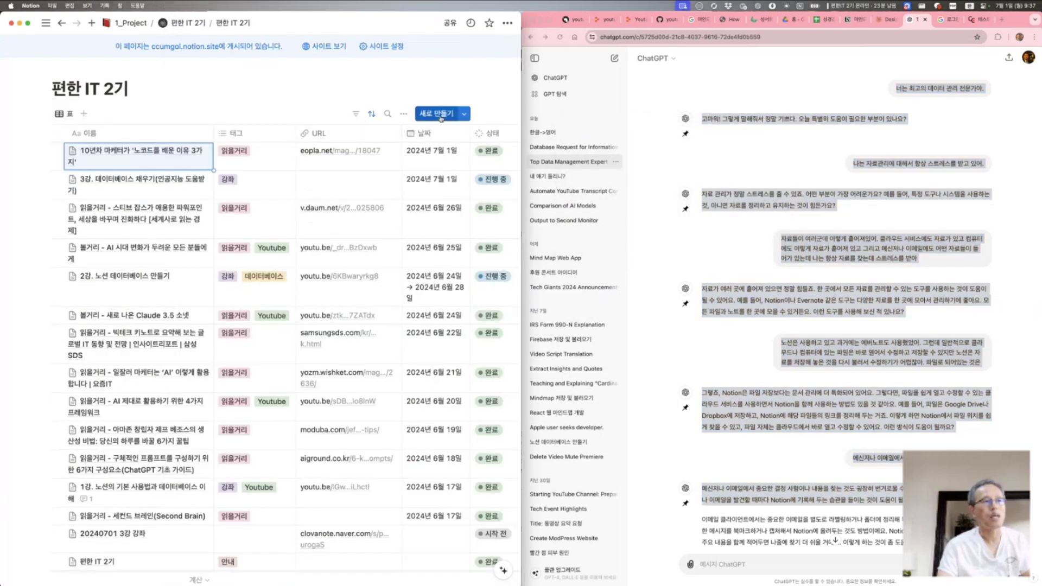
{"action": "left_click", "coordinate": [432, 111]}
{"action": "left_click", "coordinate": [391, 262]}
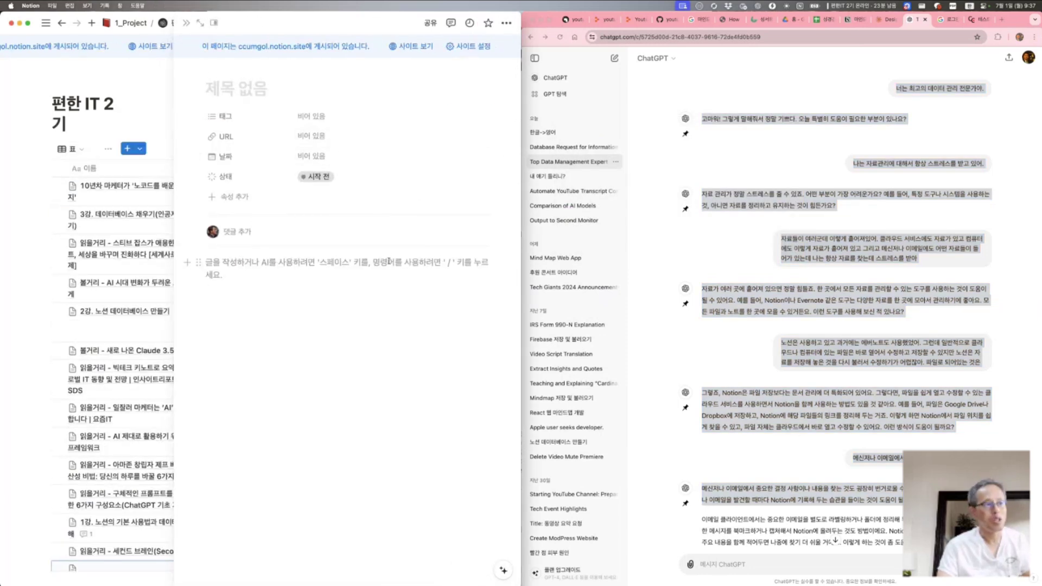
{"action": "key", "text": "super+v"}
{"action": "scroll", "coordinate": [458, 303], "scroll_direction": "down", "scroll_amount": 1}
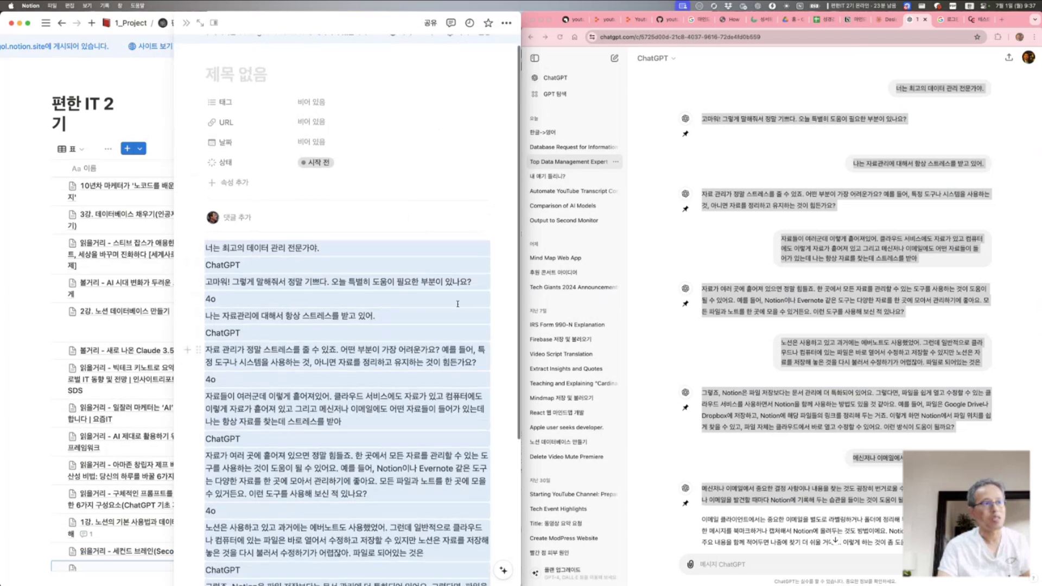
{"action": "scroll", "coordinate": [458, 304], "scroll_direction": "down", "scroll_amount": 3}
{"action": "scroll", "coordinate": [458, 304], "scroll_direction": "up", "scroll_amount": 4}
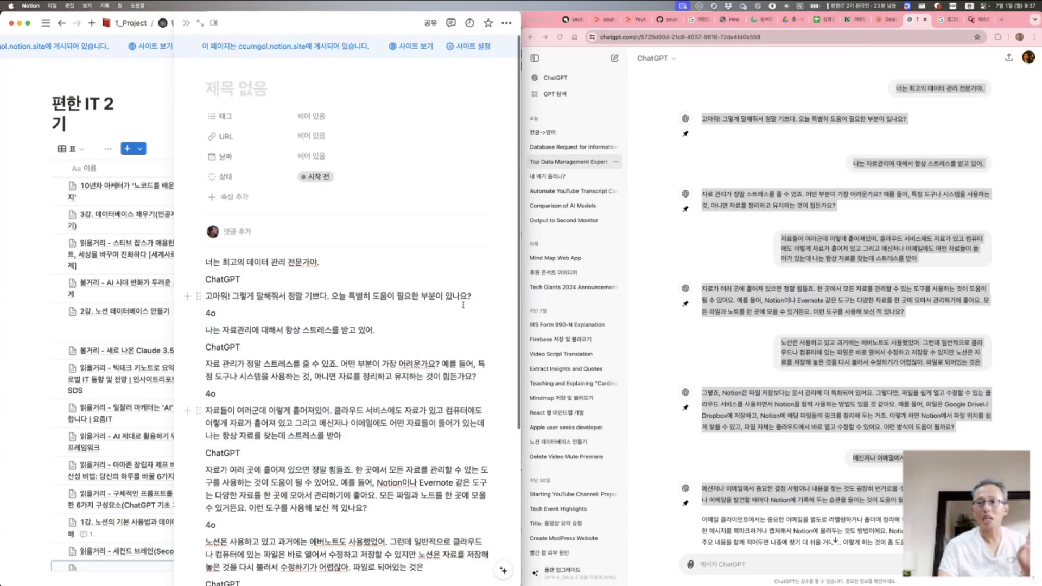
{"action": "left_click", "coordinate": [749, 228]}
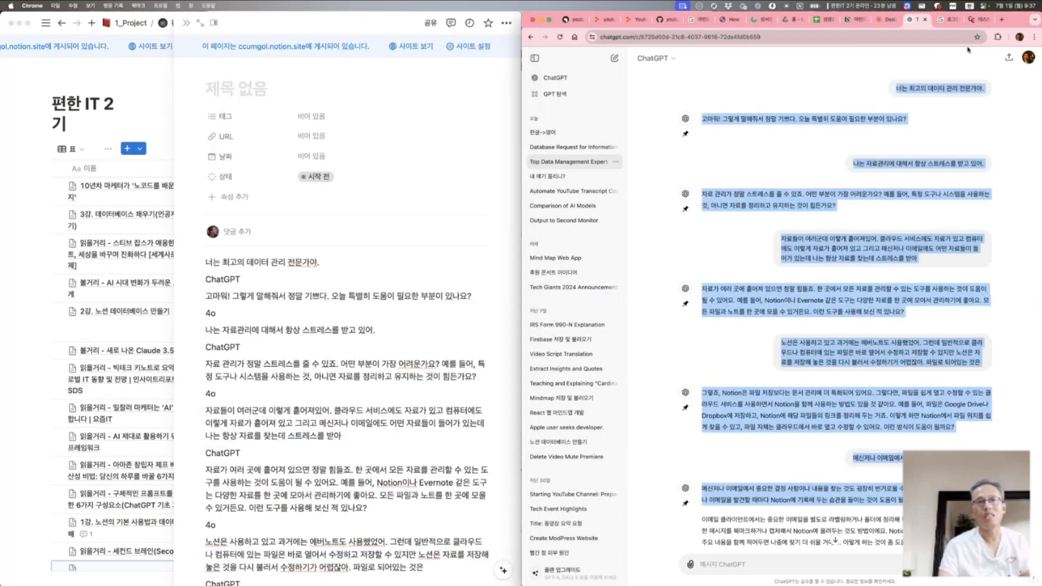
{"action": "left_click", "coordinate": [998, 36]}
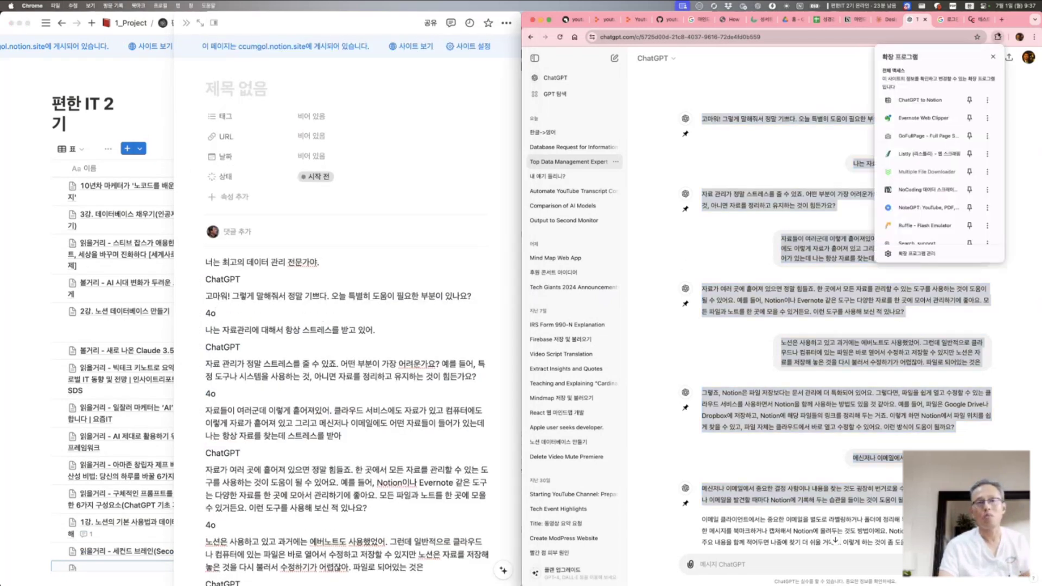
- Save the full chat to Inbox_DB in Notion using the ChatGPT to Notion extension
{"action": "left_click", "coordinate": [945, 102]}
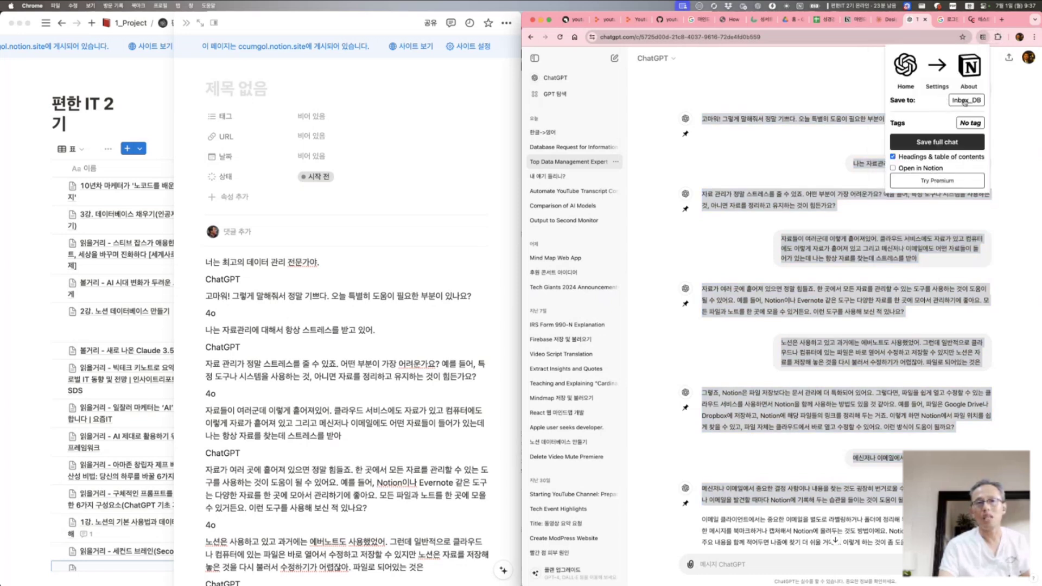
{"action": "left_click", "coordinate": [938, 146]}
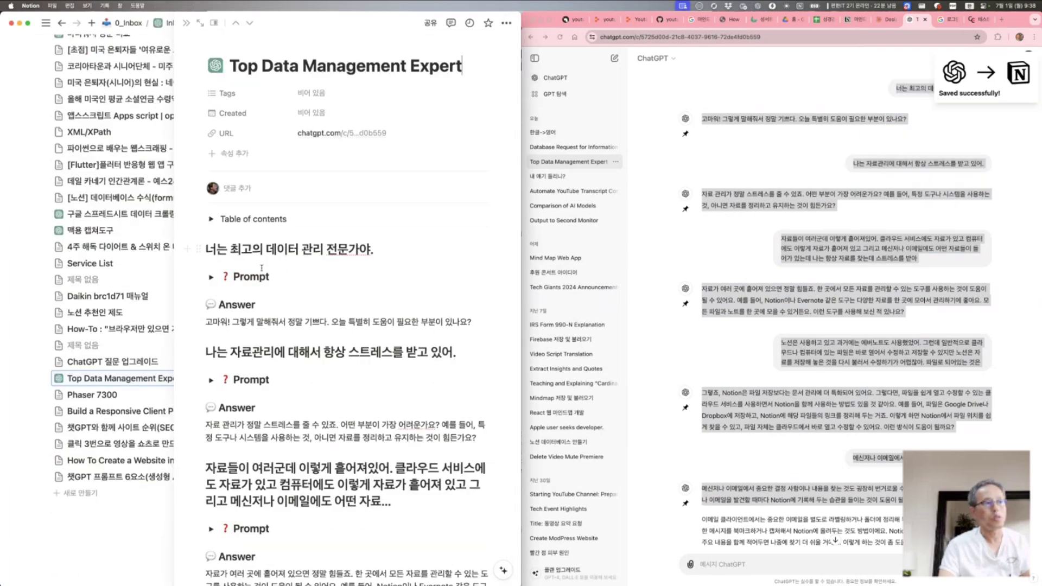
{"action": "scroll", "coordinate": [401, 345], "scroll_direction": "down", "scroll_amount": 5}
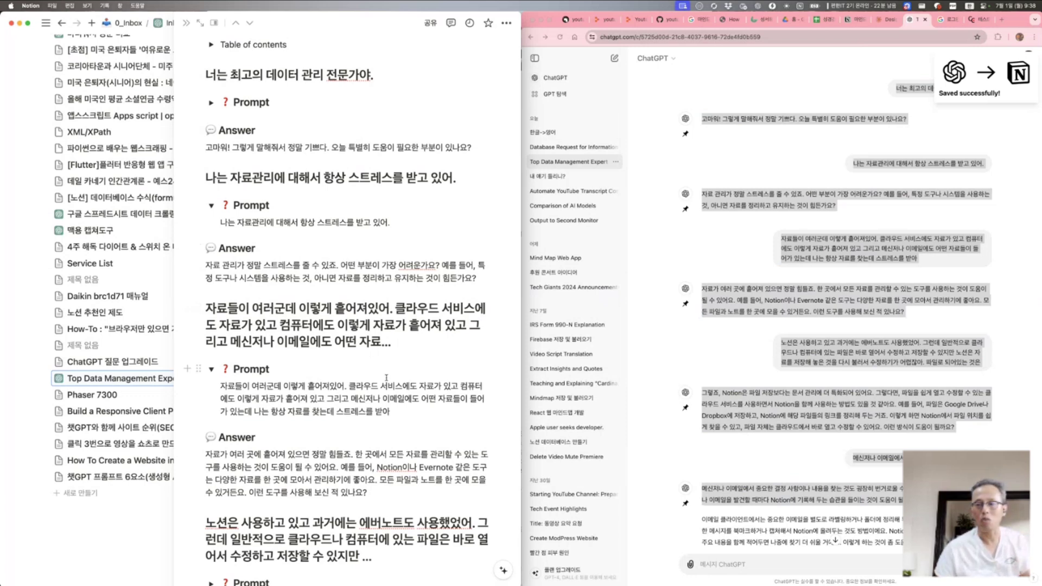
{"action": "scroll", "coordinate": [387, 377], "scroll_direction": "up", "scroll_amount": 5}
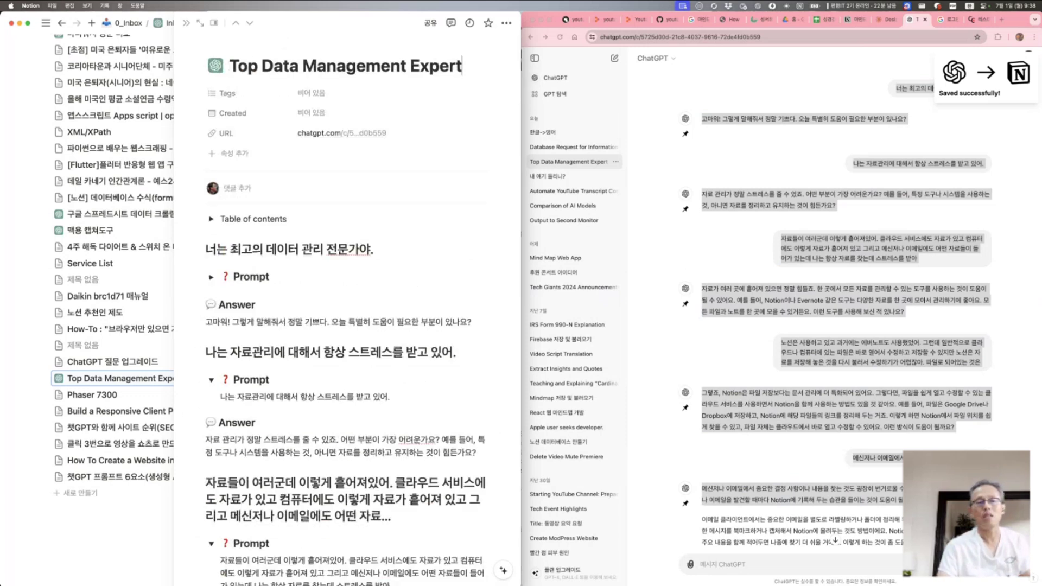
- Select the entire ChatGPT conversation, then return to and scroll the saved Notion page
{"action": "left_click", "coordinate": [786, 137]}
{"action": "key", "text": "super+a"}
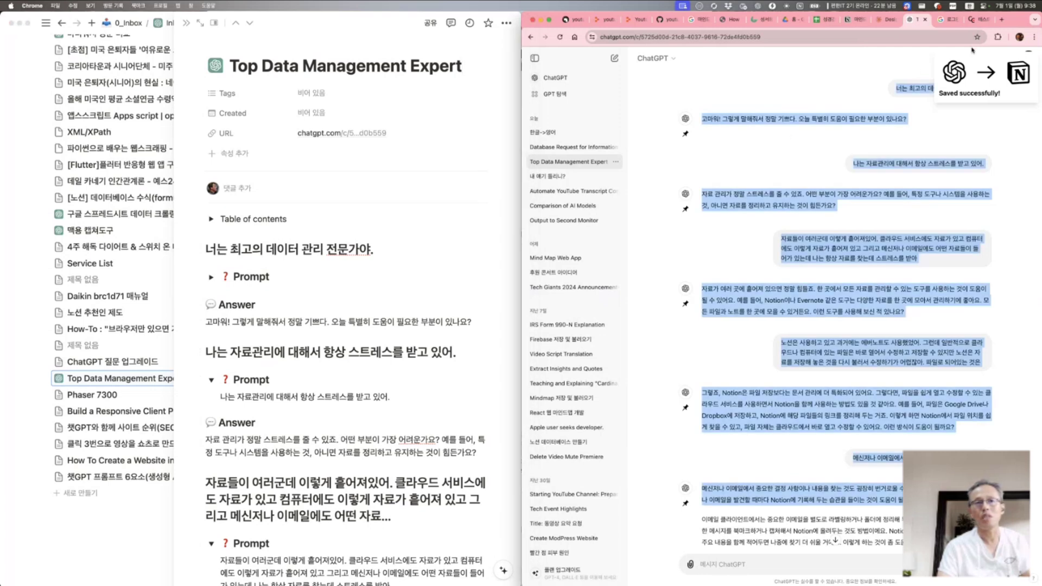
{"action": "left_click", "coordinate": [998, 37]}
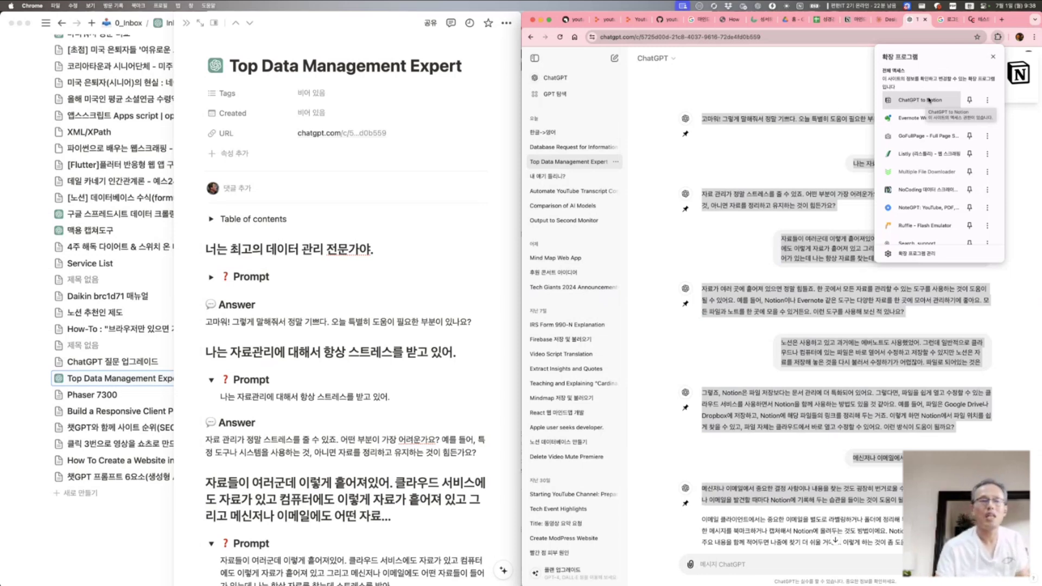
{"action": "left_click", "coordinate": [854, 251]}
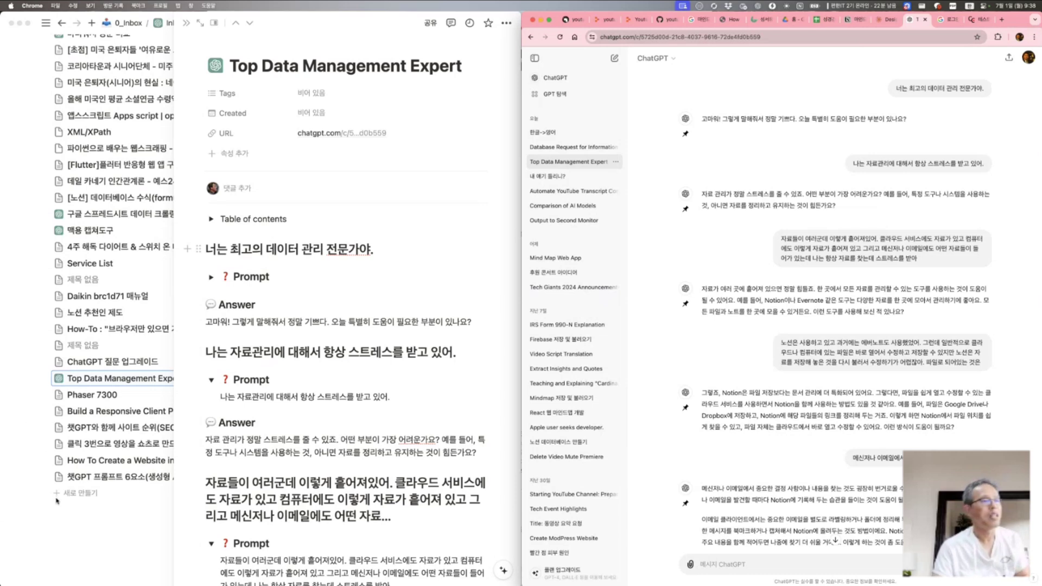
{"action": "left_click", "coordinate": [191, 24]}
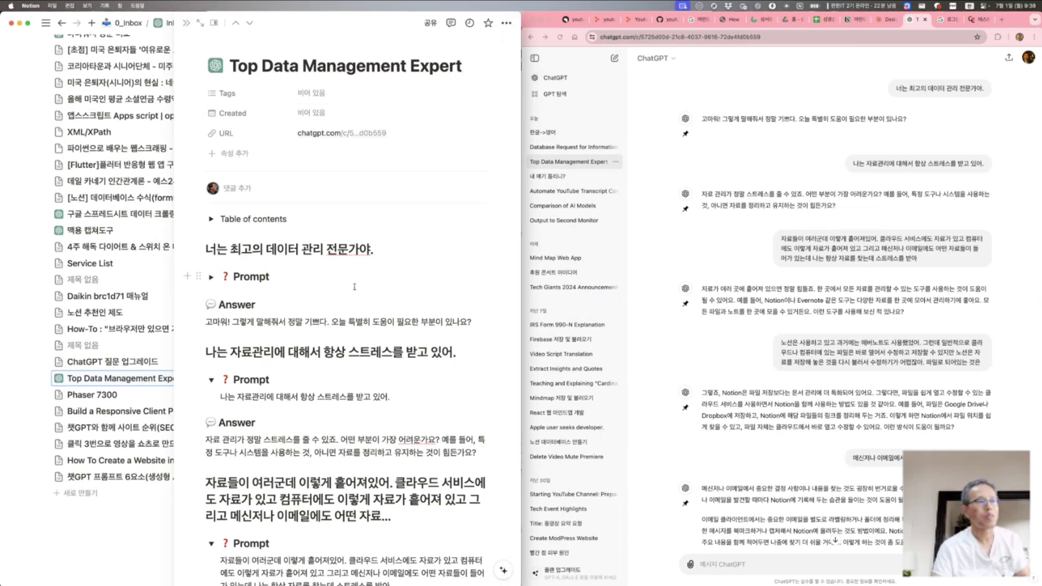
{"action": "scroll", "coordinate": [355, 286], "scroll_direction": "down", "scroll_amount": 1}
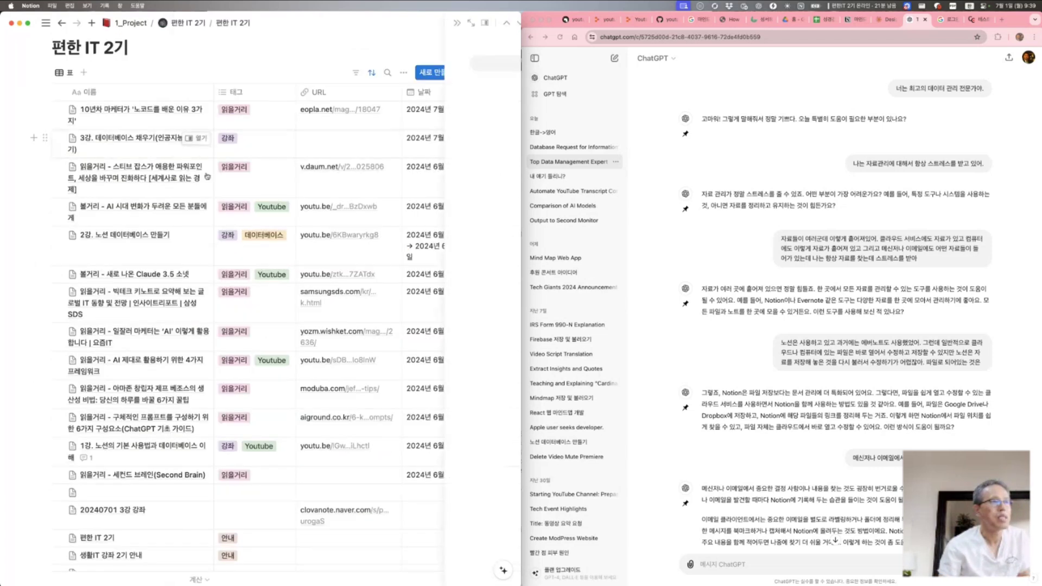
- Open the 3강 lesson page and expand its Make.com ChatGPT → Notion setup instructions
{"action": "left_click", "coordinate": [125, 143]}
{"action": "scroll", "coordinate": [348, 303], "scroll_direction": "down", "scroll_amount": 10}
{"action": "scroll", "coordinate": [347, 303], "scroll_direction": "down", "scroll_amount": 10}
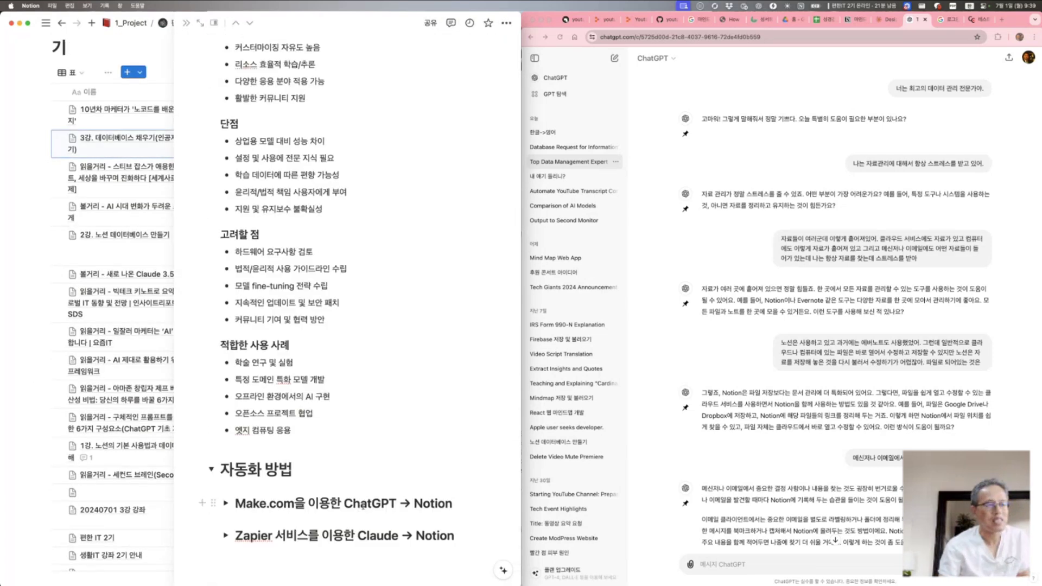
{"action": "left_click_drag", "start_coordinate": [217, 545], "coordinate": [207, 463]}
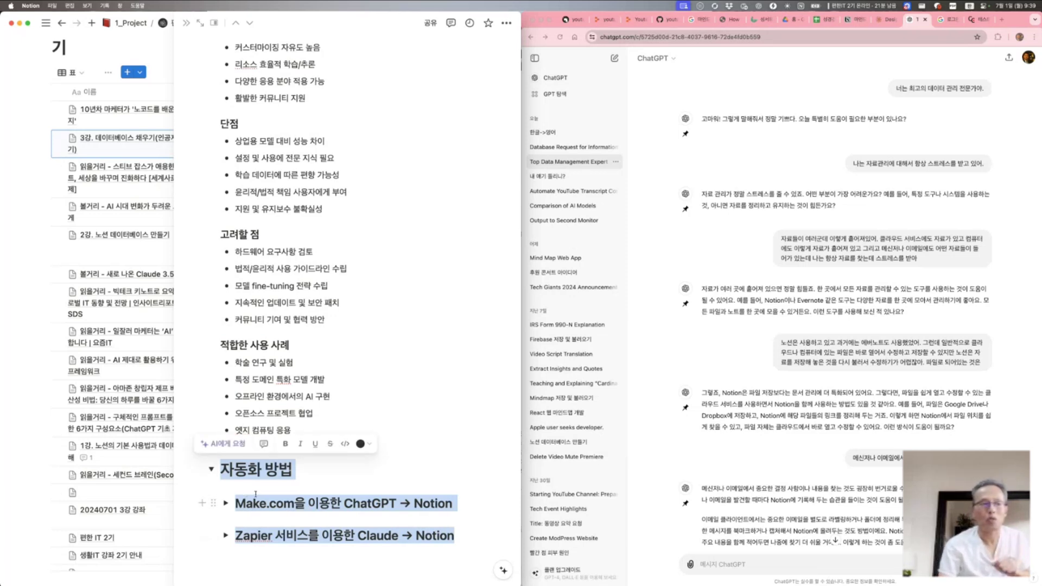
{"action": "left_click", "coordinate": [226, 503]}
{"action": "scroll", "coordinate": [228, 507], "scroll_direction": "down", "scroll_amount": 10}
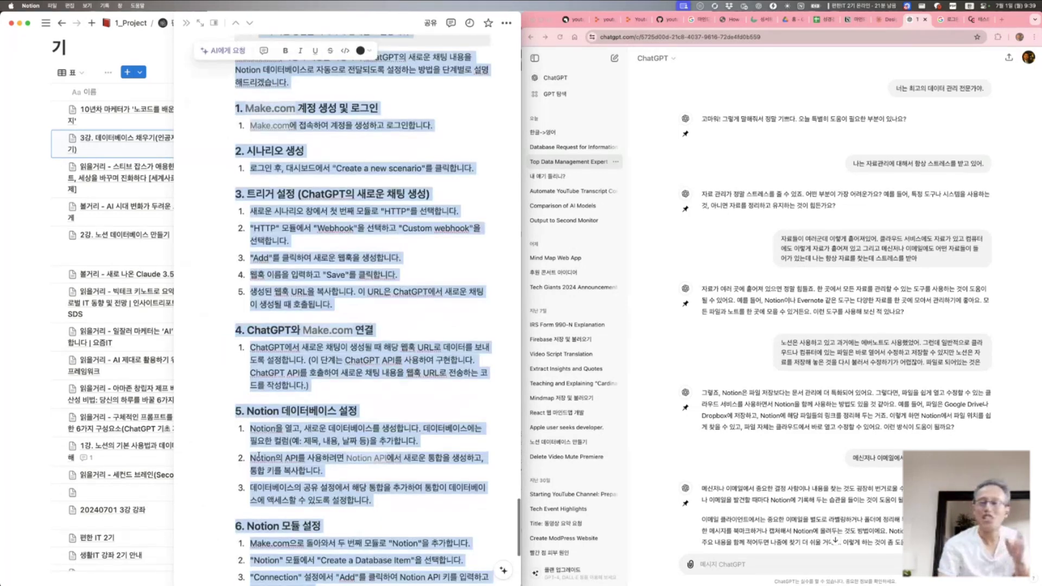
{"action": "scroll", "coordinate": [258, 456], "scroll_direction": "up", "scroll_amount": 3}
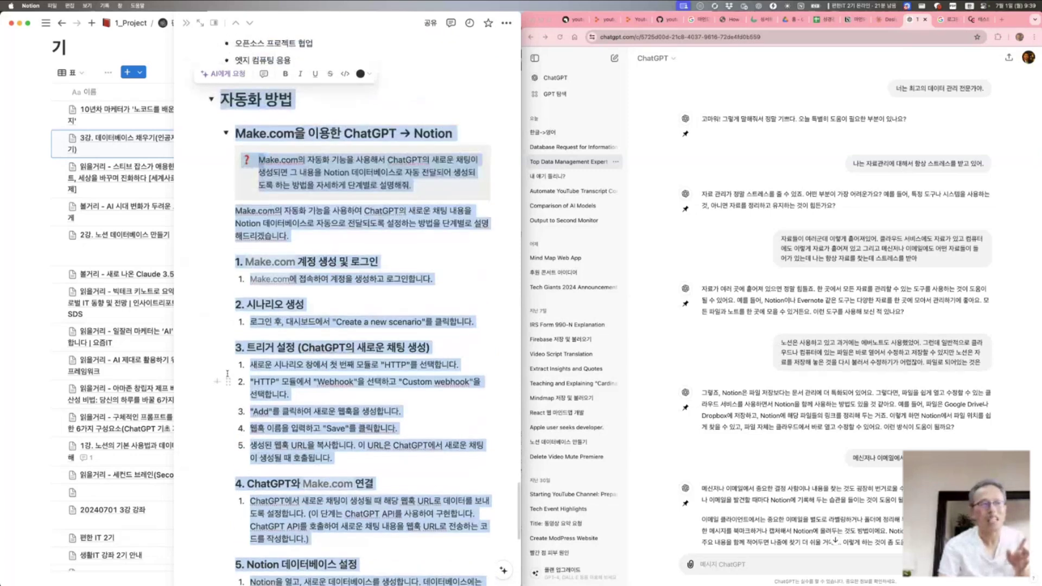
{"action": "left_click", "coordinate": [308, 321]}
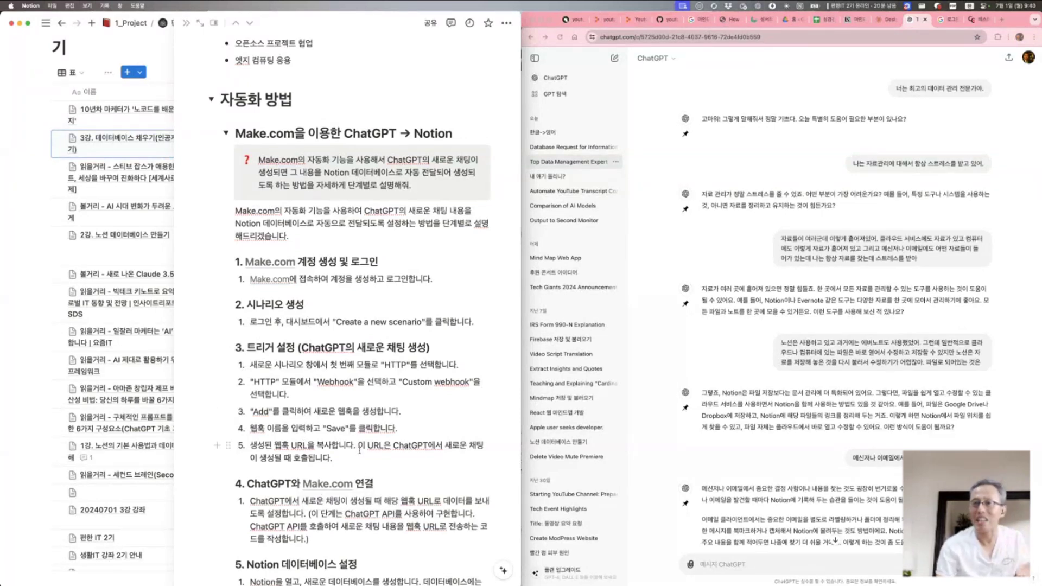
{"action": "scroll", "coordinate": [359, 450], "scroll_direction": "down", "scroll_amount": 3}
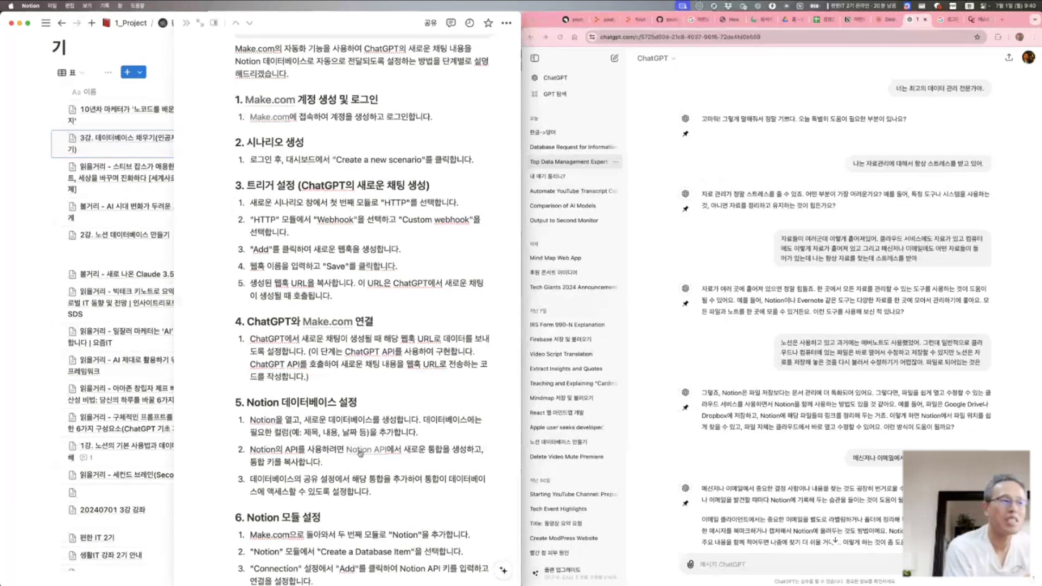
{"action": "left_click", "coordinate": [782, 195]}
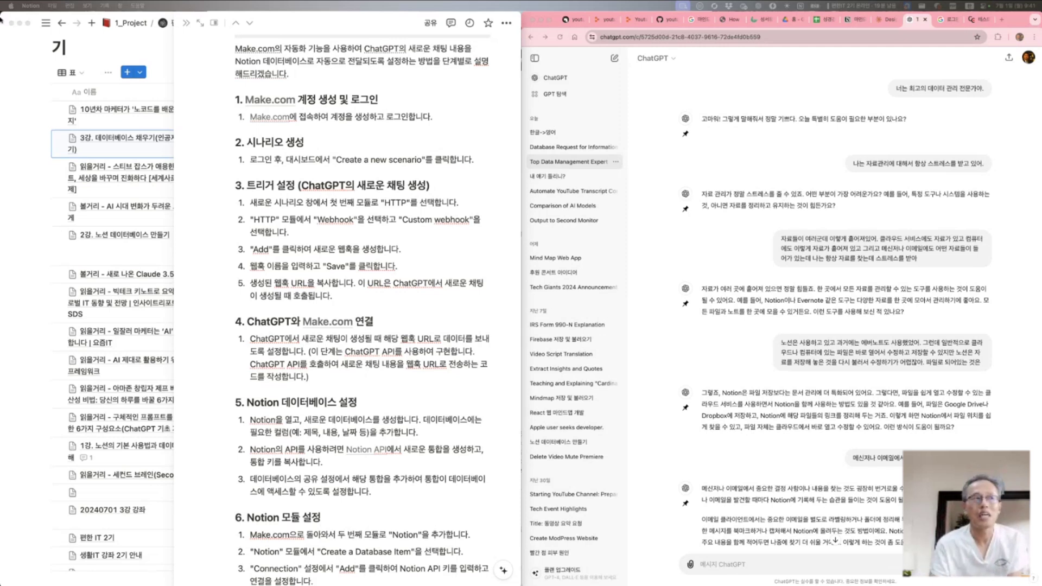
{"action": "left_click", "coordinate": [187, 26]}
- Open the 10년차 마케터가 '노코드를 배운 이유 3가지' article and select its entire body text
{"action": "left_click", "coordinate": [187, 26]}
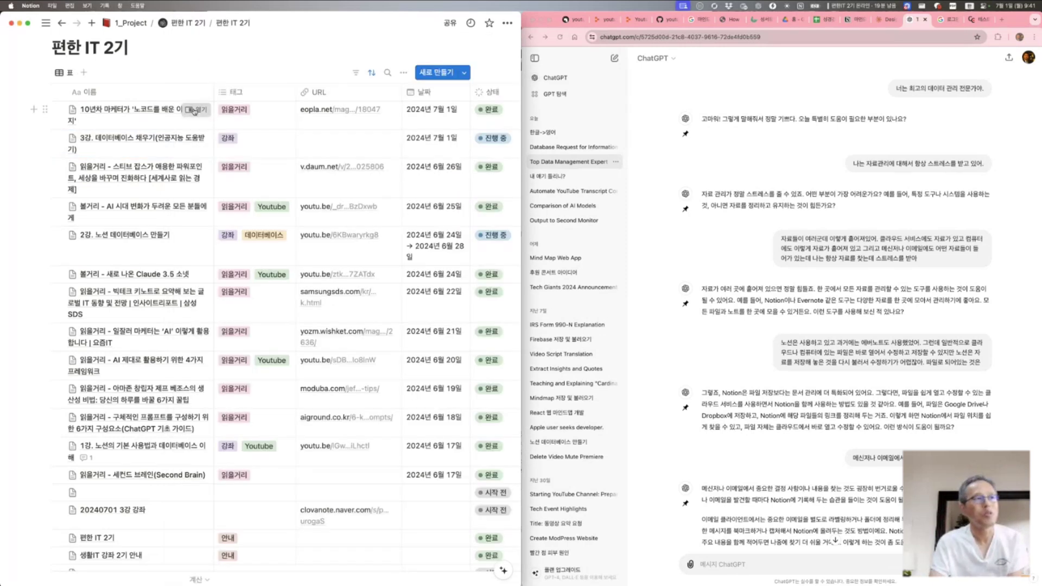
{"action": "left_click", "coordinate": [197, 109]}
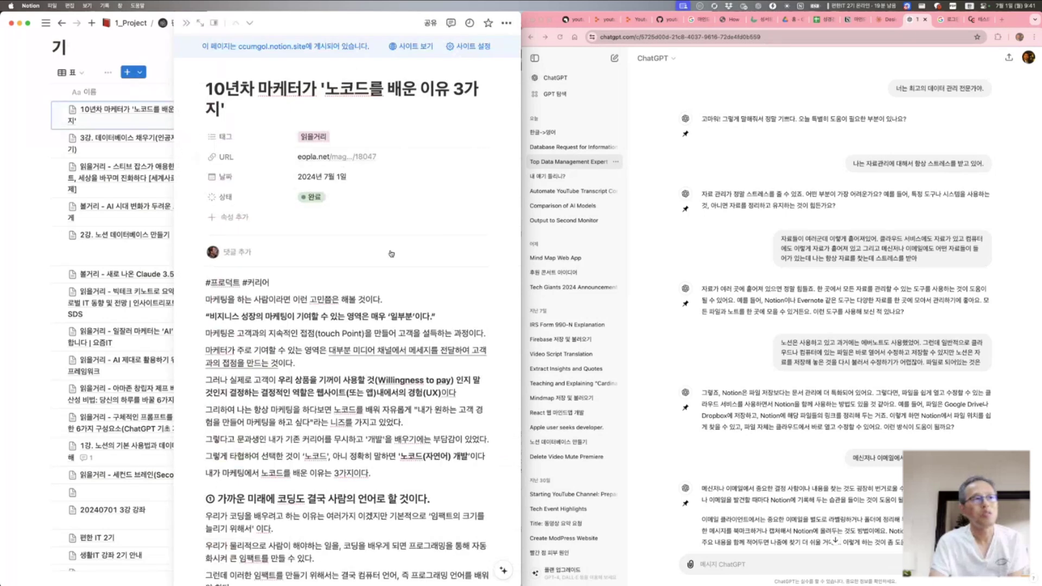
{"action": "scroll", "coordinate": [392, 255], "scroll_direction": "down", "scroll_amount": 5}
{"action": "scroll", "coordinate": [392, 255], "scroll_direction": "down", "scroll_amount": 9}
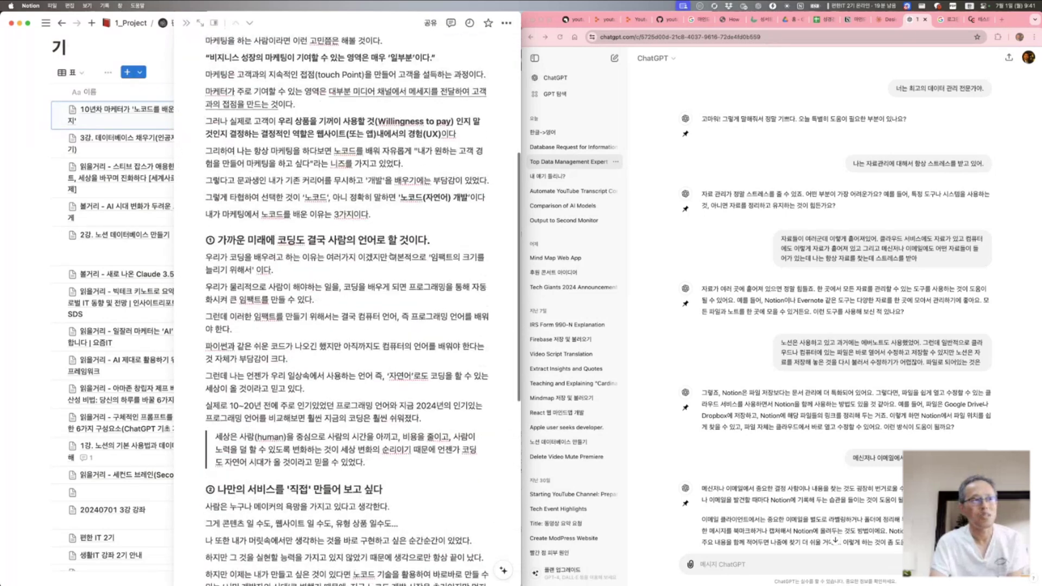
{"action": "scroll", "coordinate": [392, 257], "scroll_direction": "down", "scroll_amount": 9}
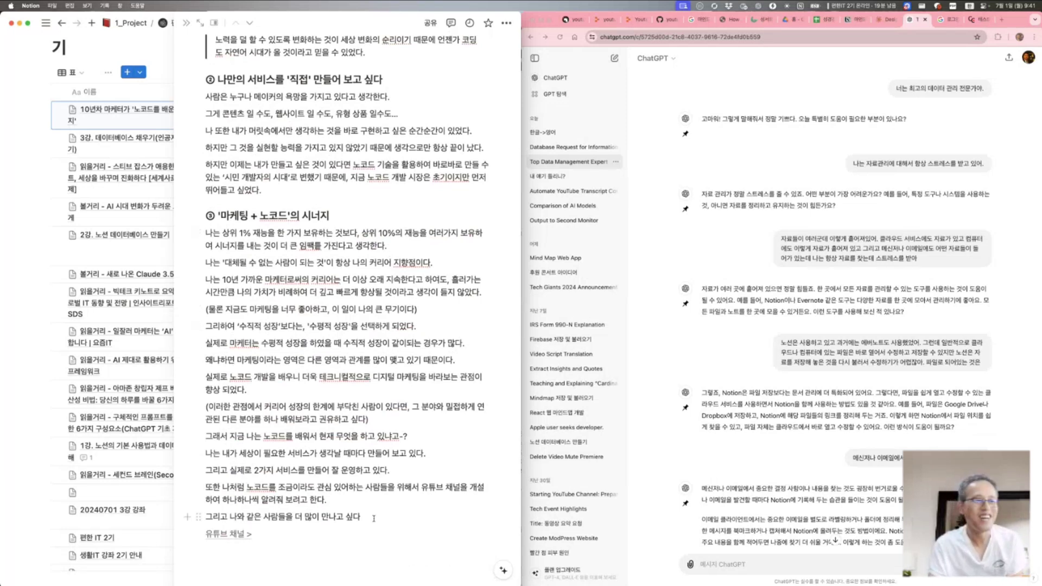
{"action": "left_click_drag", "start_coordinate": [373, 518], "coordinate": [255, 149]}
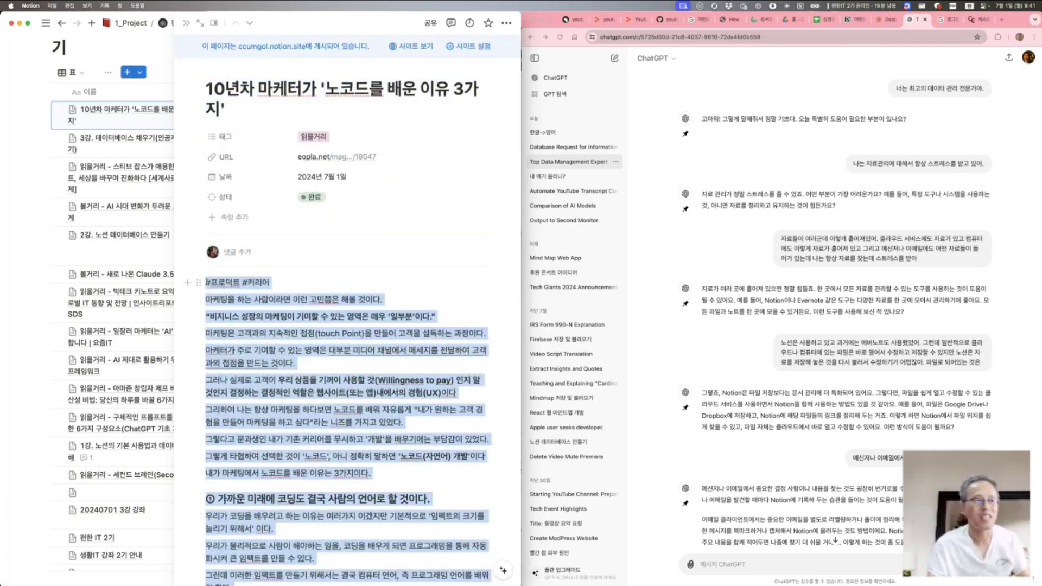
{"action": "left_click_drag", "start_coordinate": [255, 149], "coordinate": [211, 279]}
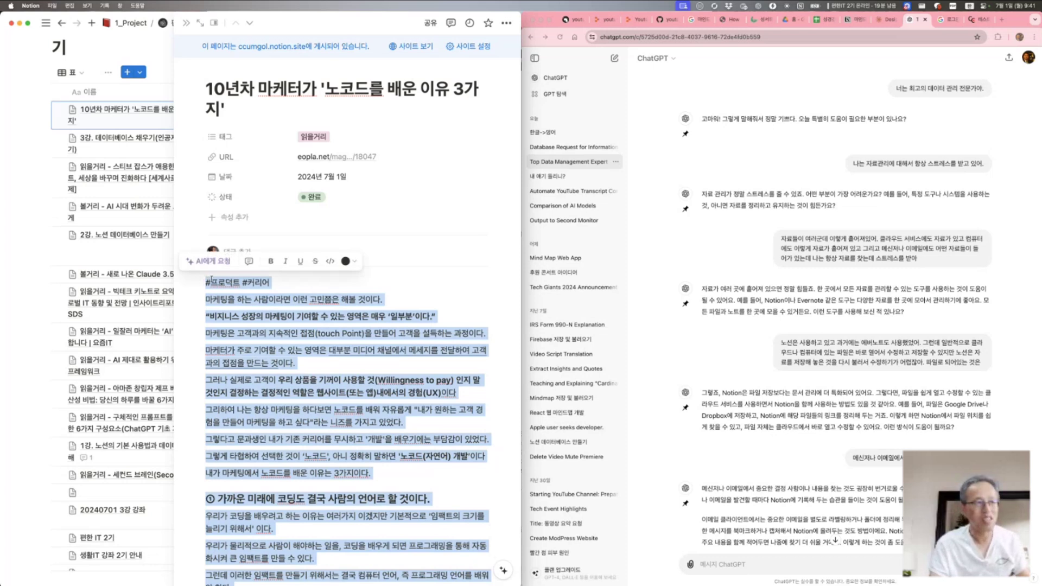
{"action": "left_click", "coordinate": [708, 178]}
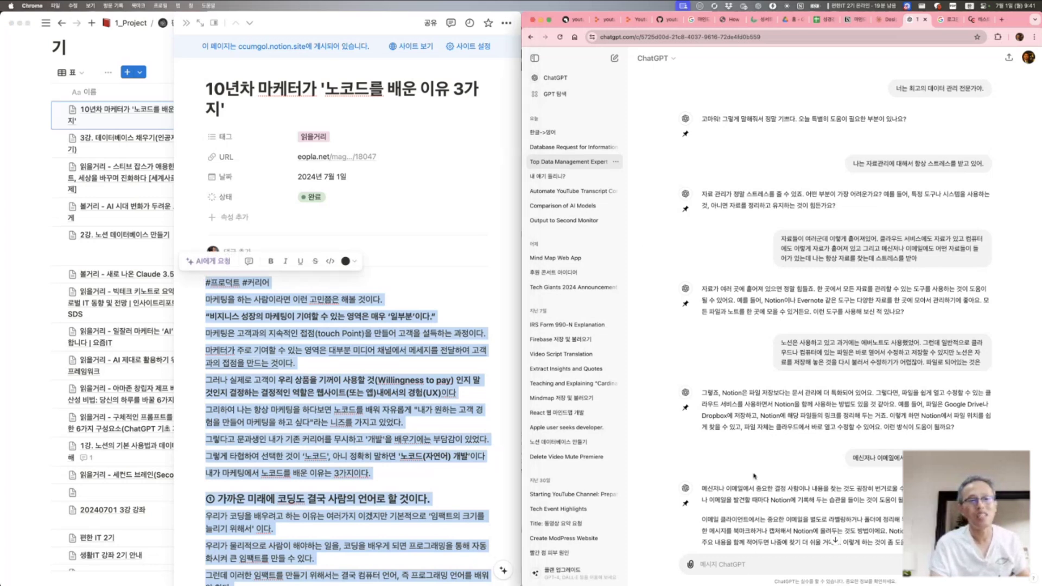
- Paste the no-code article into ChatGPT and ask for services you can apply right away
{"action": "scroll", "coordinate": [754, 476], "scroll_direction": "down", "scroll_amount": 3}
{"action": "key", "text": "super+v"}
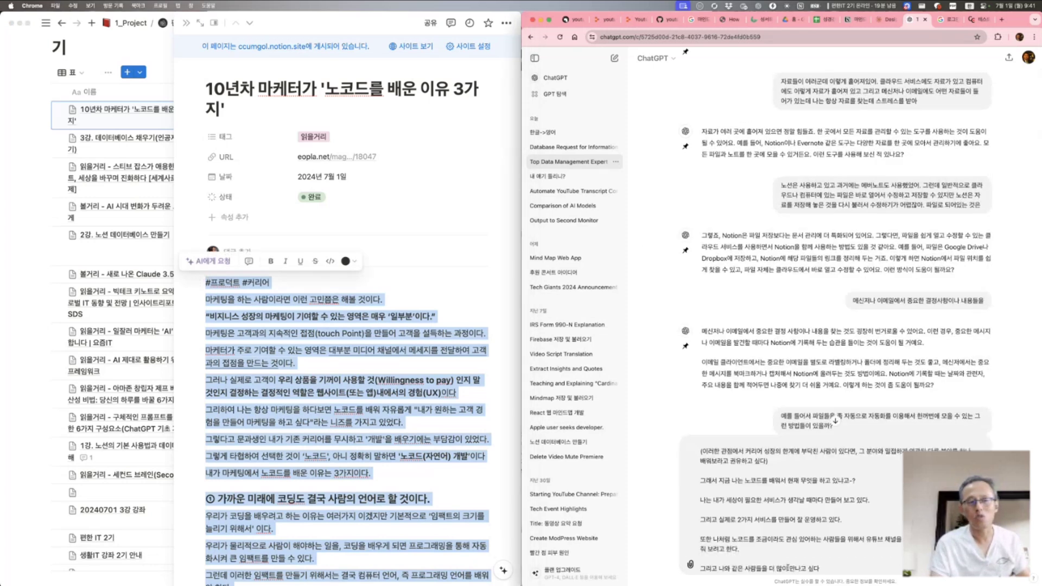
{"action": "key", "text": "shift+Return"}
{"action": "key", "text": "shift+Return"}
{"action": "type", "text": "위 내용"}
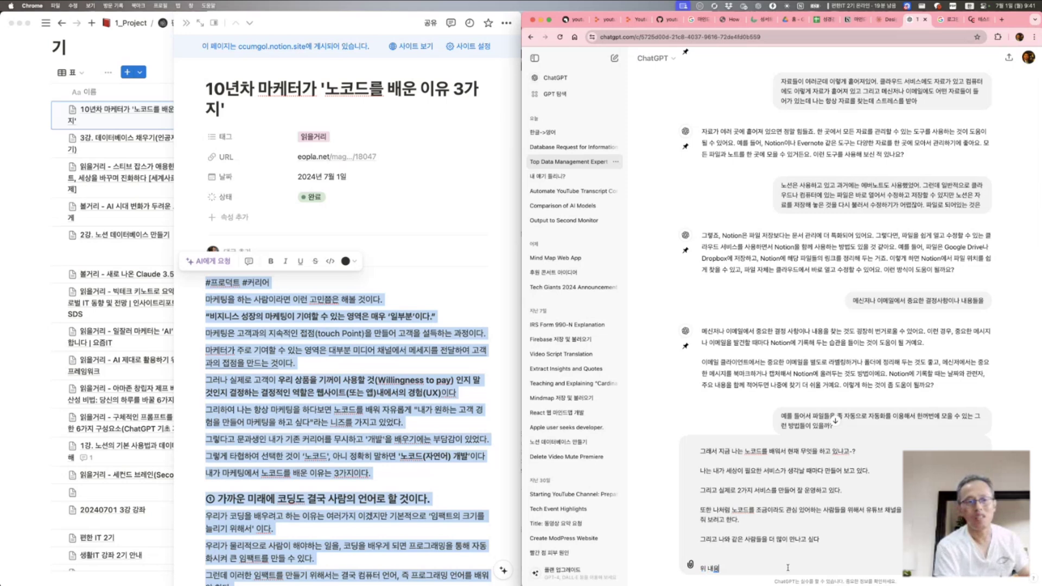
{"action": "type", "text": "을 내가"}
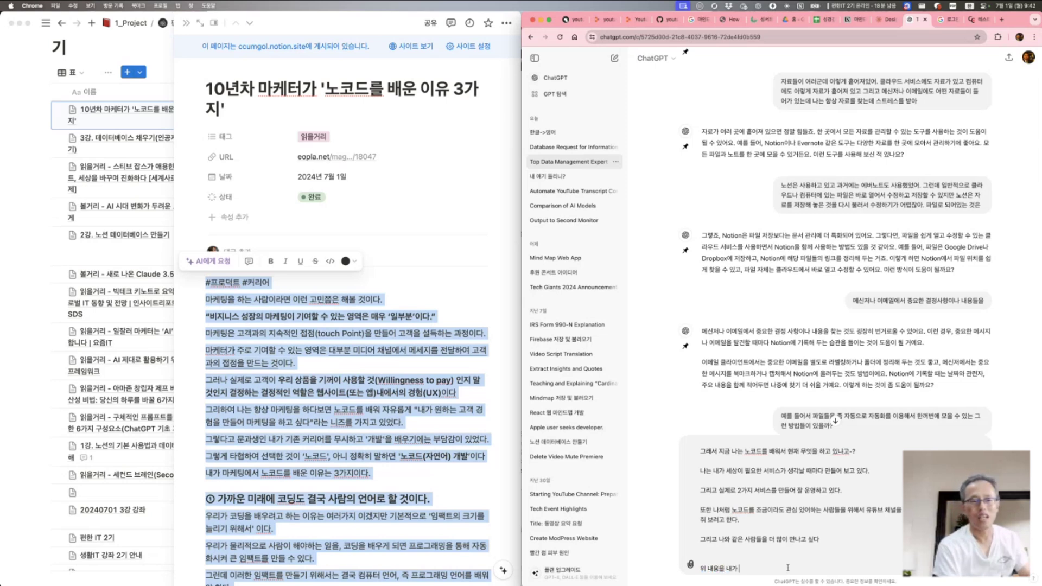
{"action": "type", "text": " 바로 적용할 수 이"}
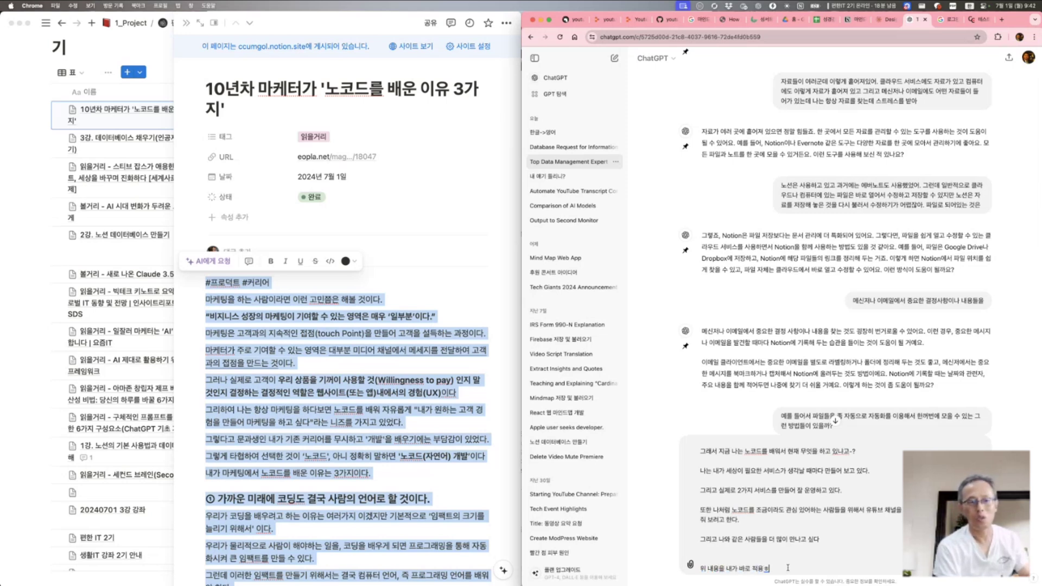
{"action": "type", "text": "있는 추천 섭"}
{"action": "type", "text": "비스가"}
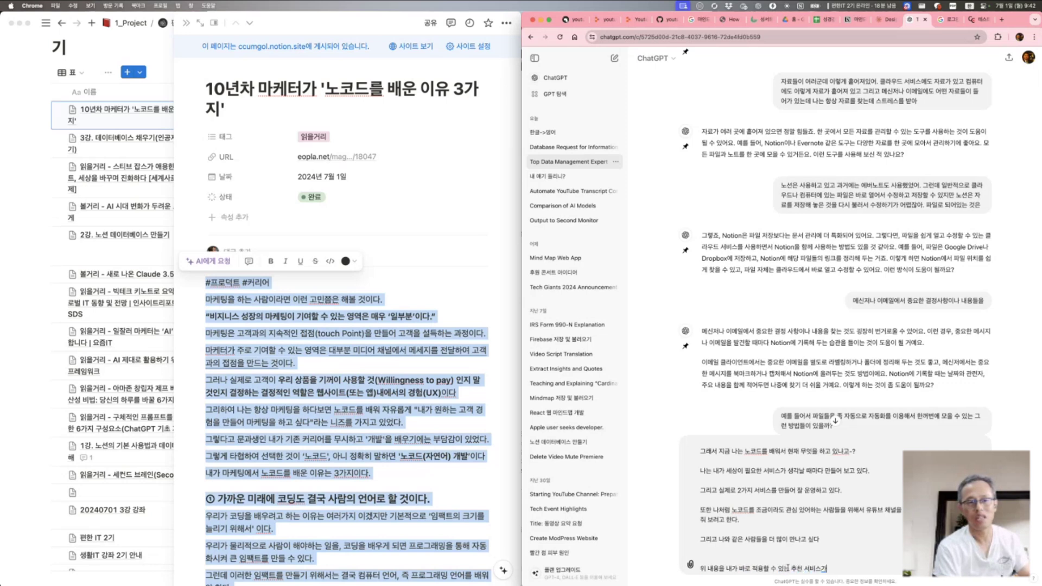
{"action": "type", "text": " 있을면 알려줘."}
- Wrap the article in <내용></내용> tags and send the request to ChatGPT
{"action": "key", "text": "super+v"}
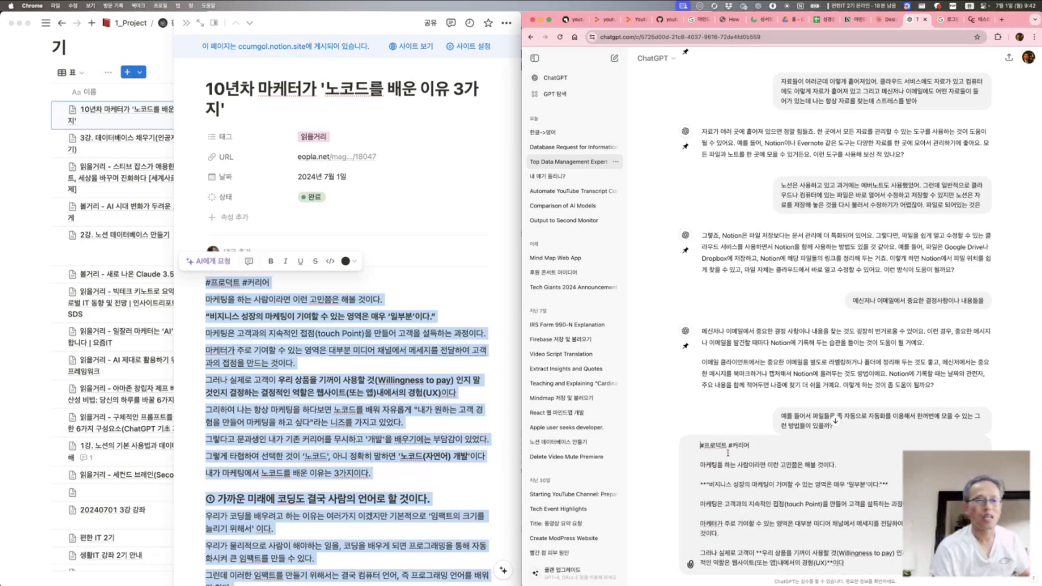
{"action": "key", "text": "shift+Return"}
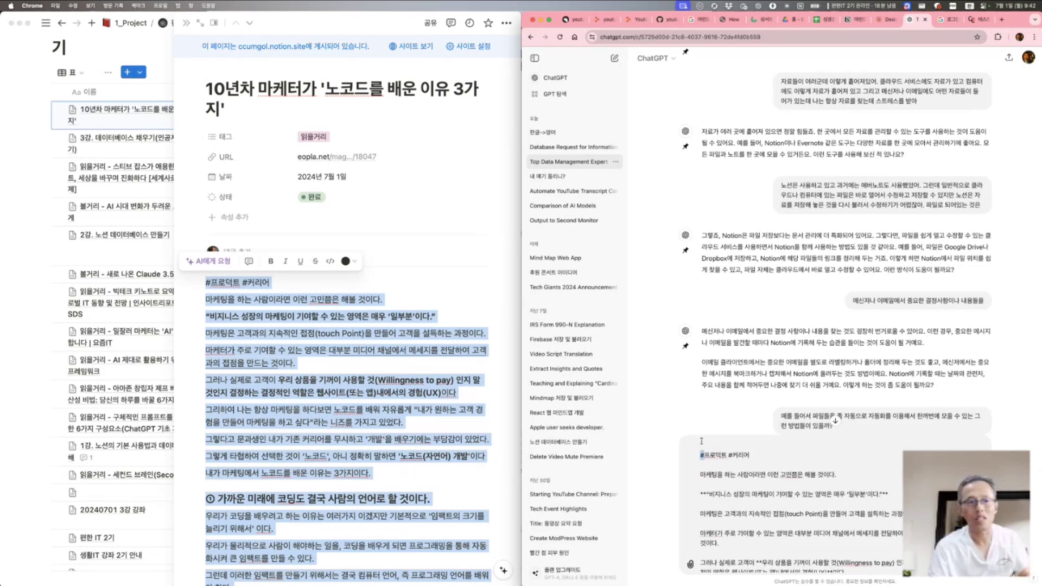
{"action": "type", "text": "ㅓ"}
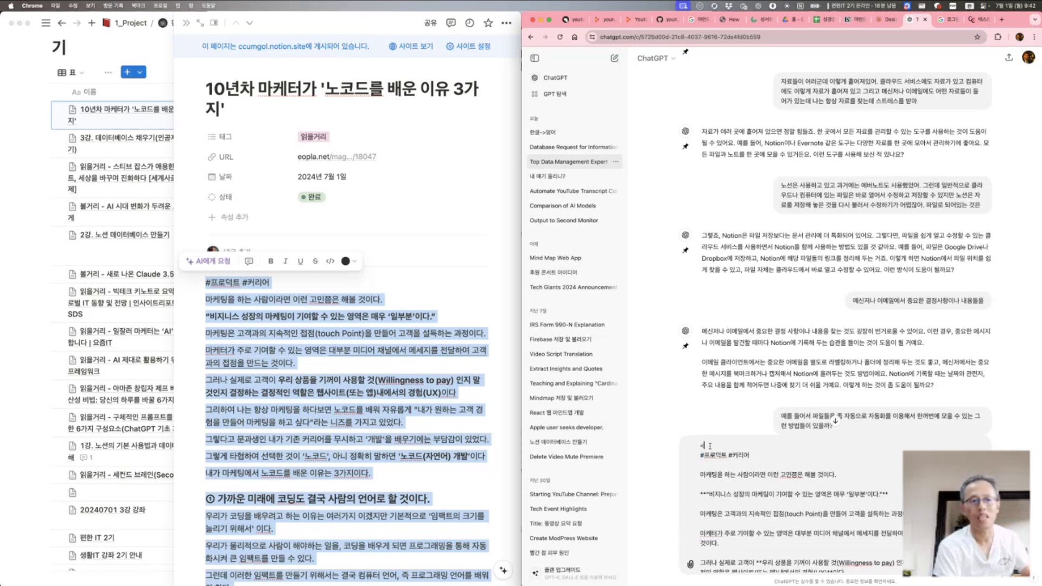
{"action": "key", "text": "BackSpace"}
{"action": "type", "text": "<내용"}
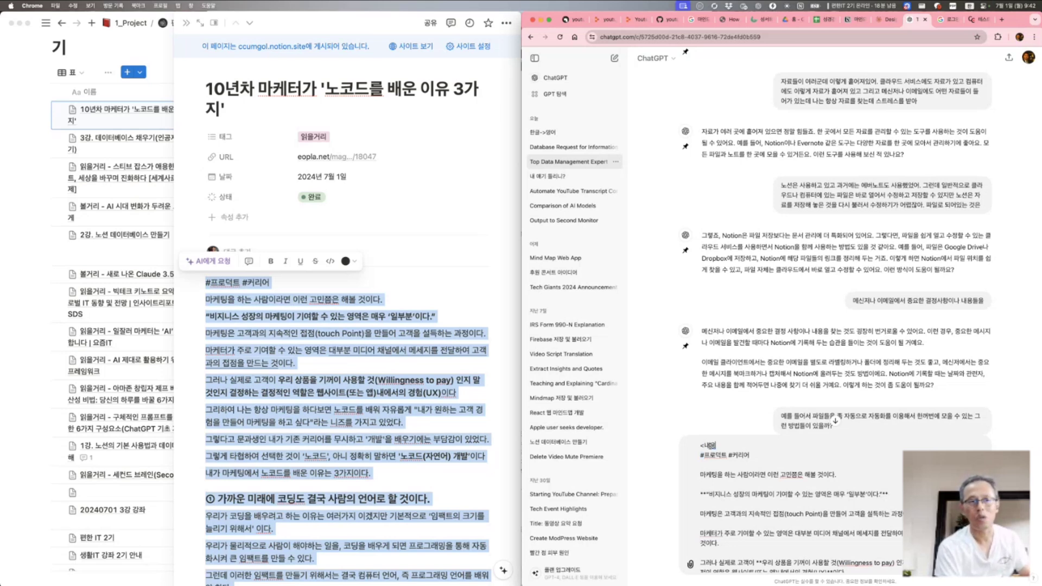
{"action": "scroll", "coordinate": [720, 467], "scroll_direction": "down", "scroll_amount": 10}
{"action": "left_click", "coordinate": [709, 548]}
{"action": "type", "text": "</"}
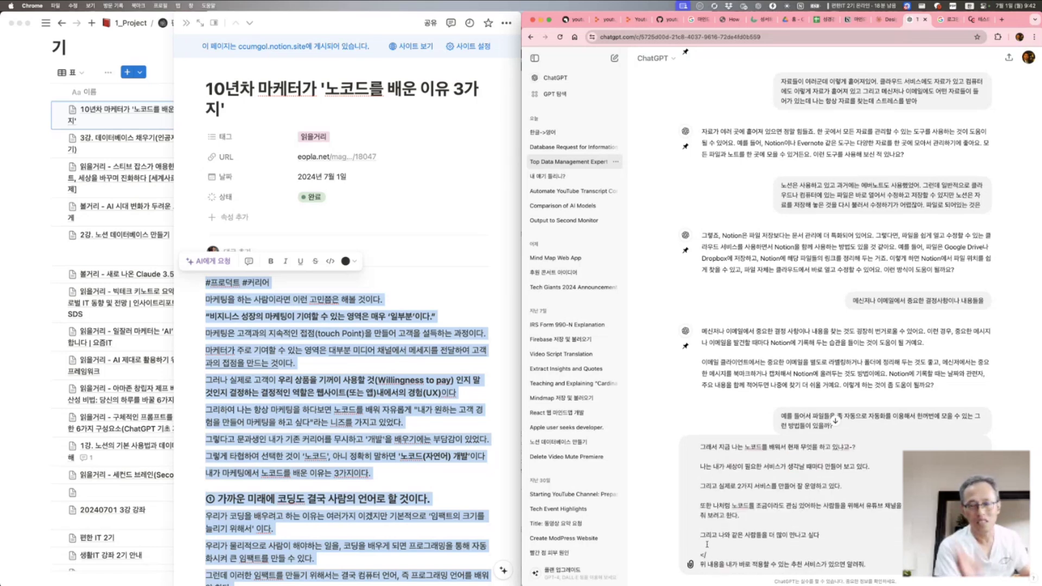
{"action": "type", "text": "내용>"}
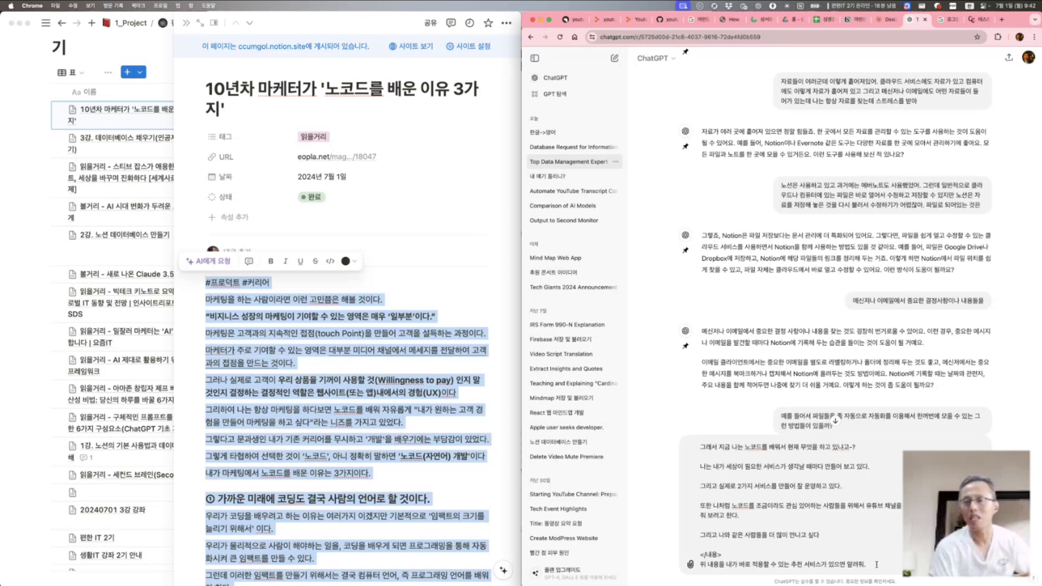
{"action": "key", "text": "Return"}
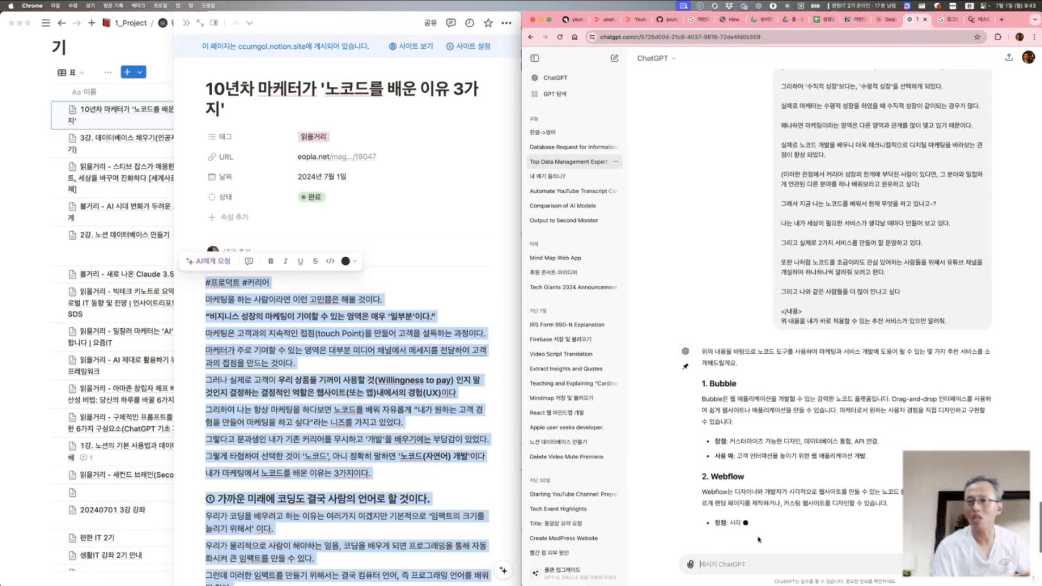
{"action": "left_click", "coordinate": [273, 317]}
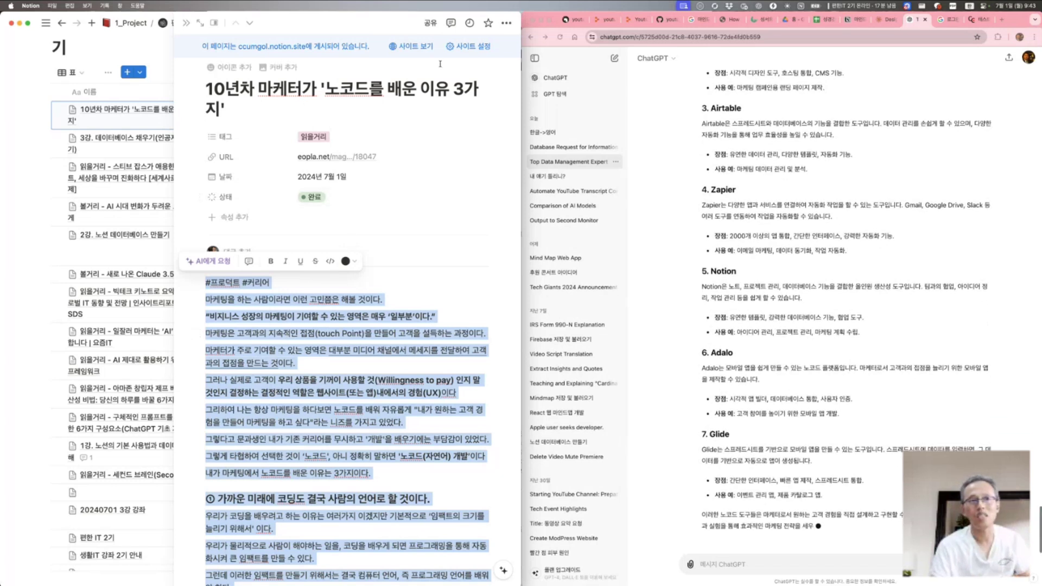
{"action": "scroll", "coordinate": [755, 219], "scroll_direction": "up", "scroll_amount": 3}
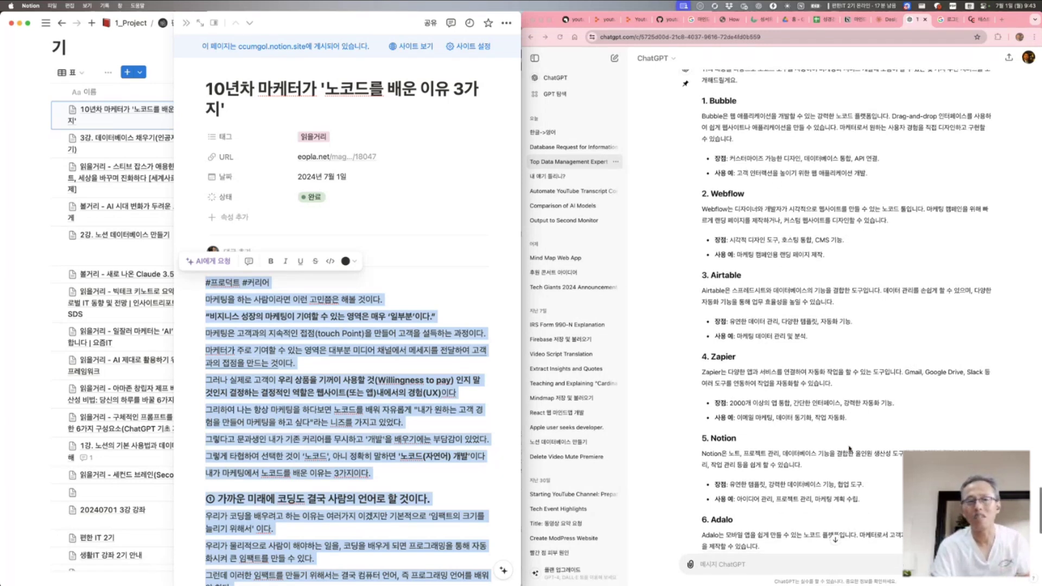
{"action": "scroll", "coordinate": [841, 453], "scroll_direction": "down", "scroll_amount": 4}
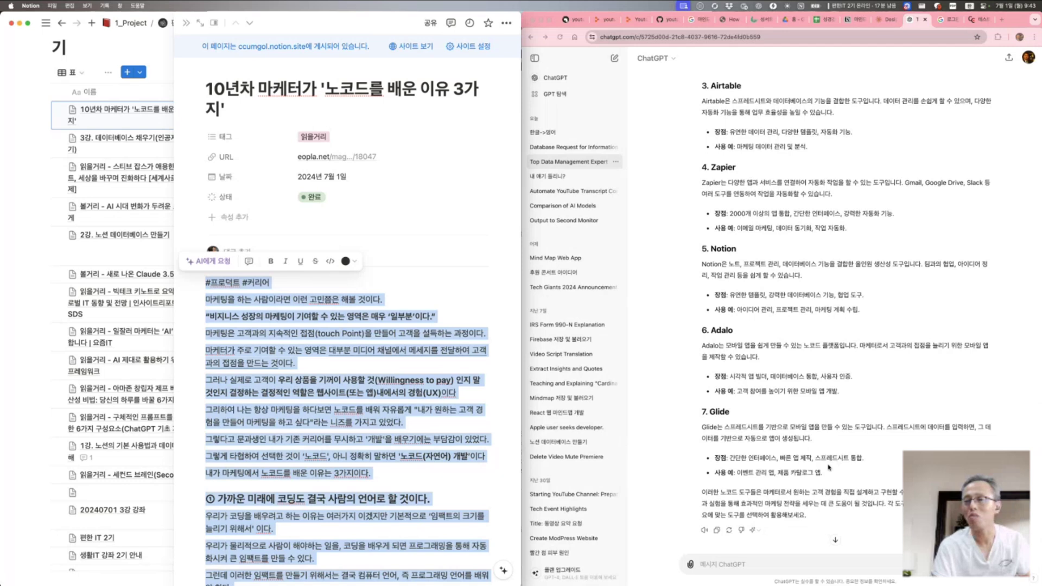